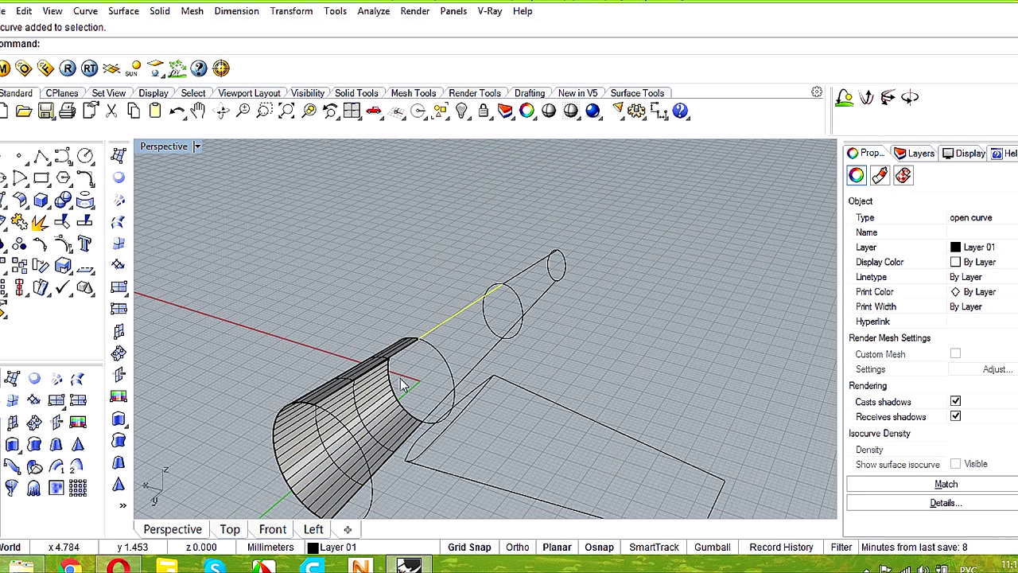
- Build a network surface from the four curves bounding the open half of the tapered body's middle section
left_click(403, 382)
left_click(466, 422)
left_click(488, 329, "shift")
left_click(489, 351, "shift")
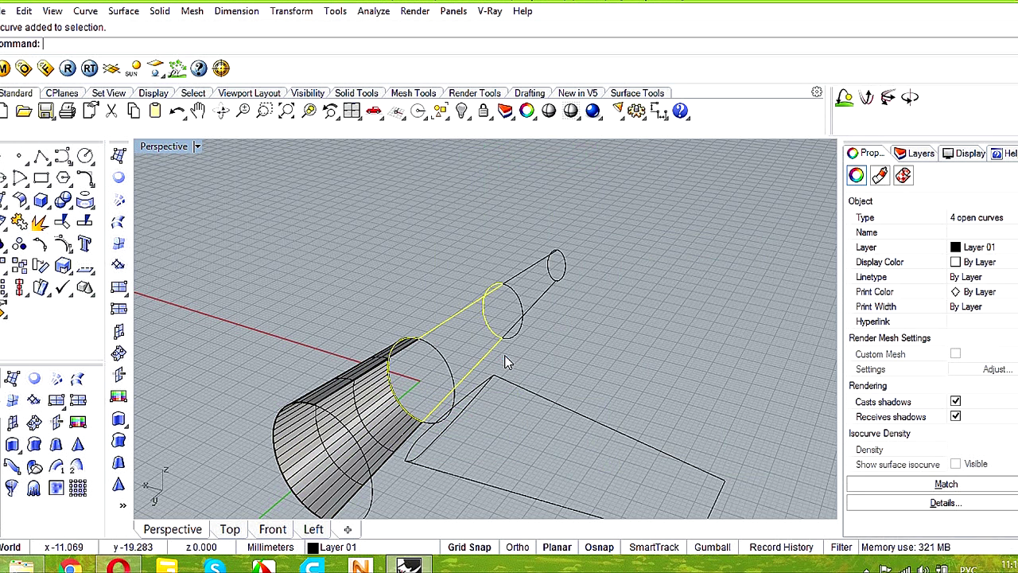
right_click(506, 355)
left_click(468, 379)
- Build a network surface from the four curves bounding the same half of the body's narrow end section
left_click(523, 274)
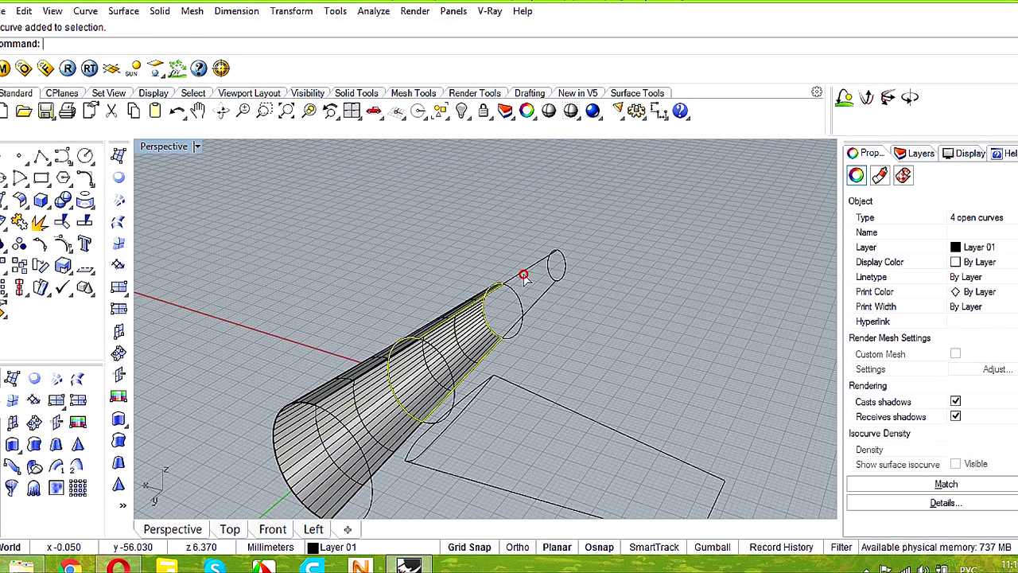
left_click(532, 319, "shift")
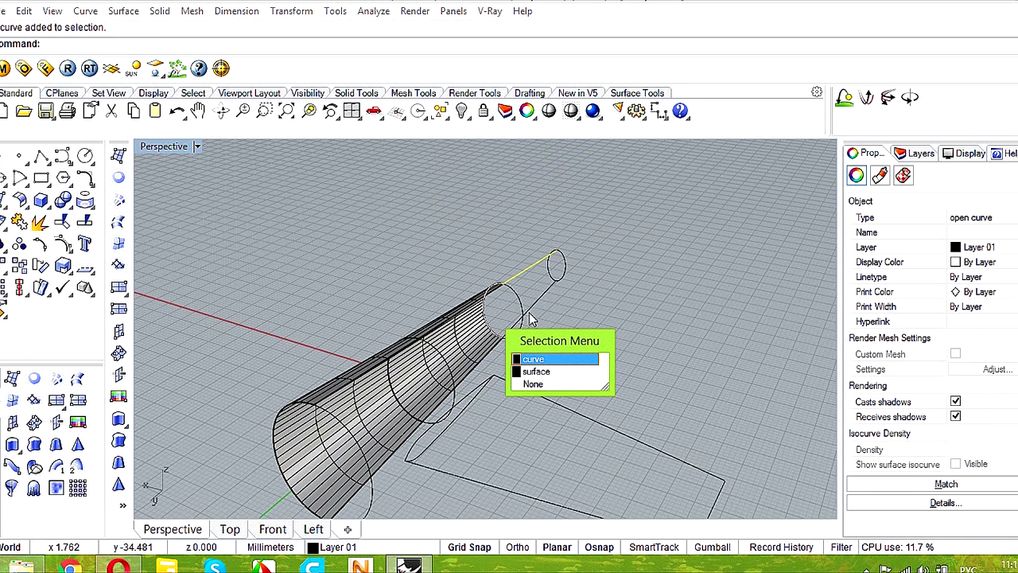
left_click(532, 359)
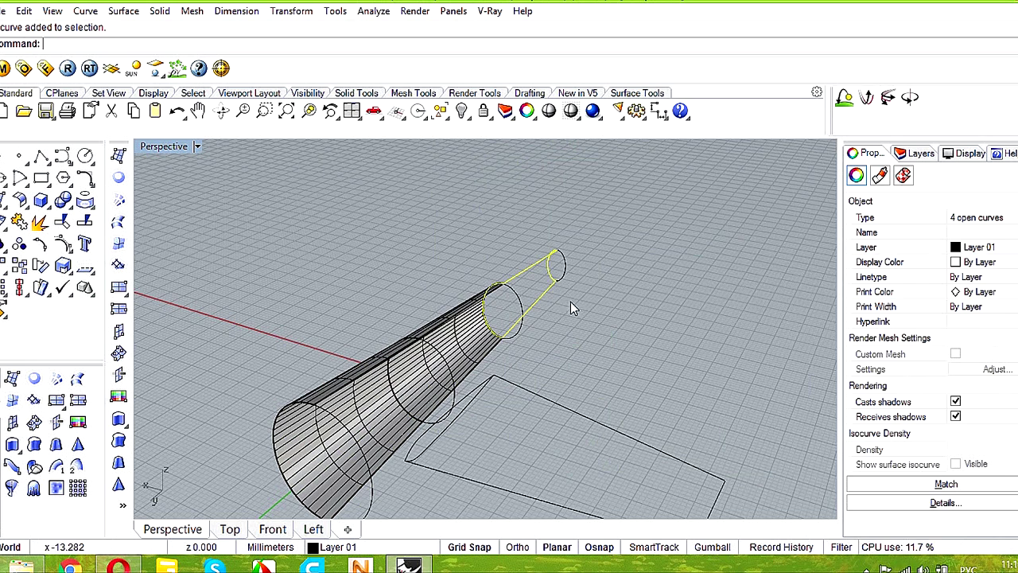
right_click(571, 304)
left_click(476, 375)
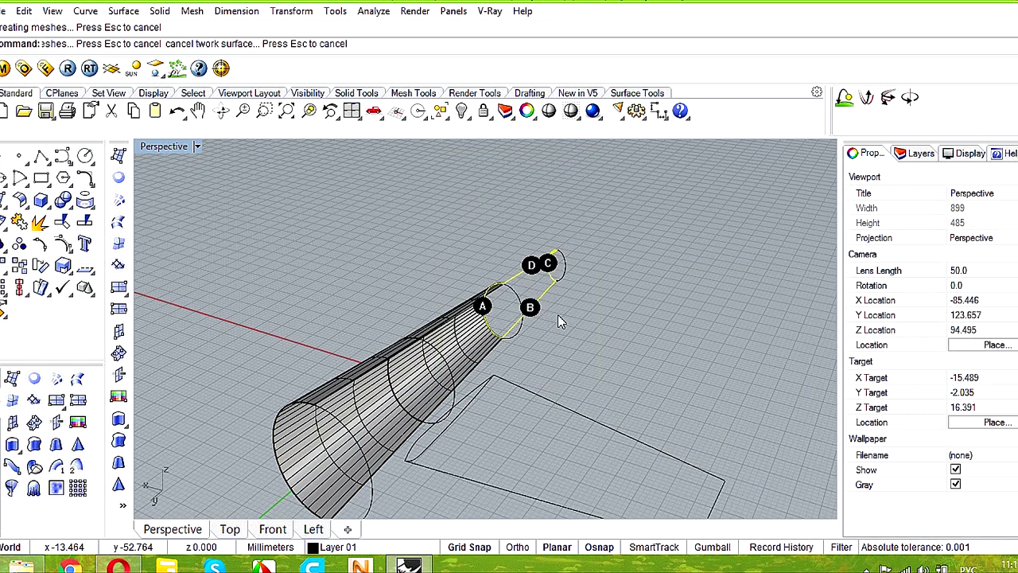
- Mirror the three half-body surfaces across the body's lengthwise centre axis in the Top view, keeping the originals
left_click(531, 300)
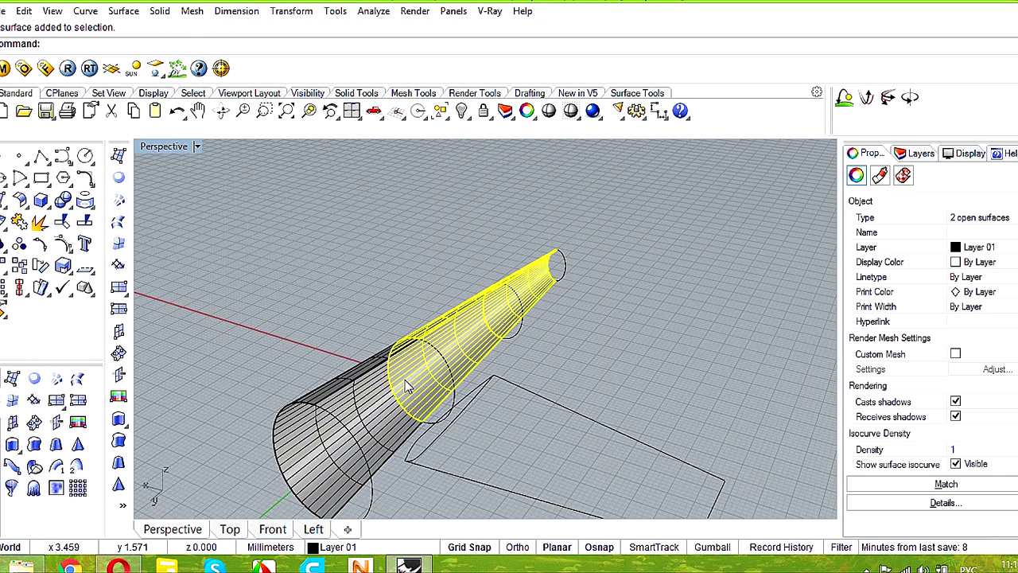
left_click(385, 395, "shift")
double_click(157, 148)
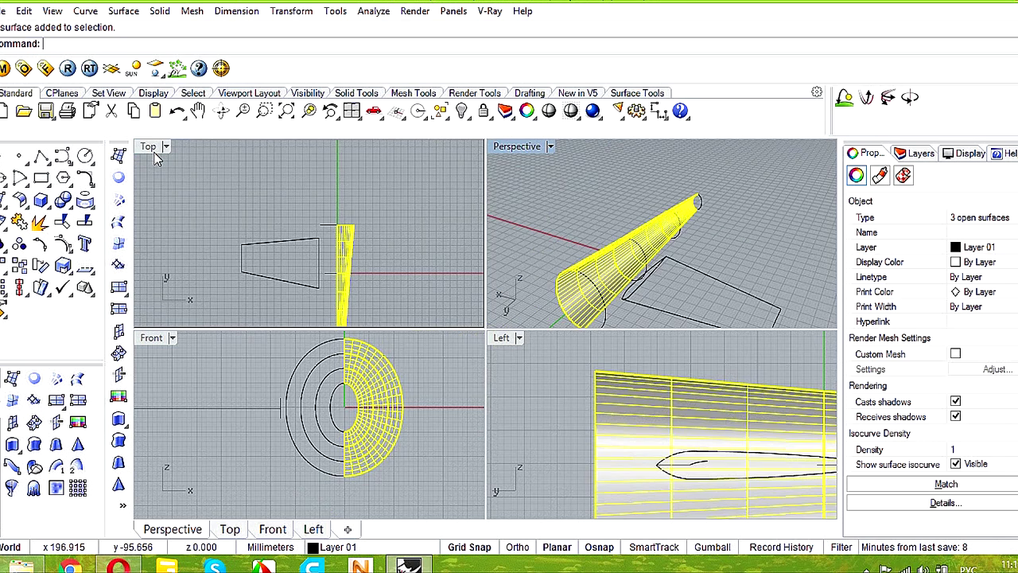
double_click(148, 146)
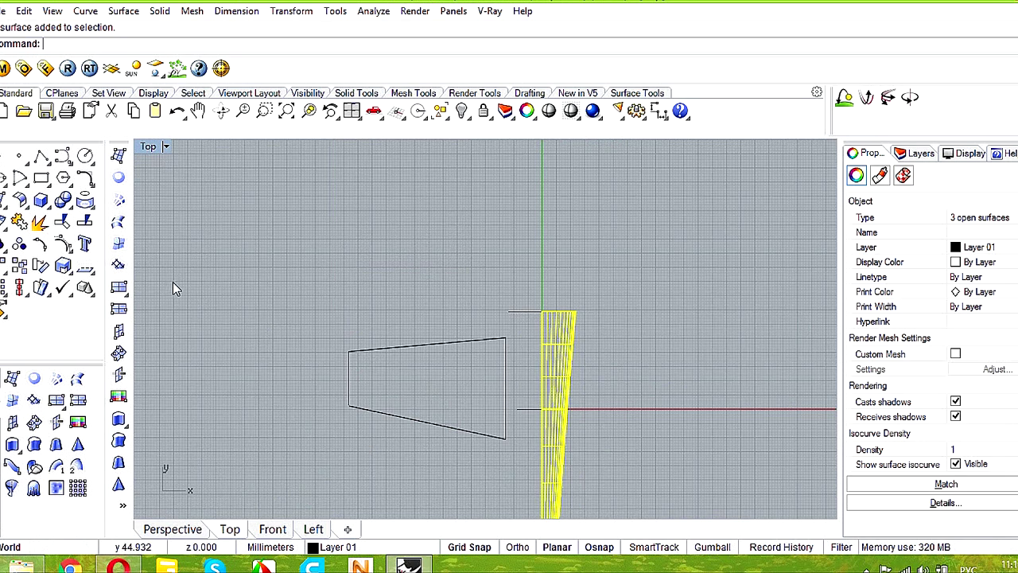
left_click(4, 271)
left_click(129, 274)
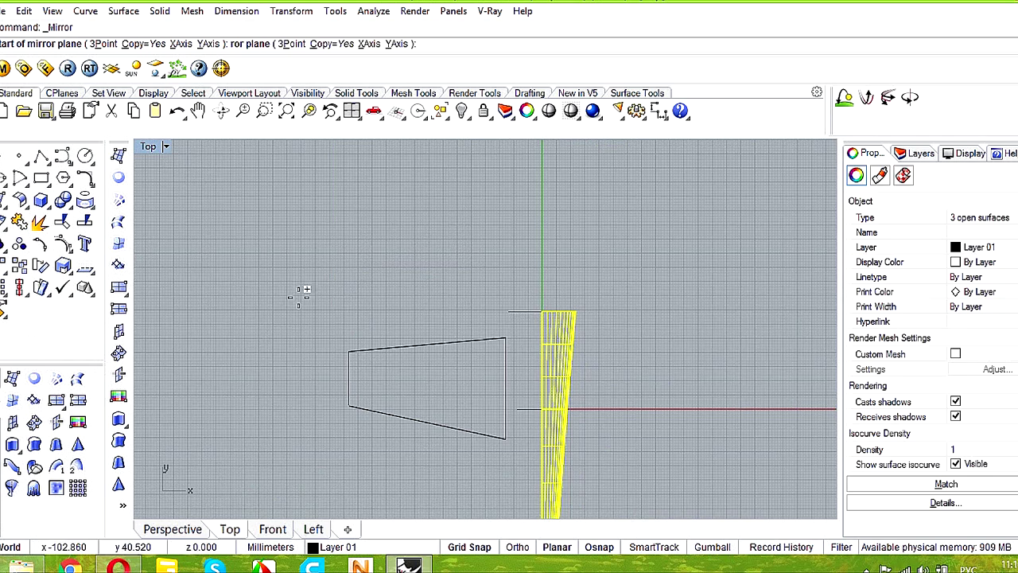
left_click(539, 308)
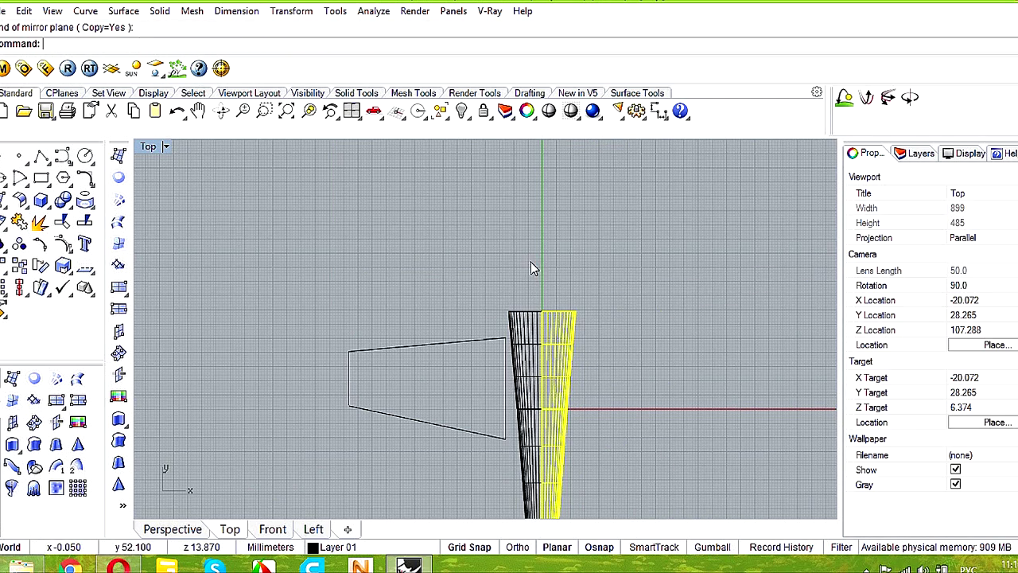
left_click(531, 263)
double_click(159, 148)
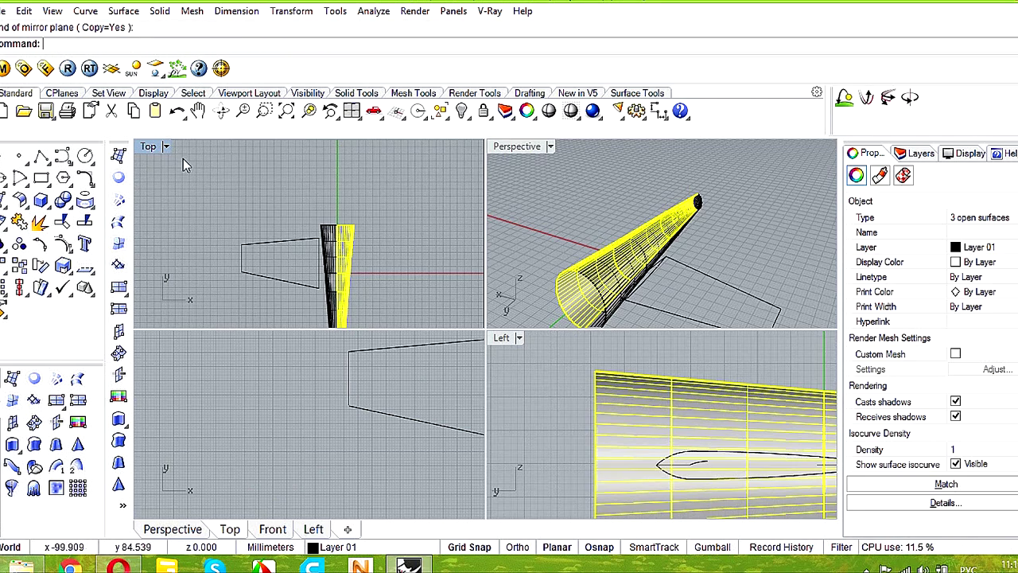
double_click(497, 148)
left_click(512, 387)
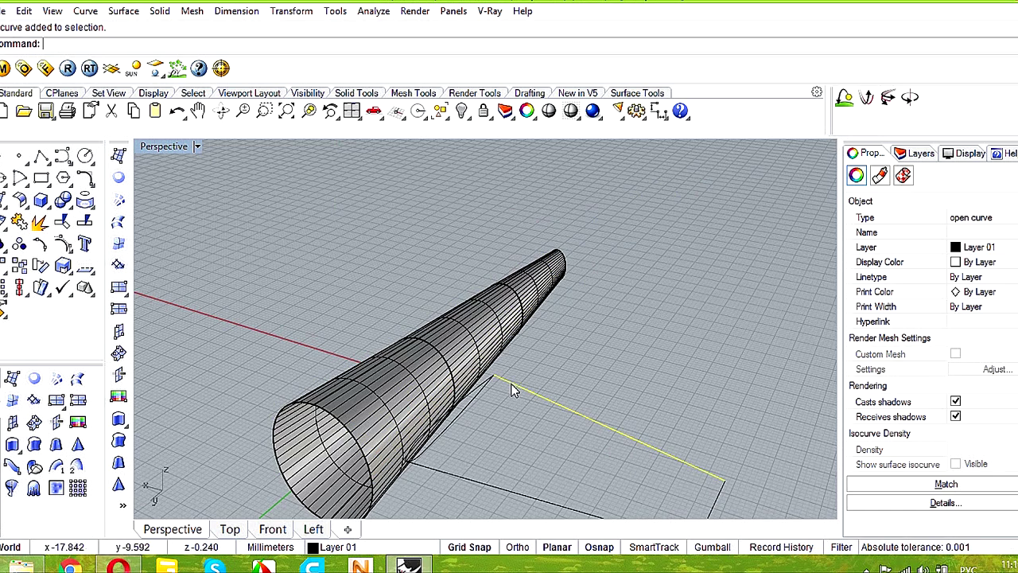
left_click(466, 480, "shift")
left_click(469, 399, "shift")
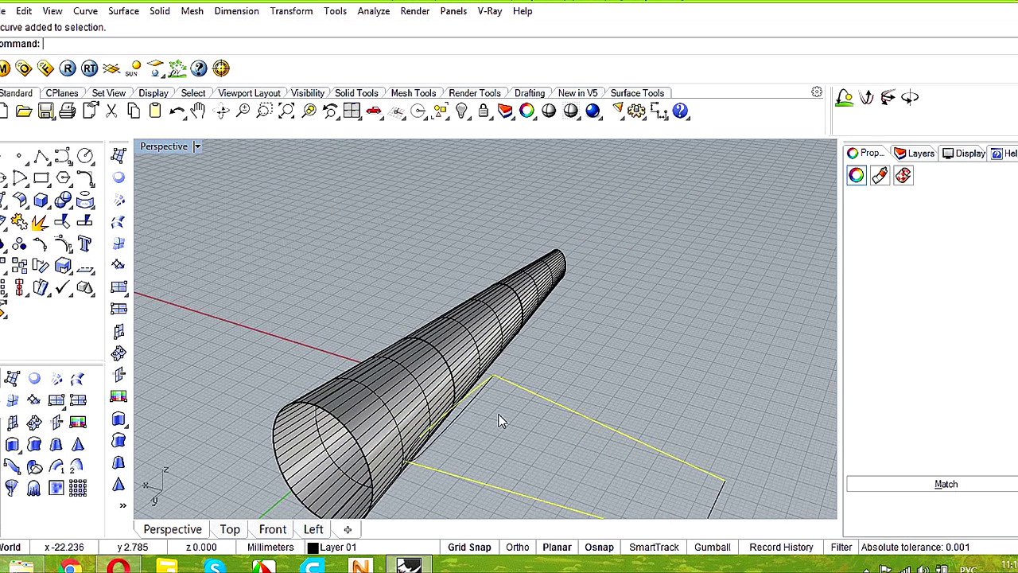
scroll(433, 454, "up", 2)
left_click(470, 446)
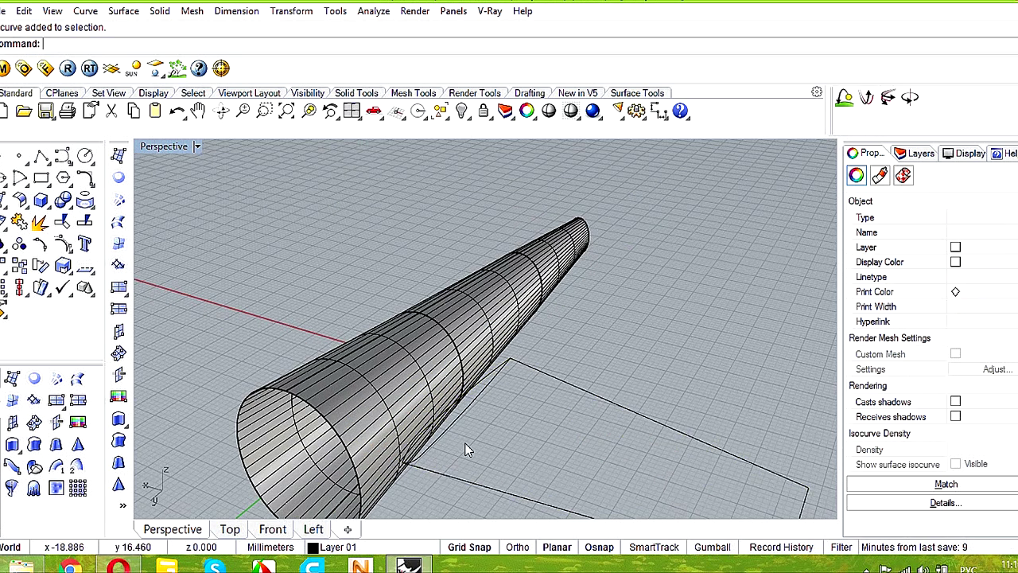
- Join the two open curves that form the upper wing root profile beside the body
left_click(416, 438)
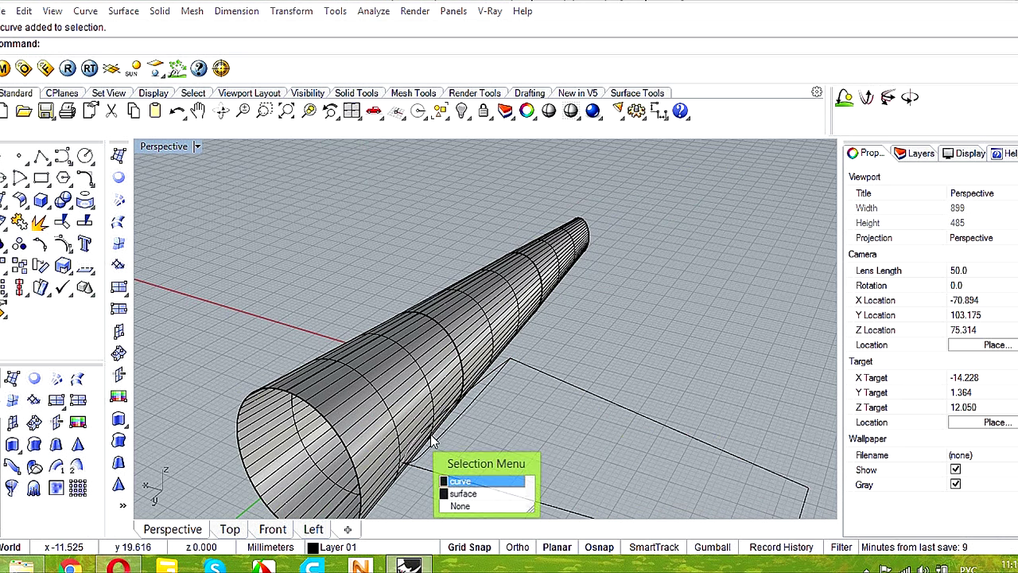
left_click(459, 481)
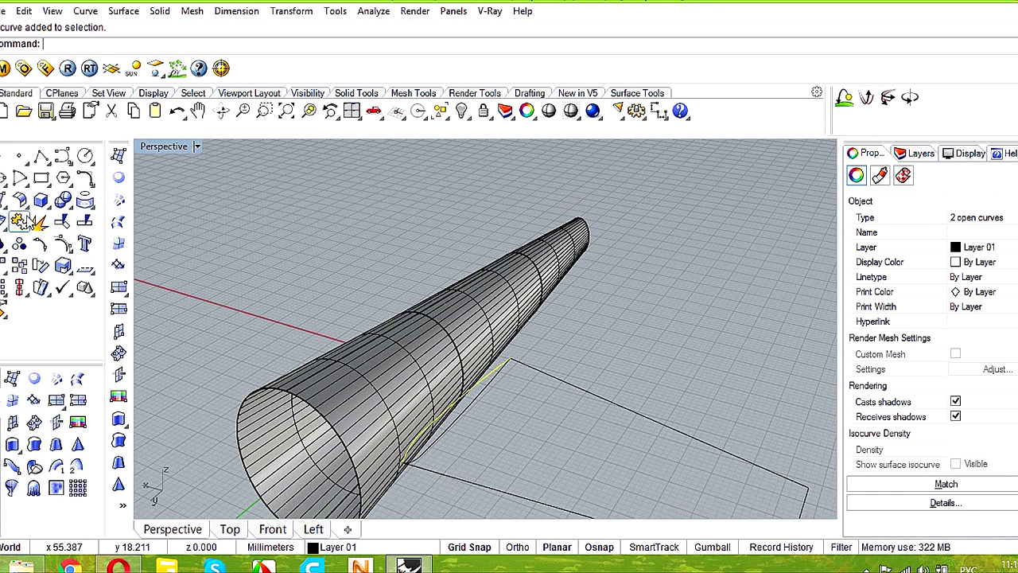
left_click(21, 222)
- Build a network surface for the wing's upper skin from its four boundary curves, keeping position matching on all edges
left_click(562, 384)
left_click(517, 495, "shift")
scroll(602, 433, "up", 3)
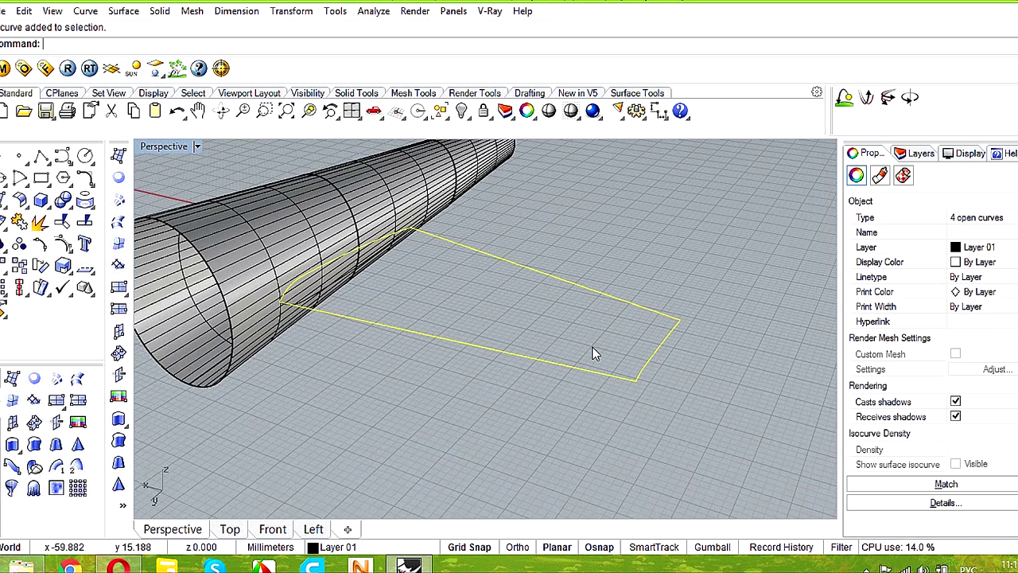
left_click(119, 202)
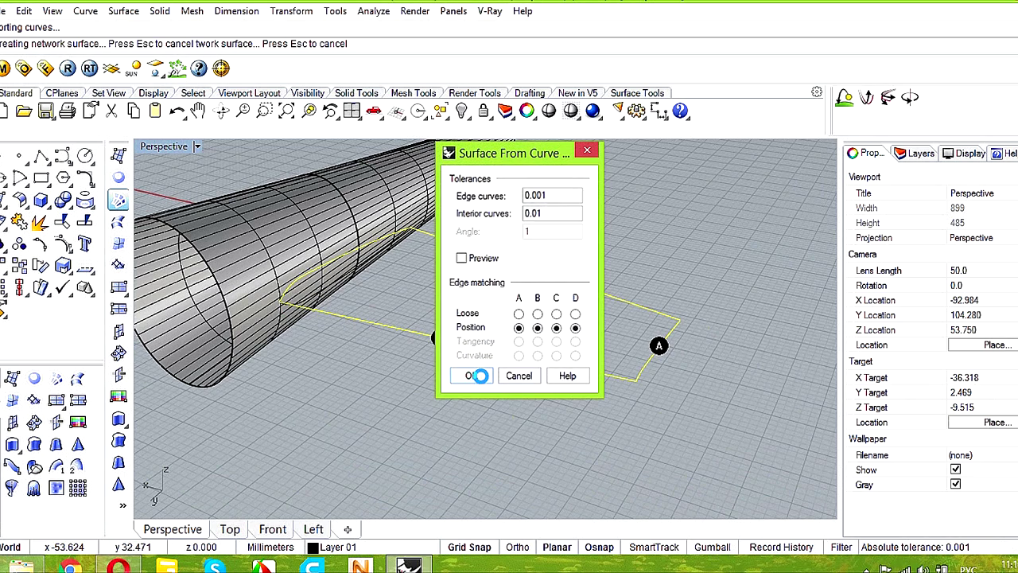
left_click(477, 376)
- Mirror the upper wing surface downward in the Left view about a horizontal line through the profile's pointed end, keeping the original
left_click(581, 341)
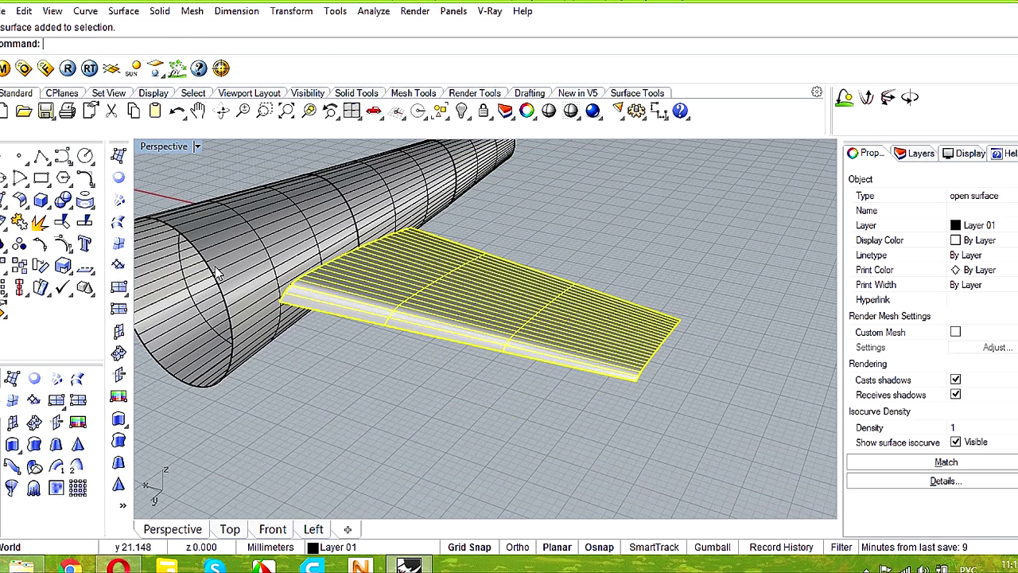
double_click(159, 148)
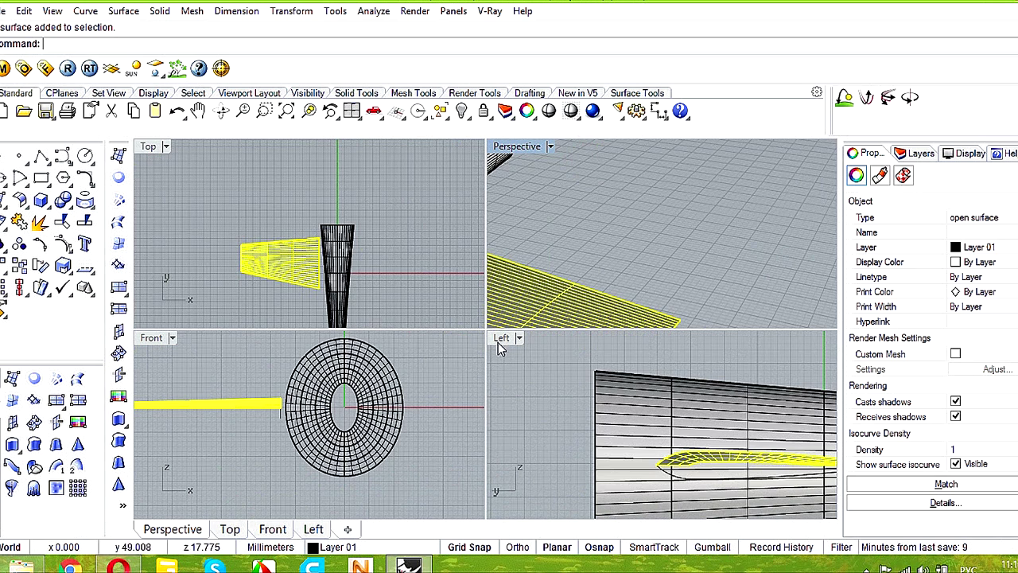
double_click(498, 345)
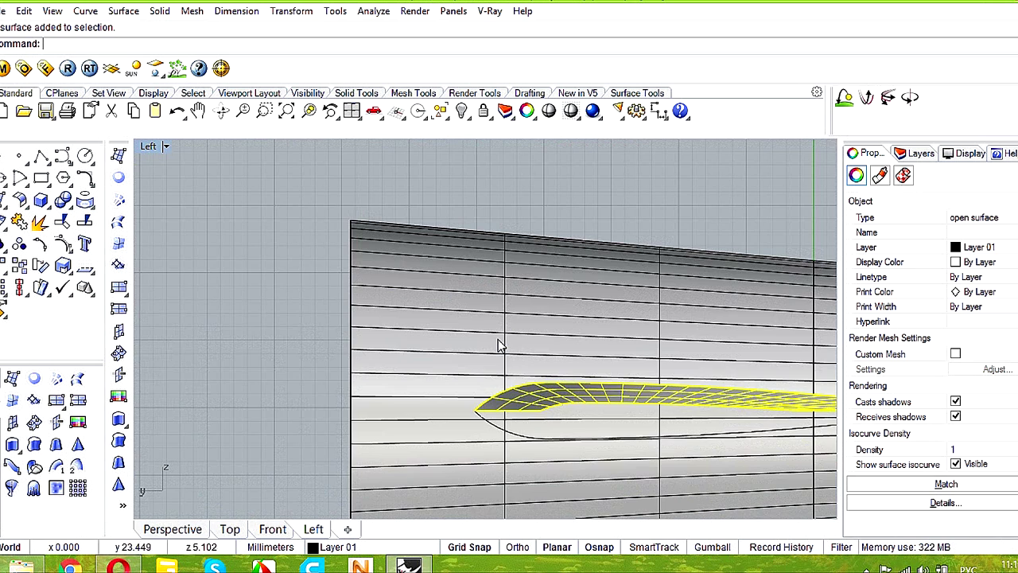
left_click(6, 271)
left_click(106, 274)
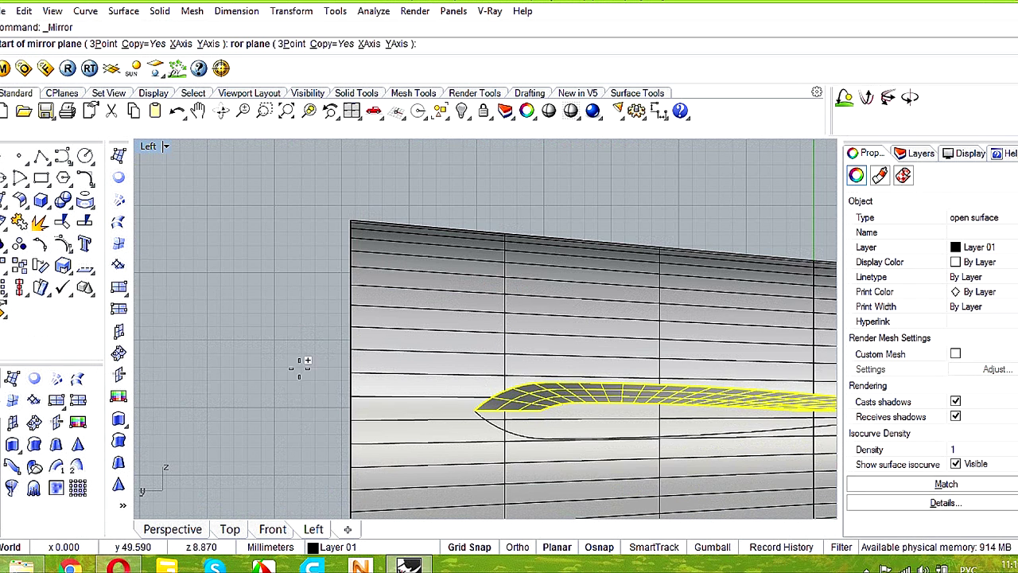
left_click(480, 412)
left_click(278, 407)
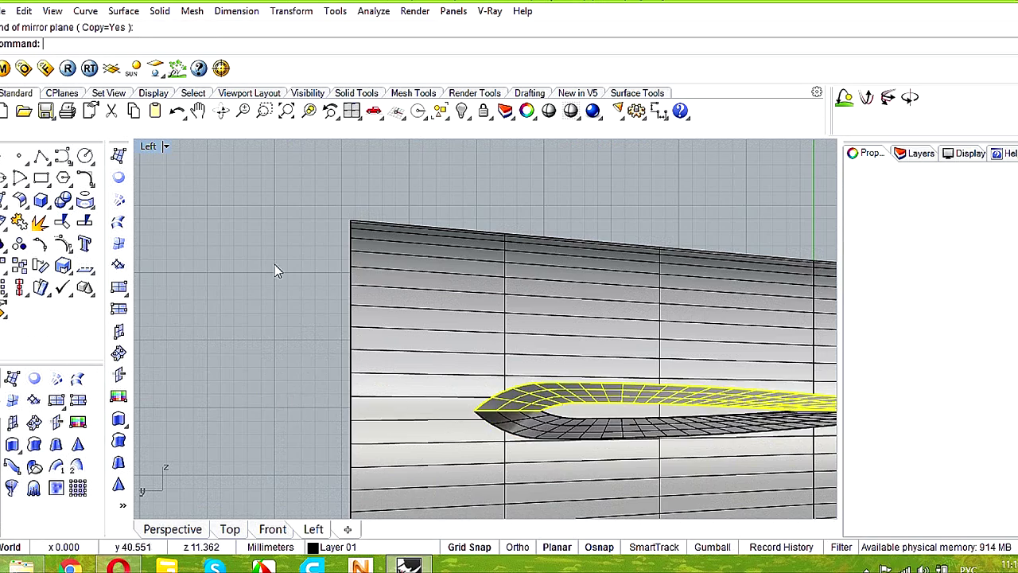
double_click(149, 146)
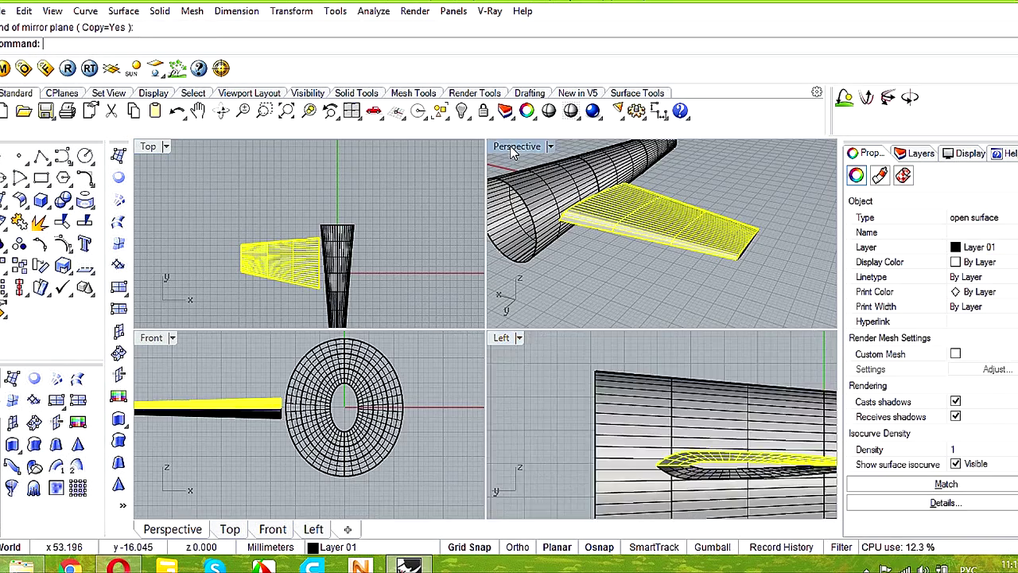
double_click(515, 148)
right_click_drag(537, 324, 498, 411)
scroll(498, 411, "down", 5)
right_click_drag(488, 371, 514, 267)
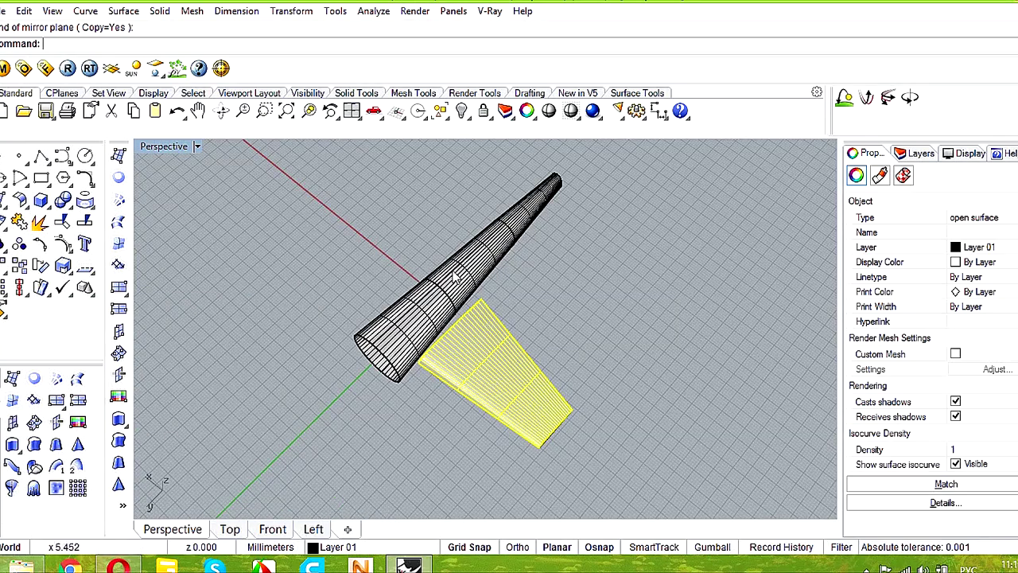
- Try to move only the upper wing surface into the tapered body in the Top view, and undo the move
double_click(166, 148)
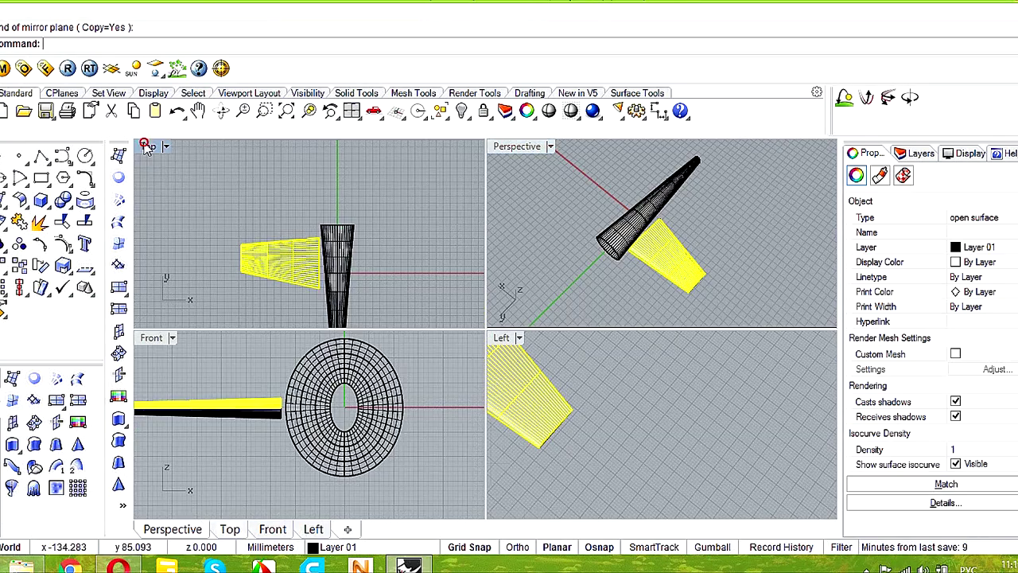
double_click(148, 146)
scroll(490, 380, "up", 2)
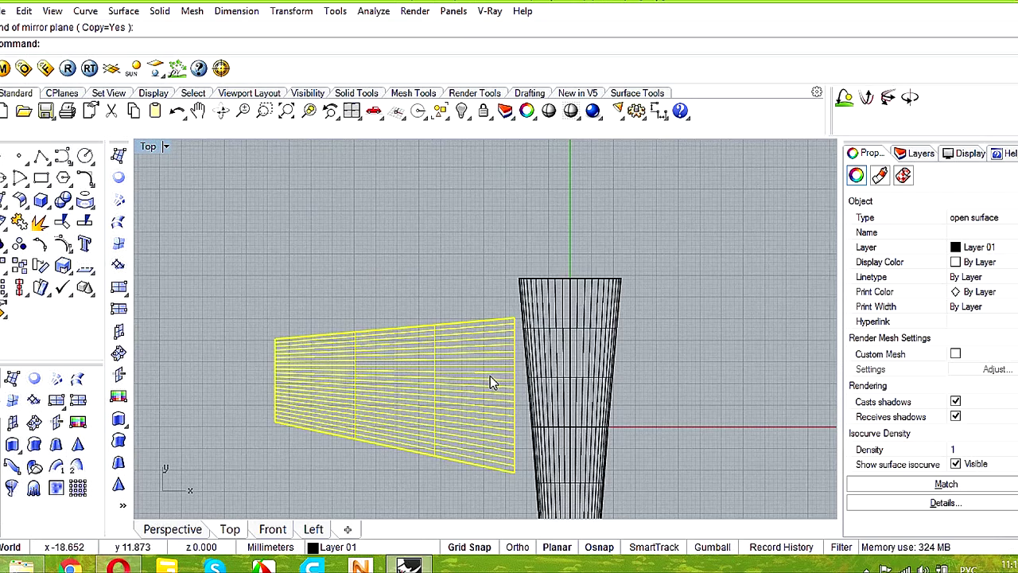
scroll(472, 425, "up", 5)
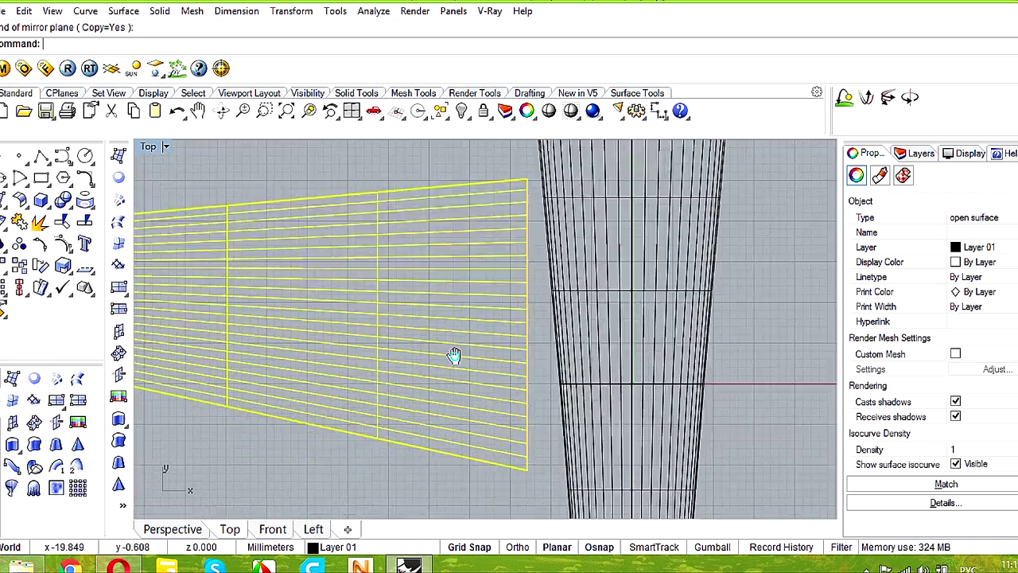
left_click_drag(405, 318, 448, 321)
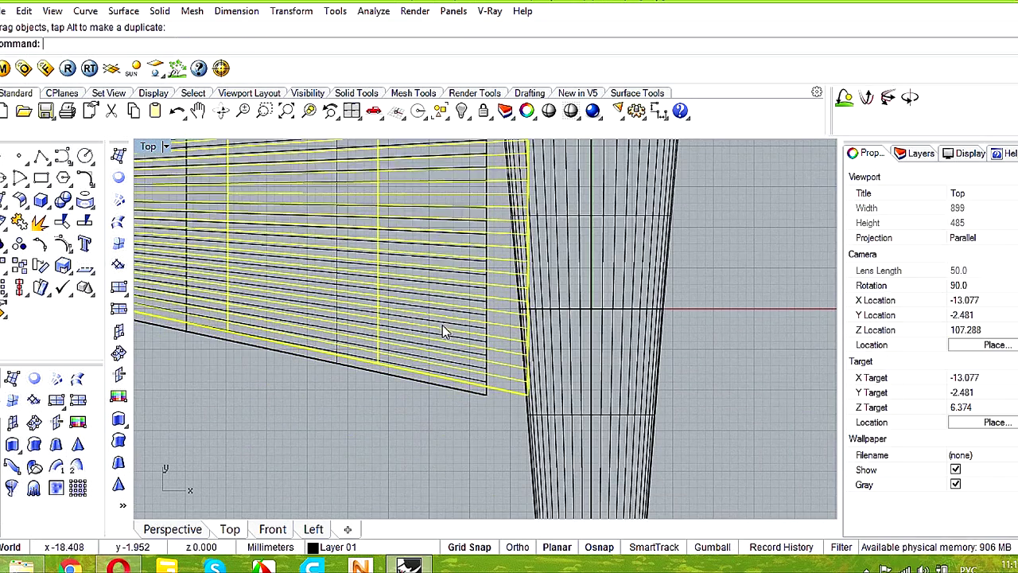
scroll(445, 318, "down", 5)
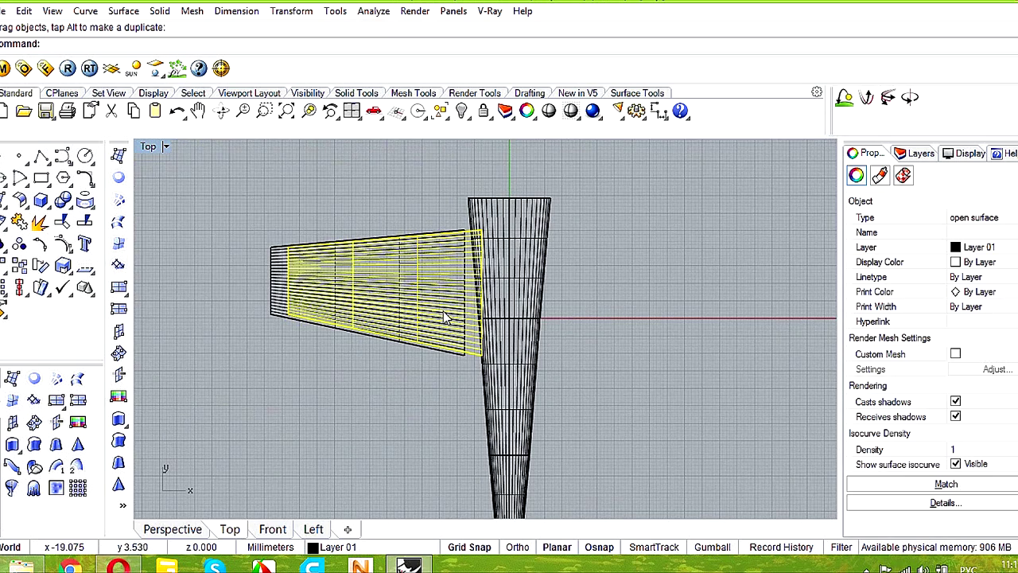
left_click(177, 111)
- Move the upper and lower wing surfaces together sideways in the Top view so the wing root overlaps the tapered body
left_click(307, 278)
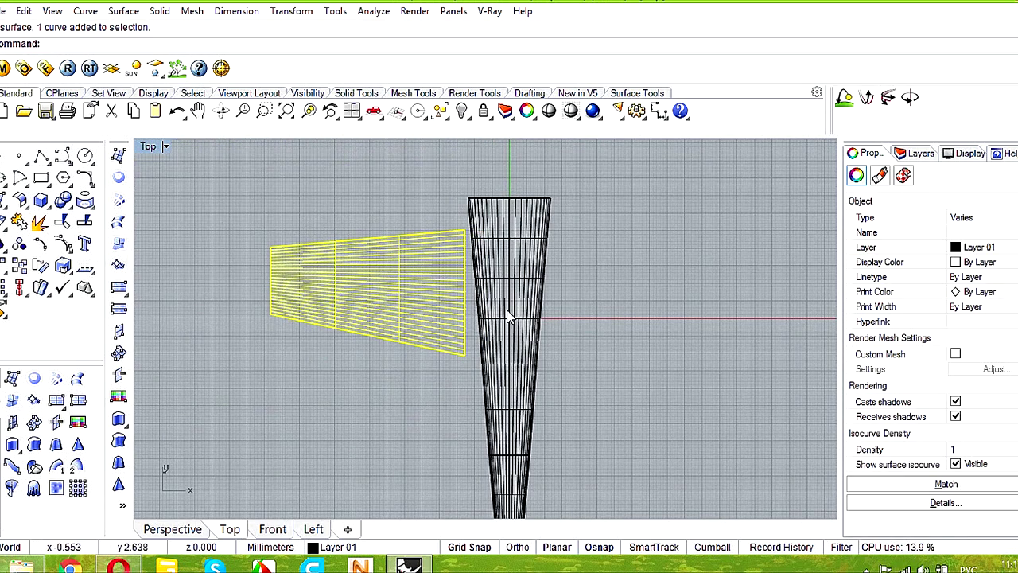
scroll(426, 291, "up", 4)
left_click_drag(380, 315, 420, 316)
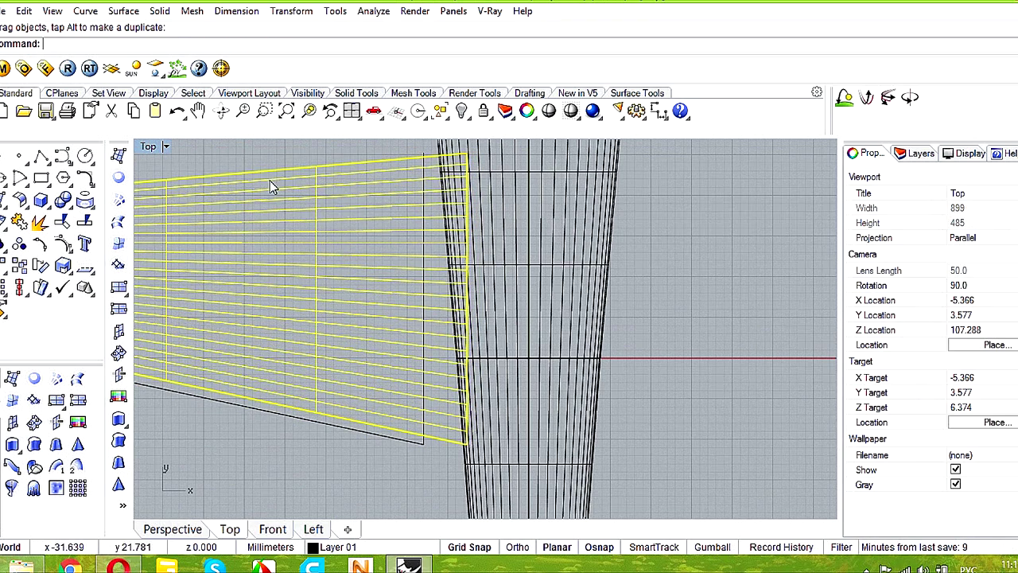
- Split the two adjoining body surfaces on the wing side using the upper and lower wing surfaces, and join the resulting body pieces
double_click(148, 146)
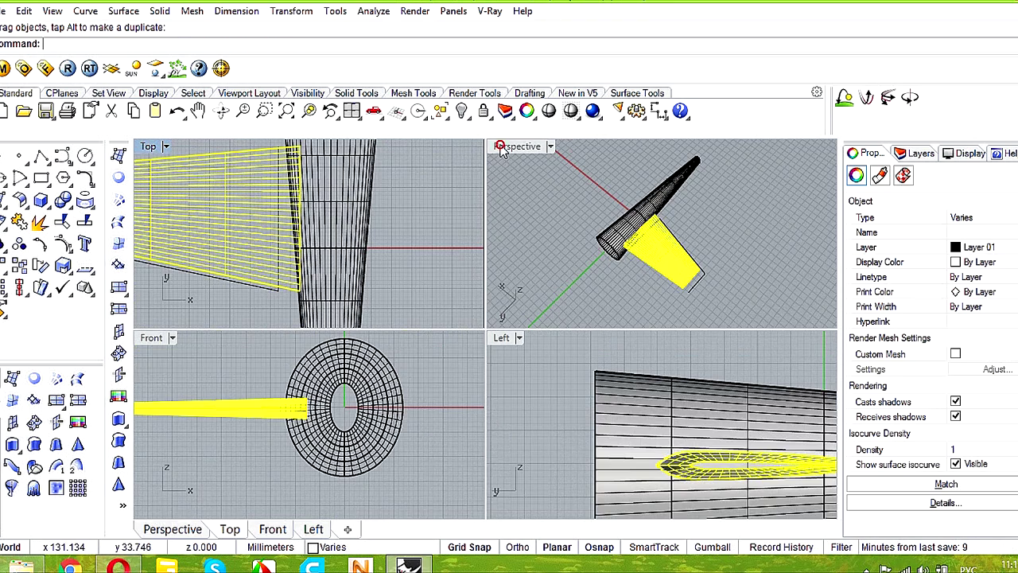
double_click(509, 147)
scroll(524, 350, "up", 5)
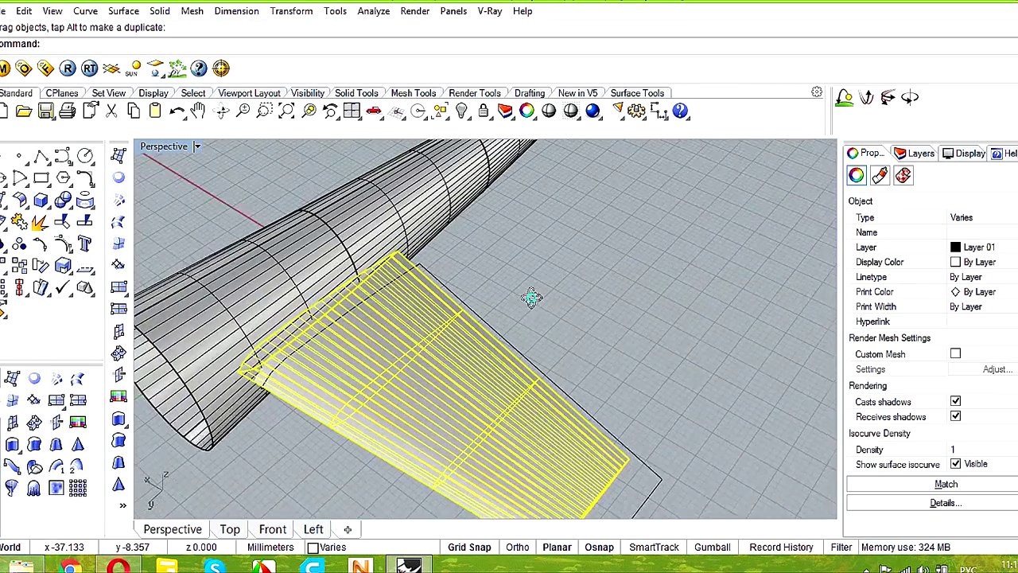
right_click_drag(531, 297, 548, 297)
left_click(224, 295)
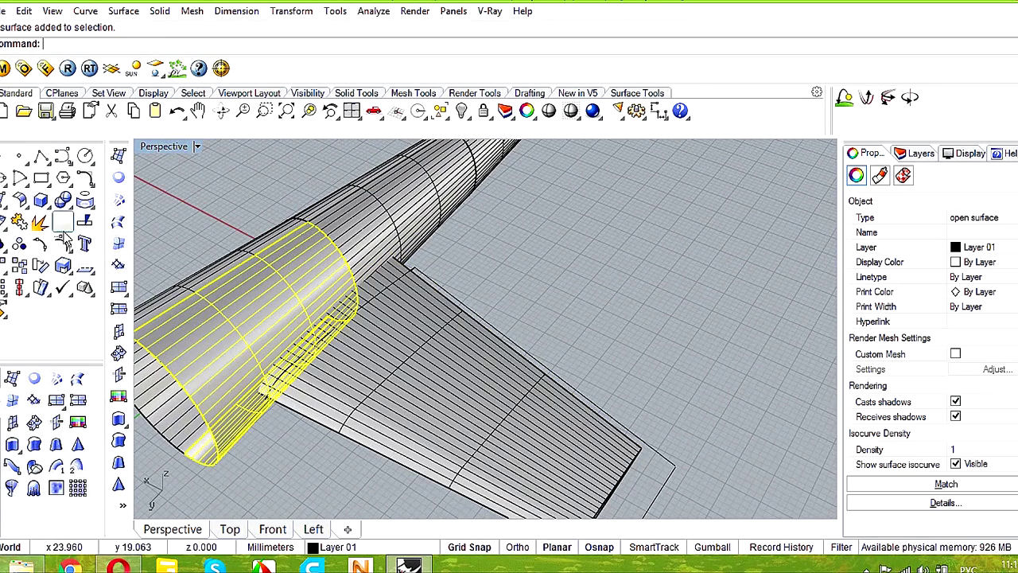
left_click(373, 245, "shift")
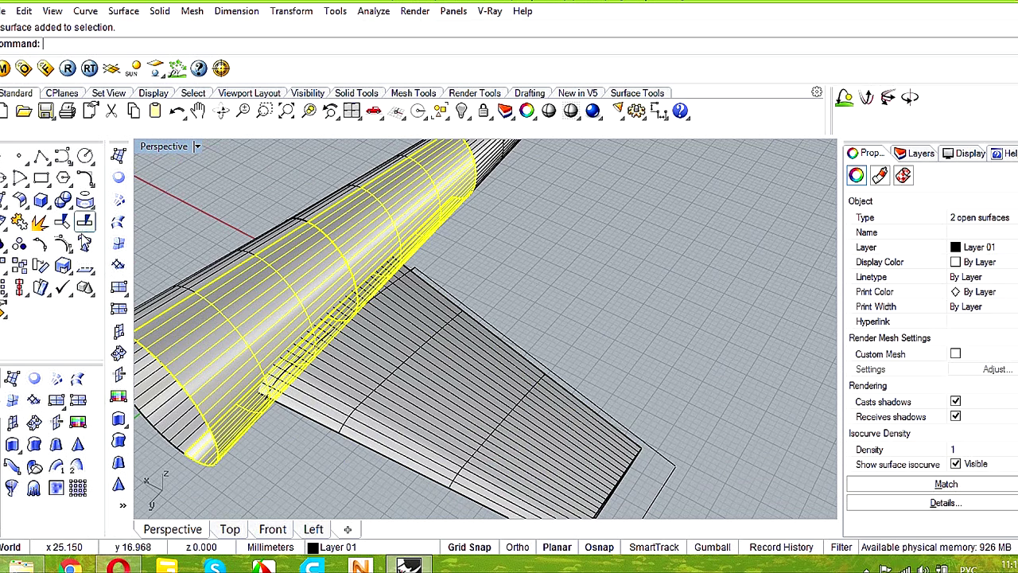
left_click(85, 221)
left_click(533, 405)
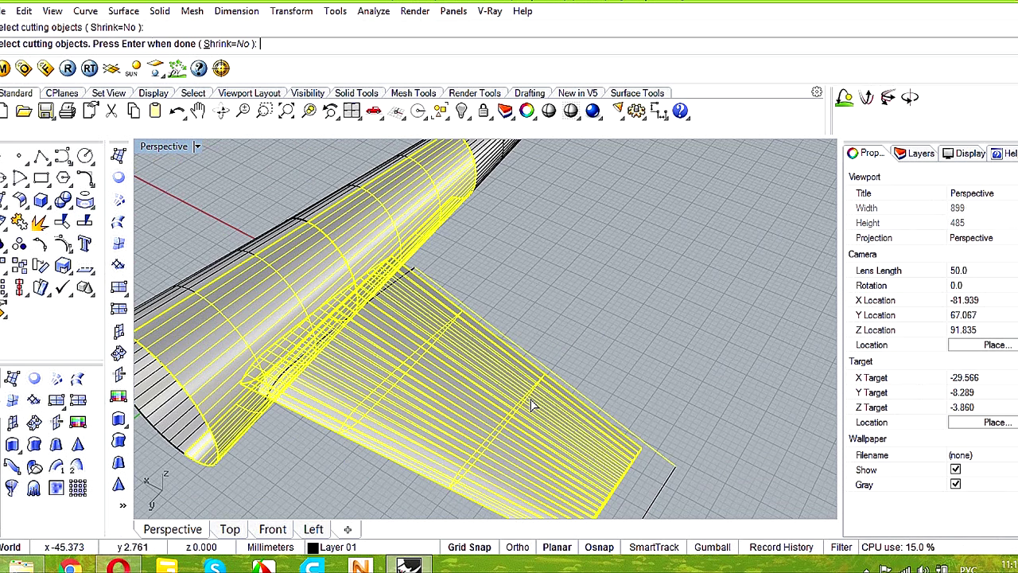
key("Return")
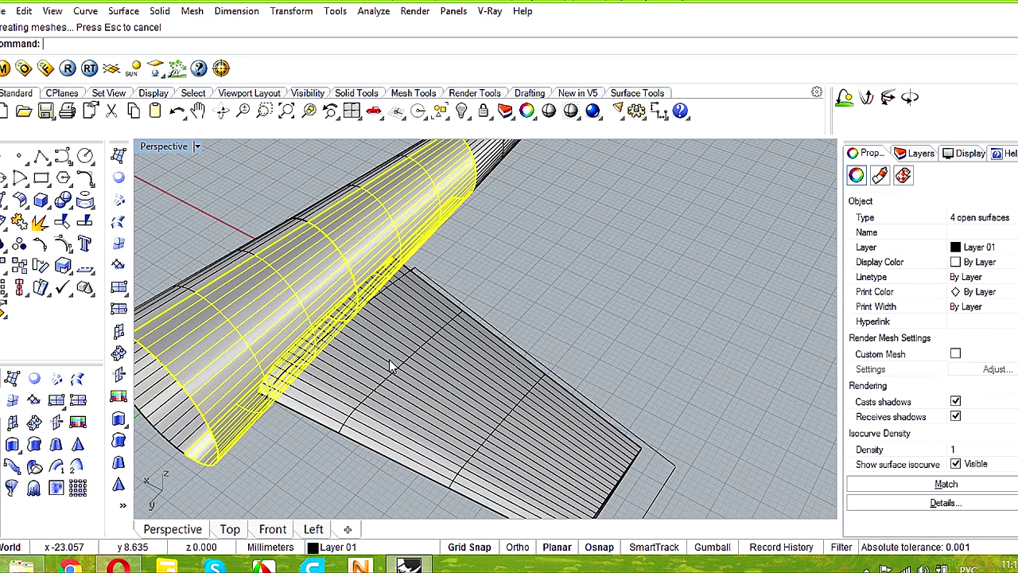
right_click_drag(278, 380, 486, 323)
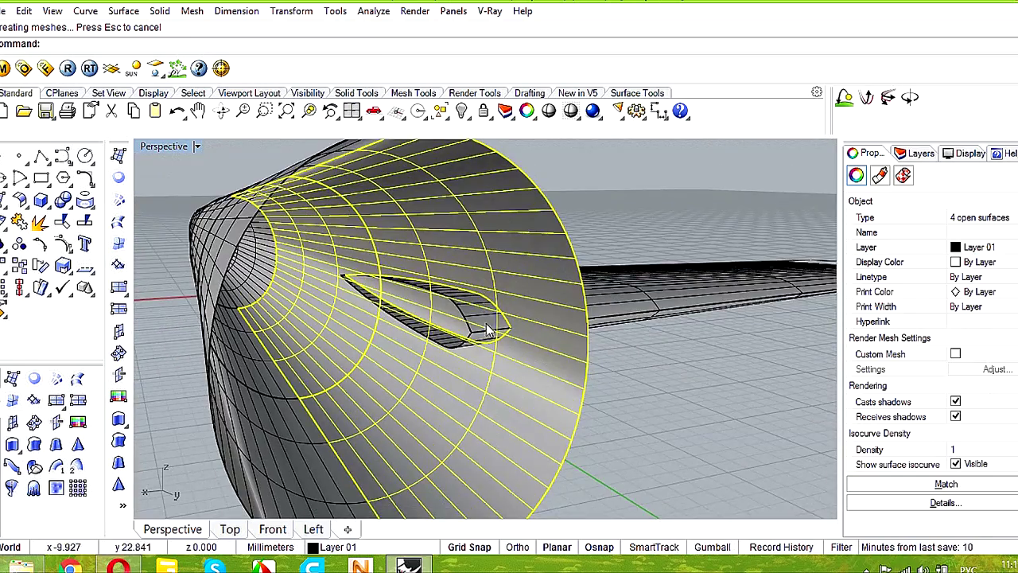
left_click(19, 222)
- Split the upper and lower wing surfaces where they pass through the body, using the body surface as the cutting object
right_click_drag(658, 403, 534, 424)
left_click_drag(598, 235, 580, 318)
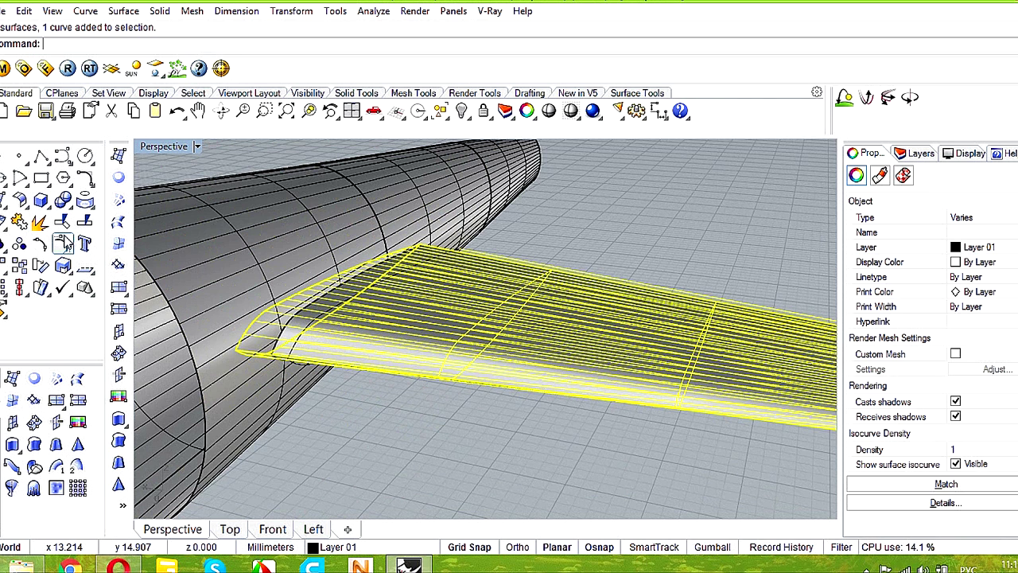
left_click(64, 222)
left_click(286, 261)
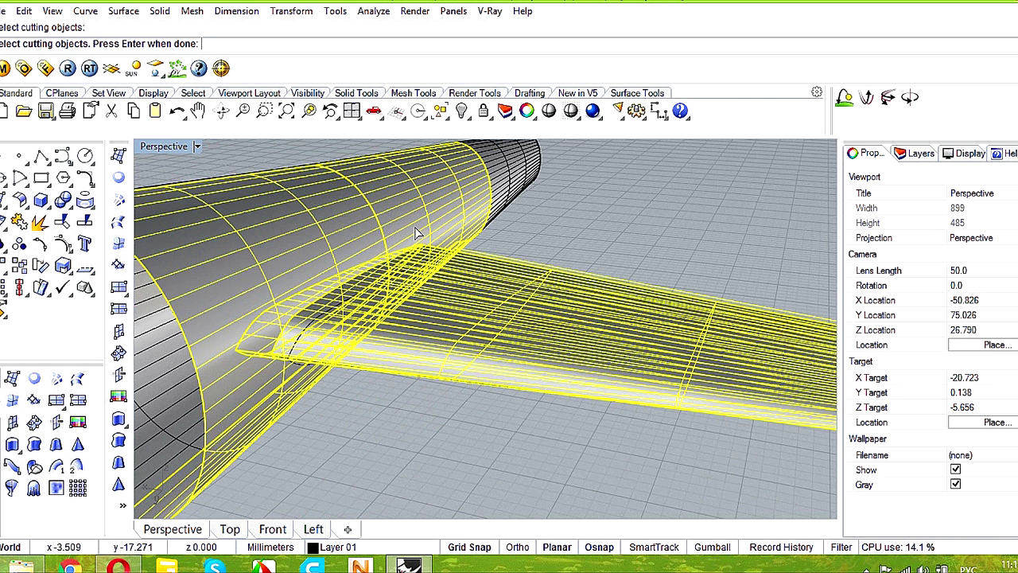
key("Return")
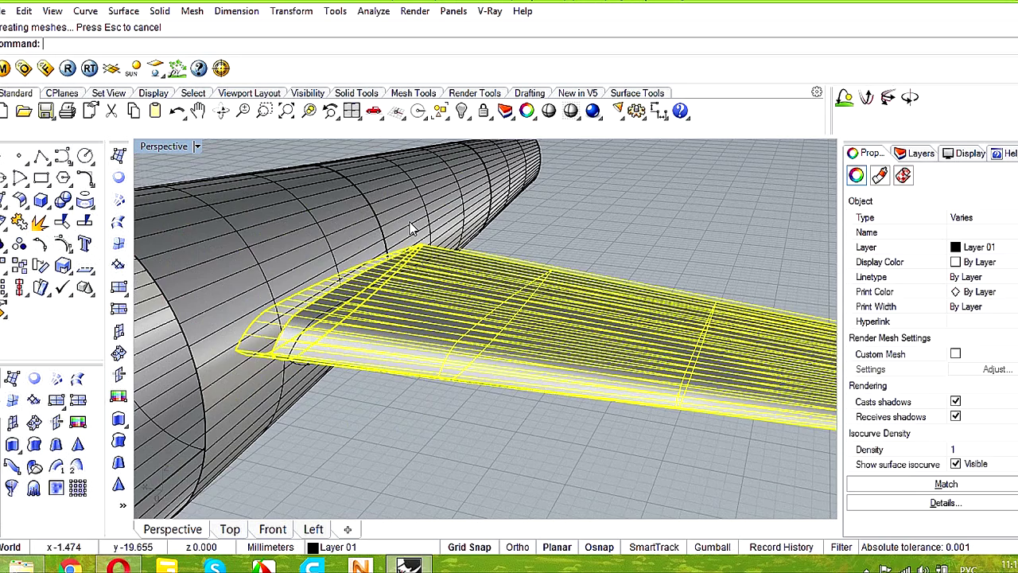
left_click(518, 223)
- Delete the upper and lower wing root pieces that project inside the hollow body
right_click_drag(302, 402, 390, 390)
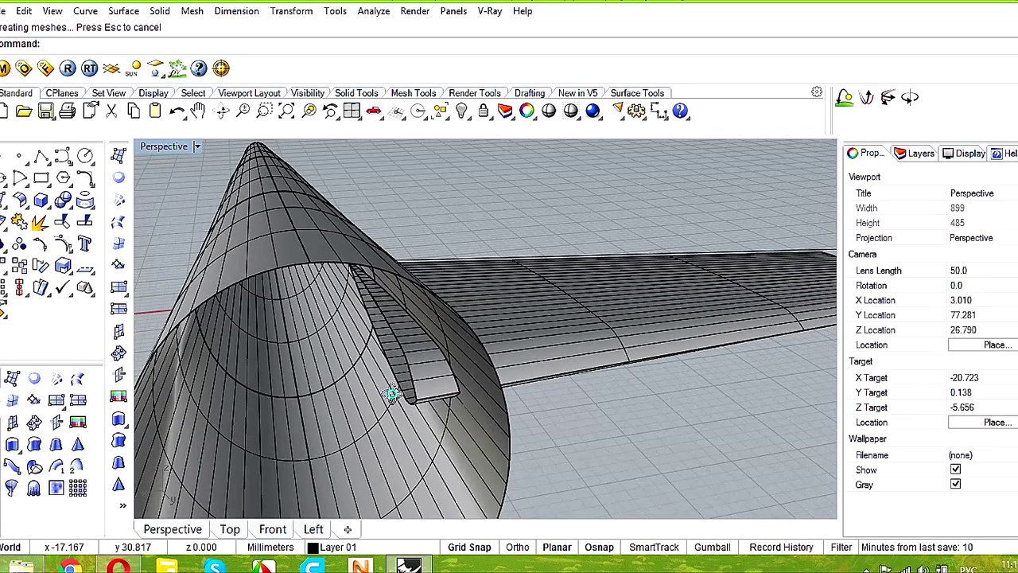
left_click(438, 384)
left_click(437, 388)
key("Delete")
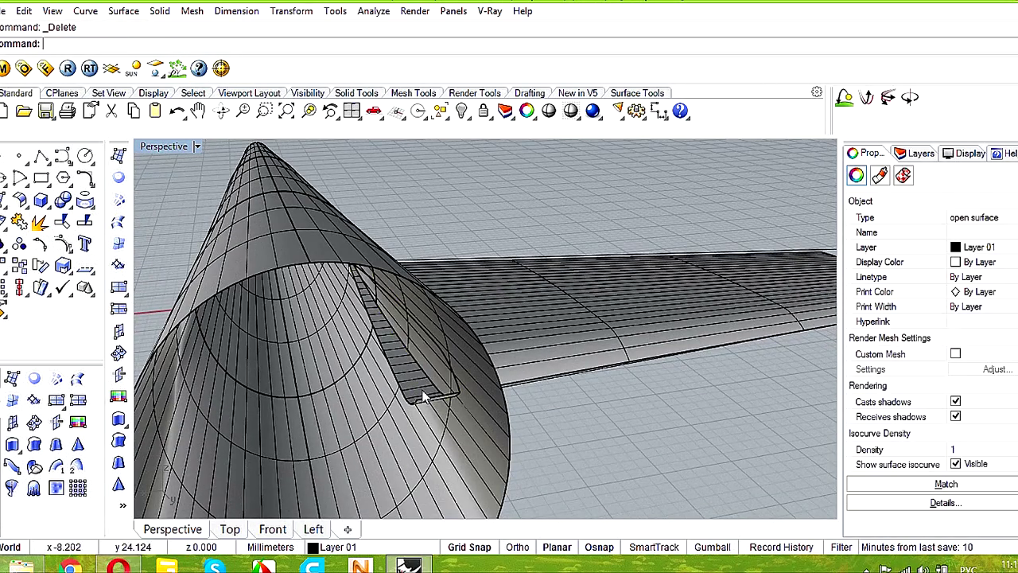
left_click(421, 396)
key("Delete")
left_click(428, 398)
left_click(477, 437)
key("Delete")
right_click_drag(629, 447, 551, 451)
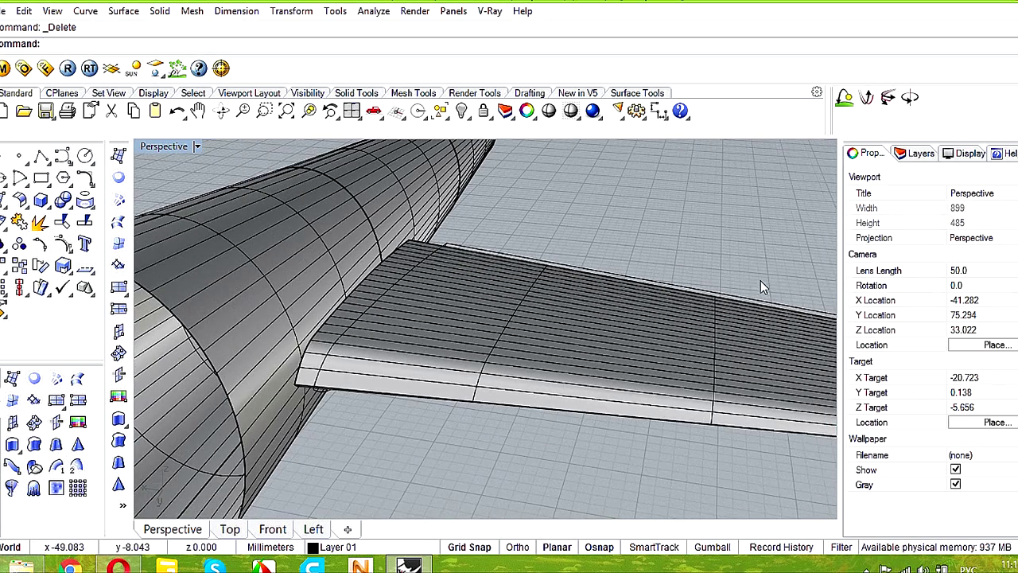
- Delete the leftover construction curve running alongside the wing's trailing edge
left_click(756, 302)
left_click(755, 303)
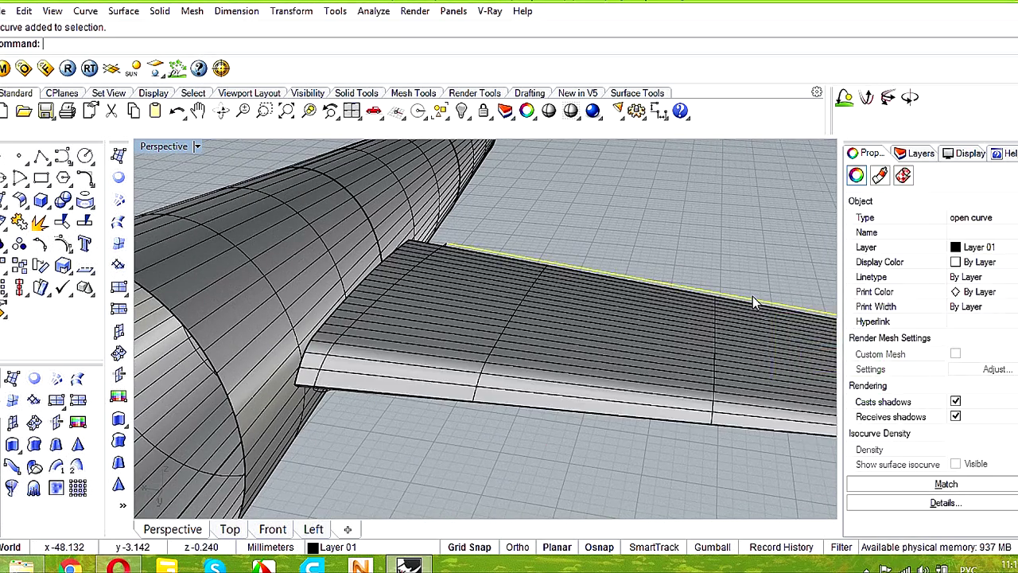
key("Delete")
scroll(753, 296, "down", 7)
right_click_drag(753, 297, 685, 318)
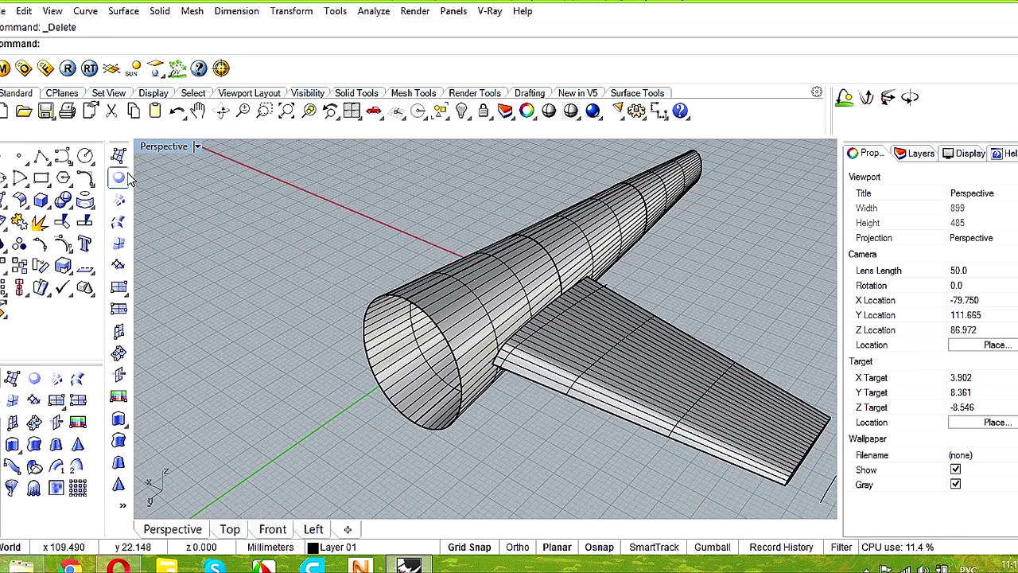
- Draw a long, narrow horizontal rectangle in the Top view, clear of the wing's slanted trailing edge
double_click(152, 147)
double_click(147, 147)
scroll(311, 339, "down", 8)
right_click_drag(296, 340, 381, 412)
scroll(385, 401, "up", 4)
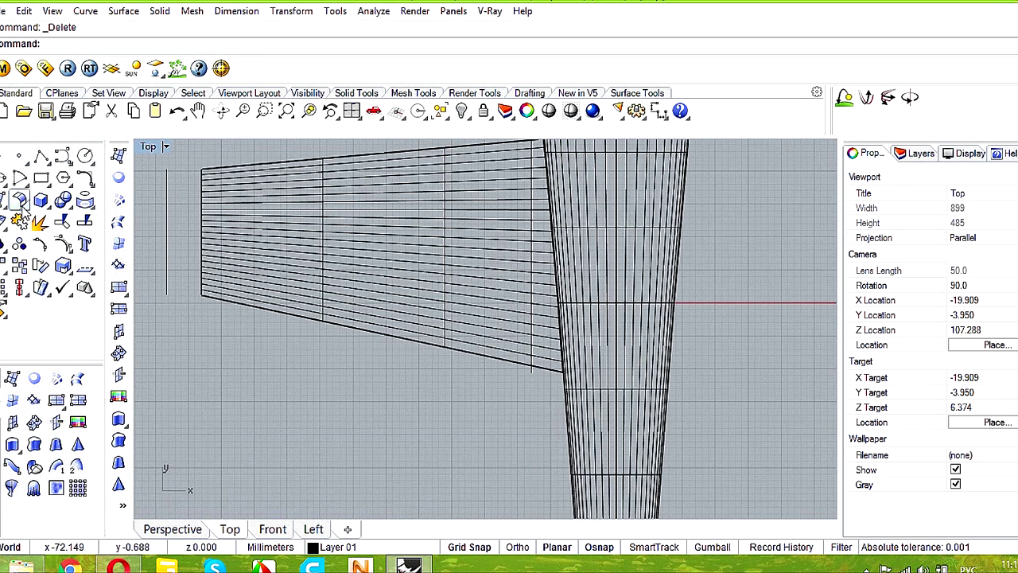
left_click(39, 178)
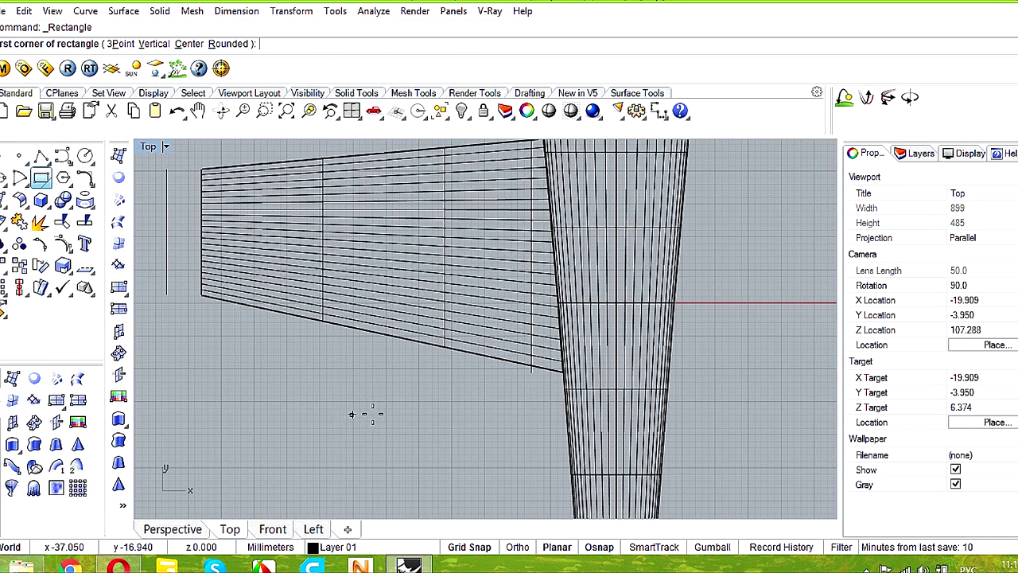
left_click(223, 381)
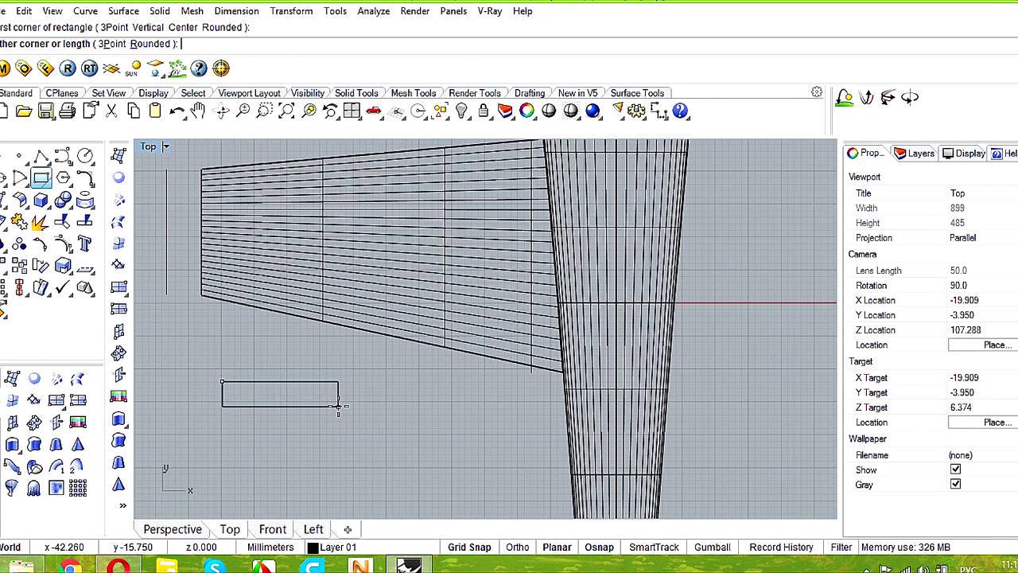
left_click(369, 415)
- Rotate the rectangle by about 346° around its upper inboard corner so it runs roughly parallel to the wing's trailing edge
left_click(367, 413)
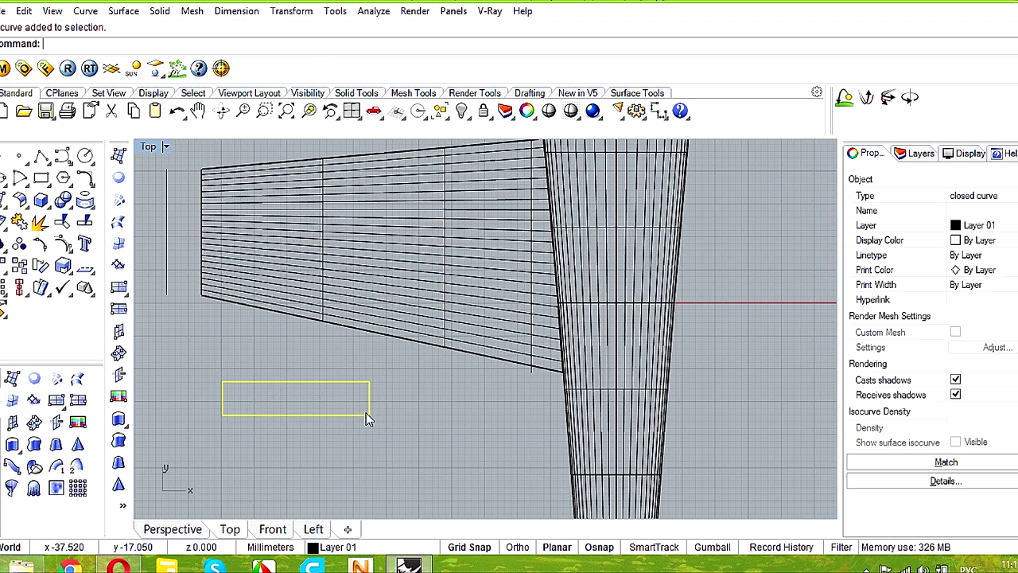
left_click(41, 267)
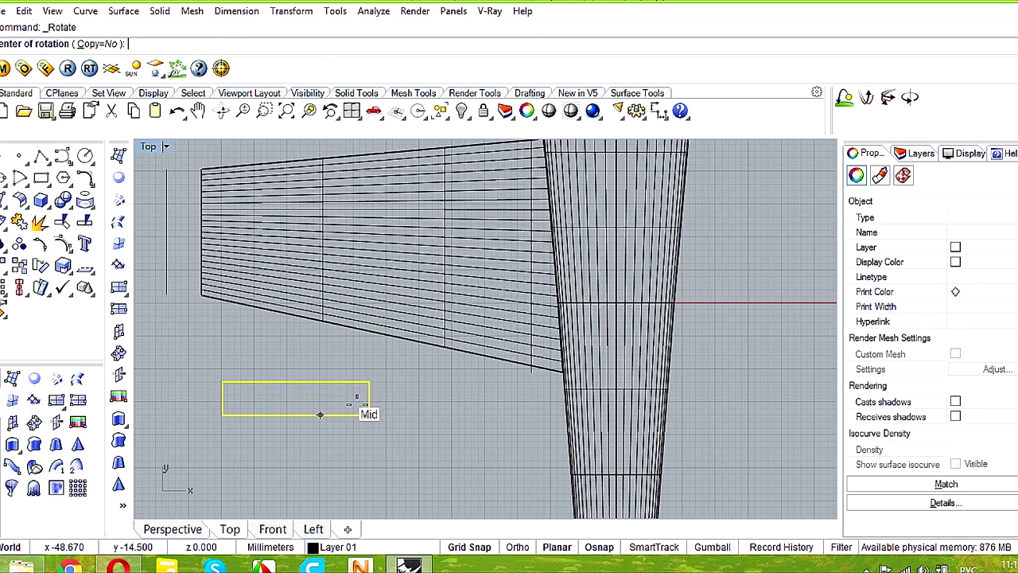
left_click(369, 382)
left_click(223, 382)
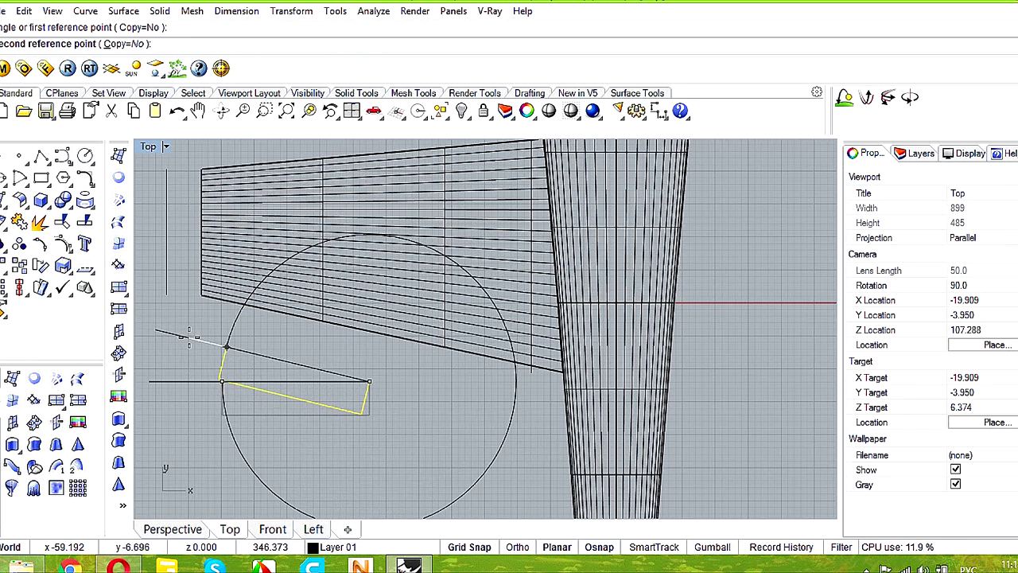
left_click(188, 334)
- Move the rectangle onto the wing's trailing edge and rotate it about 1.6° around its lower outboard corner to align with the edge
scroll(229, 356, "up", 5)
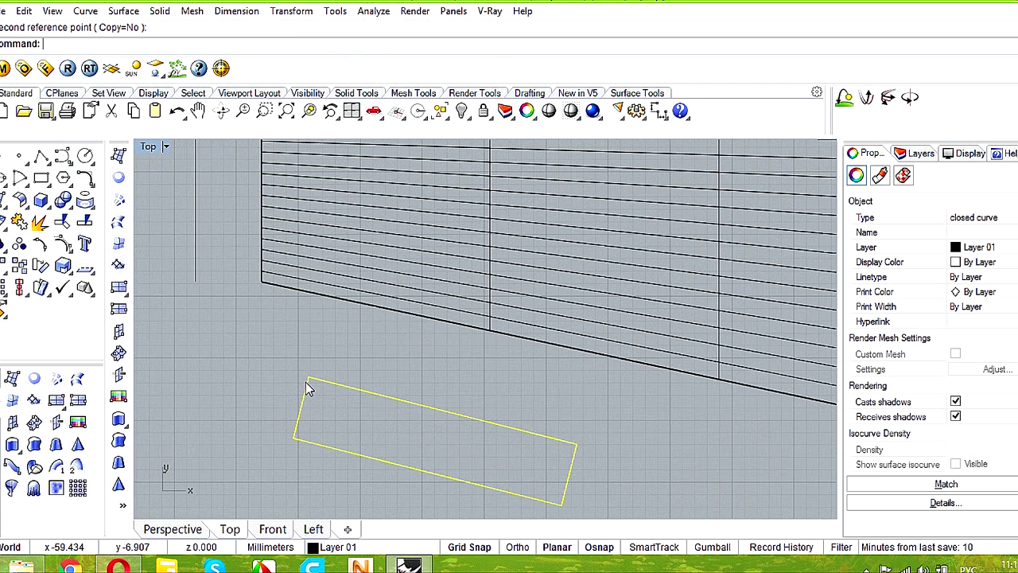
right_click_drag(521, 437, 370, 391)
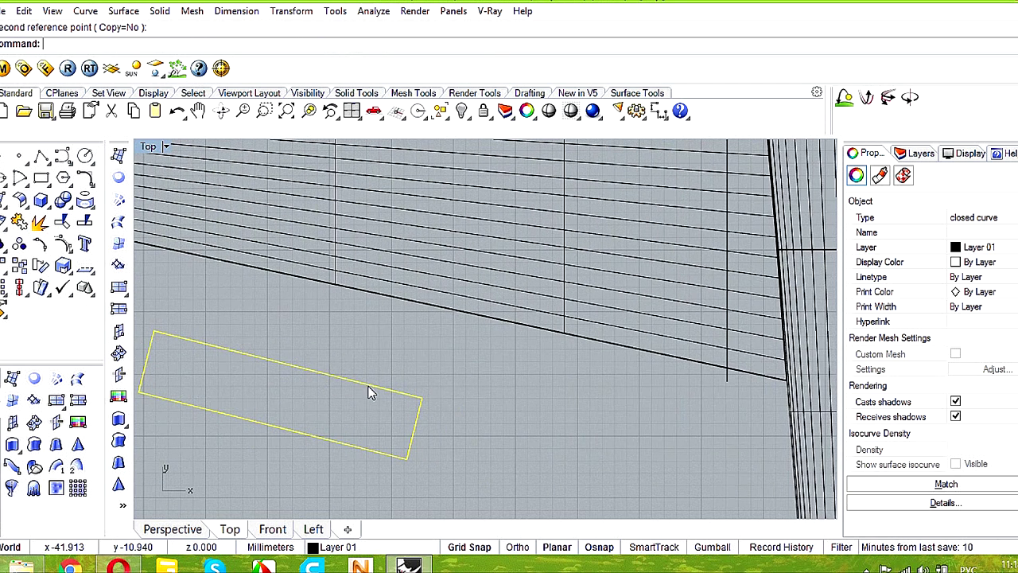
left_click_drag(370, 386, 643, 295)
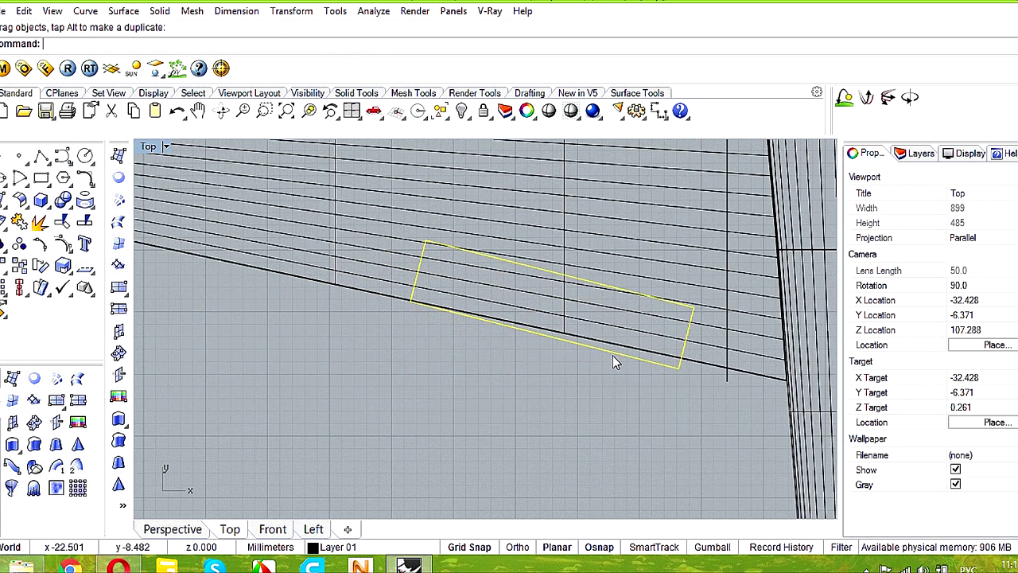
right_click(464, 343)
left_click(411, 303)
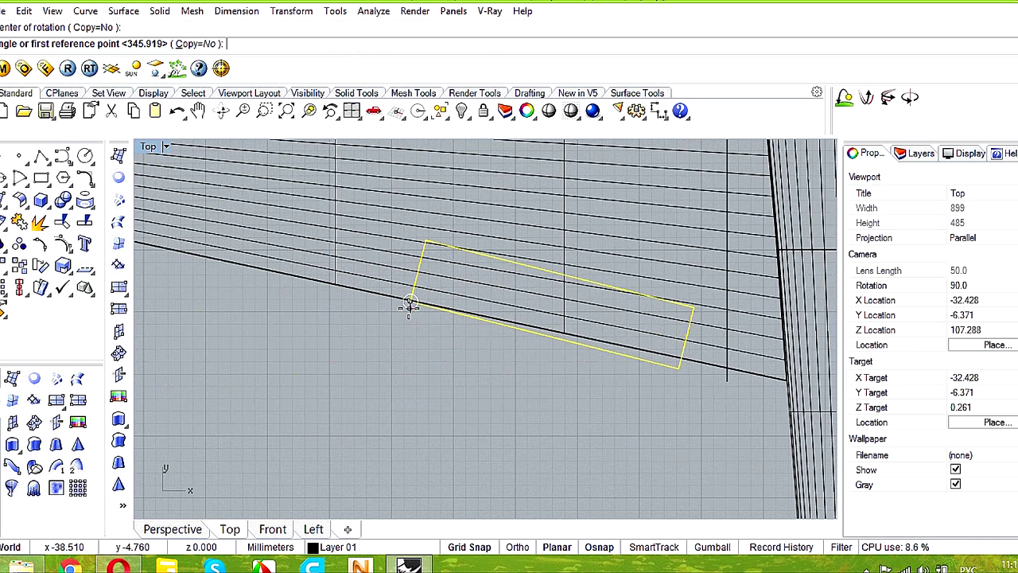
left_click(679, 368)
scroll(680, 364, "up", 5)
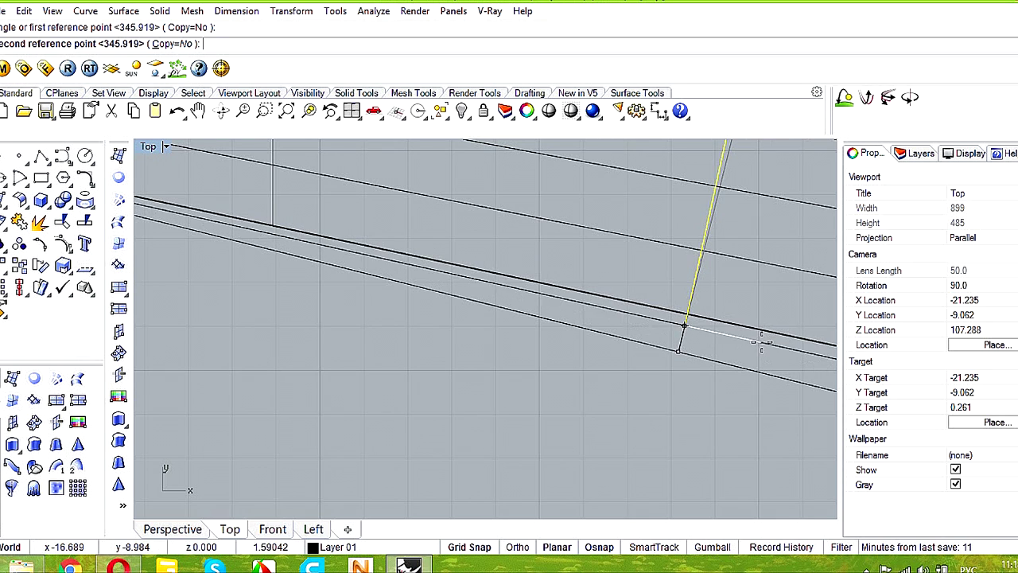
left_click(747, 340)
scroll(747, 340, "down", 5)
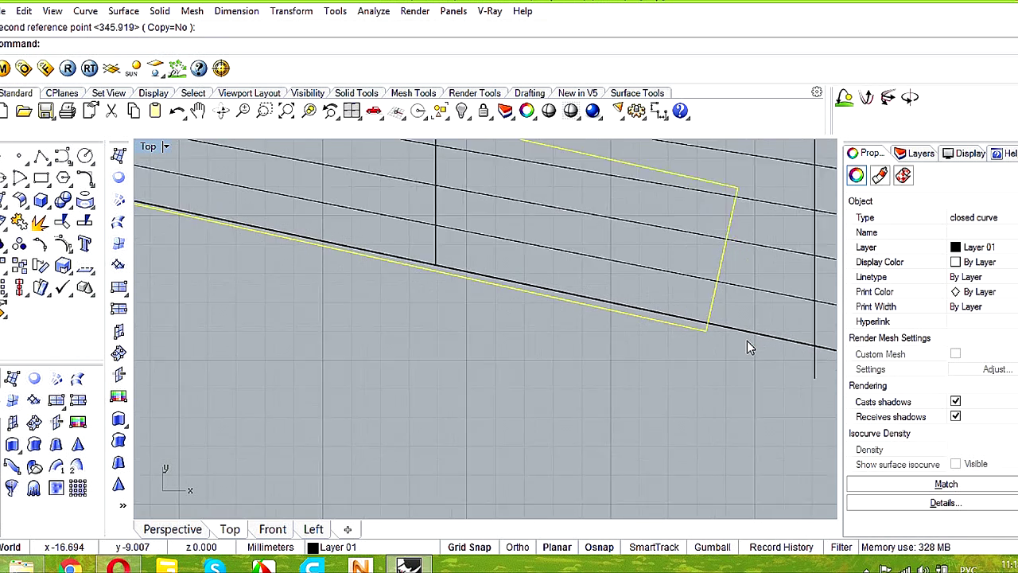
- Draw two separate straight vertical lines in the Top view from the rectangle's two upper corners down past the trailing edge
right_click_drag(742, 345, 612, 400)
scroll(613, 400, "down", 3)
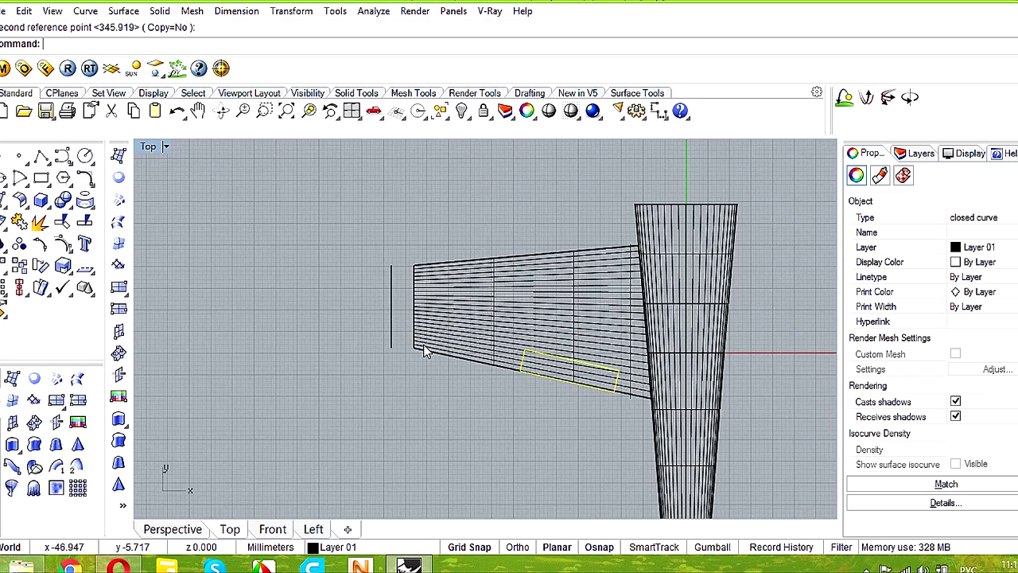
scroll(574, 394, "up", 5)
left_click(43, 157)
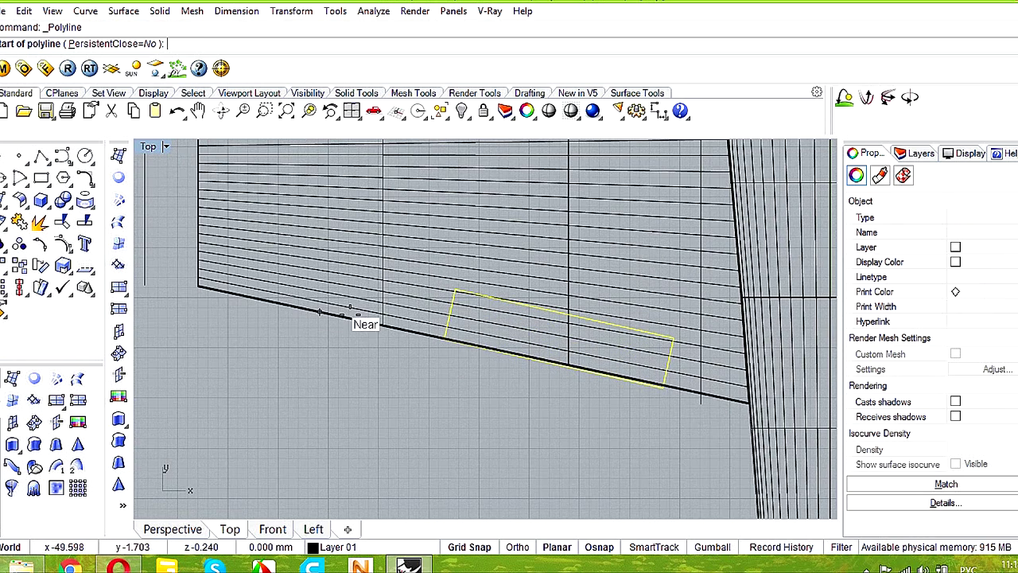
left_click(455, 291)
left_click(444, 424)
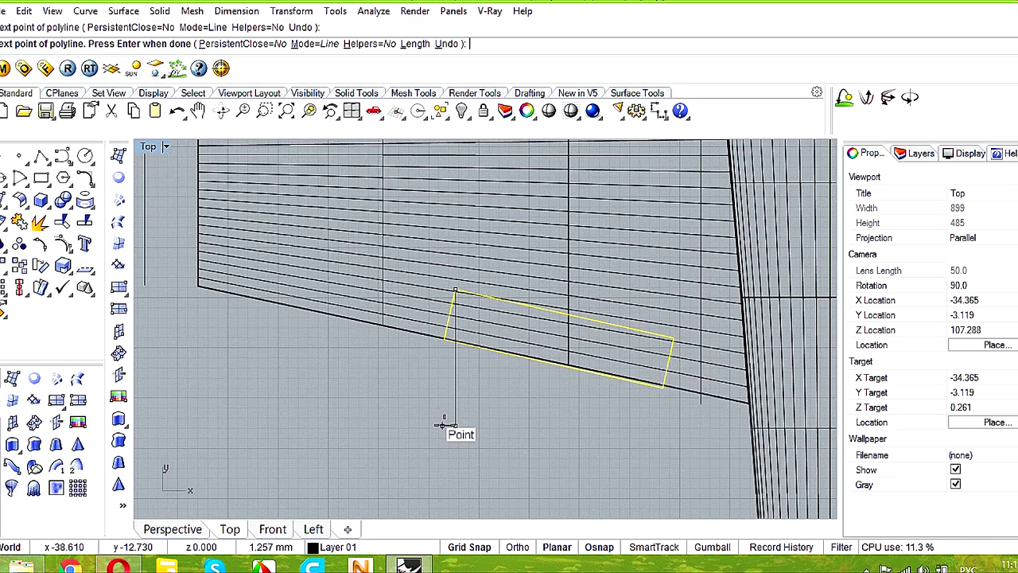
key("Return")
key("Return")
left_click(673, 340)
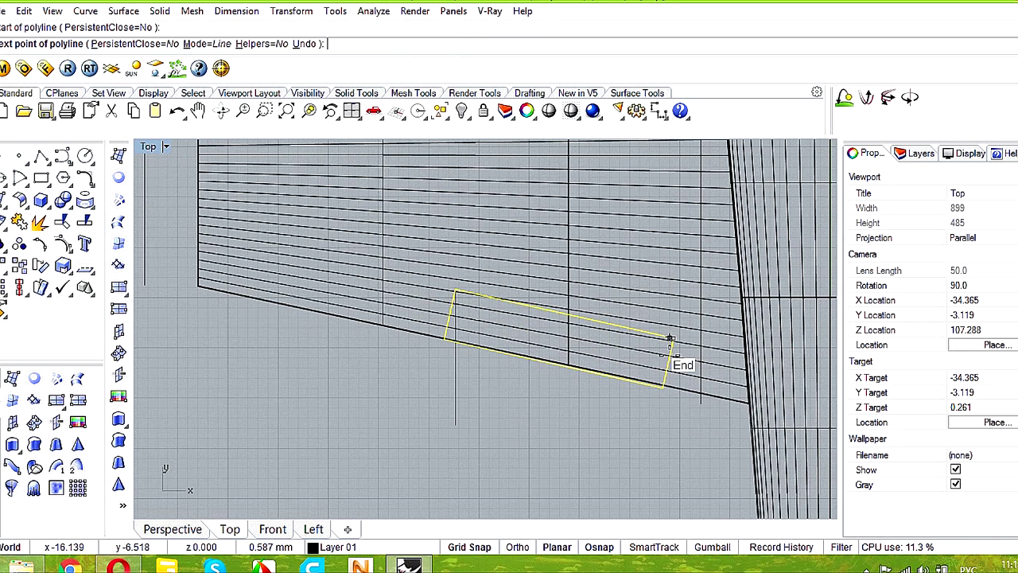
left_click(673, 445)
key("Return")
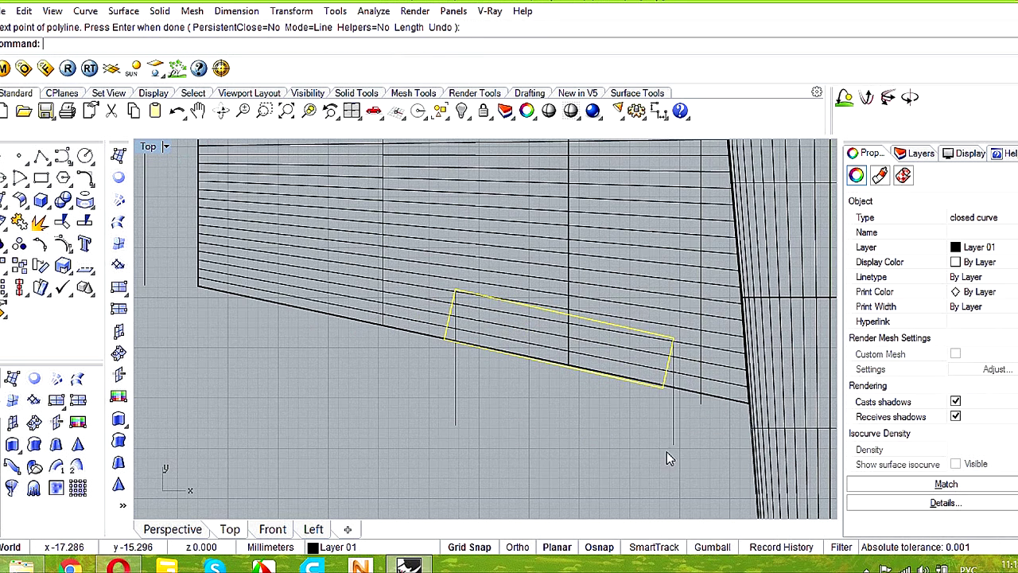
- Move the rectangle and both vertical lines together in the Left view so they sit just above the wing
left_click(673, 440, "shift")
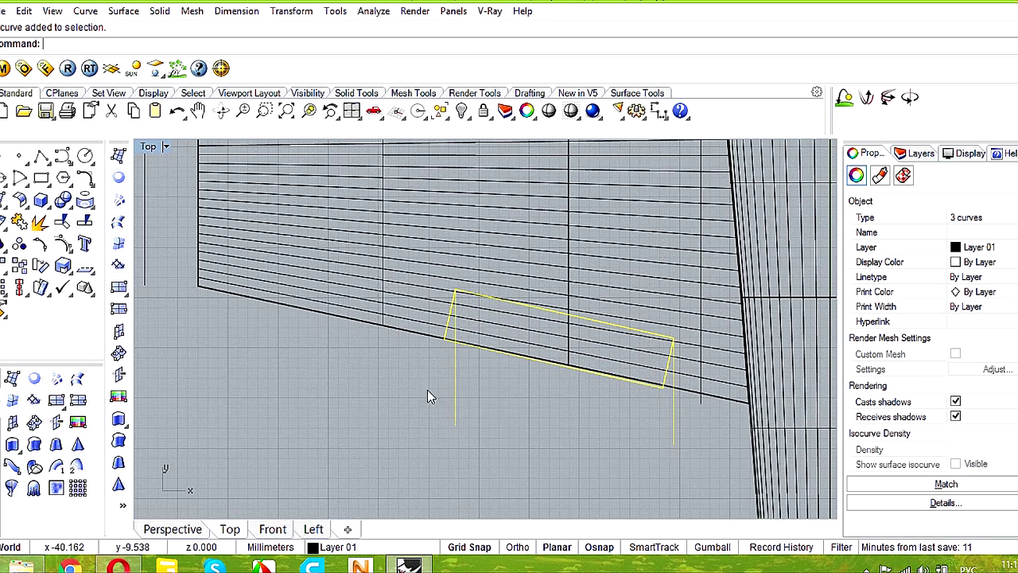
double_click(146, 148)
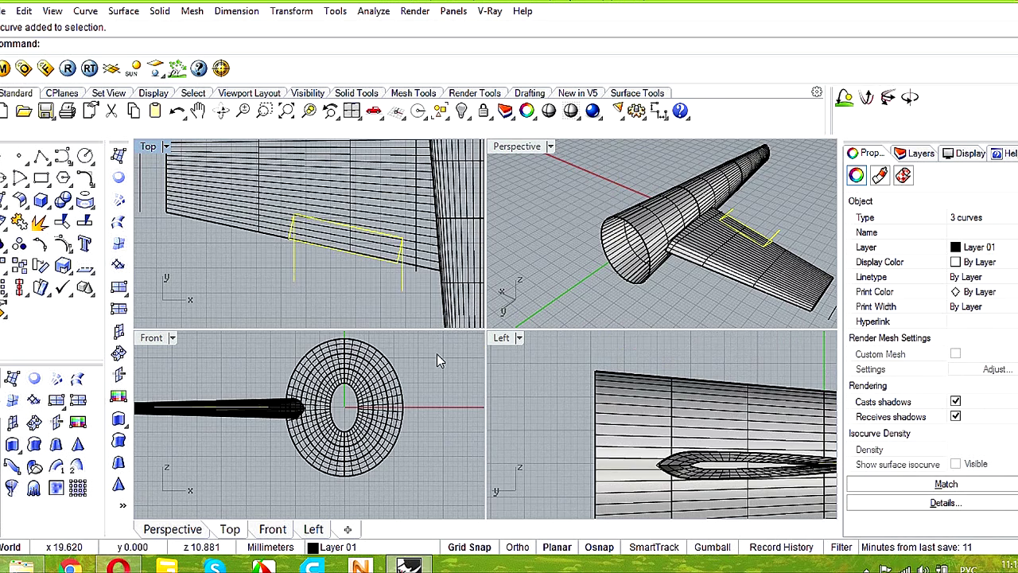
double_click(505, 338)
scroll(584, 434, "up", 4)
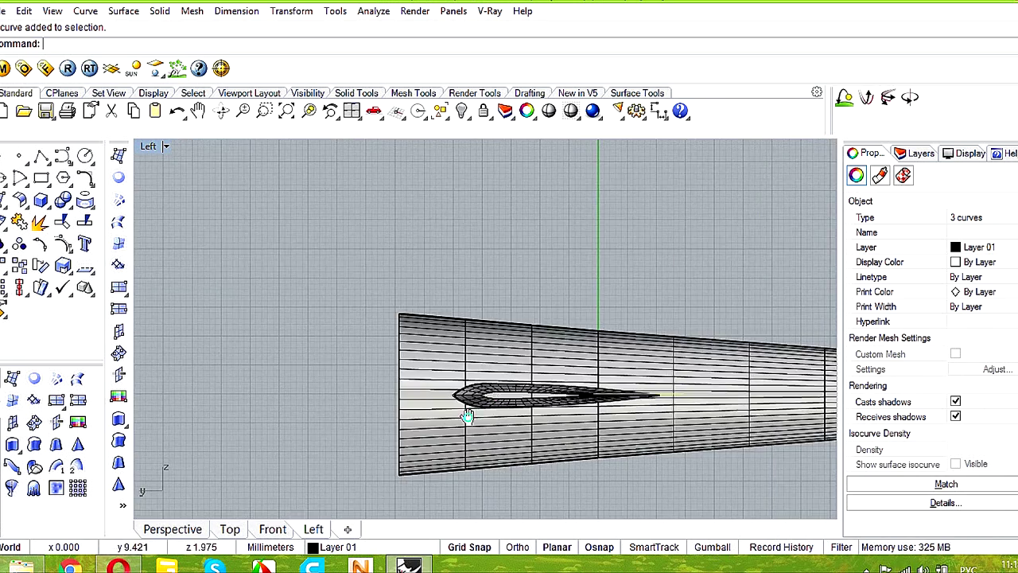
scroll(582, 429, "up", 4)
left_click_drag(600, 424, 605, 397, "shift")
double_click(149, 147)
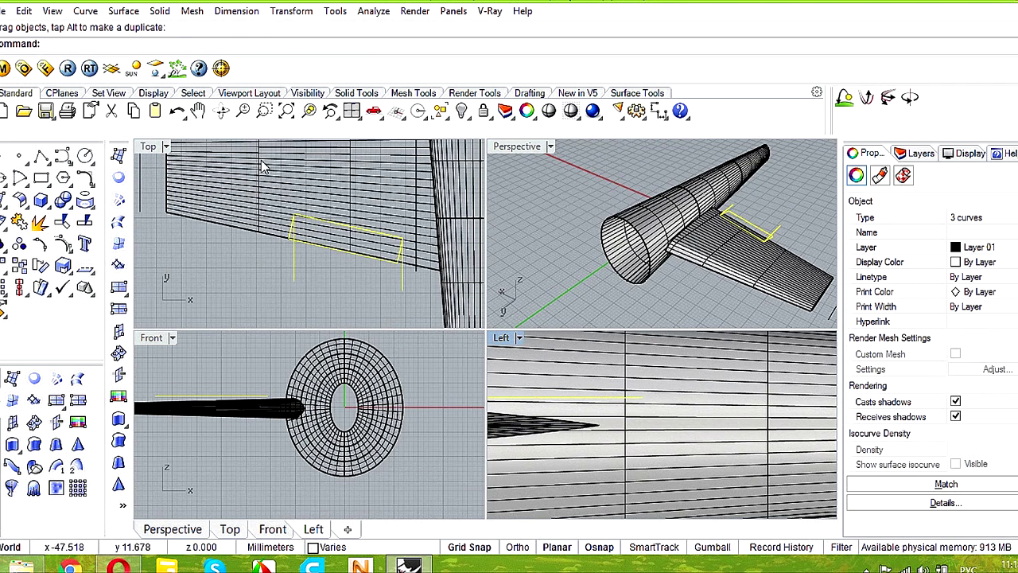
- Trim the rectangle against the two vertical lines in the Top view, keeping only its upper slanted edge between them
double_click(148, 147)
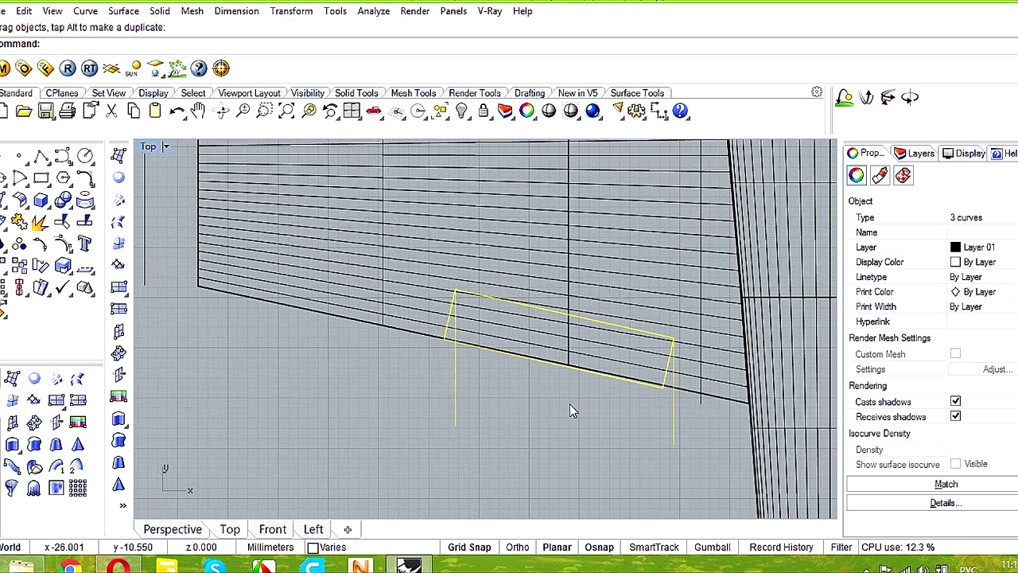
scroll(495, 373, "up", 3)
left_click(68, 228)
left_click(413, 308)
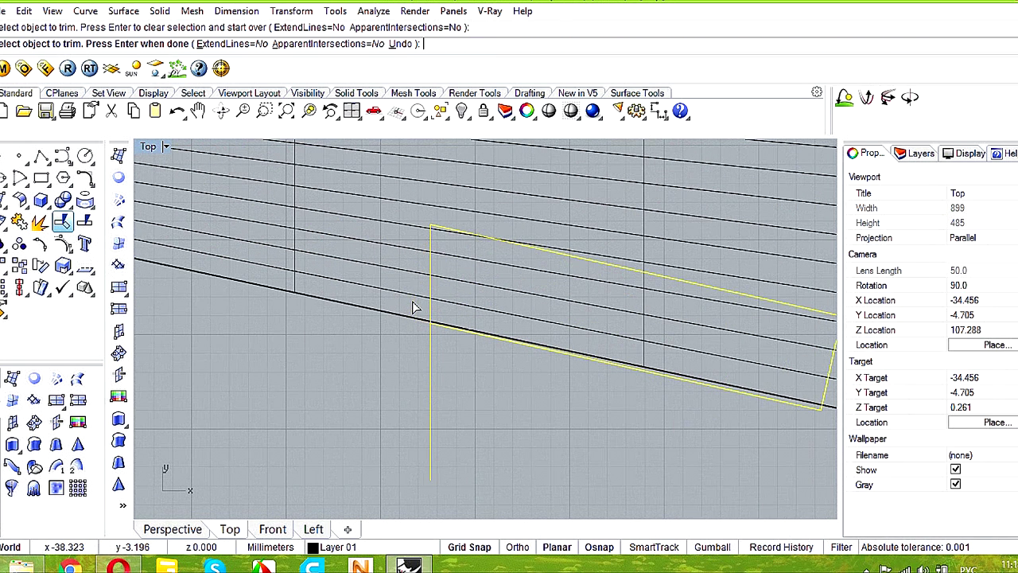
right_click_drag(782, 405, 557, 400)
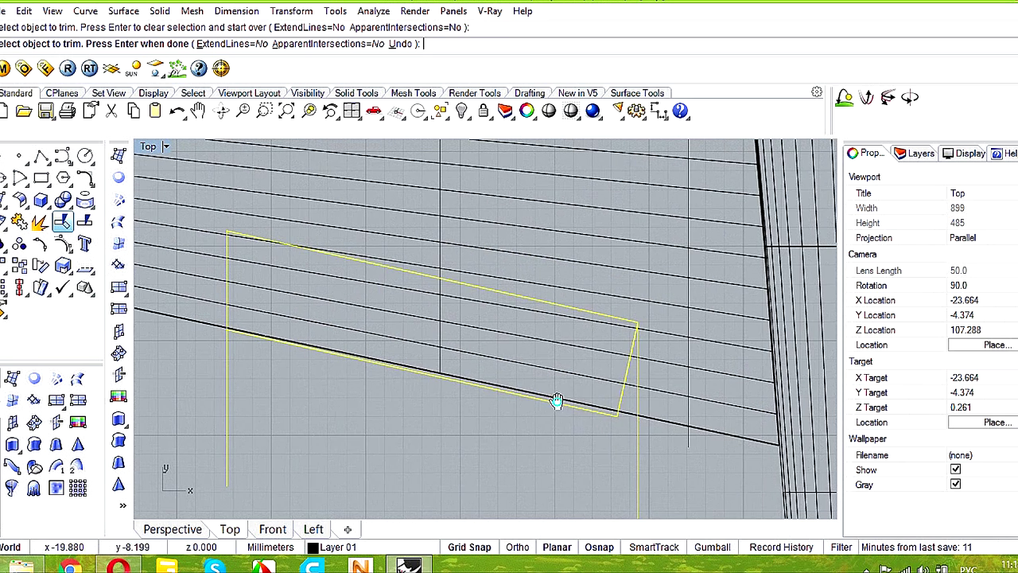
left_click(621, 402)
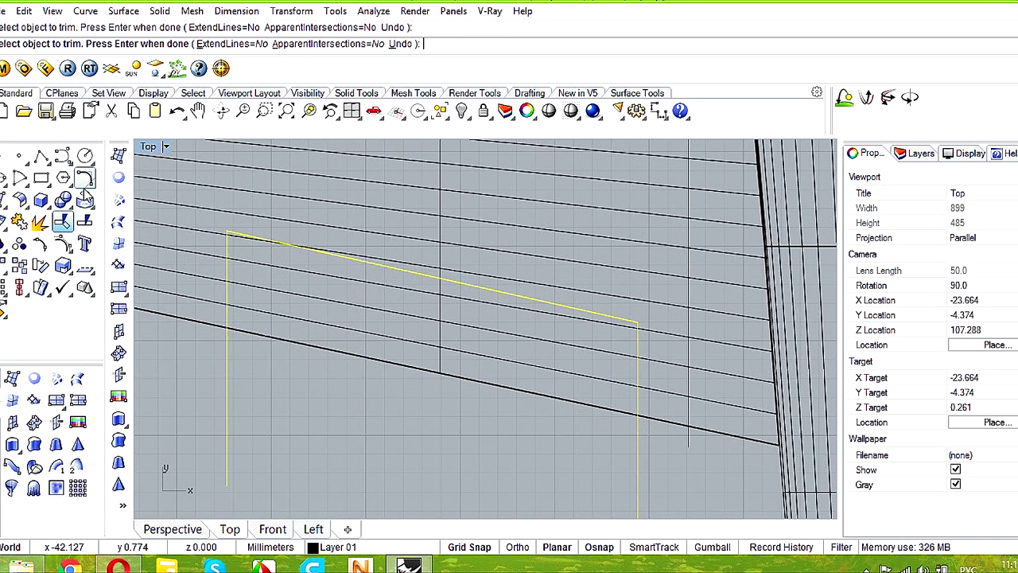
key("Return")
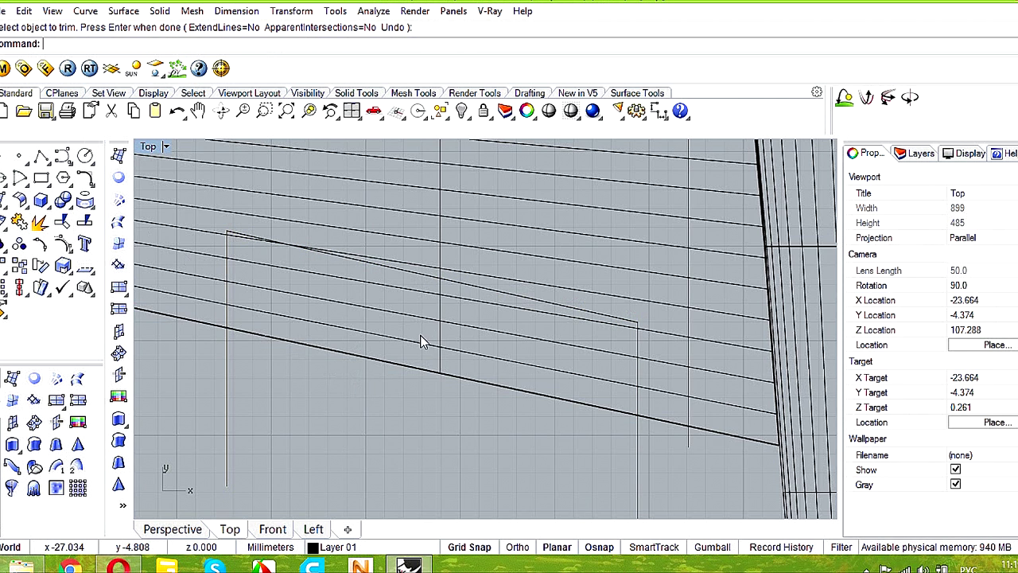
- Split both wing surfaces in the Top view using the slanted edge and the two vertical lines as cutting objects
left_click(435, 373)
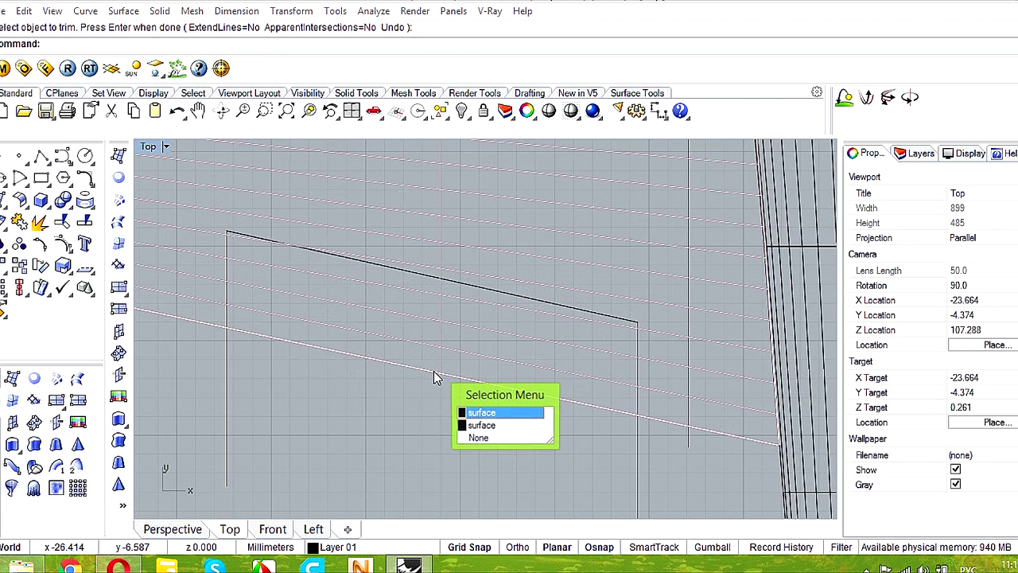
left_click(480, 426)
left_click(486, 388, "shift")
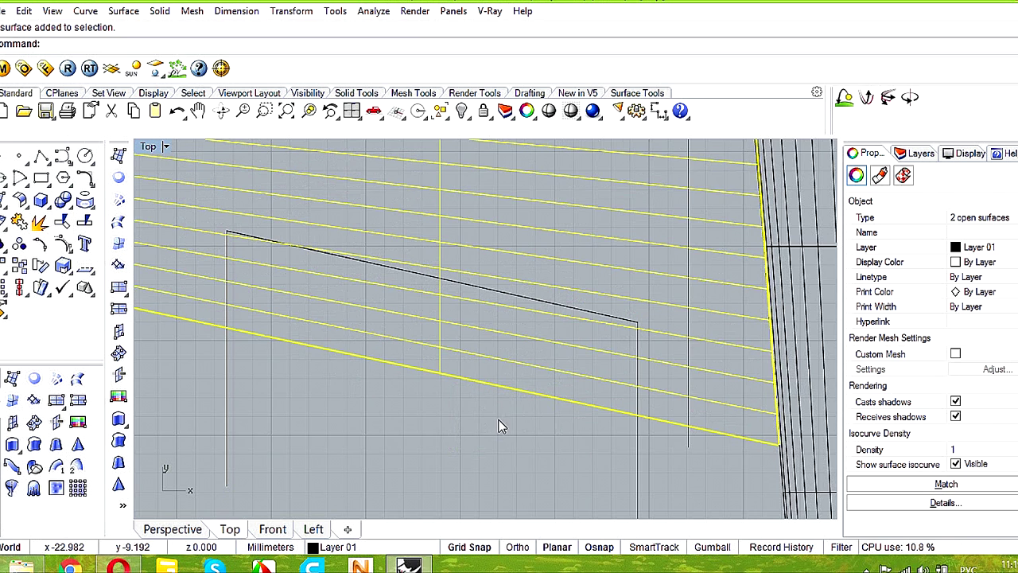
scroll(457, 341, "down", 3)
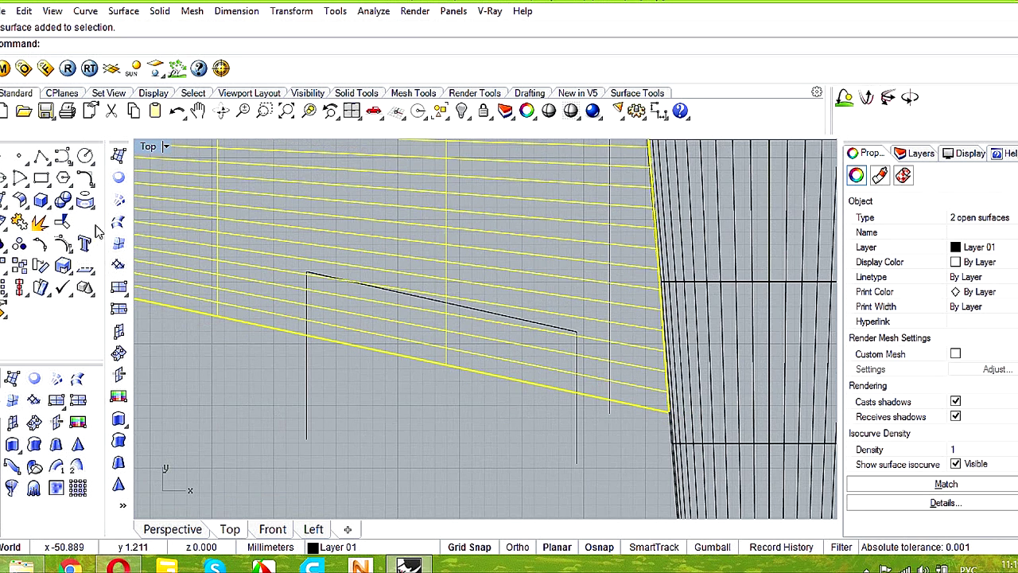
double_click(156, 148)
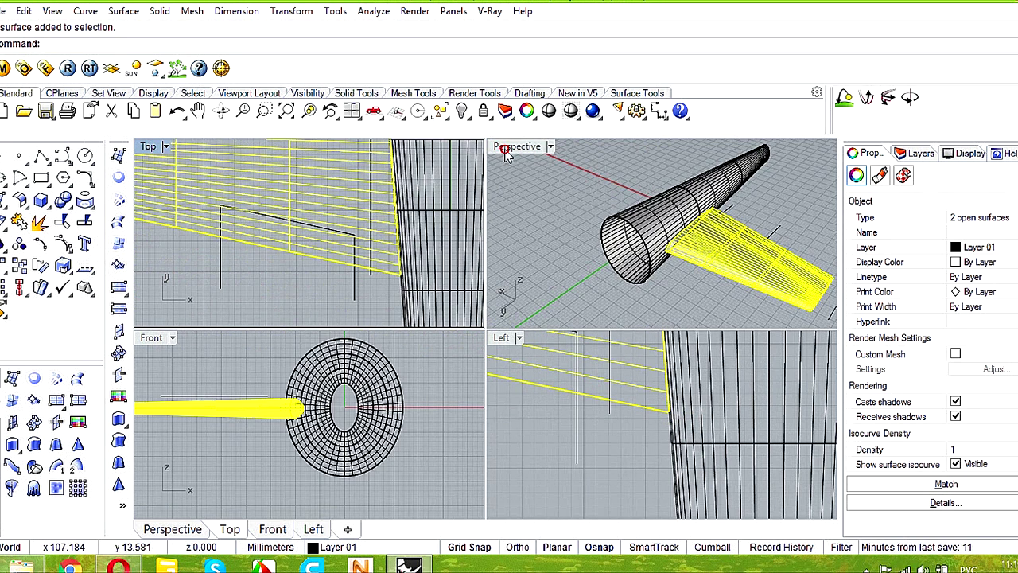
double_click(515, 147)
right_click_drag(647, 390, 525, 382)
right_click_drag(574, 411, 472, 428)
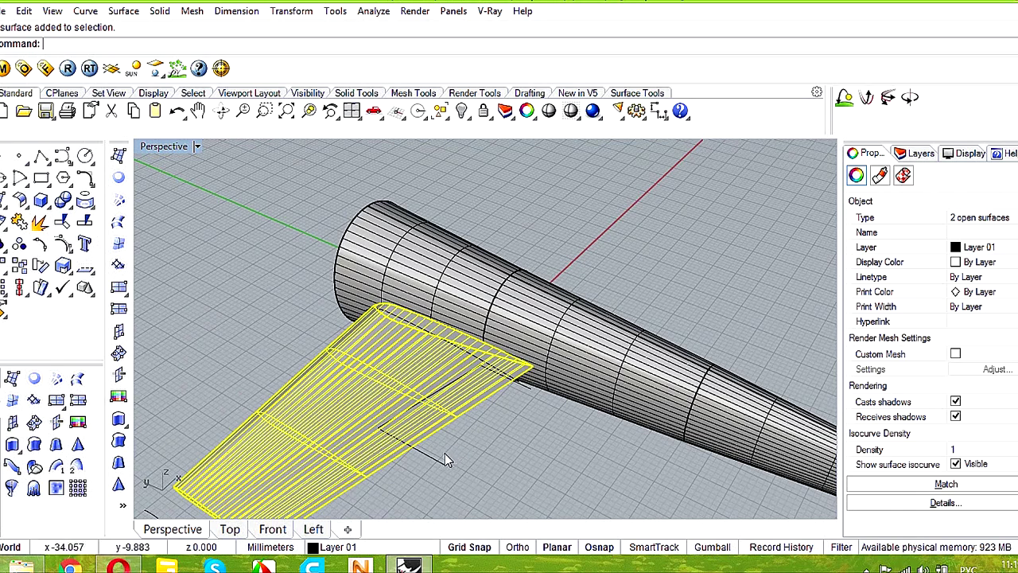
double_click(158, 150)
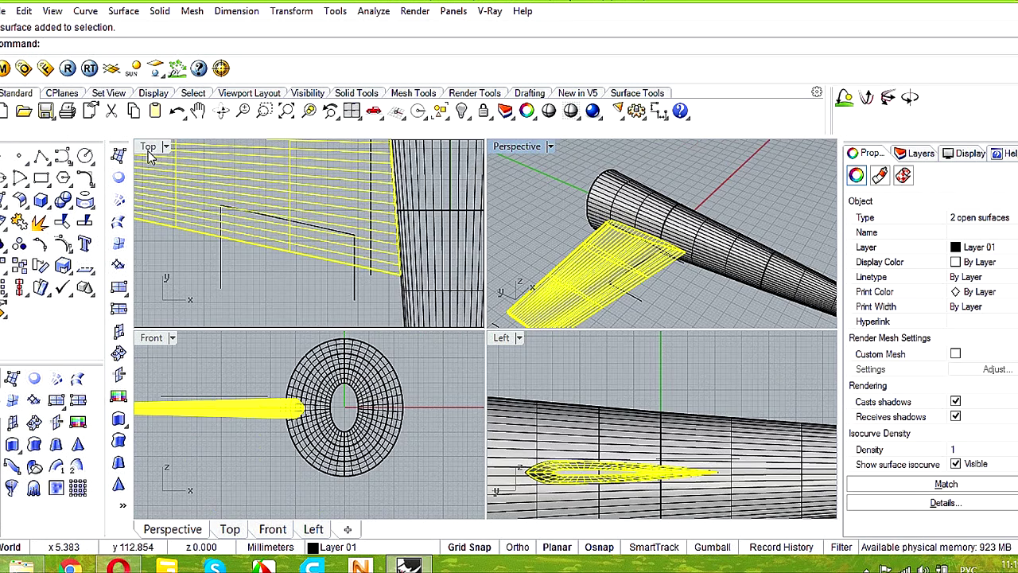
double_click(159, 148)
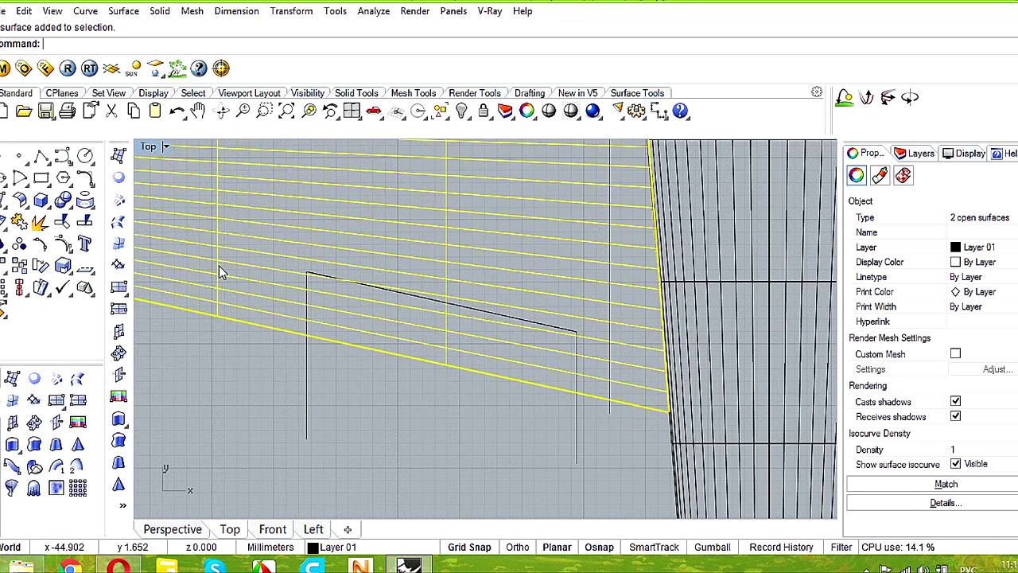
left_click(85, 223)
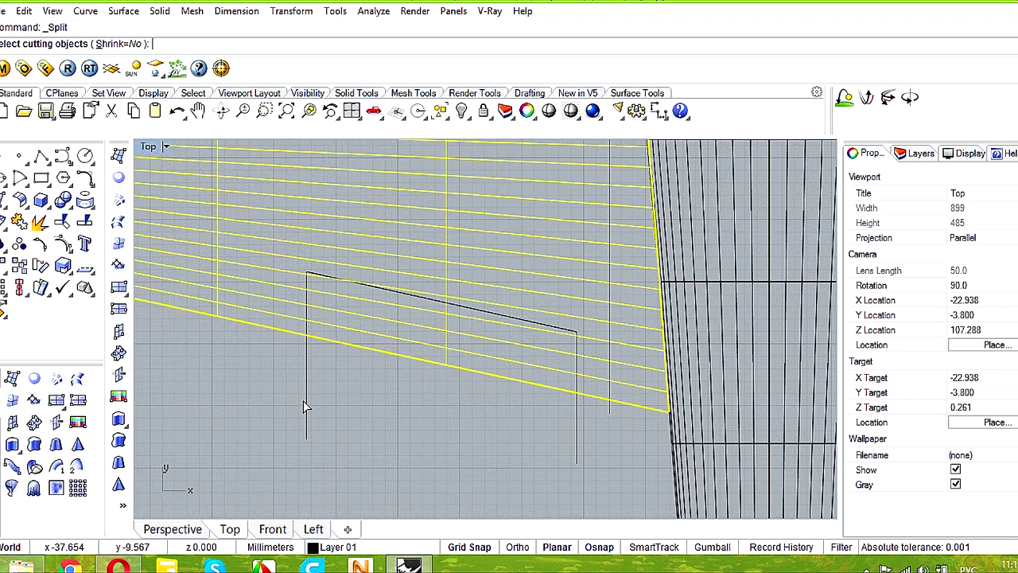
left_click(530, 323)
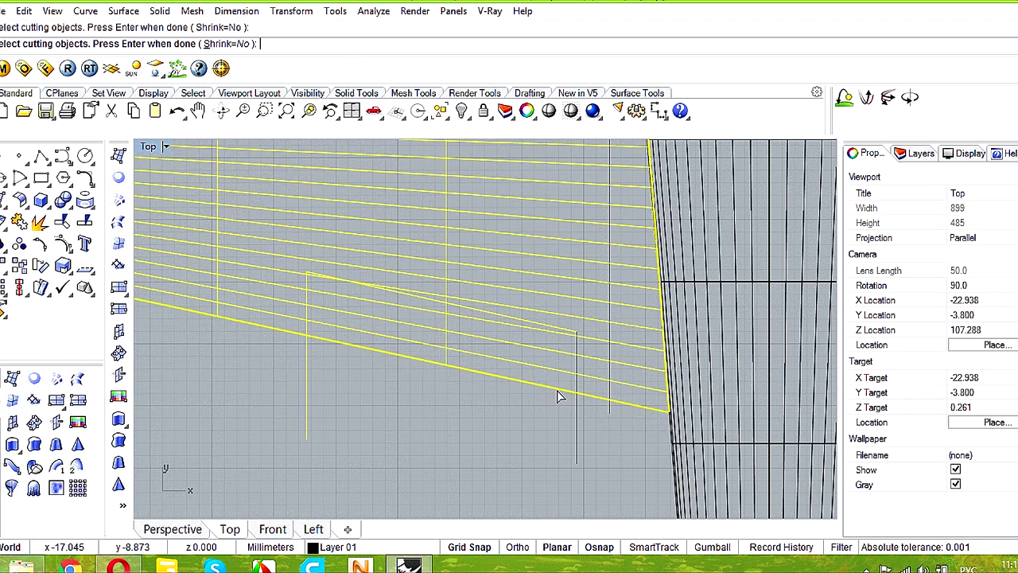
key("Return")
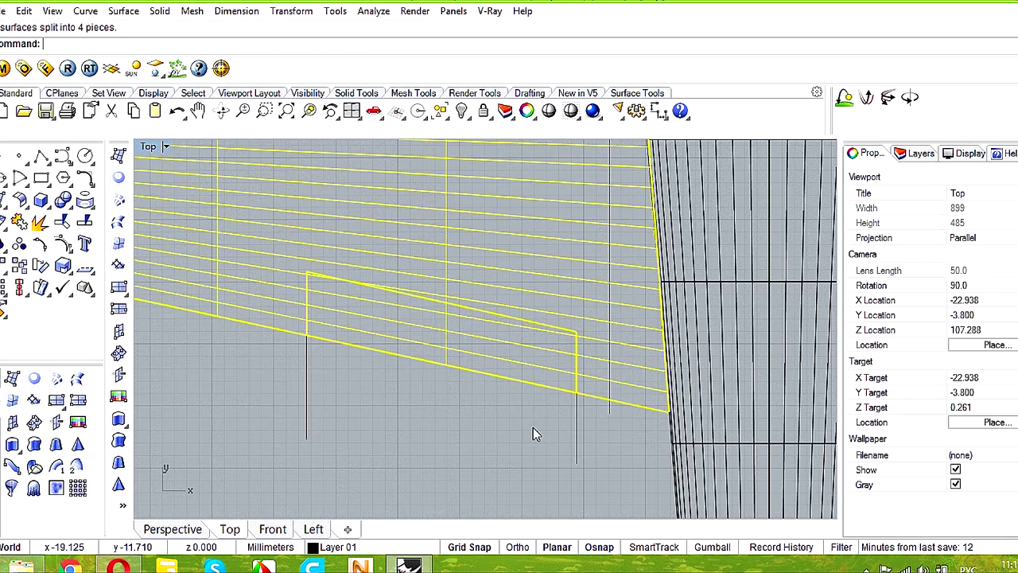
- Delete the two straight side lines and the slanted cutting curve above the flap in the Perspective view
double_click(148, 148)
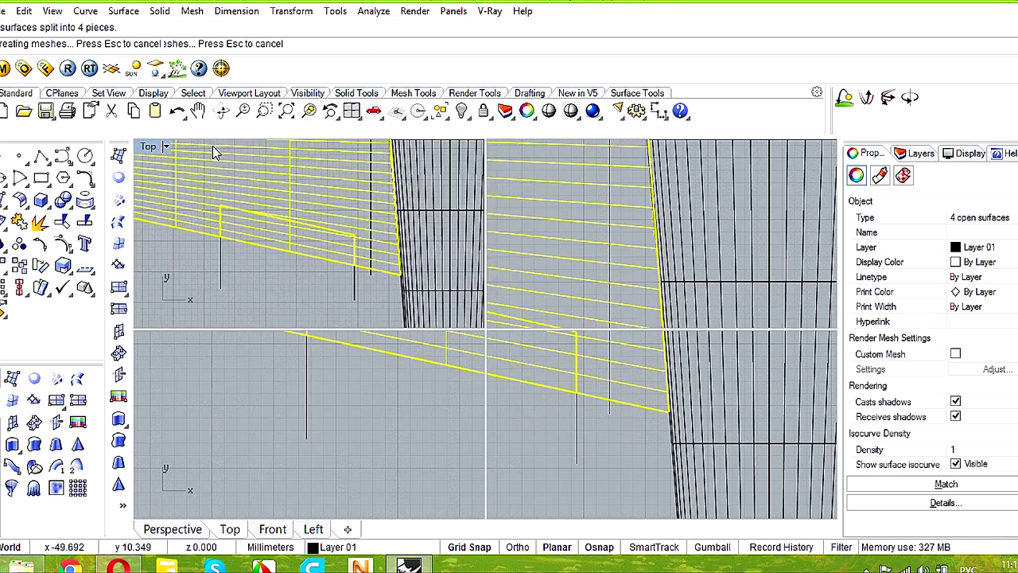
double_click(515, 147)
mouse_move(506, 370)
right_mouse_down()
mouse_move(536, 223)
mouse_move(555, 195)
mouse_move(573, 223)
mouse_move(551, 223)
mouse_move(495, 337)
mouse_move(518, 402)
mouse_move(535, 329)
mouse_move(499, 354)
mouse_move(497, 343)
mouse_move(506, 362)
right_mouse_up()
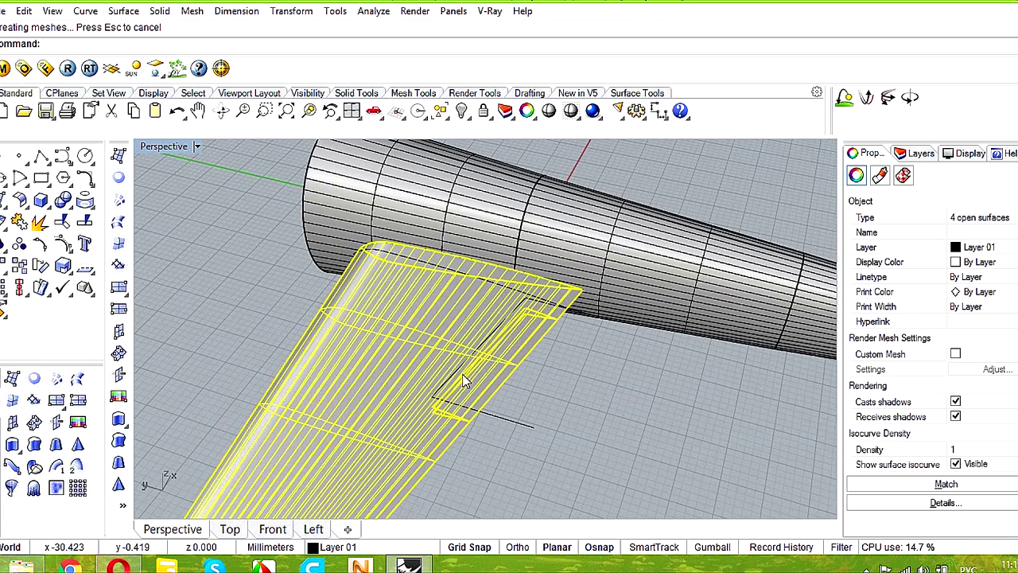
left_click(17, 223)
right_click_drag(458, 354, 461, 459)
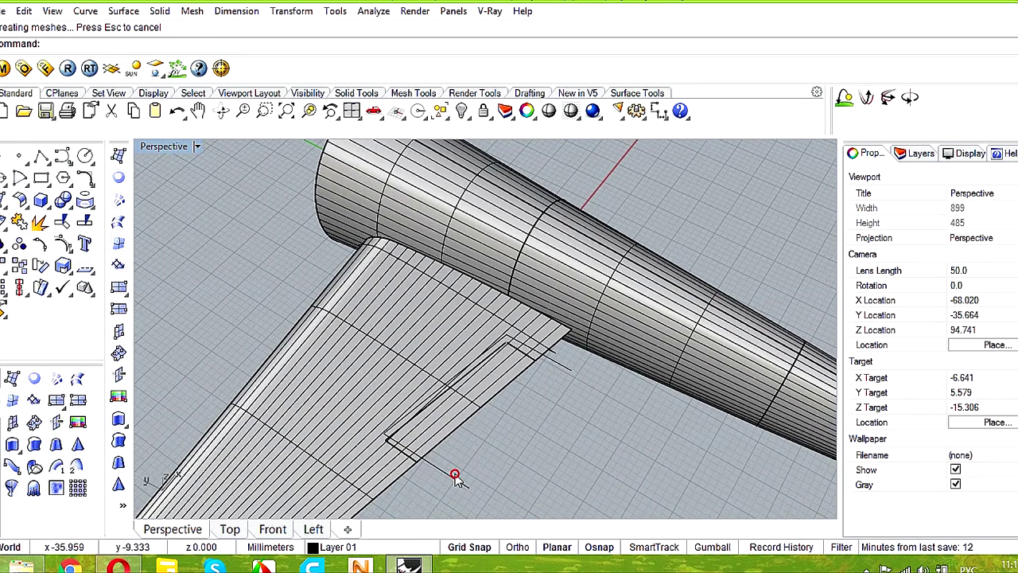
left_click(458, 480)
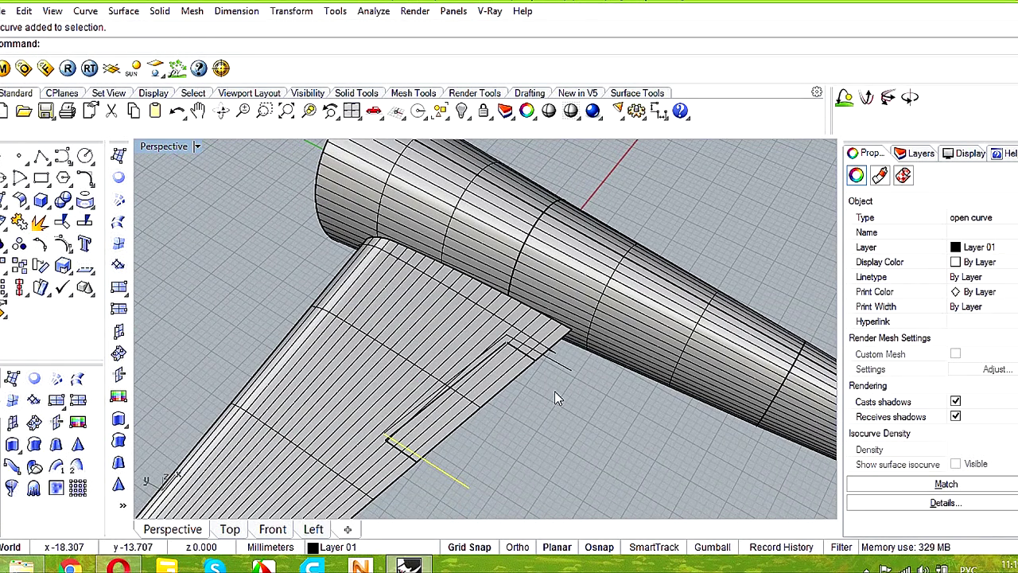
key("Delete")
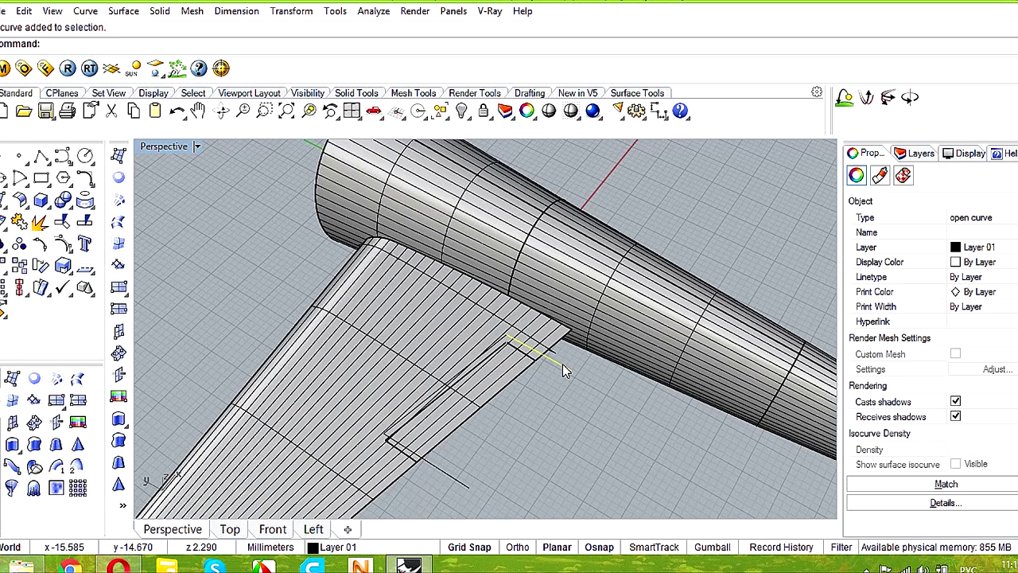
left_click(455, 482)
key("Delete")
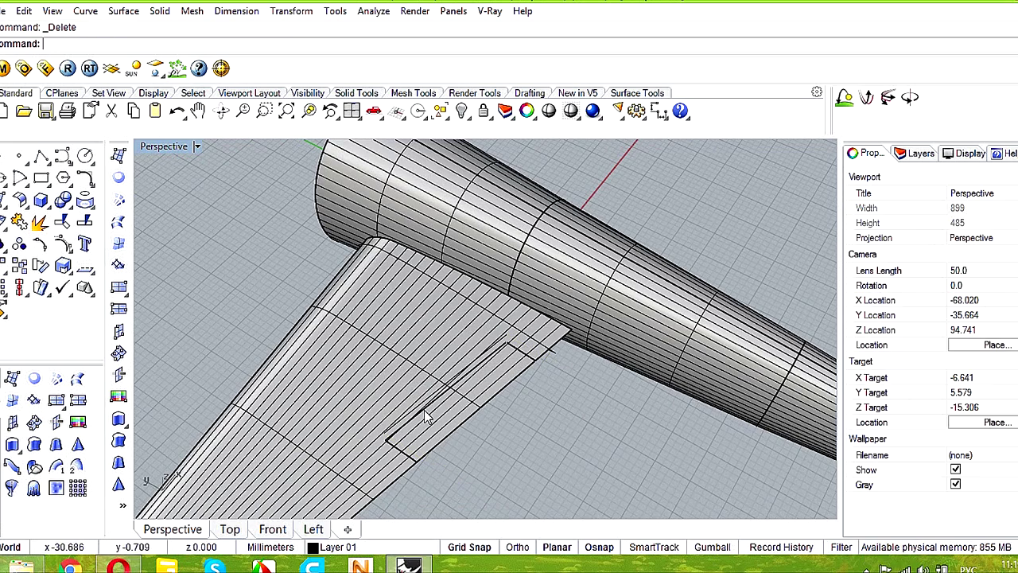
left_click(414, 409)
left_click(452, 447)
key("Delete")
scroll(417, 408, "down", 7)
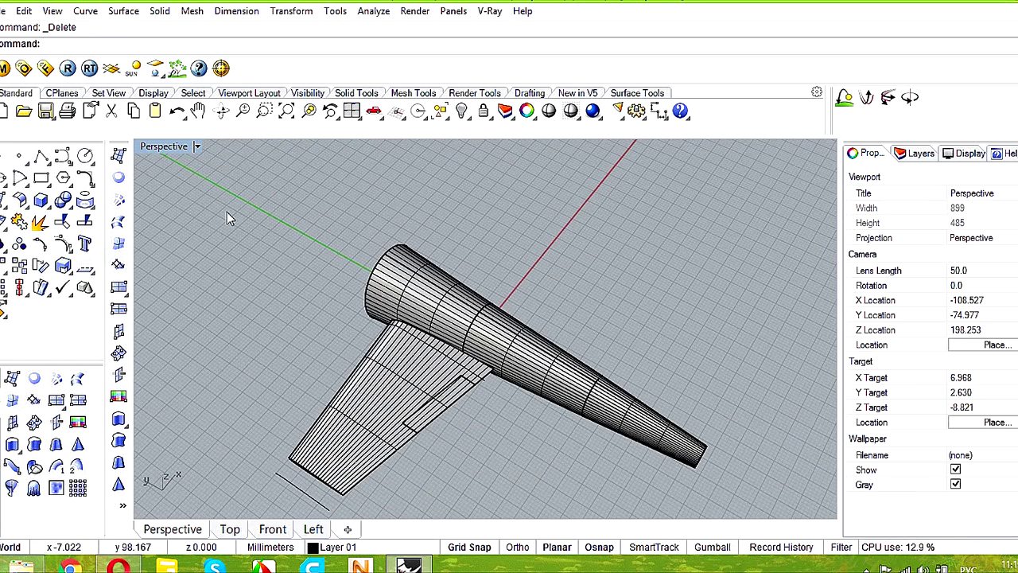
- Lock the wing surfaces, including the split-off flap pieces, in the Top view
double_click(161, 149)
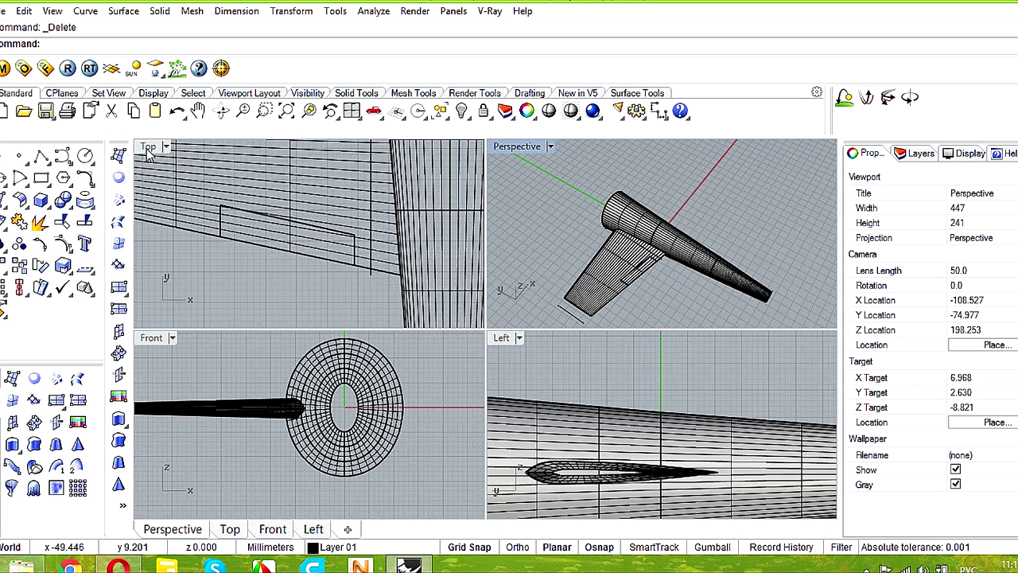
scroll(314, 300, "down", 2)
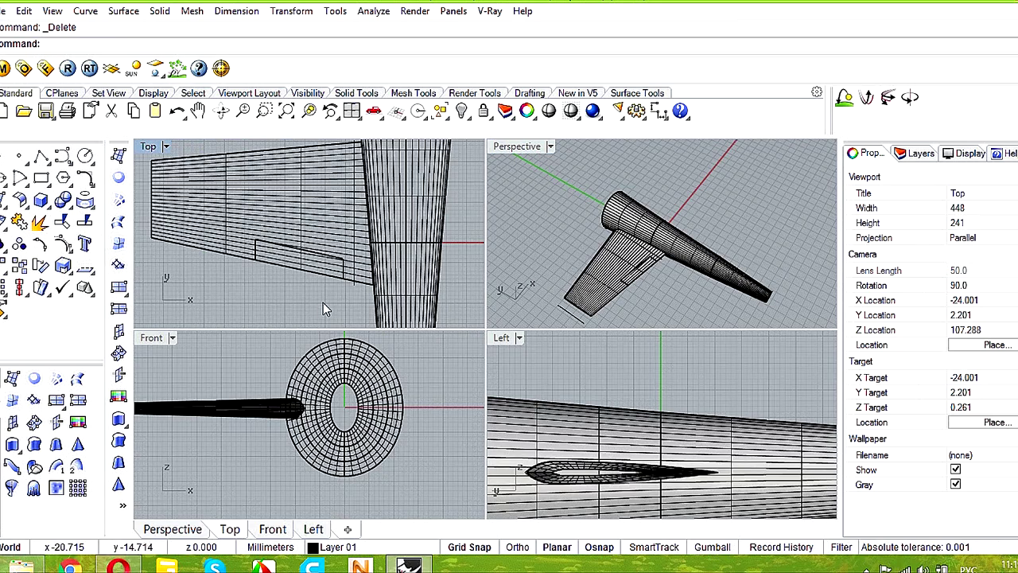
double_click(149, 148)
scroll(326, 268, "down", 2)
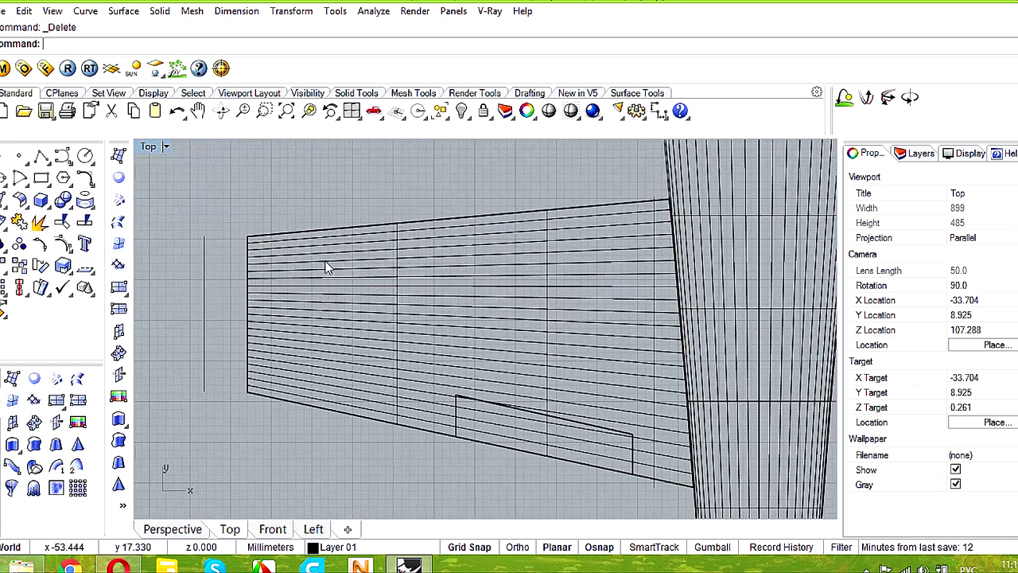
left_click(428, 427)
left_click(483, 111)
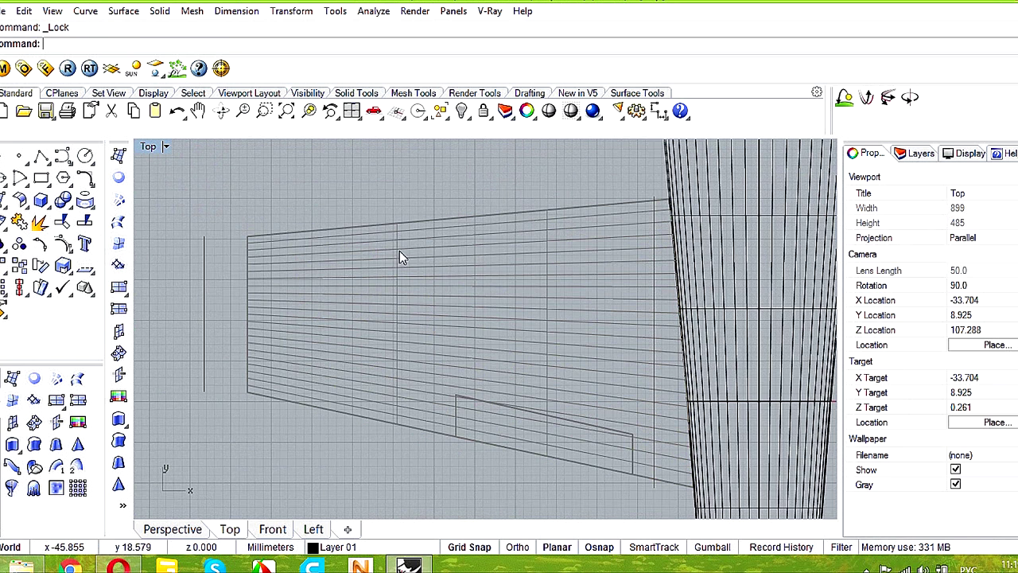
- Draw a straight vertical line from the flap's outboard trailing corner up past the wing's leading edge
left_click(41, 156)
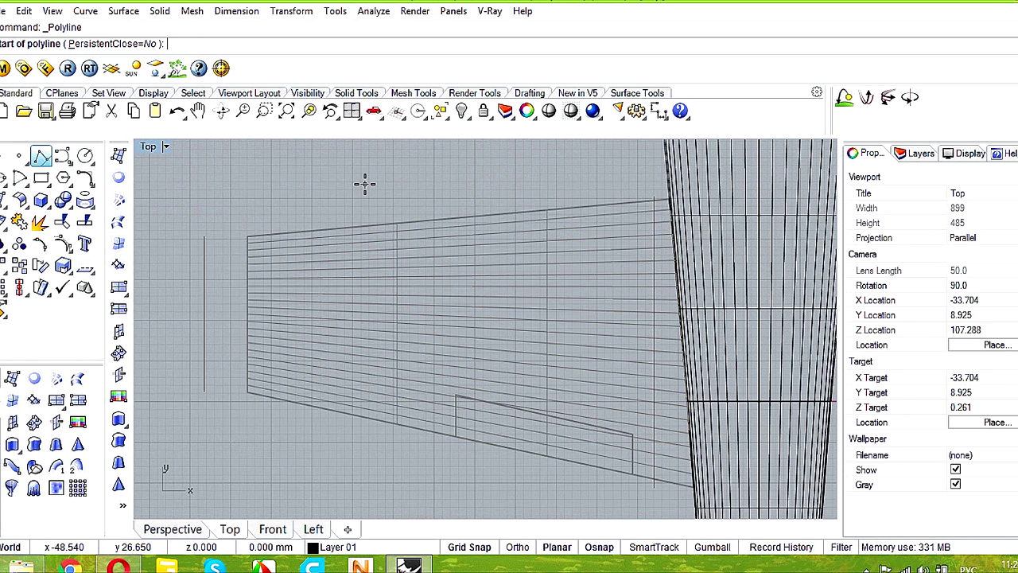
left_click(455, 433)
left_click(455, 169)
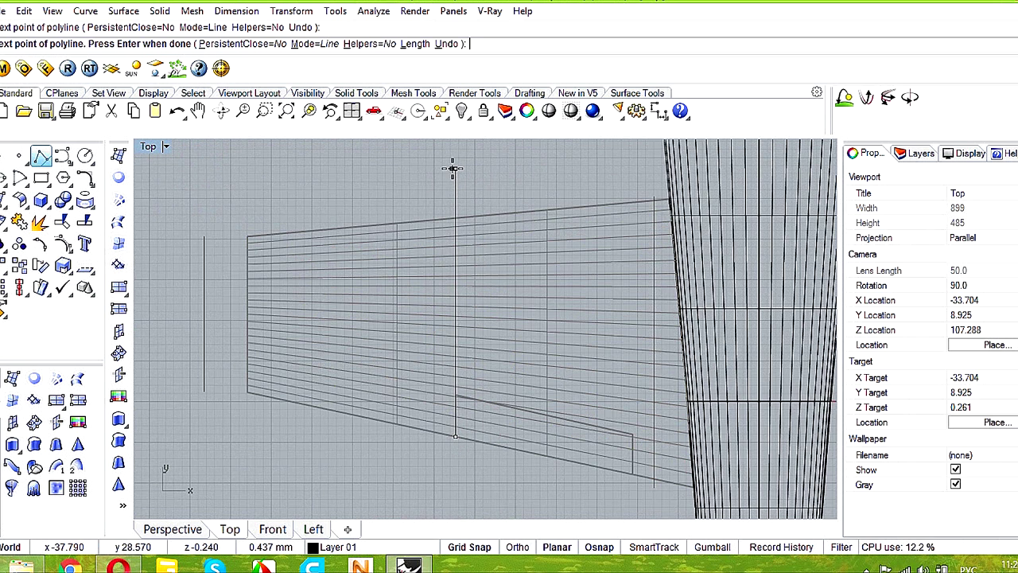
key("Return")
- Draw a straight horizontal line across the wing from its root at the body to just beyond the wing tip
key("Return")
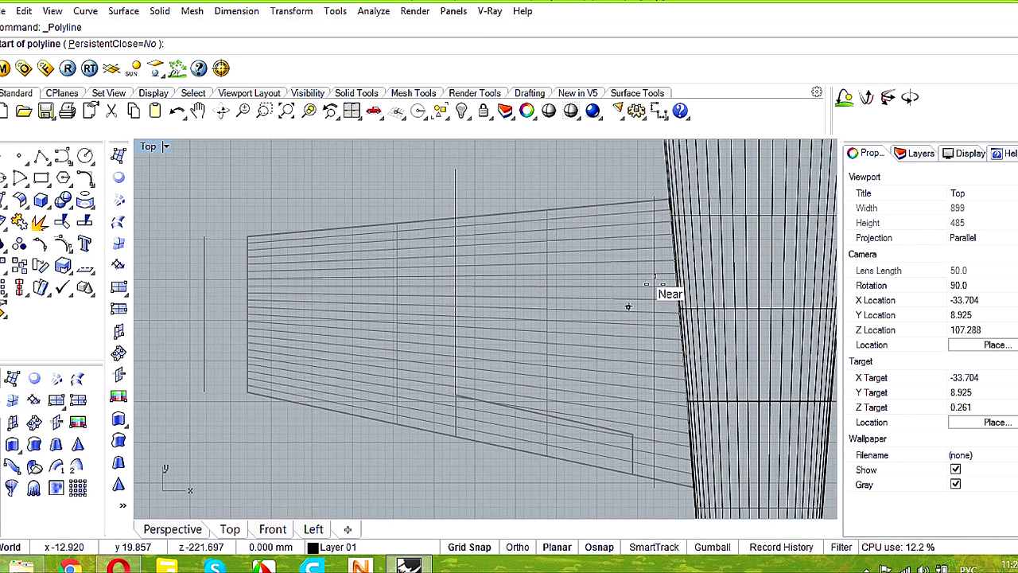
left_click(675, 273)
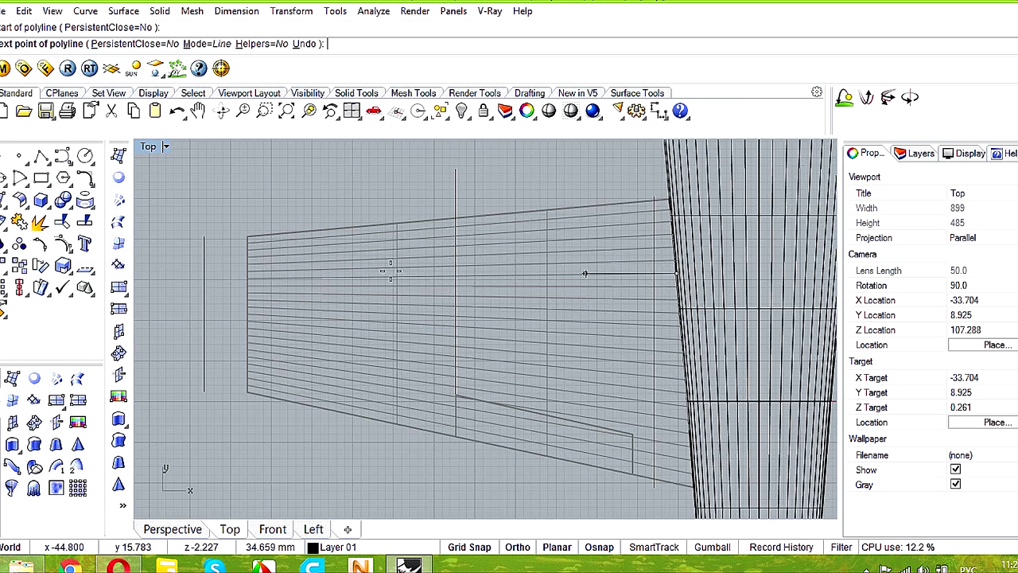
left_click(226, 274)
key("Return")
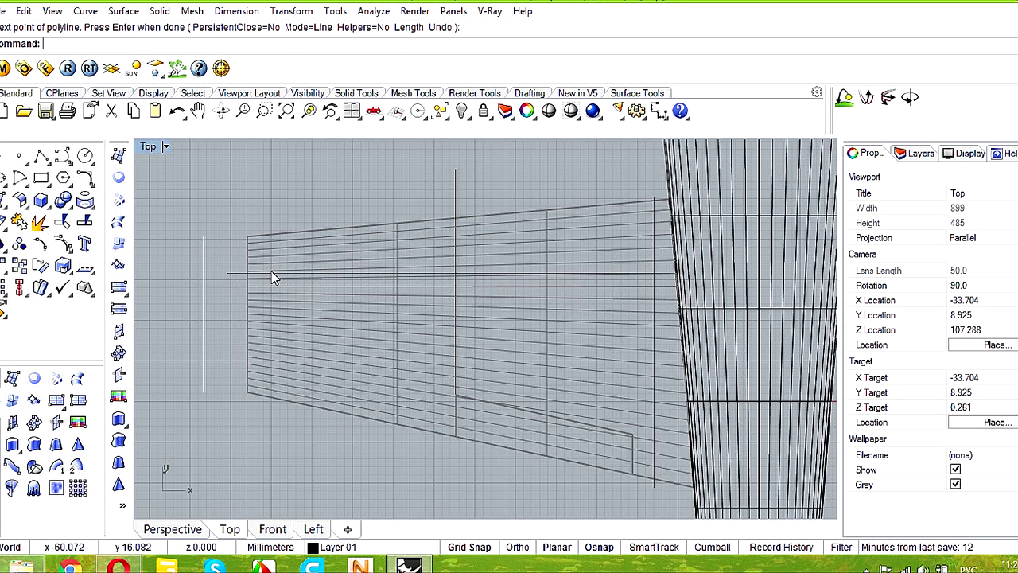
- Draw a small rivet circle just above the horizontal panel line, outboard of the wing tip, and select it
scroll(272, 271, "up", 2)
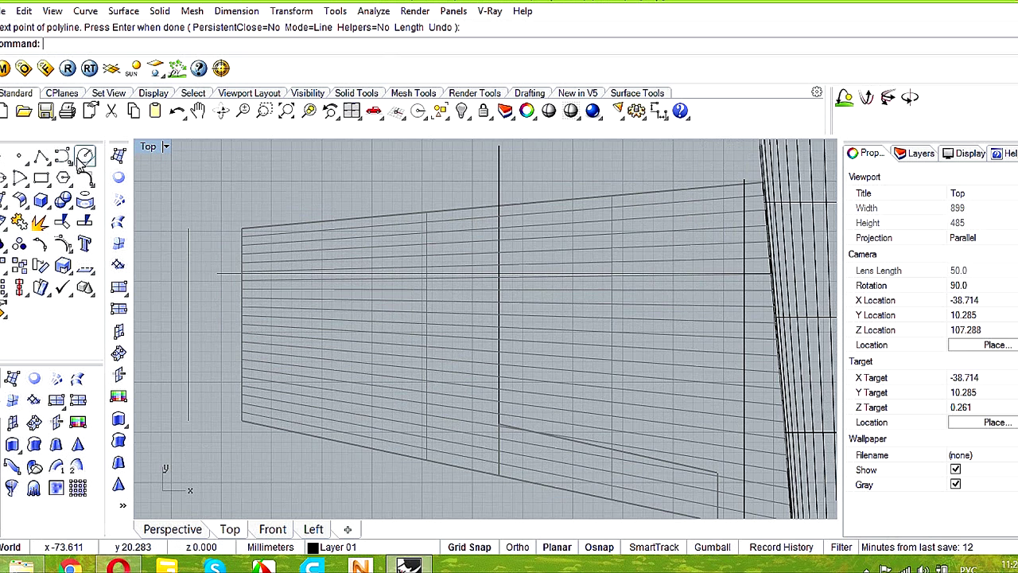
scroll(227, 262, "up", 4)
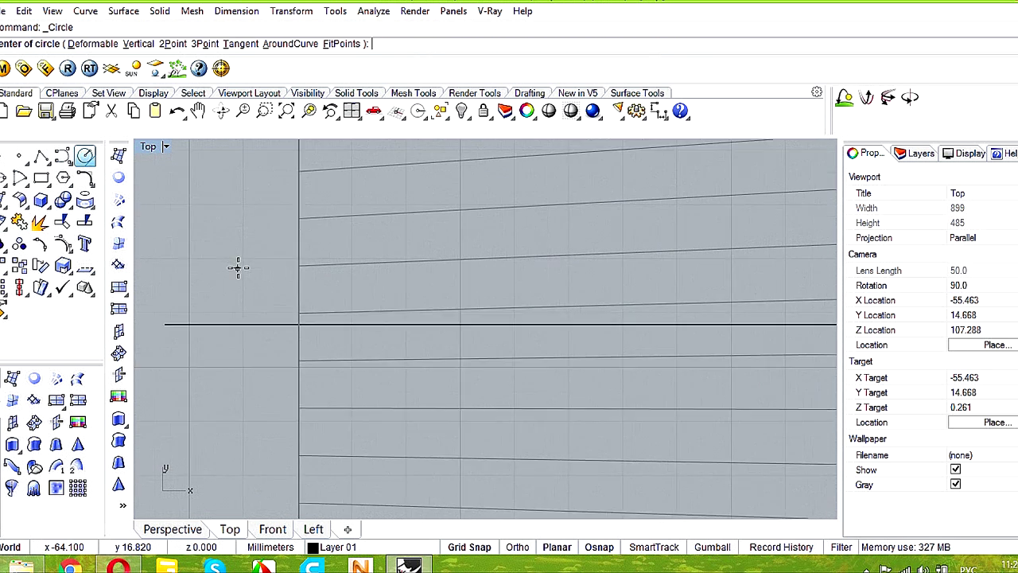
left_click(224, 317)
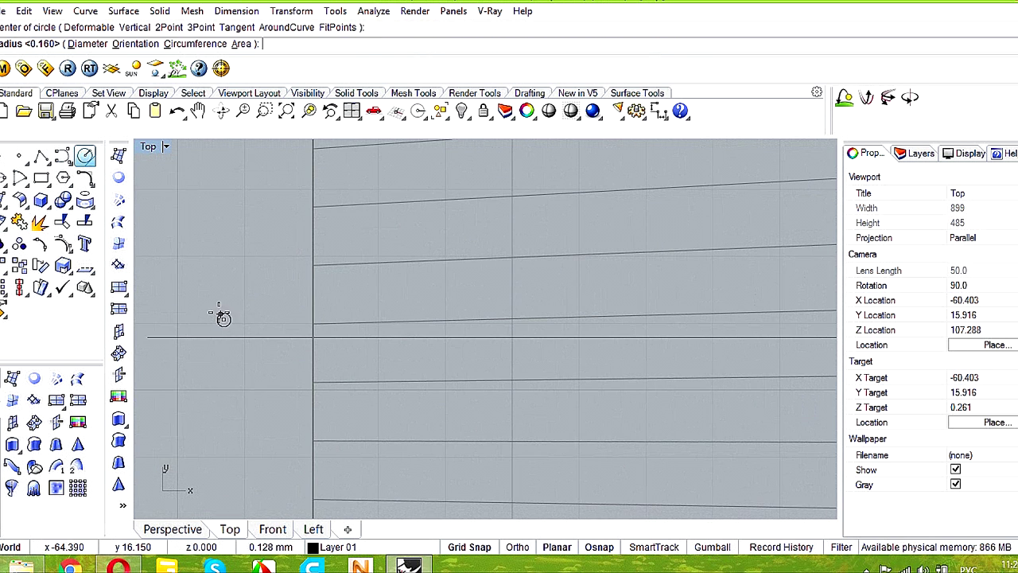
left_click(215, 310)
left_click(234, 324)
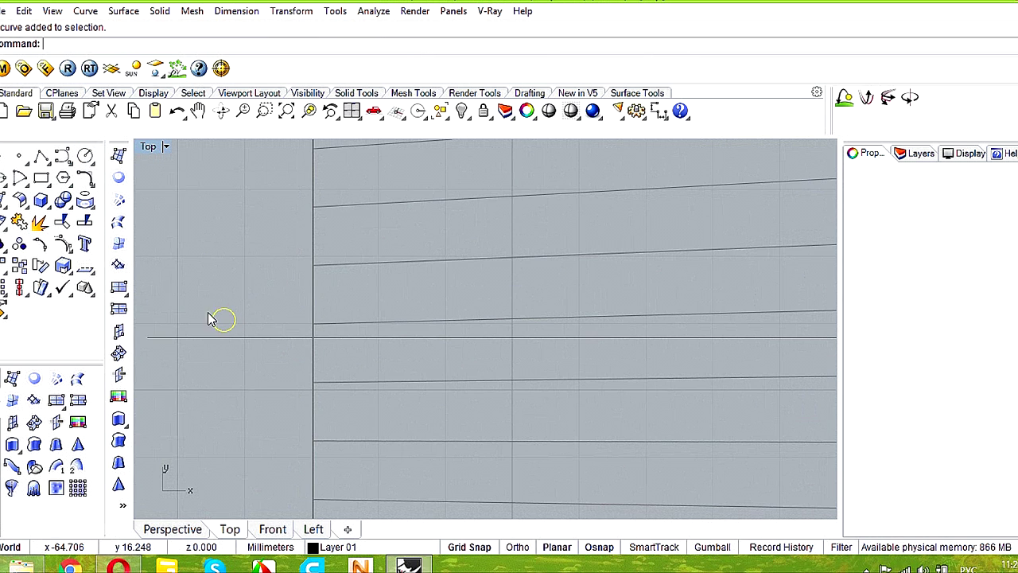
- Copy the small circle repeatedly along the upper side of the horizontal panel line, from the wing tip to the vertical line
left_click(21, 265)
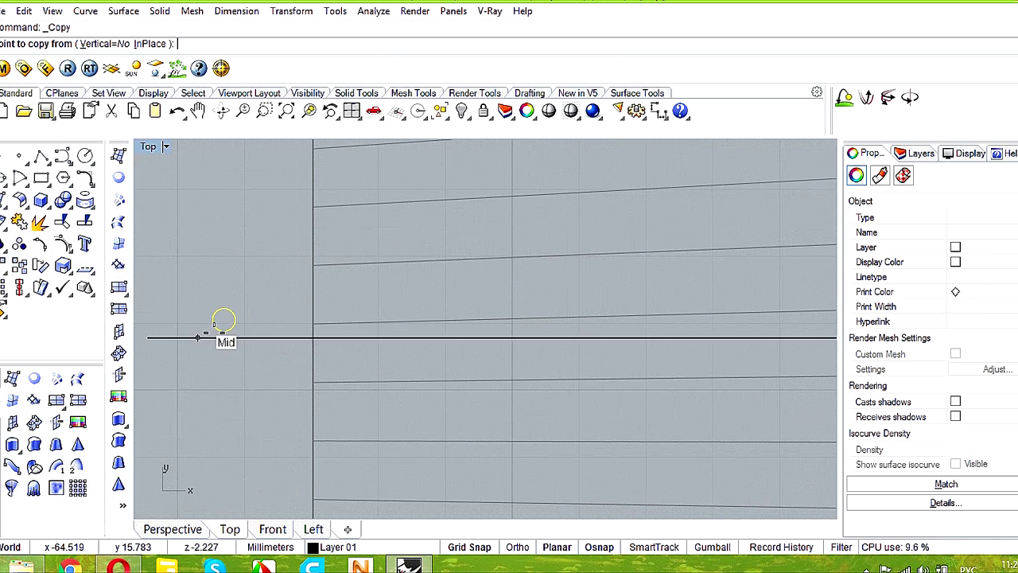
left_click(216, 313)
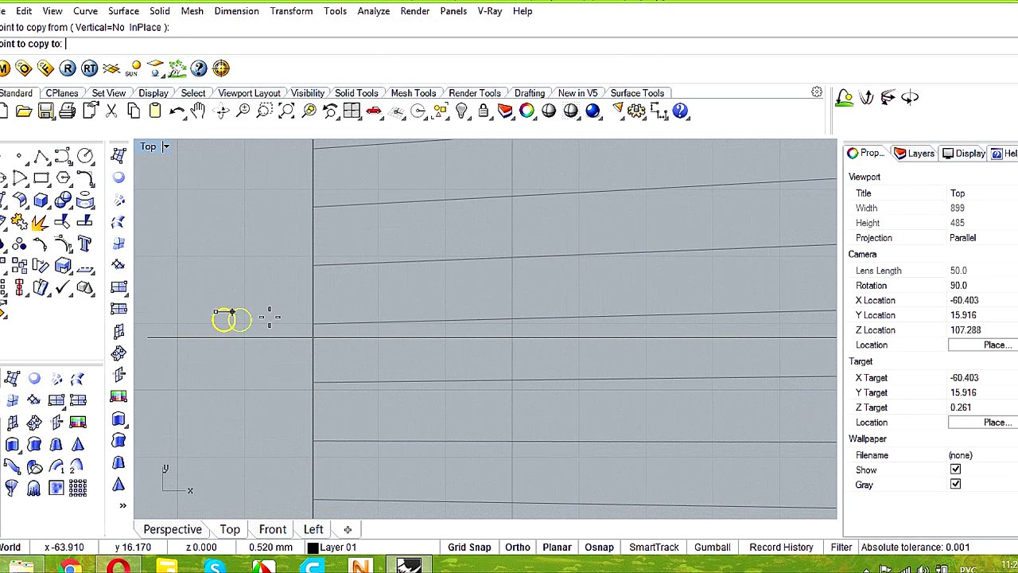
left_click(354, 312)
left_click(499, 313)
left_click(640, 312)
scroll(640, 313, "down", 5)
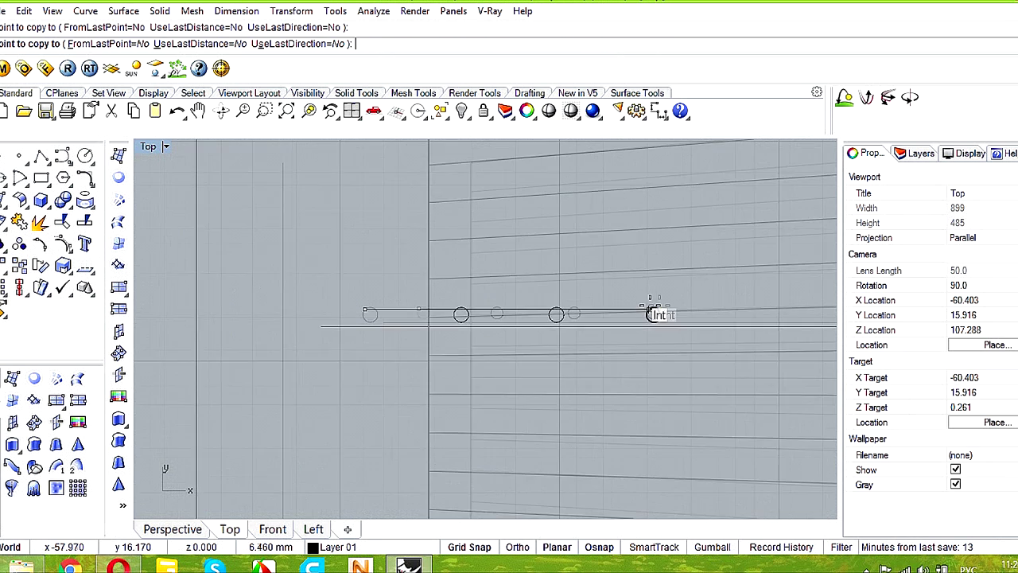
left_click(517, 315)
left_click(570, 312)
left_click(687, 306)
right_click_drag(745, 301, 389, 319)
left_click(534, 333)
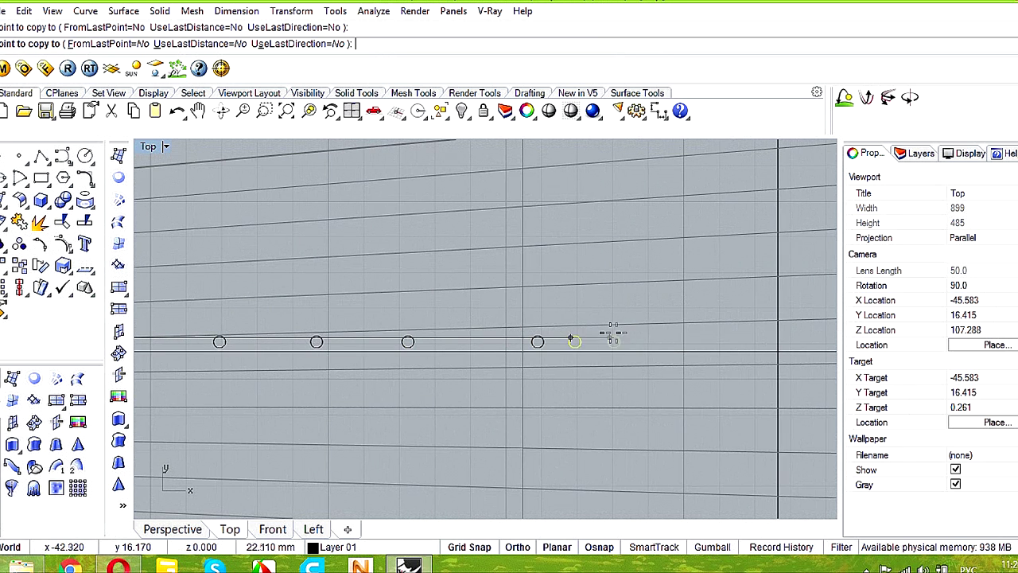
left_click(641, 333)
left_click(731, 333)
left_click(732, 341)
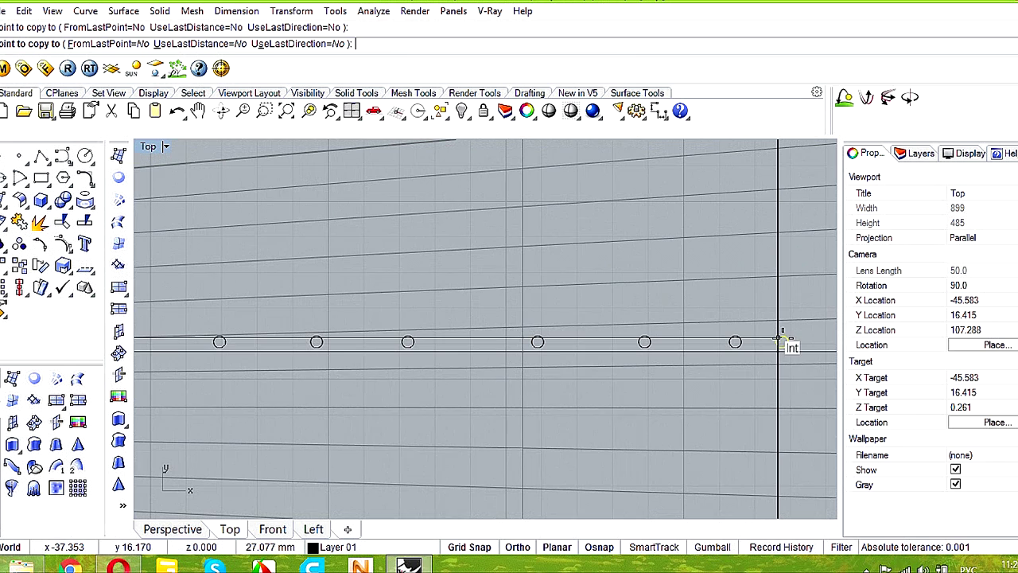
- Place further circle copies in a column beside the vertical line, going up to near the wing's leading edge
left_click(792, 307)
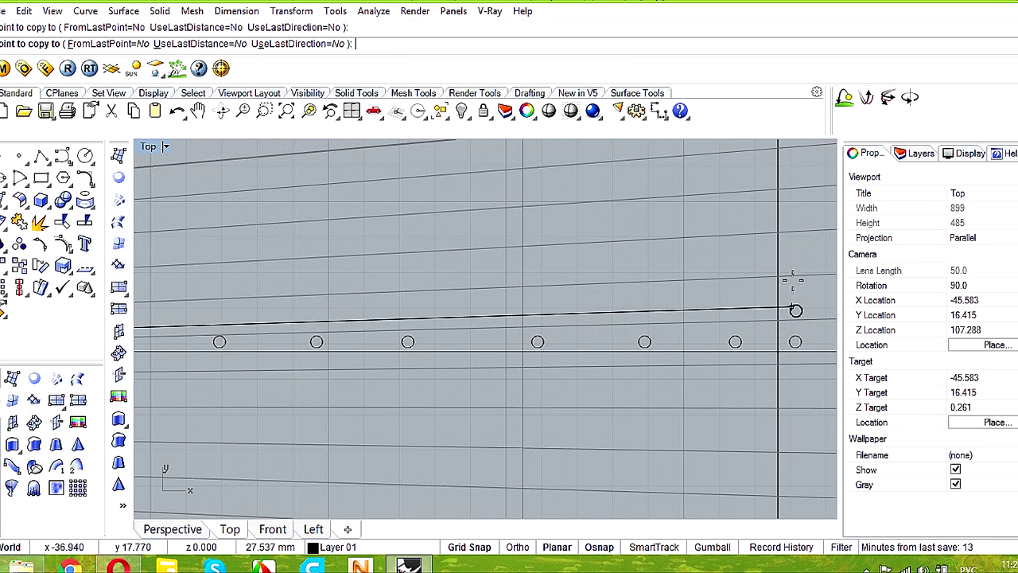
left_click(793, 274)
left_click(795, 234)
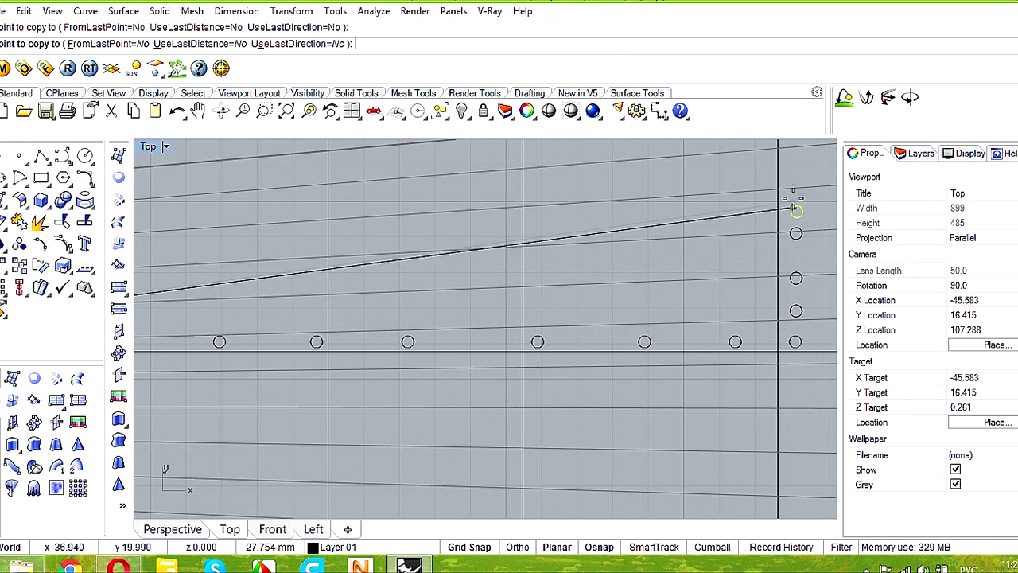
left_click(796, 191)
right_click_drag(798, 146, 660, 320)
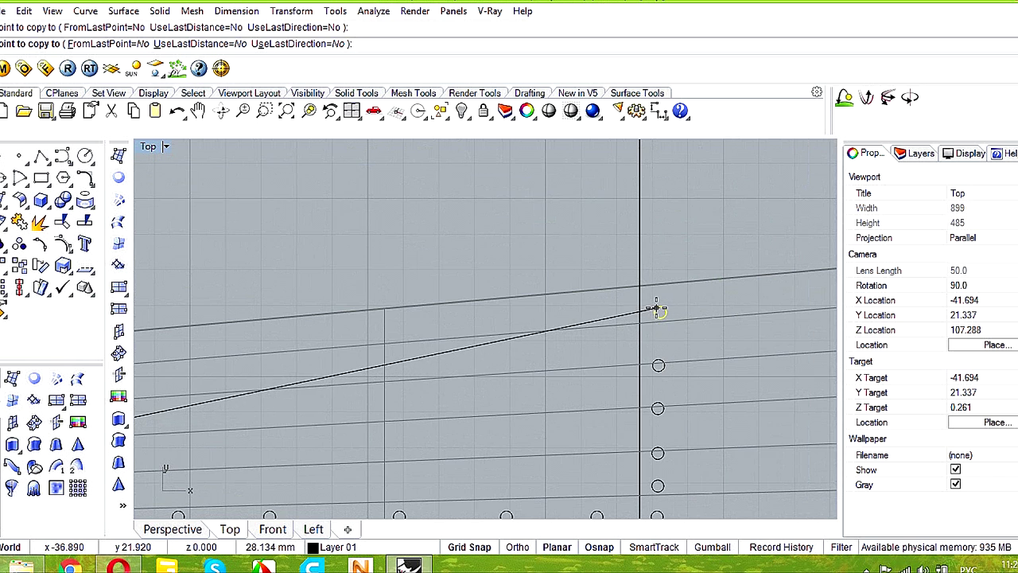
- Continue the row of circle copies above the horizontal panel line, from the vertical line inboard to the wing root
scroll(661, 318, "down", 3)
scroll(670, 374, "up", 2)
left_click(691, 390)
left_click(733, 389)
left_click(767, 389)
right_click_drag(646, 372, 430, 360)
left_click(596, 379)
left_click(647, 378)
left_click(707, 379)
right_click_drag(732, 376, 495, 357)
left_click(513, 360)
left_click(562, 360)
left_click(632, 360)
left_click(675, 360)
right_click(619, 398)
scroll(619, 399, "down", 4)
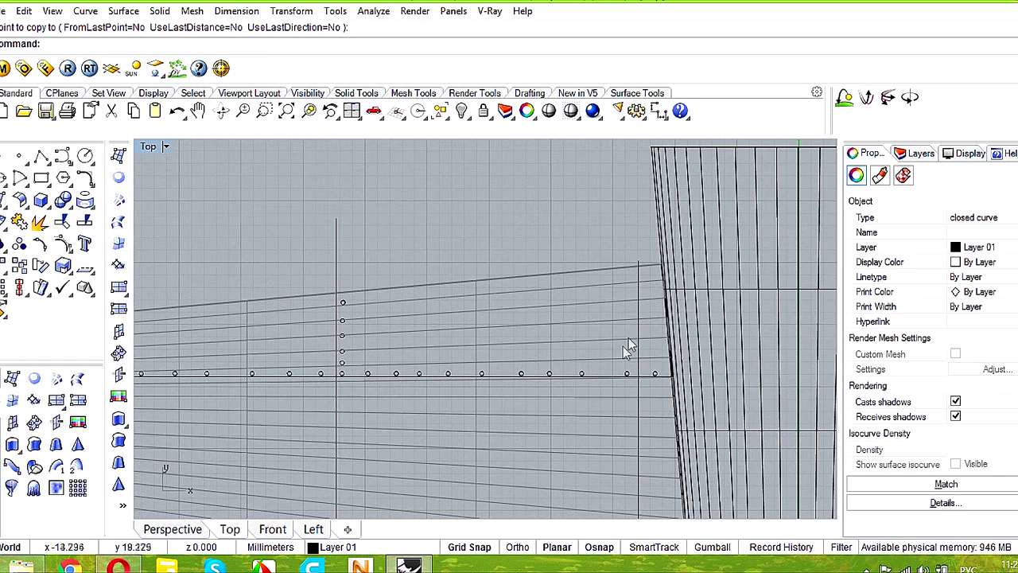
- Select all the small circles together with the horizontal and vertical panel lines in the Top view
left_click_drag(654, 245, 611, 389)
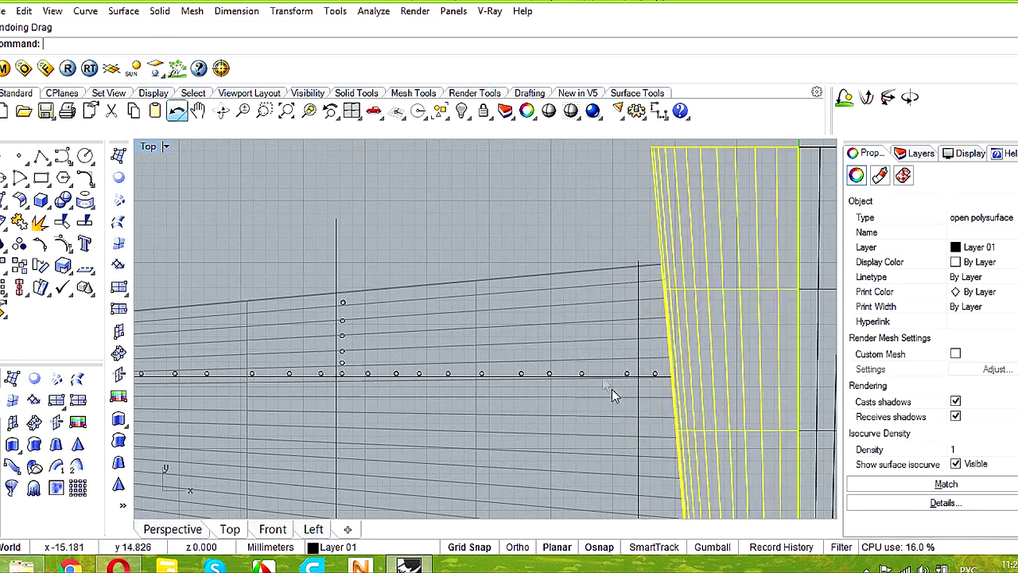
scroll(612, 389, "up", 3)
left_click_drag(646, 328, 505, 391)
scroll(514, 363, "down", 4)
left_click_drag(439, 438, 438, 439, "shift")
left_click_drag(410, 279, 309, 428, "shift")
left_click_drag(455, 301, 382, 440, "shift")
right_click_drag(396, 442, 544, 318)
left_click_drag(453, 206, 393, 293, "shift")
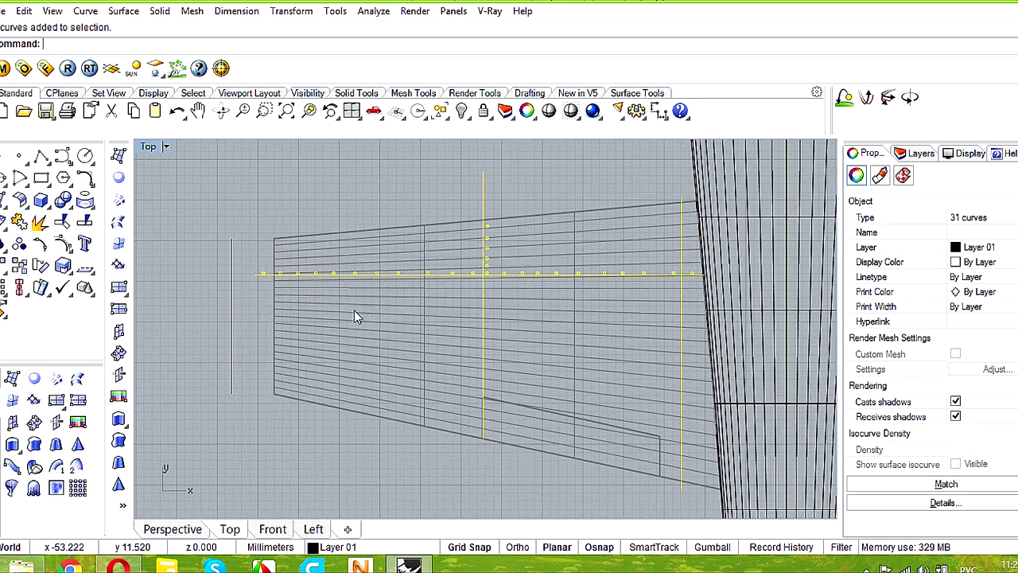
- Remove the two wing-root section curves from the selection in the Perspective view
double_click(156, 148)
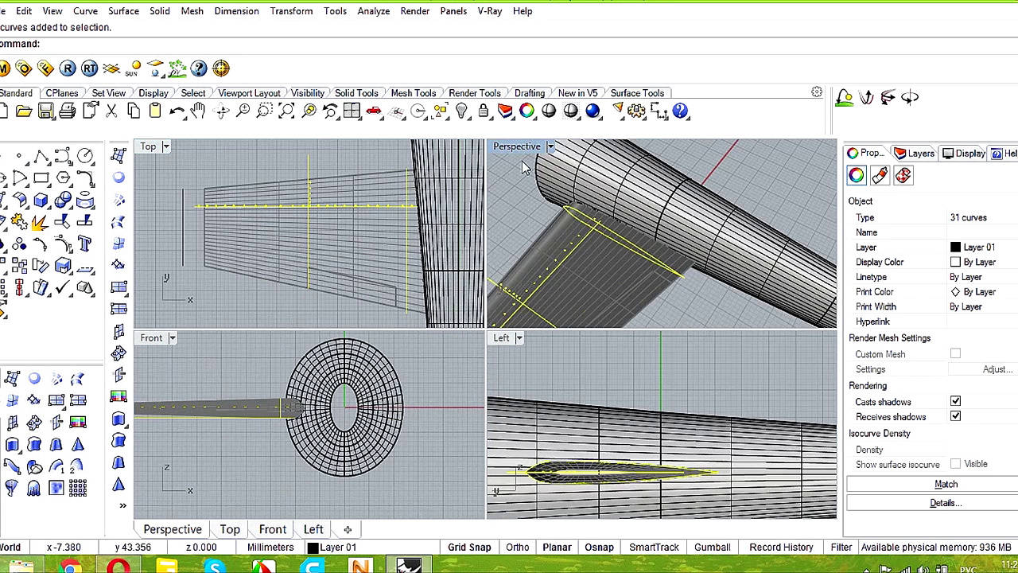
double_click(517, 146)
left_click(485, 396, "ctrl")
left_click(289, 283, "ctrl")
- Move the selected panel lines and circles straight up above the wing in the Left view
double_click(164, 148)
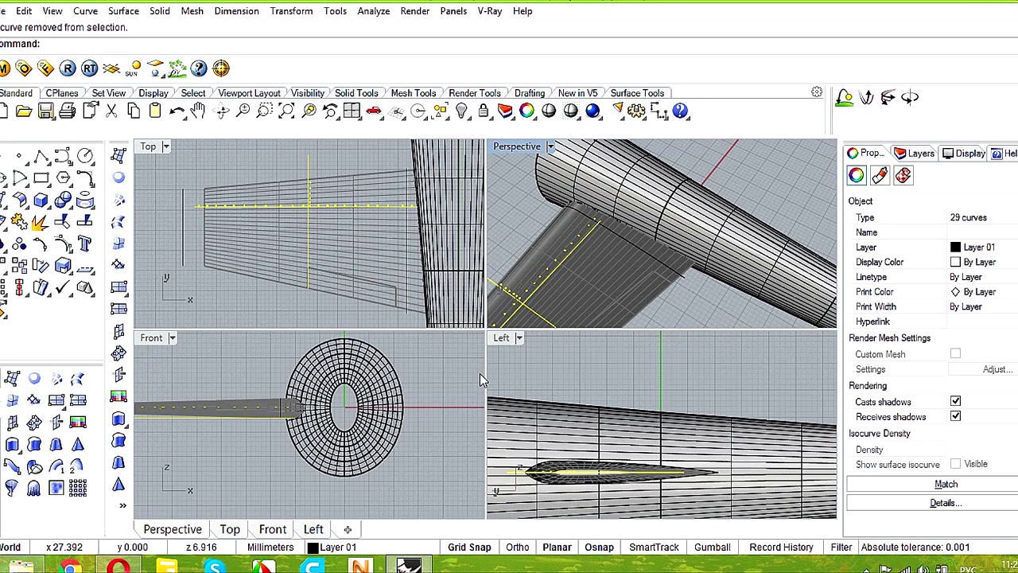
double_click(501, 342)
right_click_drag(237, 417, 368, 443)
scroll(367, 443, "up", 4)
left_click_drag(363, 443, 374, 379, "shift")
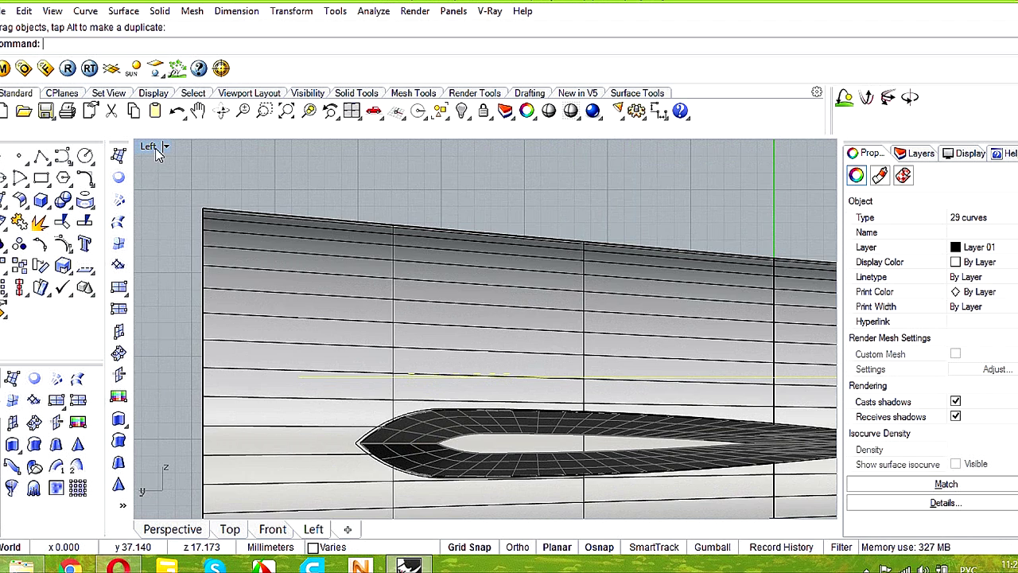
- Unlock the wing surfaces in the Top view and group the selected panel lines and circles
double_click(153, 150)
double_click(151, 148)
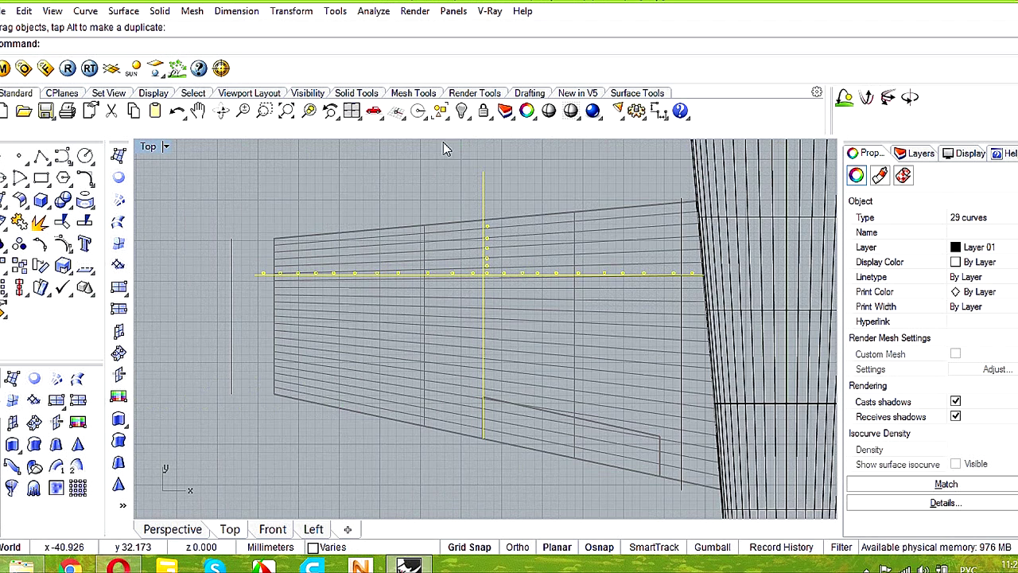
right_click(483, 111)
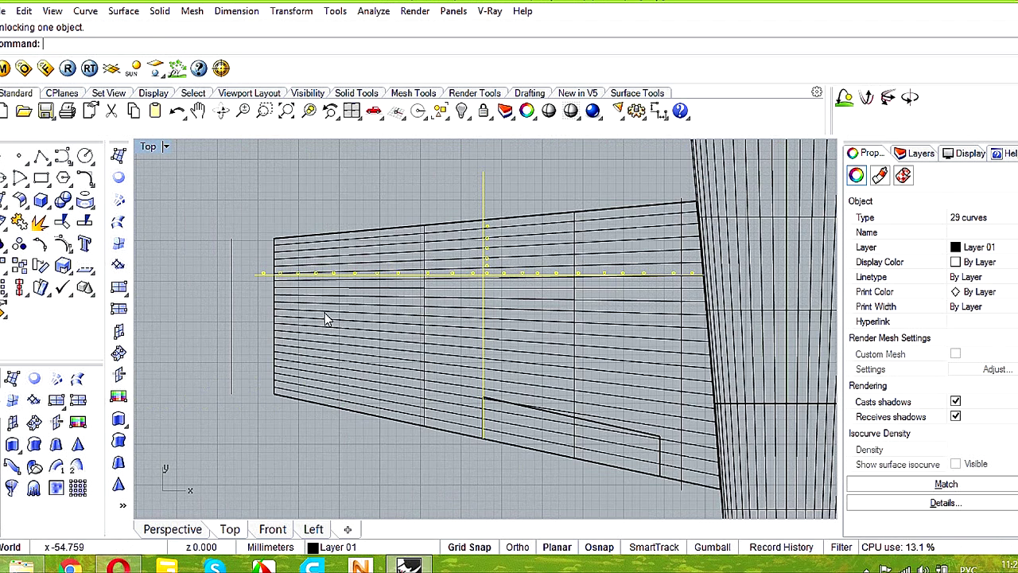
scroll(487, 301, "up", 3)
right_click_drag(523, 284, 449, 385)
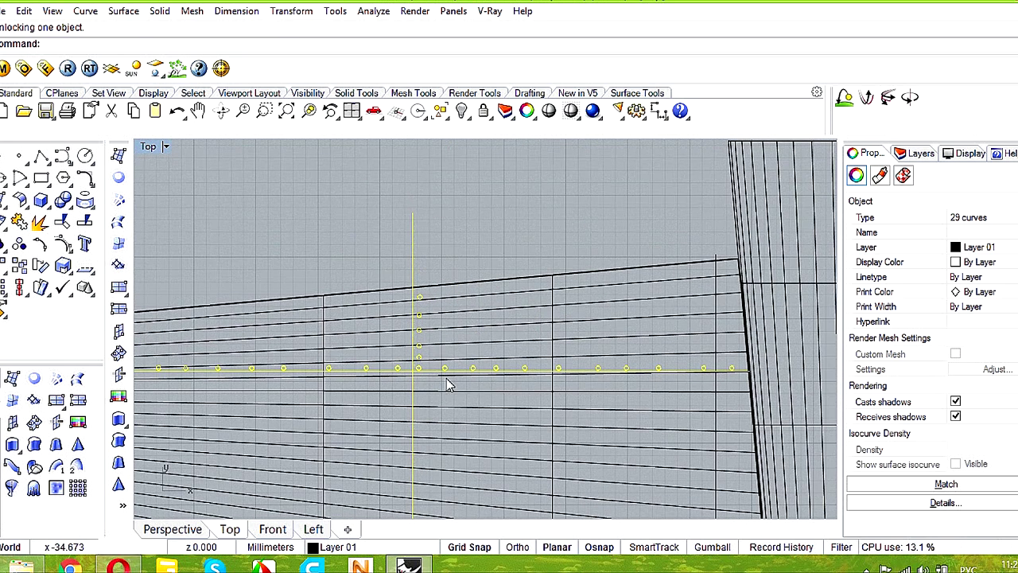
left_click(16, 246)
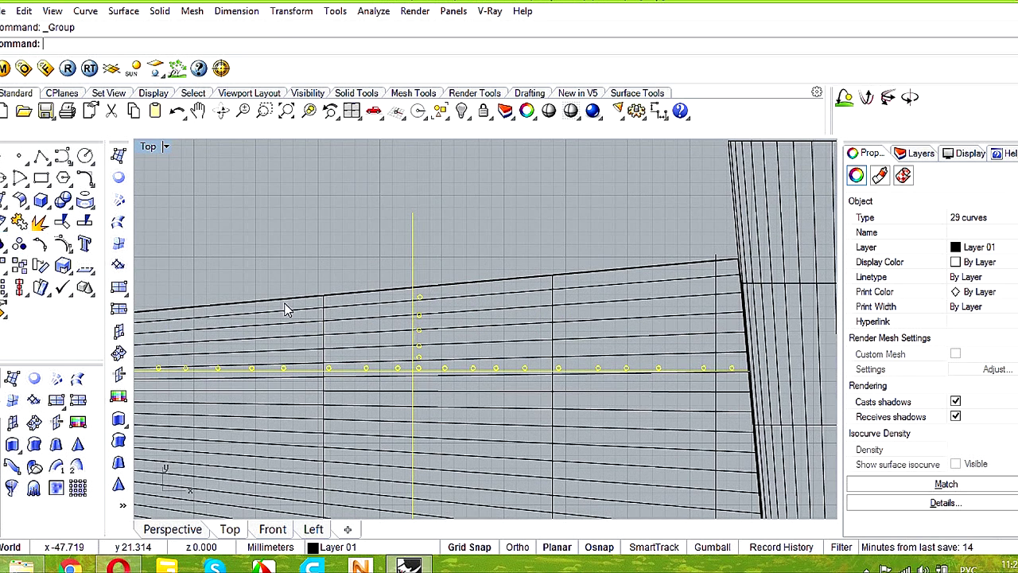
- Split the wing polysurface in the Top view, using the grouped panel lines and circles as cutting objects
left_click(444, 241)
left_click_drag(487, 286, 471, 322)
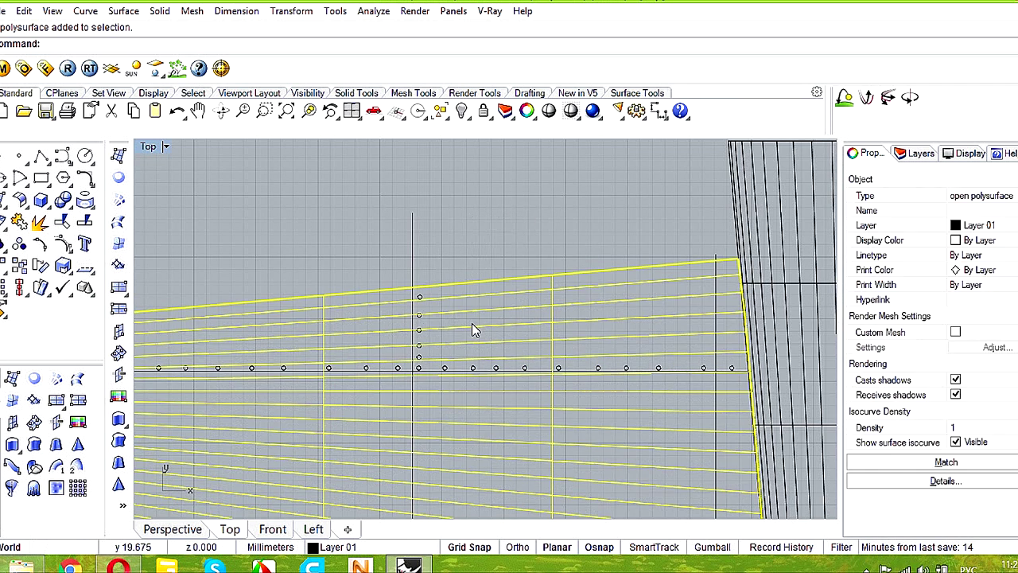
right_click_drag(525, 344, 603, 286)
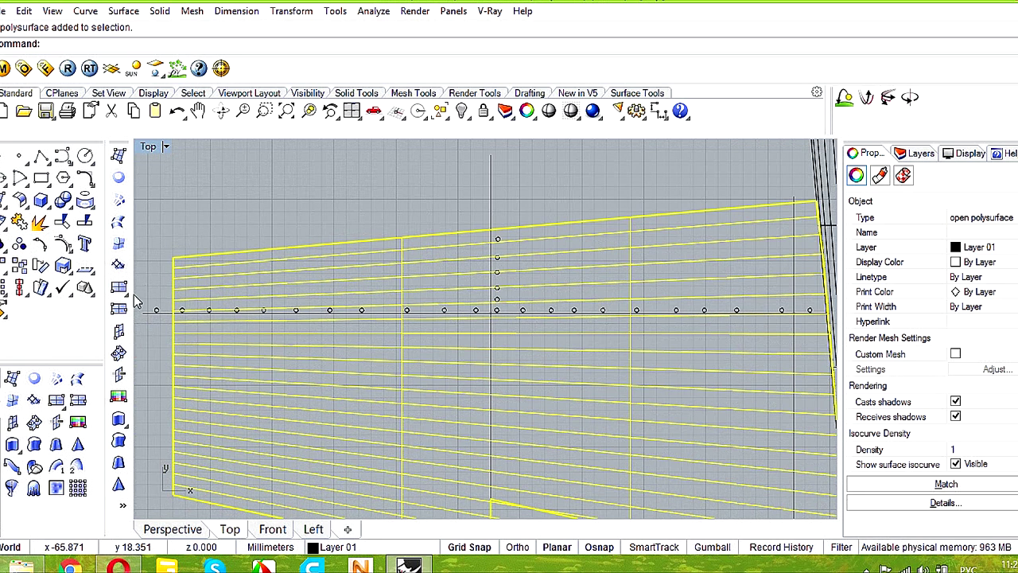
left_click(85, 224)
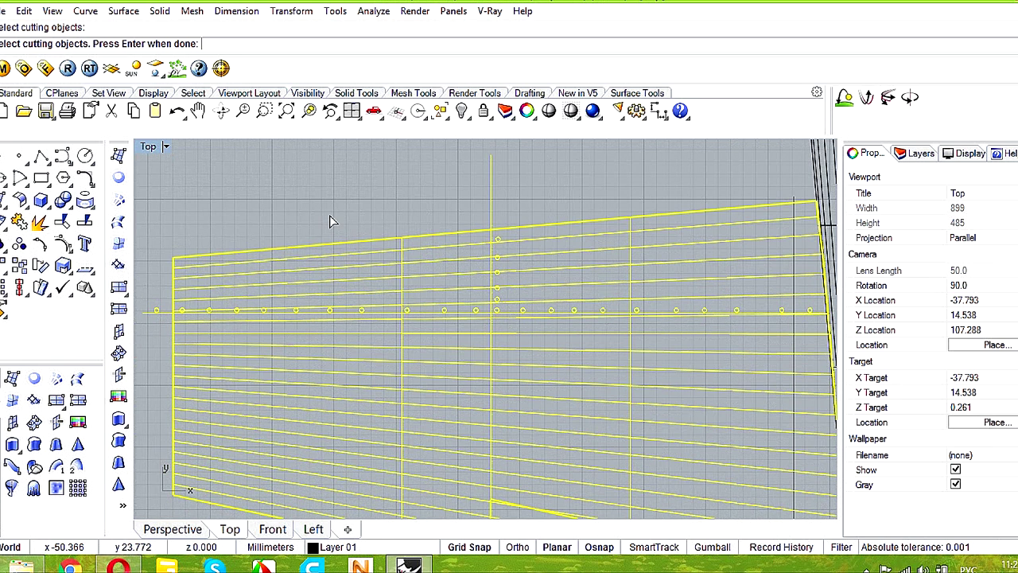
key("Return")
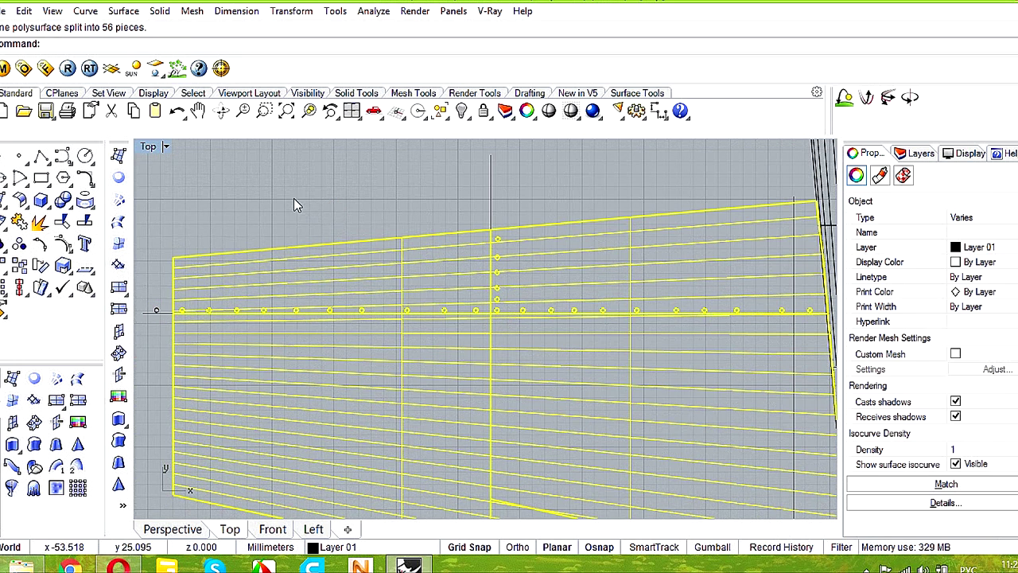
- Examine the panel-line and circle cuts on the wing surface up close in the Perspective view
double_click(150, 147)
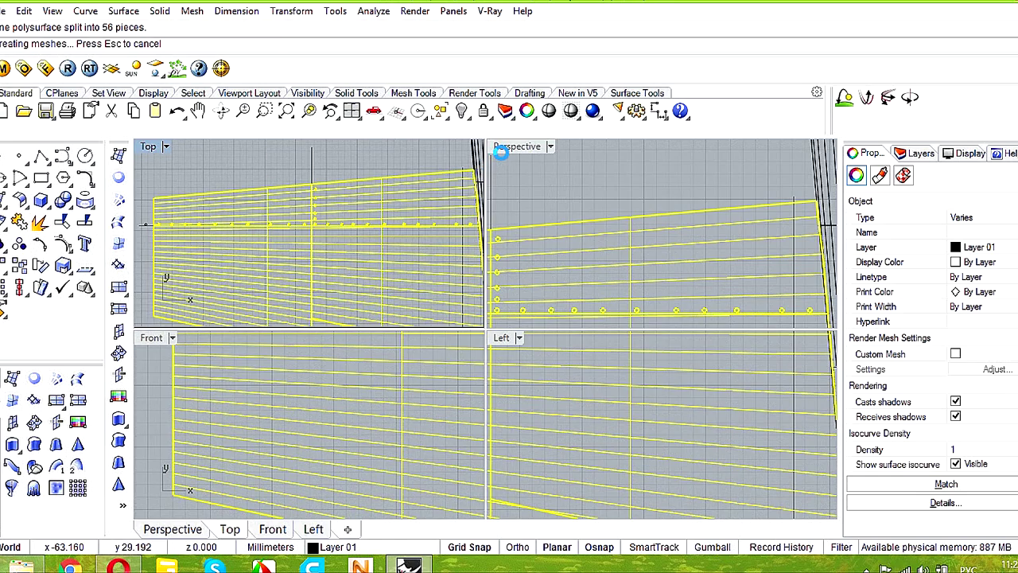
double_click(509, 147)
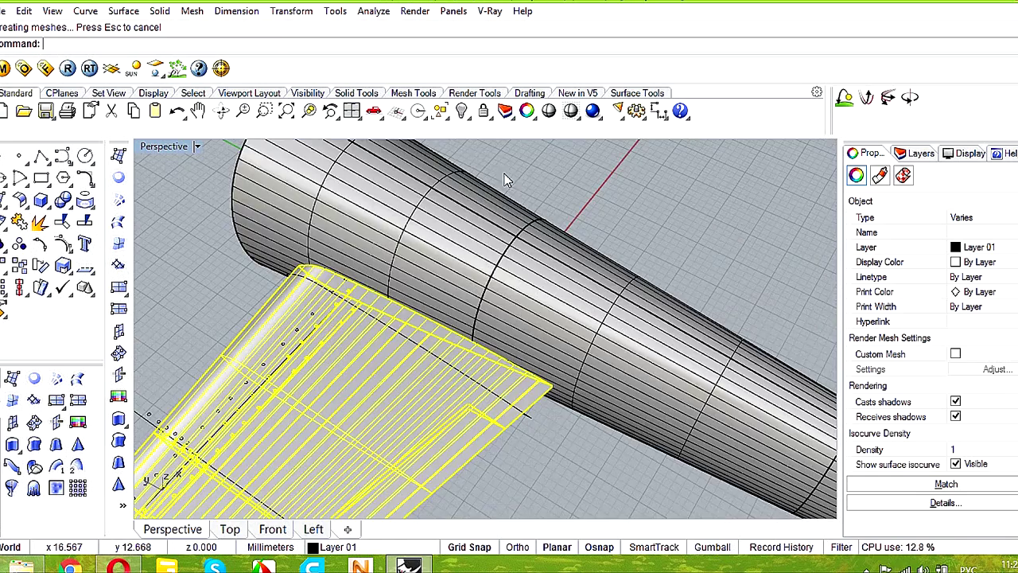
right_click_drag(353, 339, 575, 330)
scroll(610, 427, "up", 3)
right_click_drag(610, 427, 579, 417)
scroll(540, 388, "down", 5)
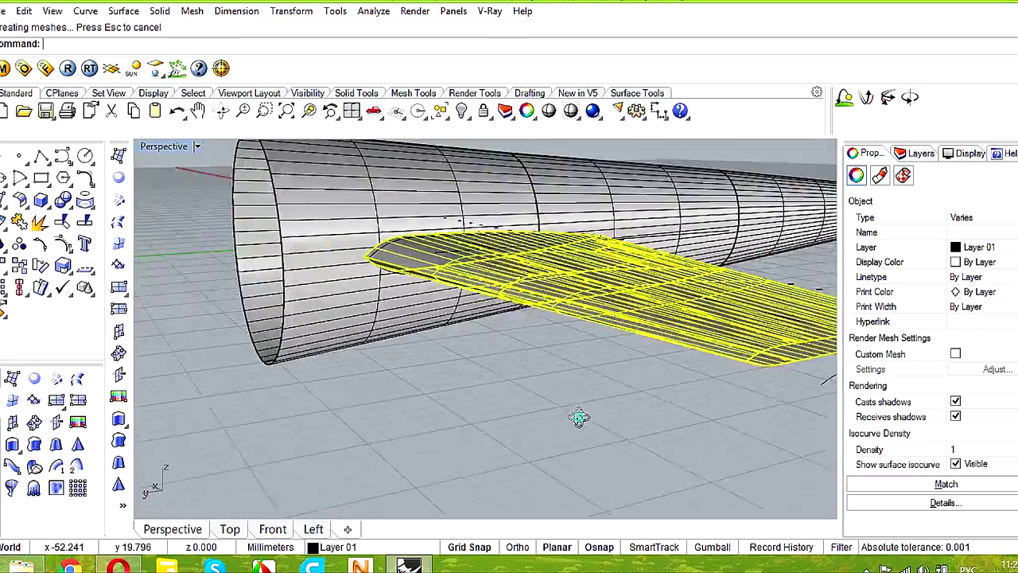
scroll(588, 448, "up", 8)
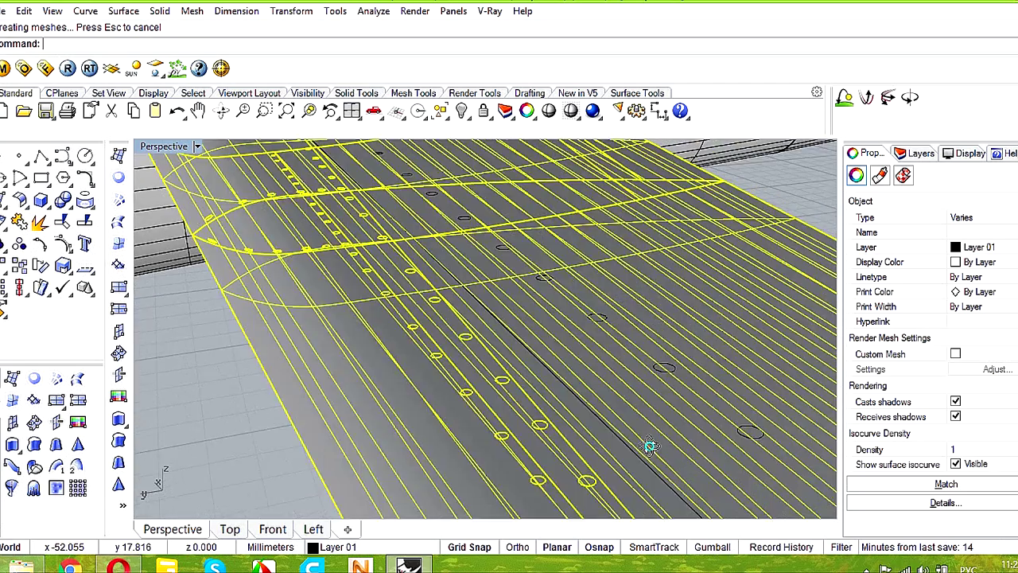
right_click_drag(650, 446, 676, 430)
- Join the split wing pieces into a single polysurface and clear the selection
left_click(19, 221)
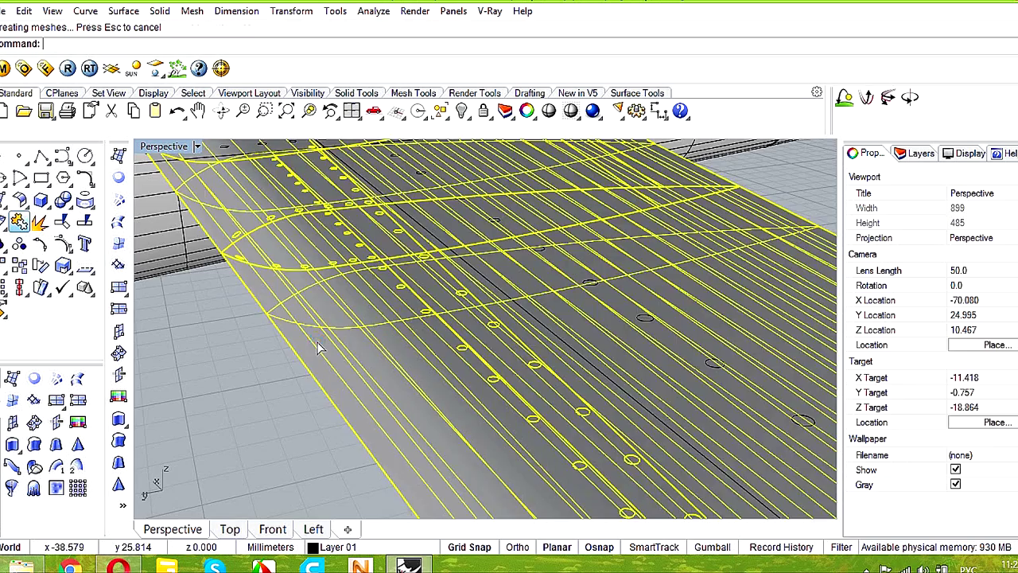
scroll(321, 342, "down", 6)
right_click_drag(405, 343, 513, 412)
left_click(557, 381)
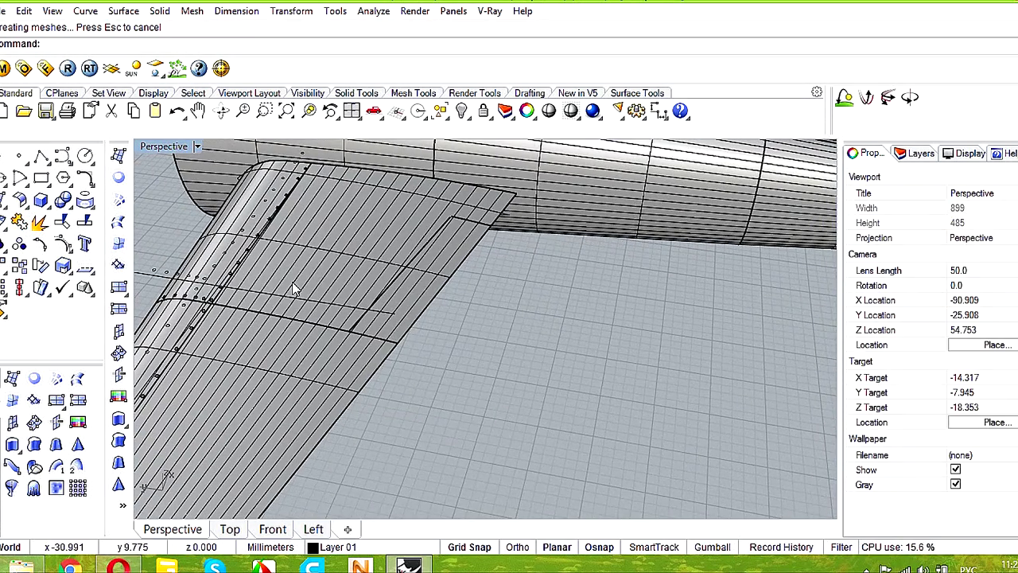
- Unroll the split wing polysurface with Explode set to No
scroll(232, 273, "up", 2)
right_click_drag(261, 303, 409, 310, "shift")
scroll(396, 417, "up", 4)
right_click_drag(408, 418, 391, 411)
left_click(394, 409)
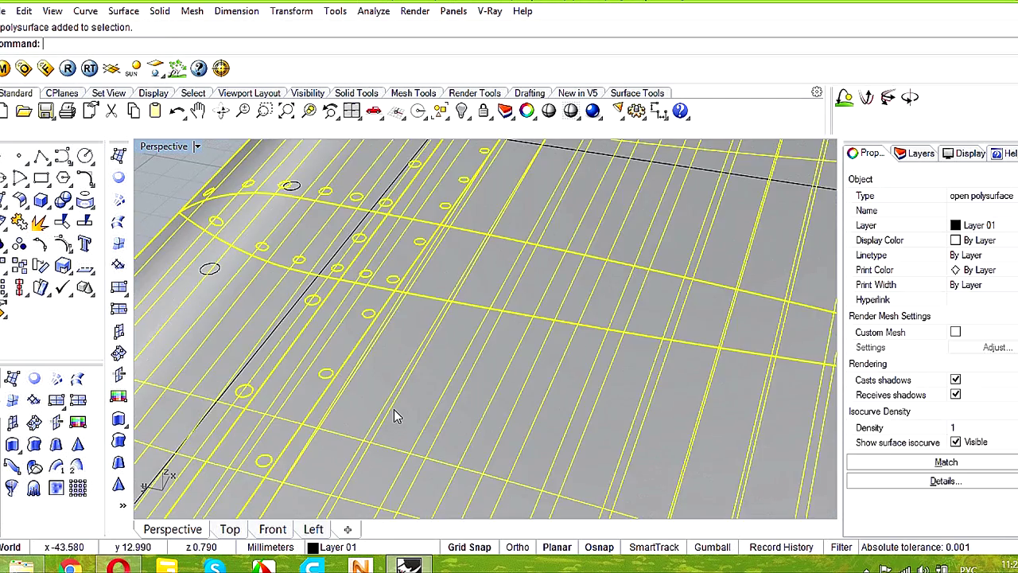
scroll(394, 409, "down", 5)
scroll(432, 417, "up", 1)
scroll(432, 417, "down", 5)
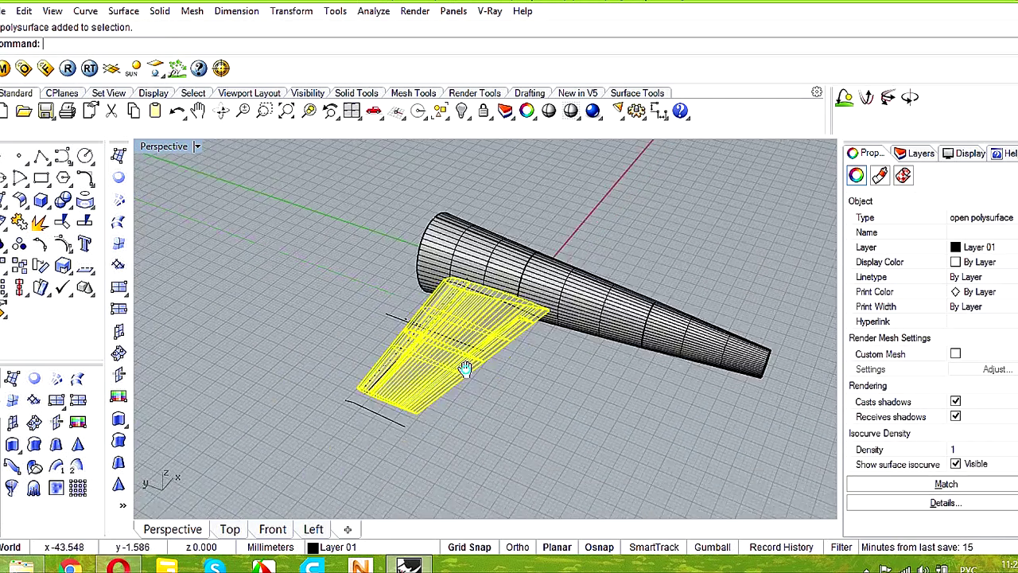
left_click(19, 200)
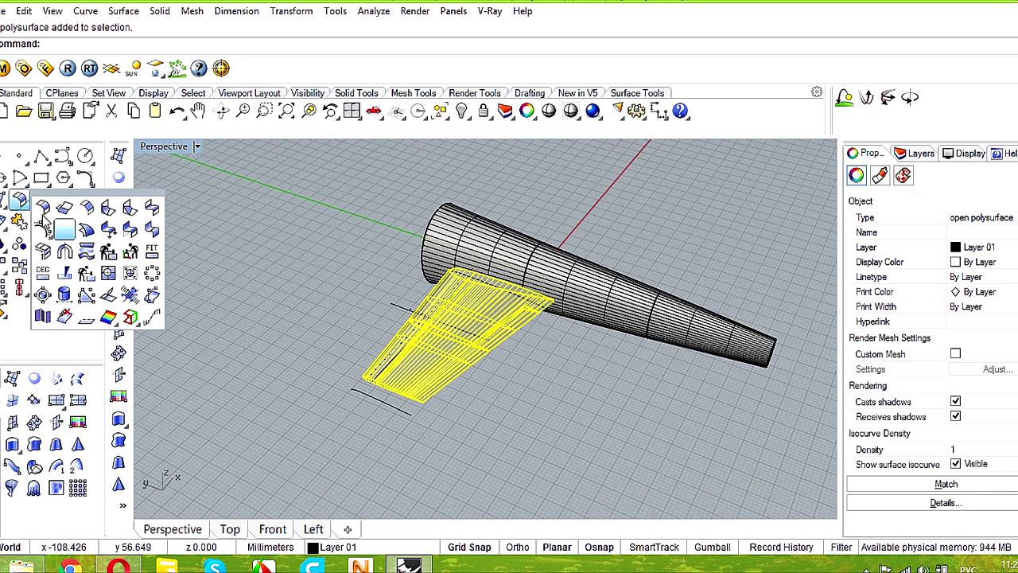
left_click(111, 296)
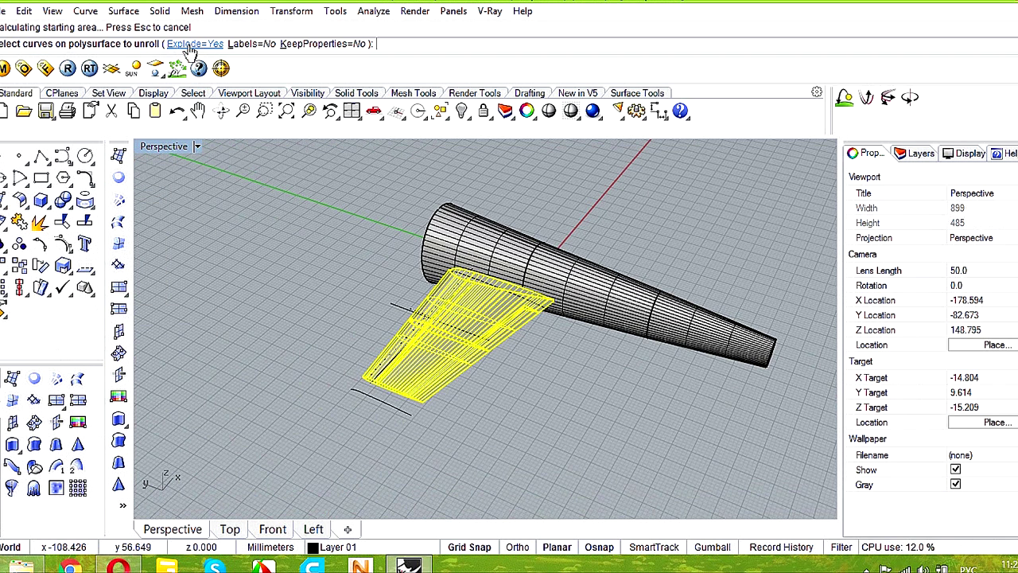
left_click(192, 45)
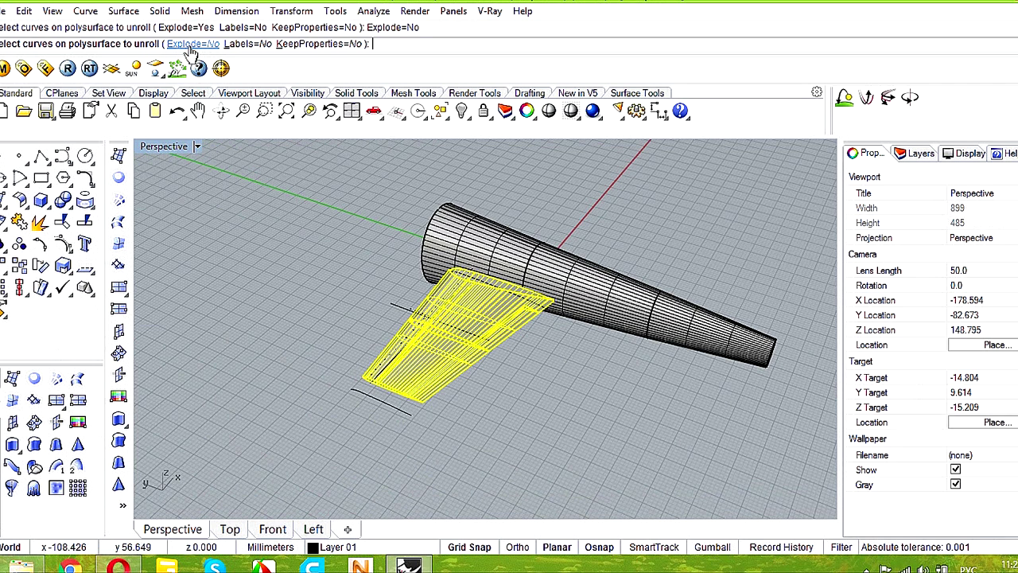
left_click(223, 370)
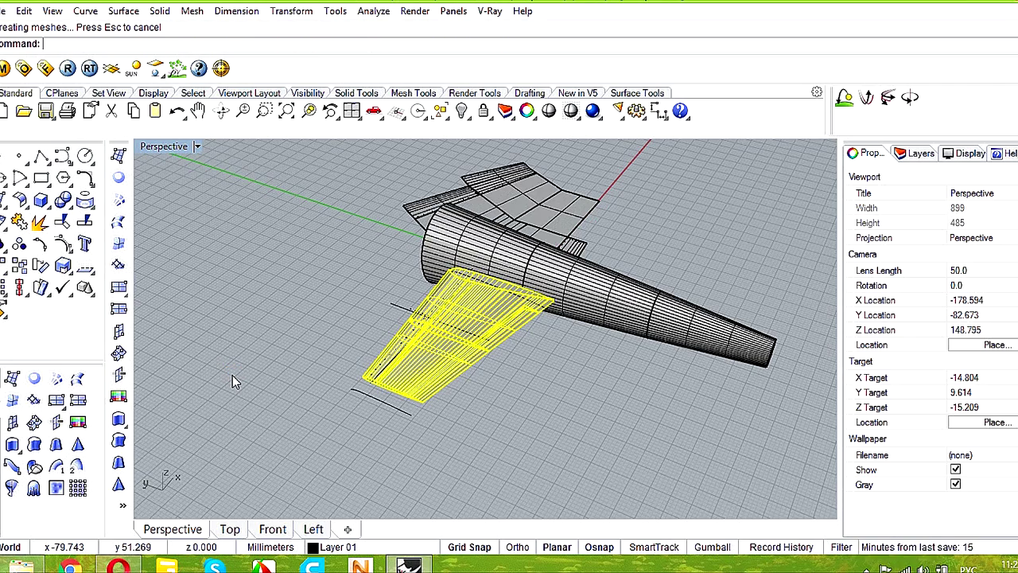
- Move the unrolled wing pattern clear of the body along the X axis in the Top view
scroll(232, 374, "down", 3)
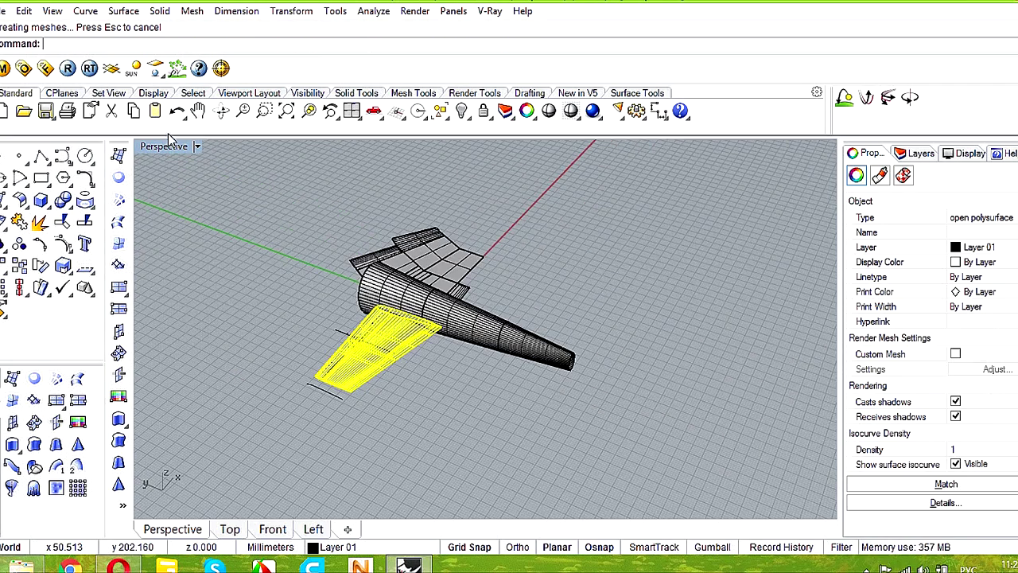
double_click(167, 151)
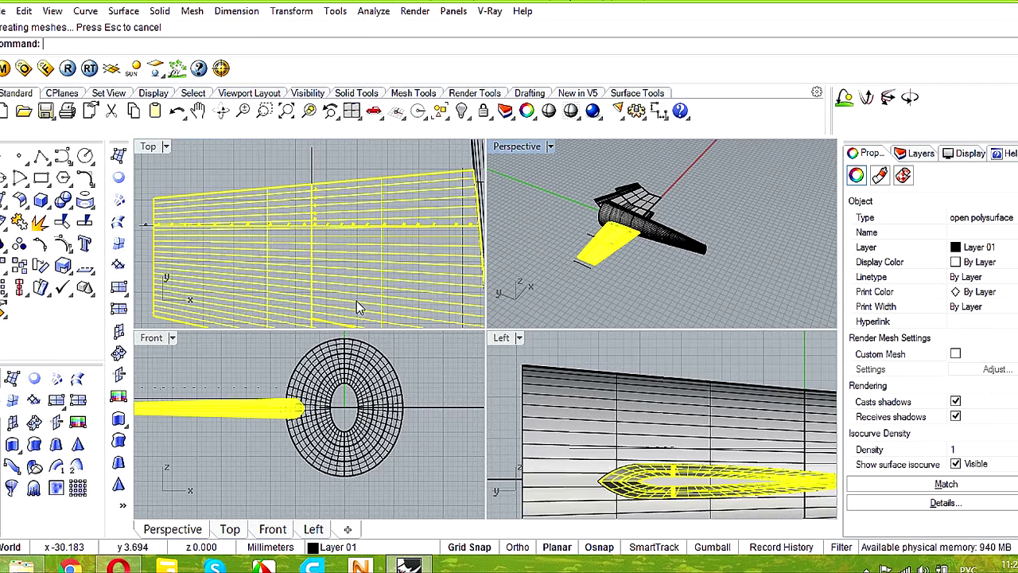
double_click(151, 146)
scroll(256, 278, "down", 5)
left_click(466, 283)
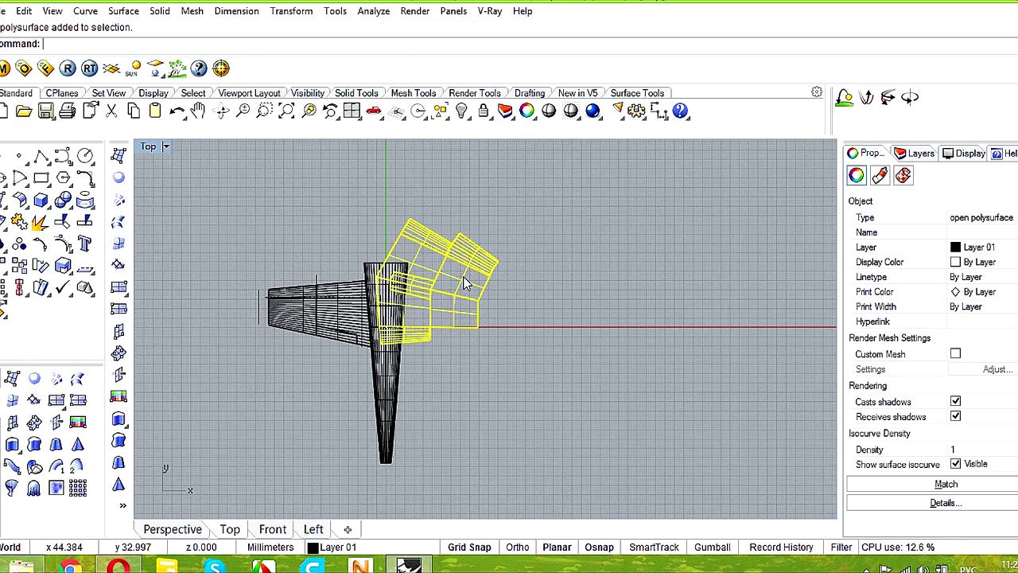
left_click_drag(473, 272, 720, 270)
- Explode the unrolled wing pattern into separate surfaces
scroll(721, 310, "up", 3)
scroll(647, 395, "up", 3)
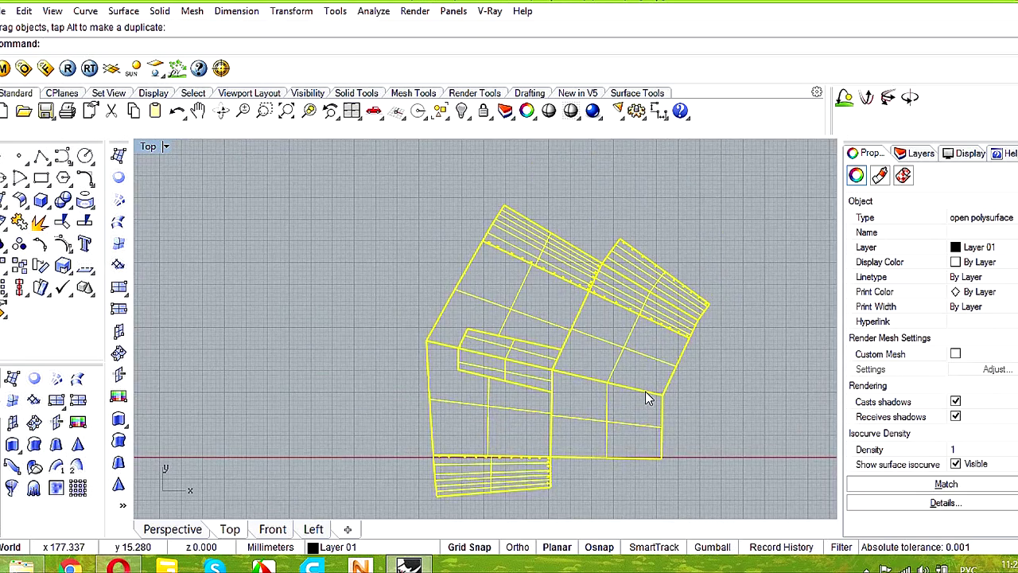
scroll(646, 392, "down", 2)
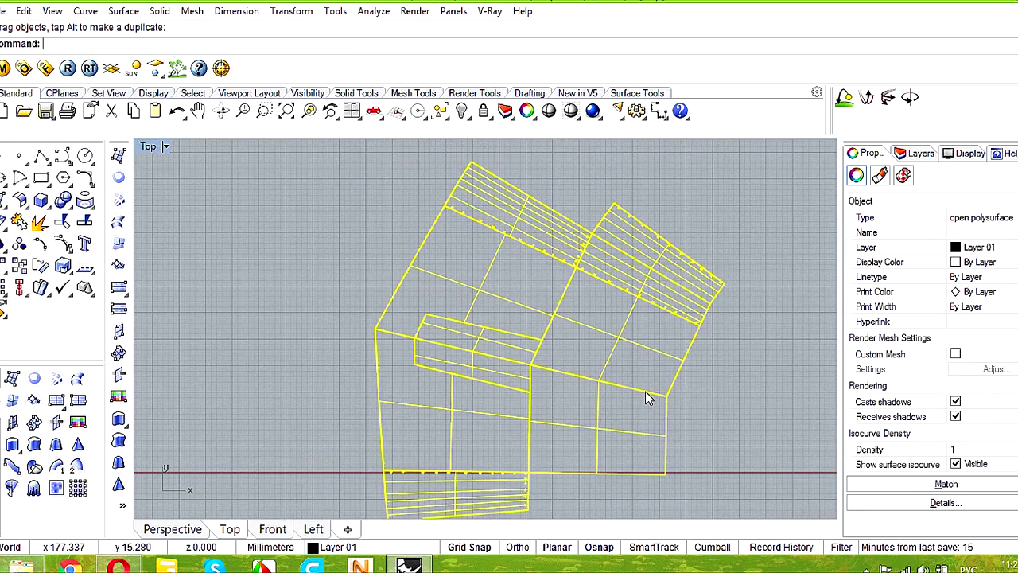
right_click_drag(617, 349, 575, 339)
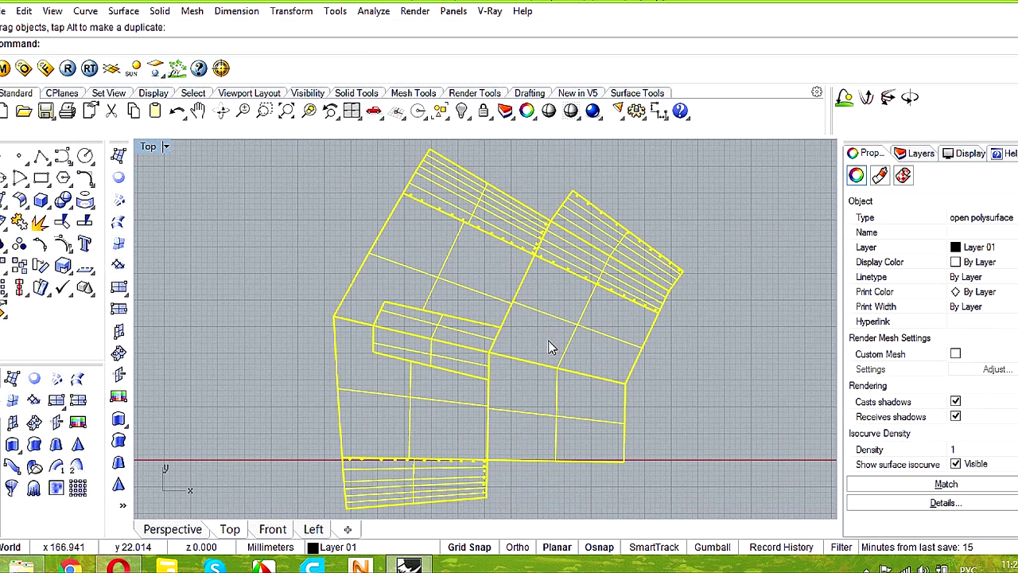
left_click(40, 224)
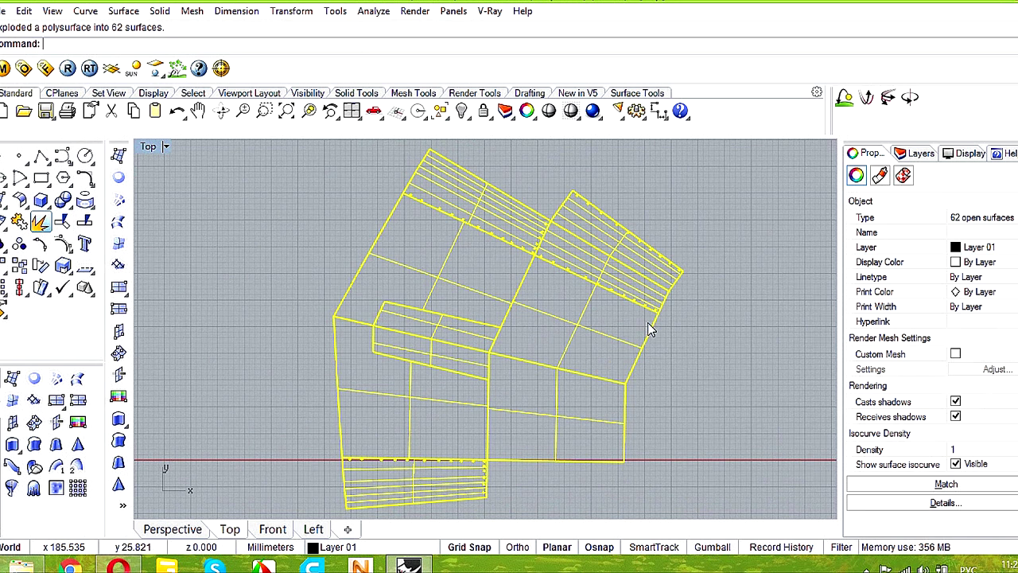
scroll(626, 388, "up", 1)
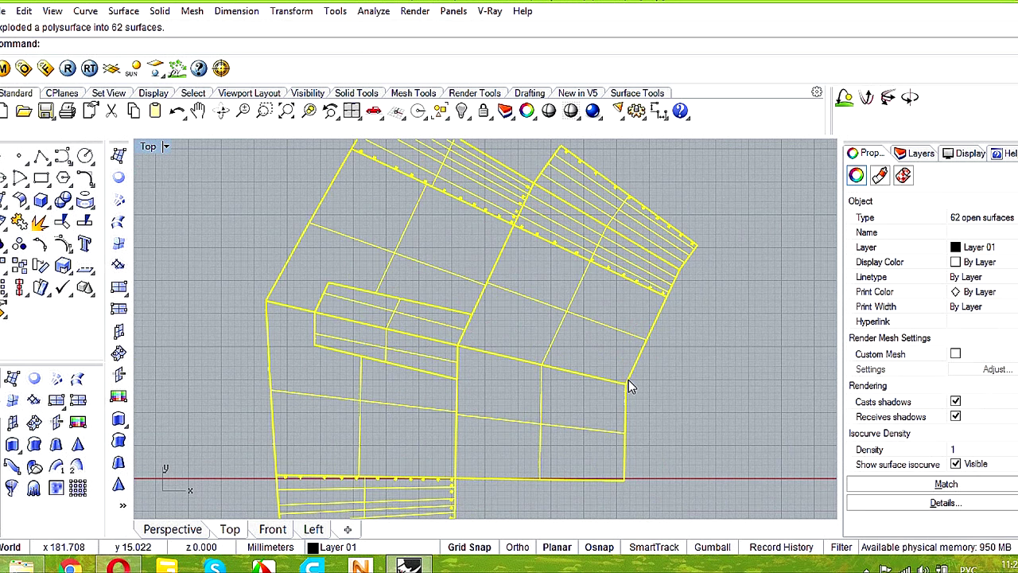
right_click_drag(642, 235, 662, 245)
scroll(662, 244, "down", 2)
left_click(543, 204)
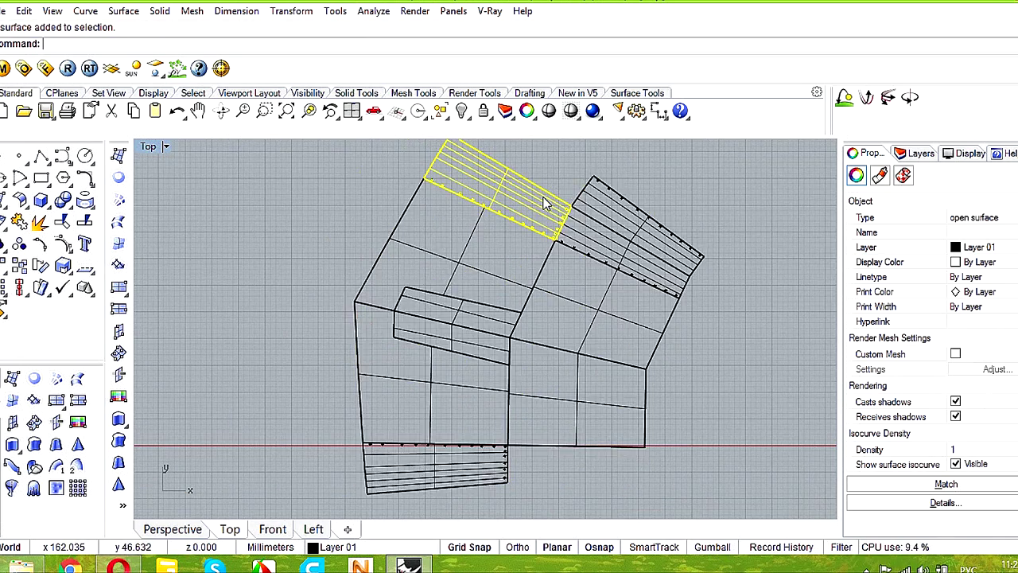
left_click(19, 266)
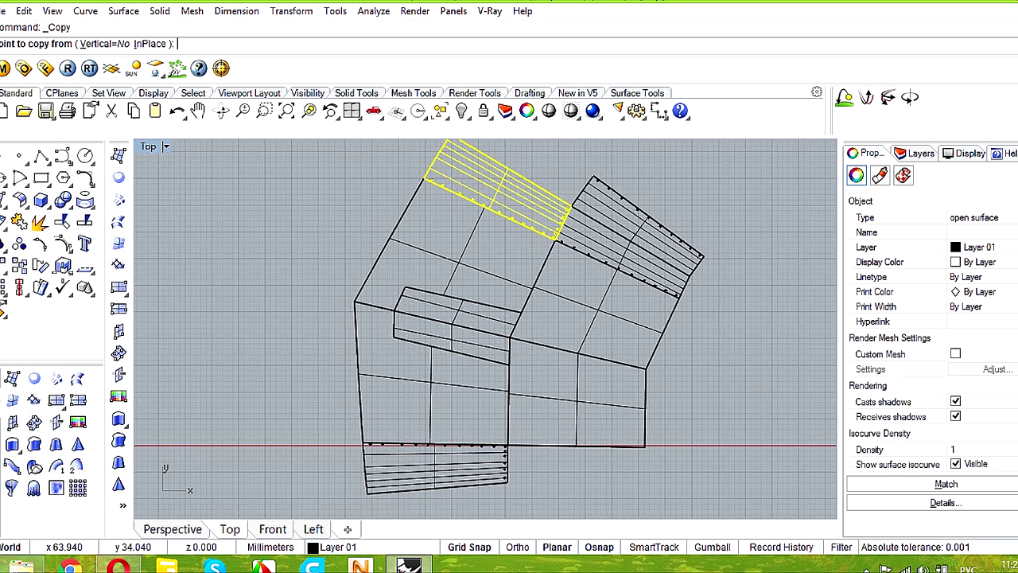
right_click_drag(450, 202, 441, 251)
left_click(442, 183)
right_click_drag(442, 374, 454, 278)
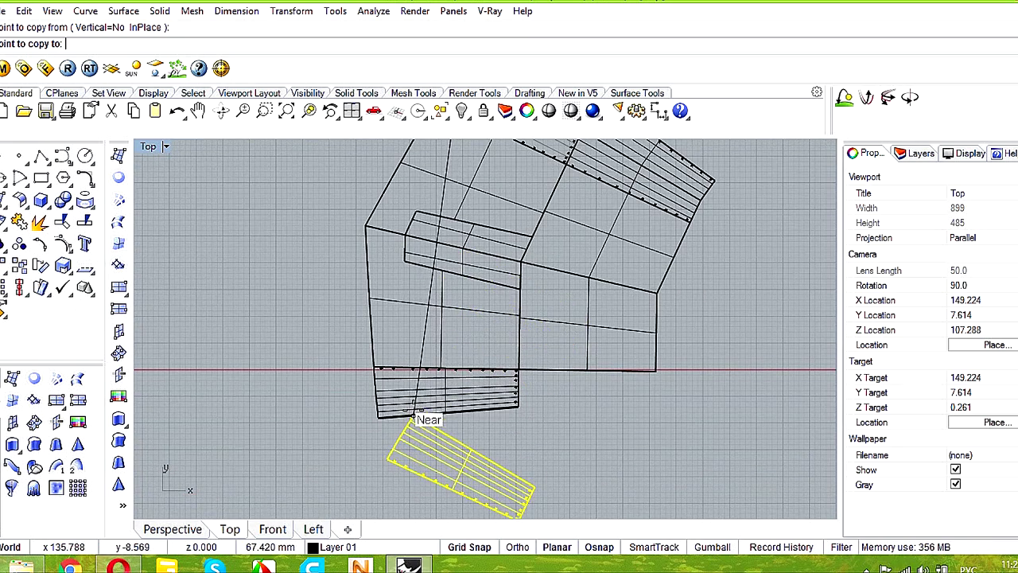
key("Escape")
- Copy the lower wing-half surfaces, flap included, from their outer corner to the upper half's leading-edge corner, and delete the originals
right_click_drag(572, 324, 557, 363)
left_click_drag(679, 359, 509, 451)
left_click_drag(398, 487, 398, 487)
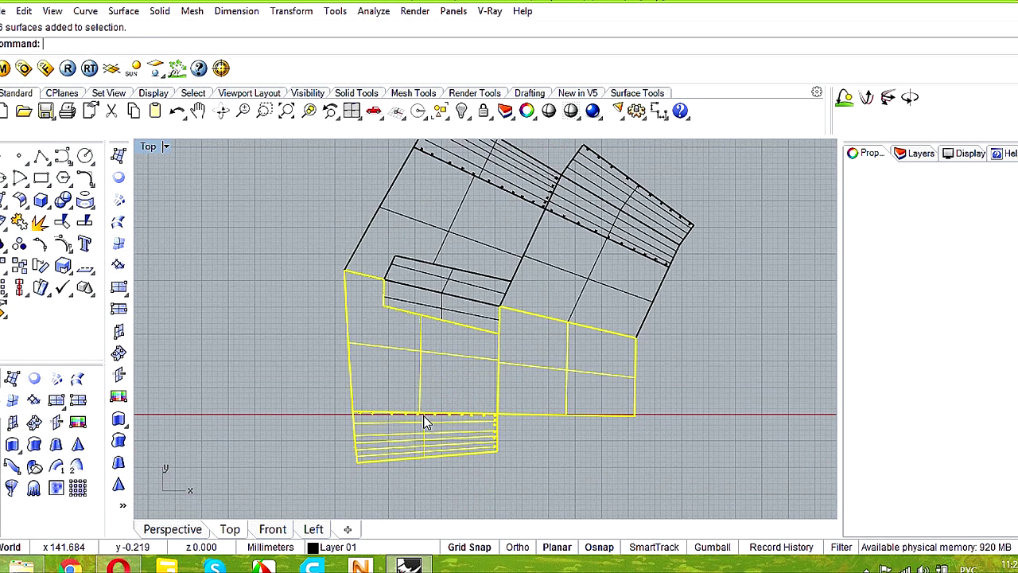
left_click(459, 330, "shift")
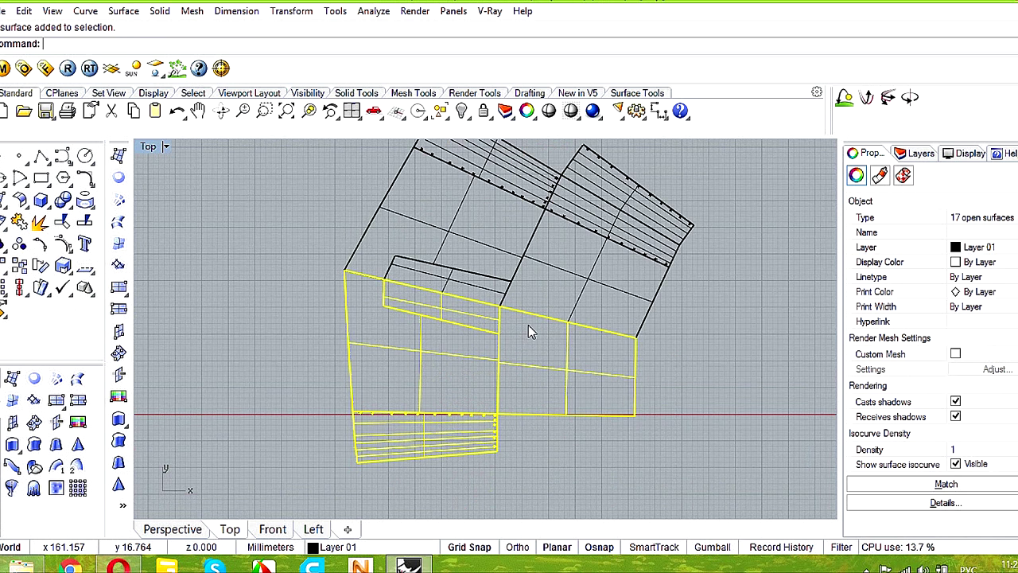
right_click_drag(602, 303, 537, 374)
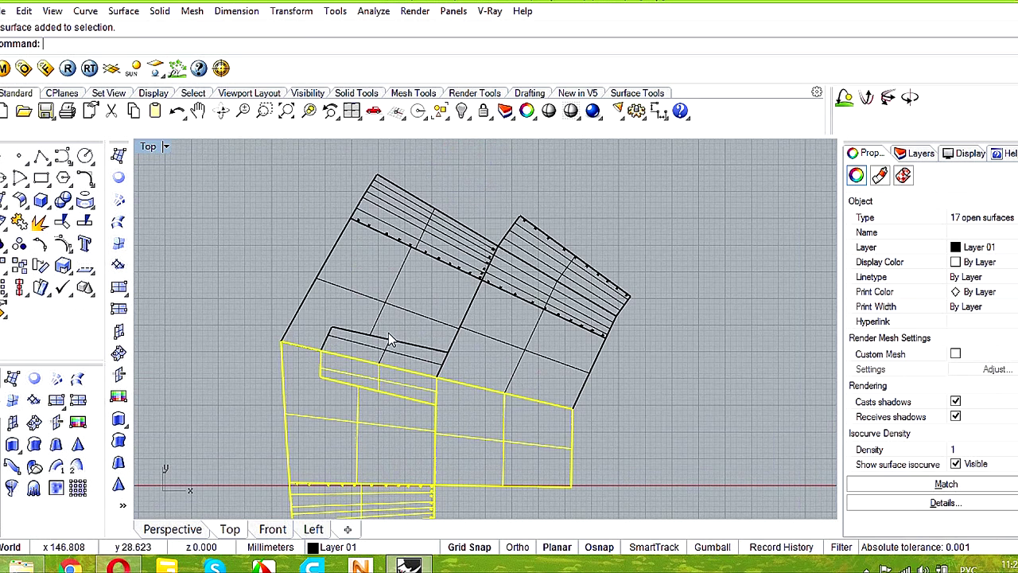
left_click(20, 288)
left_click(571, 485)
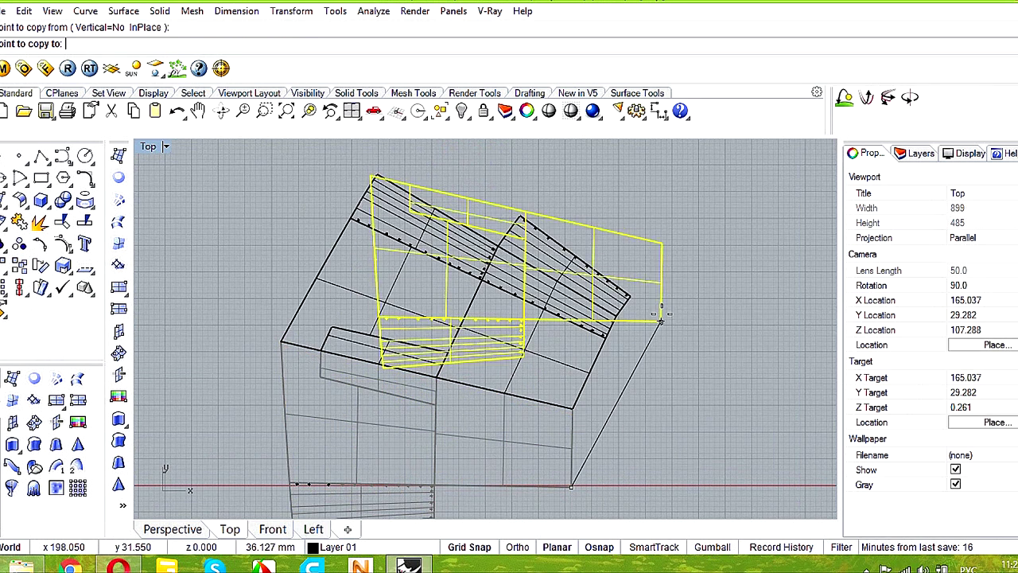
left_click(639, 301)
key("Return")
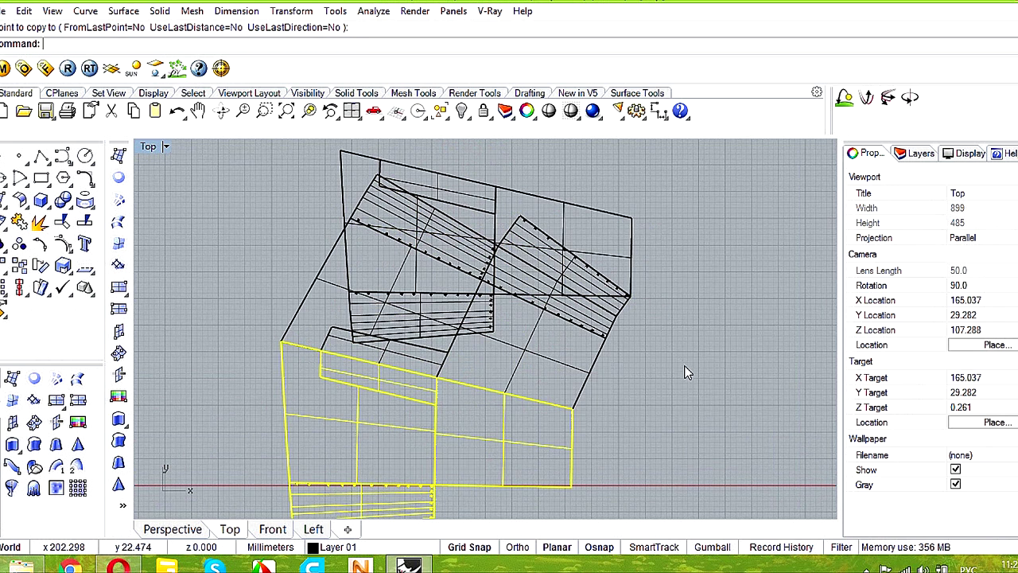
key("Delete")
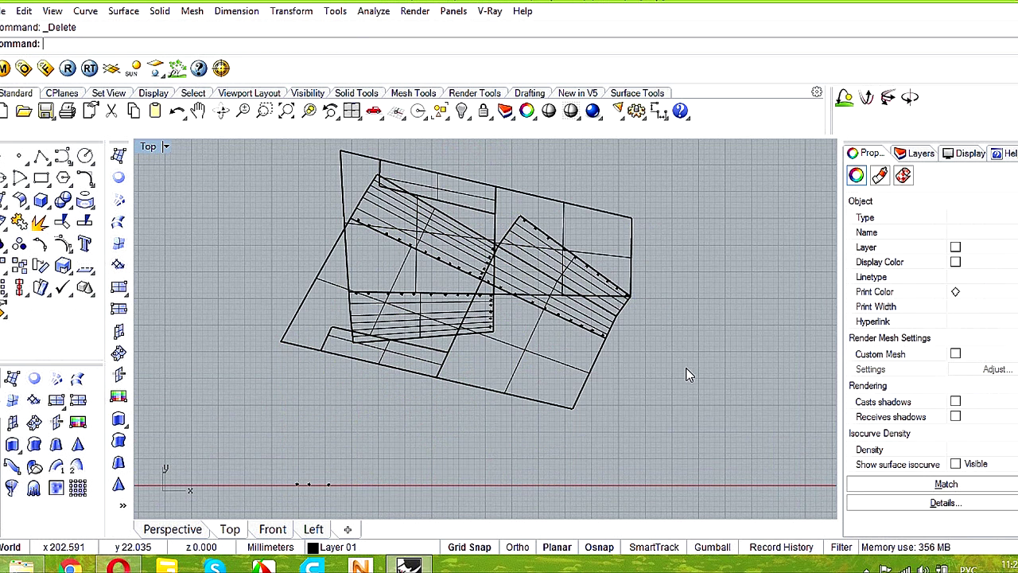
- Select the four large surfaces of the copied wing half: both main panels, the flap and the leading-edge strip
left_click(621, 228)
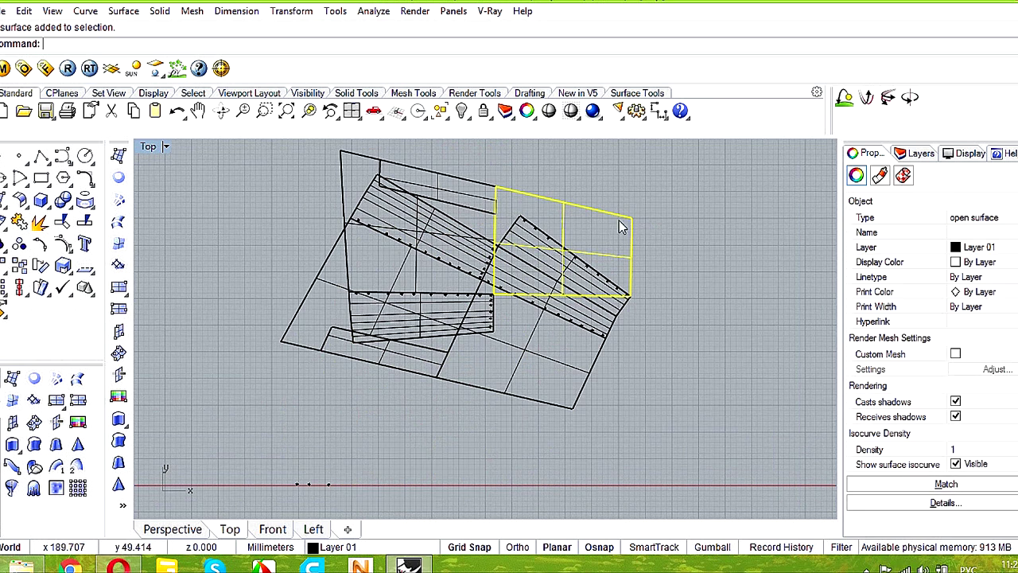
left_click(497, 201, "shift")
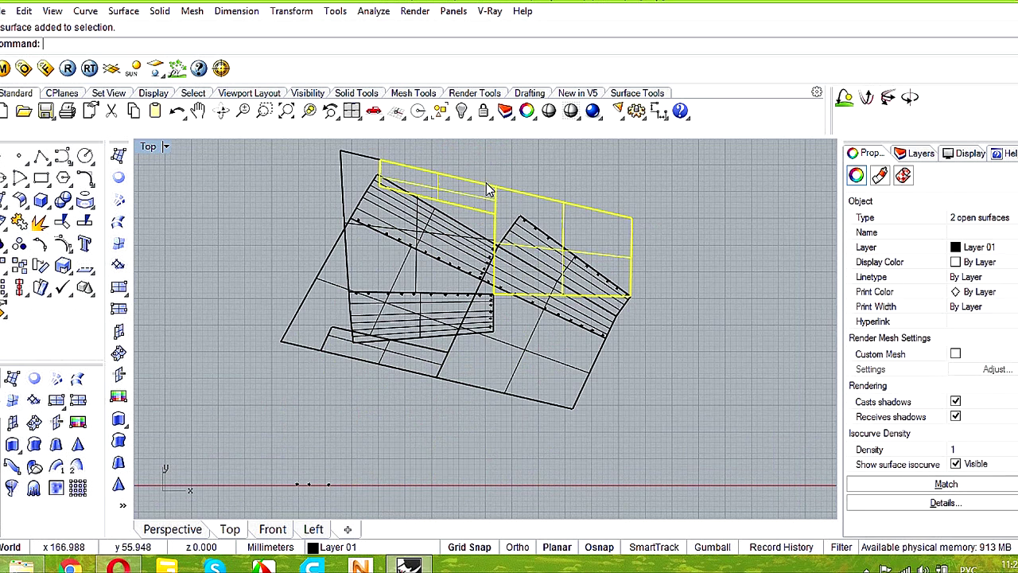
left_click(373, 156, "shift")
scroll(469, 312, "up", 5)
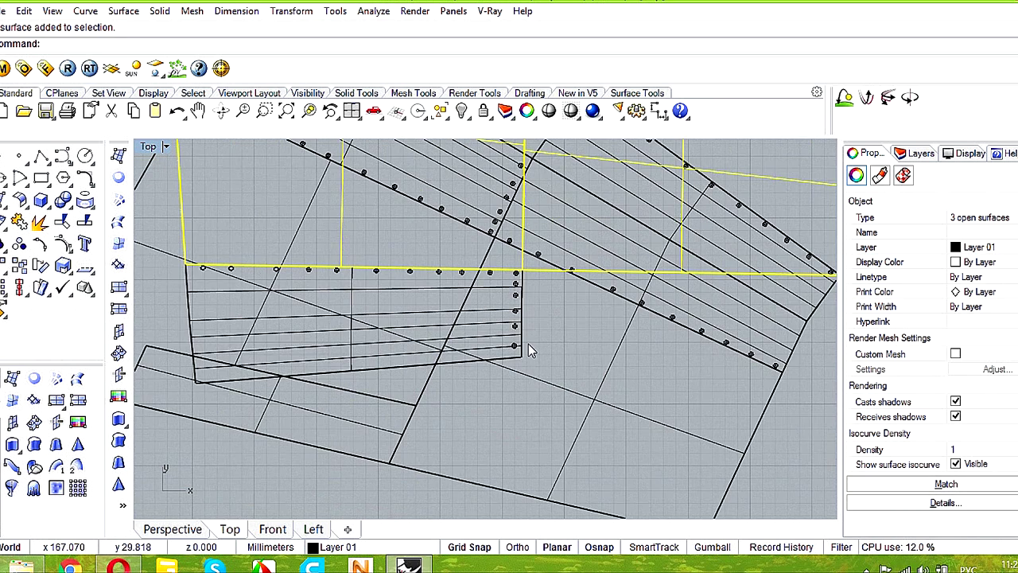
left_click(520, 348, "shift")
scroll(525, 357, "down", 4)
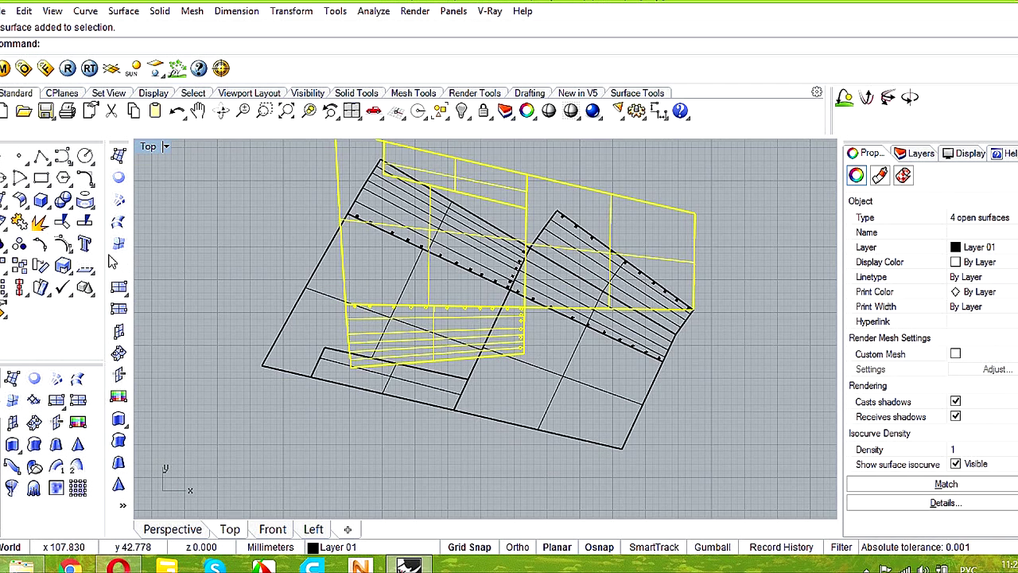
- Try to rotate the four selected surfaces about the shared corner by the default angle of 1.53079
left_click(47, 269)
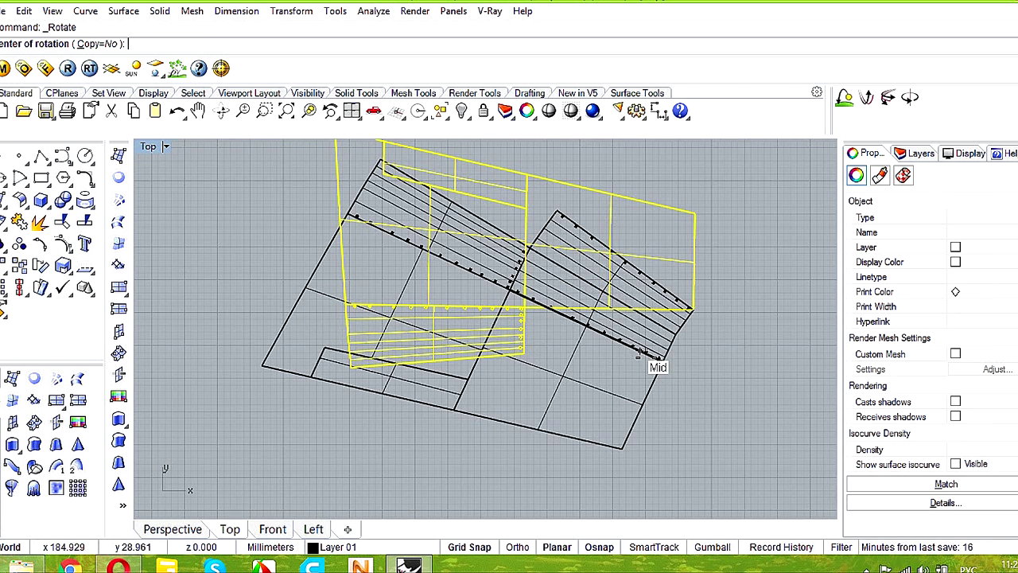
left_click(691, 310)
right_click(691, 309)
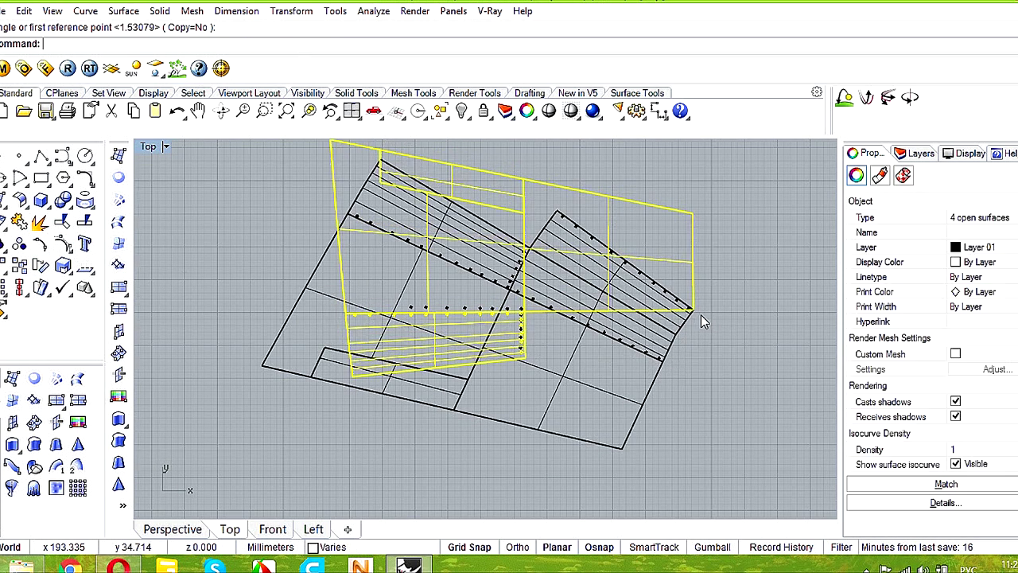
- Rotate the four selected surfaces about the shared corner with reference points so their edge aligns with the other half's leading edge
scroll(701, 314, "up", 6)
right_click(701, 314)
left_click(685, 305)
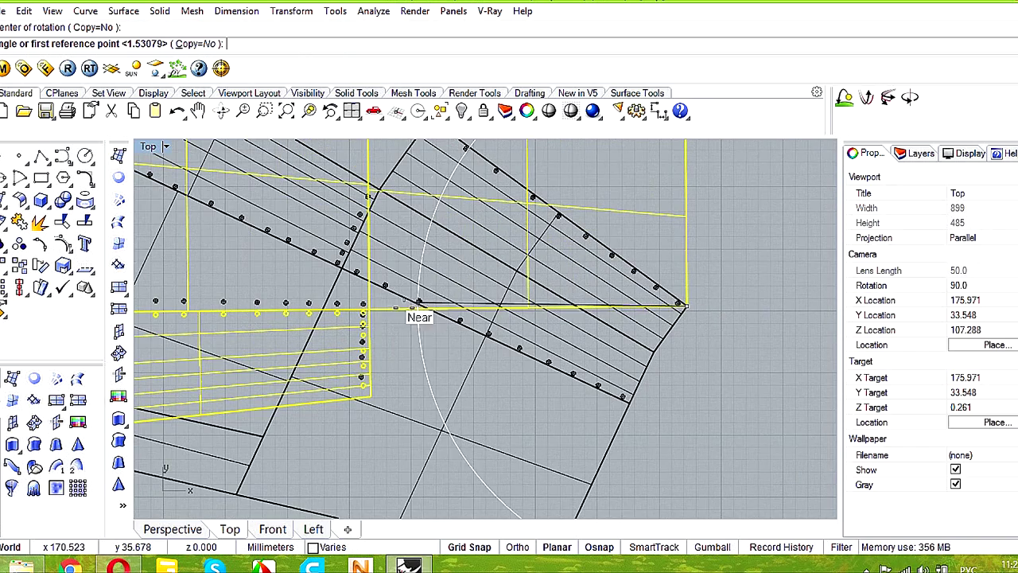
left_click(364, 309)
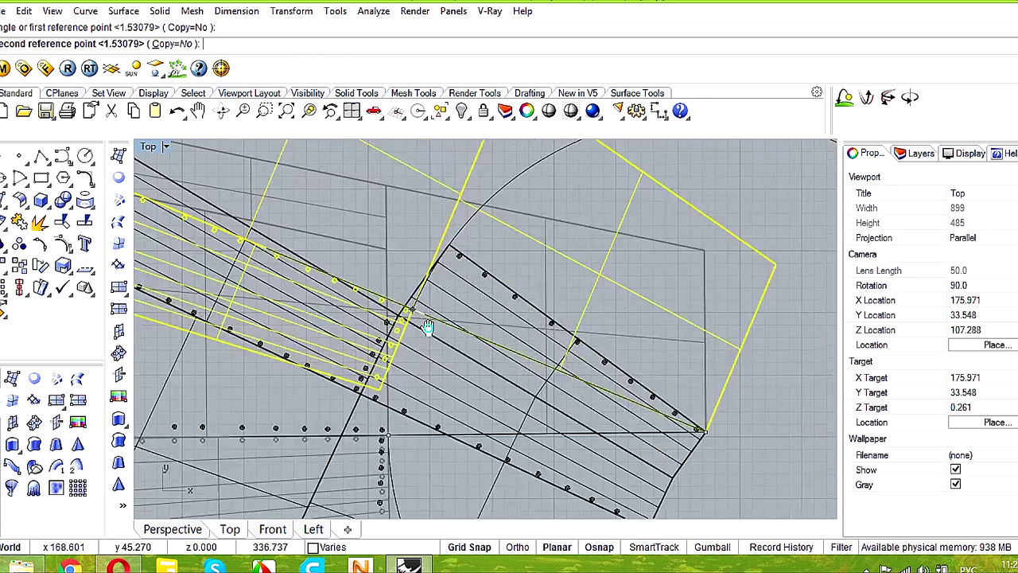
left_click(465, 318)
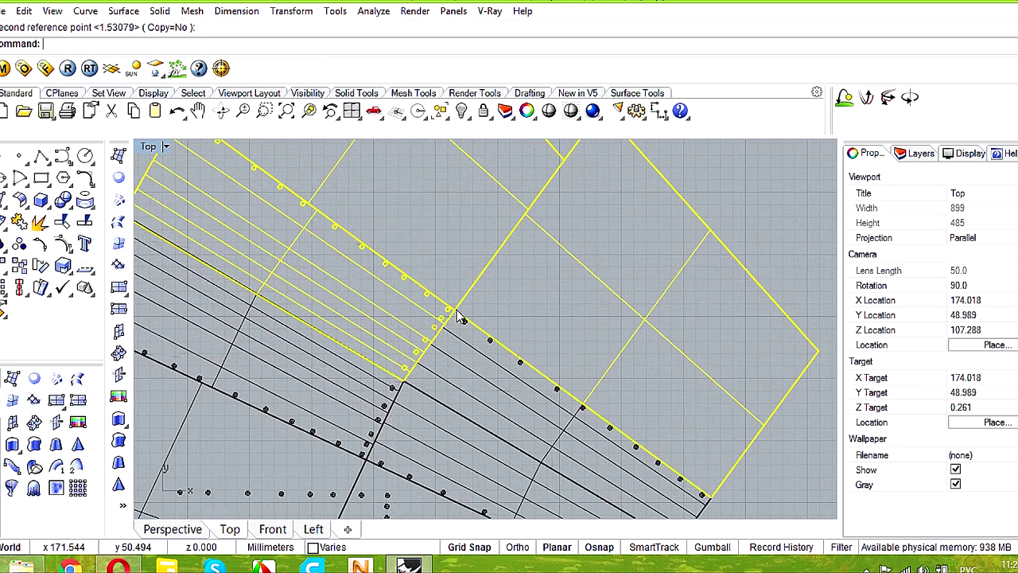
scroll(465, 319, "down", 2)
scroll(312, 273, "up", 2)
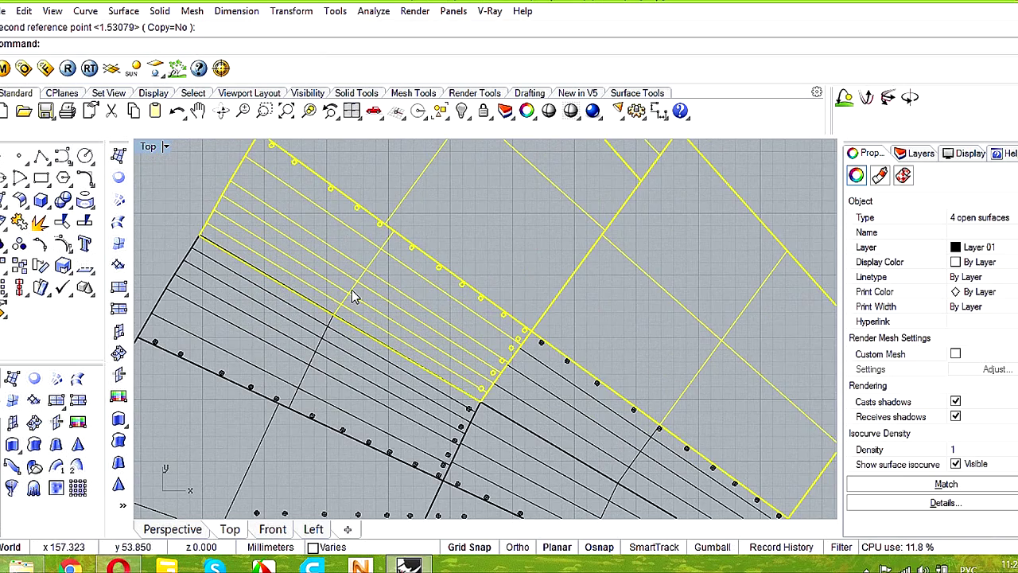
scroll(229, 233, "up", 4)
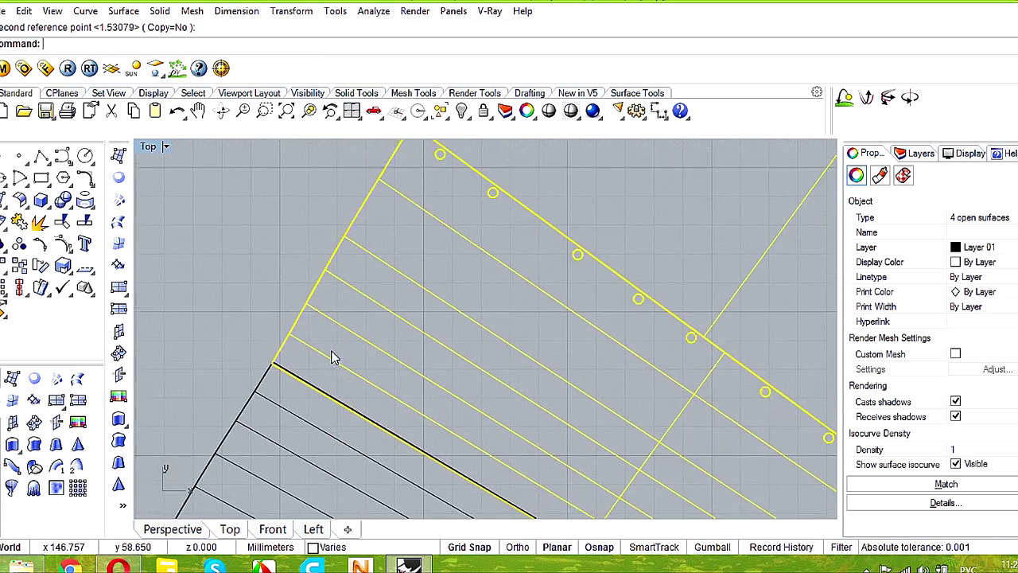
scroll(289, 375, "down", 4)
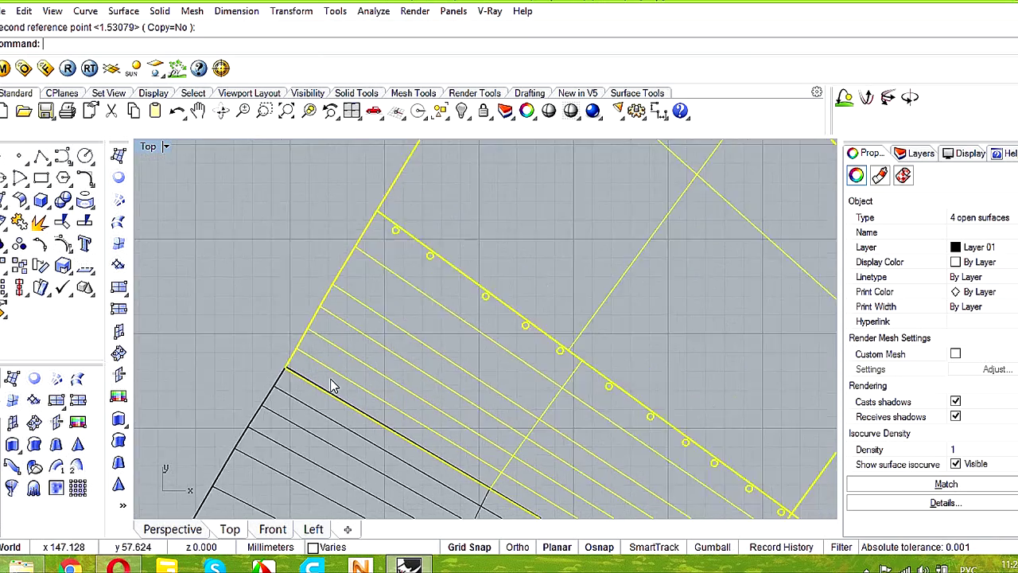
- Examine how the rotated wing half fits against the other half along the leading edge and at the strip corners
scroll(575, 461, "up", 5)
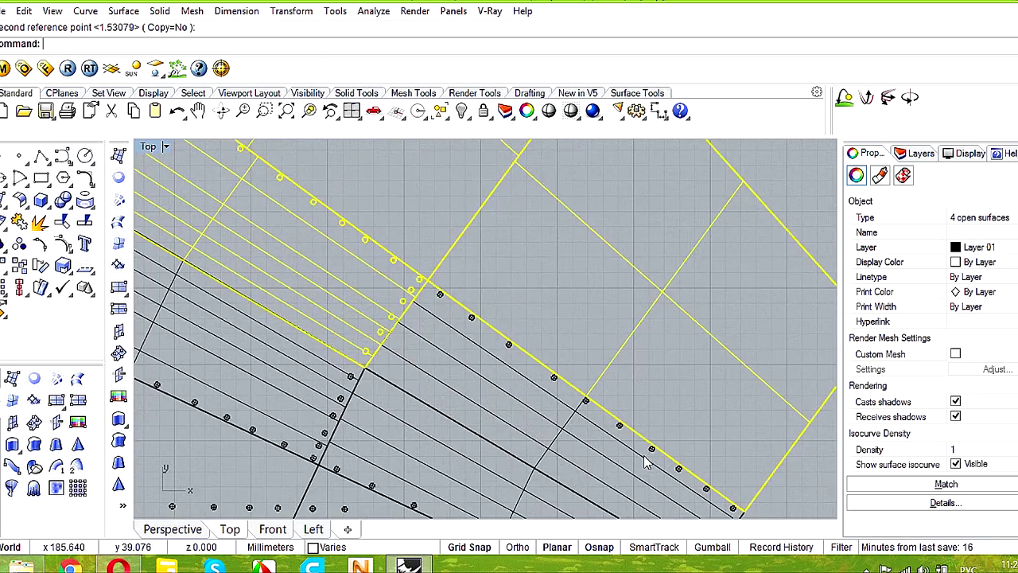
scroll(644, 460, "down", 3)
scroll(644, 460, "down", 2)
scroll(489, 364, "up", 6)
right_click_drag(475, 371, 432, 308)
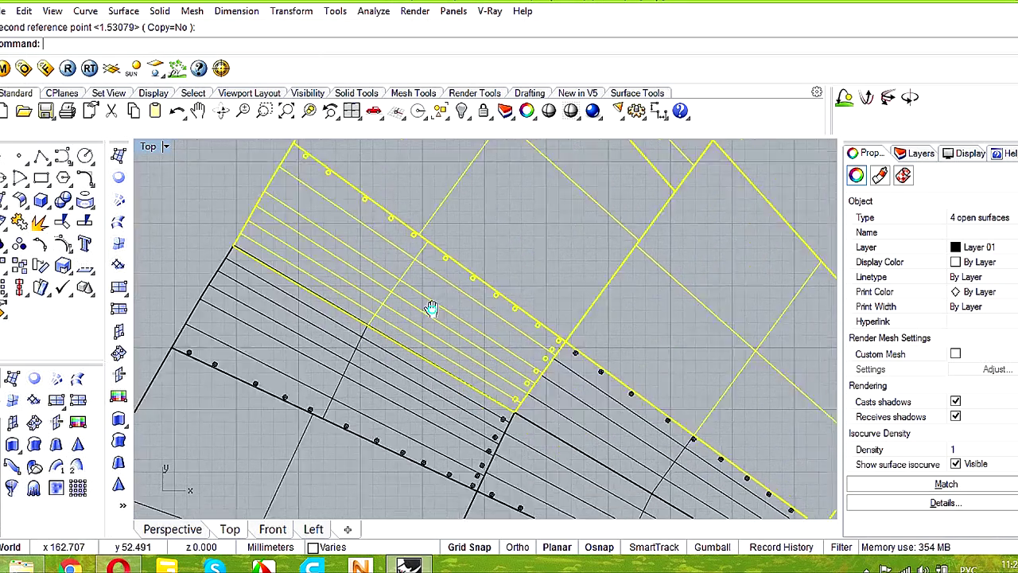
scroll(471, 409, "up", 6)
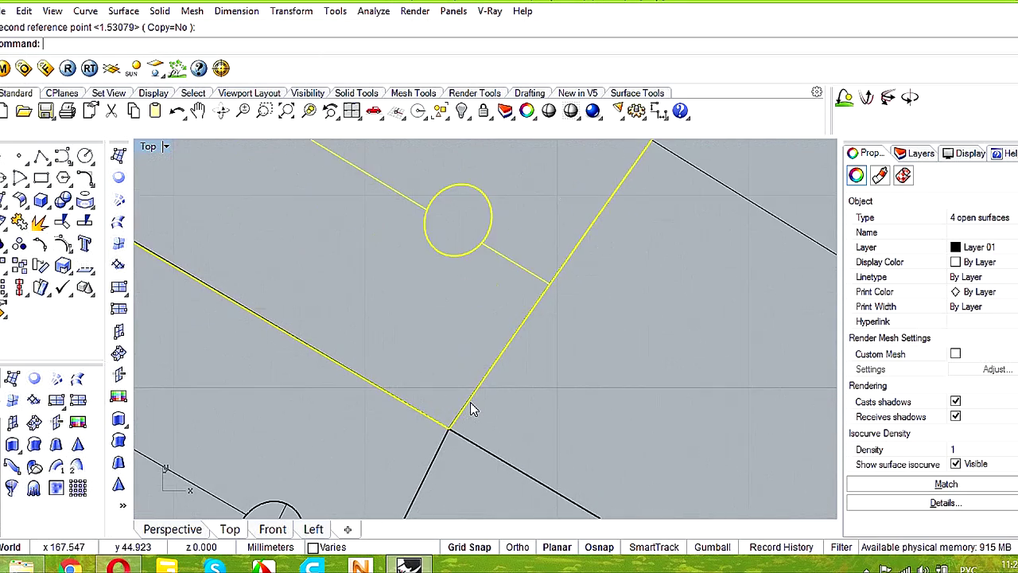
scroll(470, 412, "up", 3)
scroll(469, 412, "down", 5)
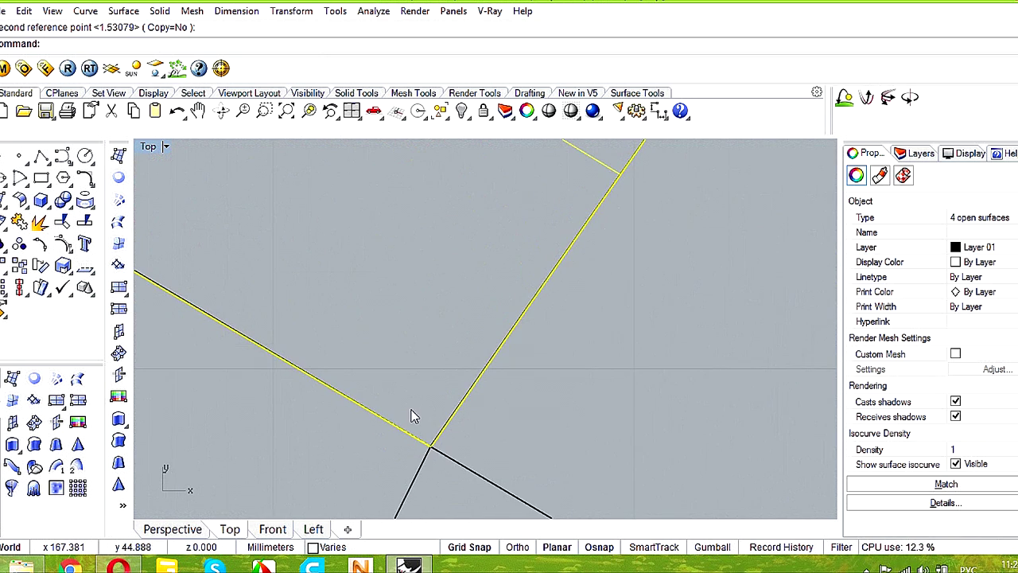
scroll(444, 420, "down", 3)
scroll(495, 381, "up", 7)
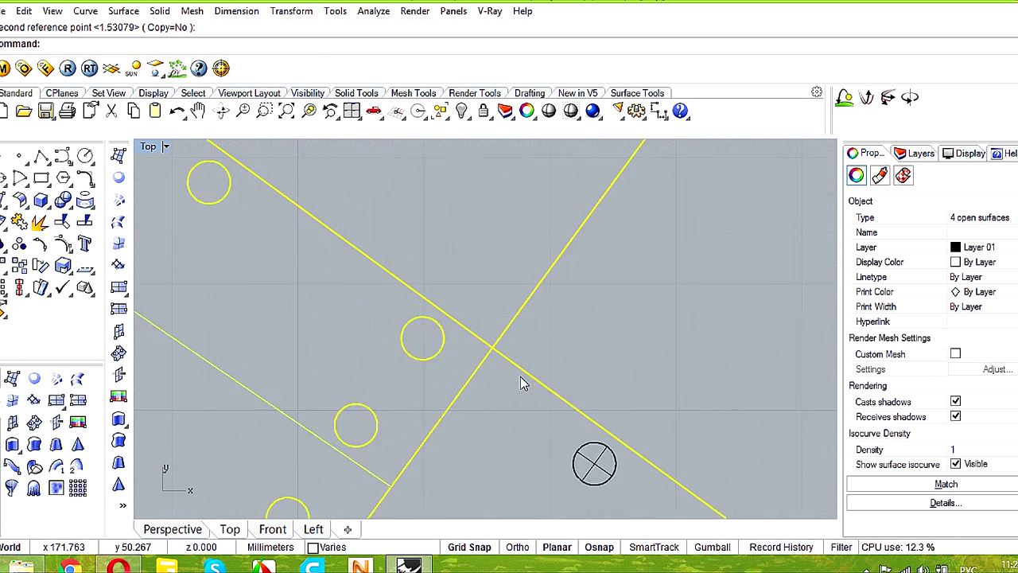
scroll(505, 371, "down", 5)
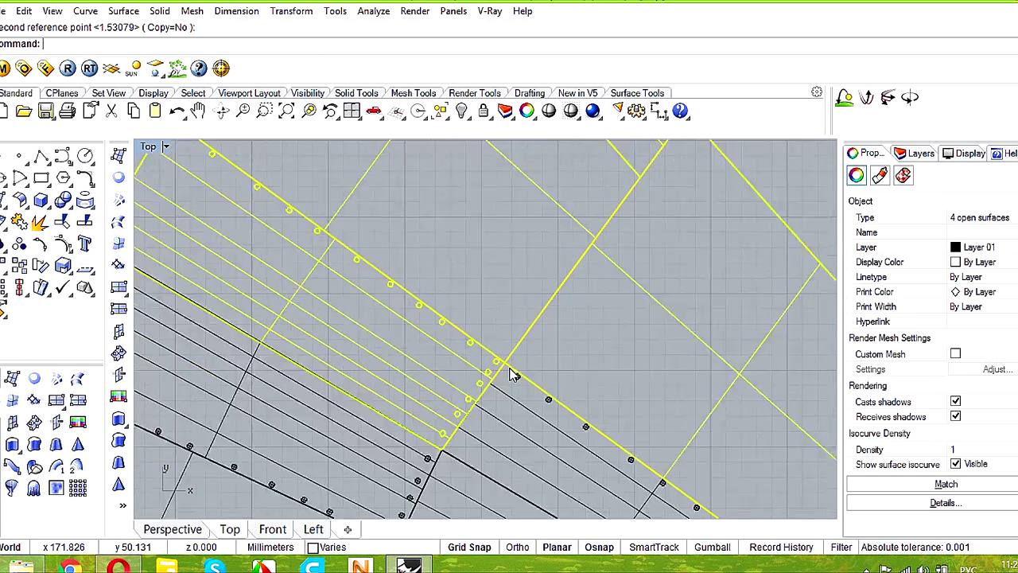
scroll(500, 384, "down", 7)
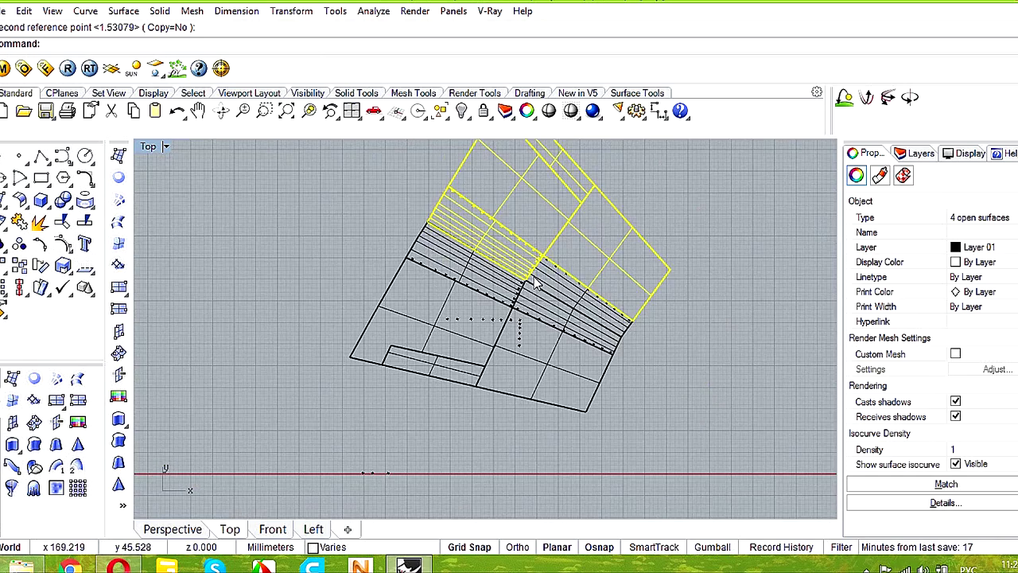
- Delete the four rotated surfaces and the two leading-edge strips left over from the copied wing half
key("Delete")
scroll(466, 385, "up", 8)
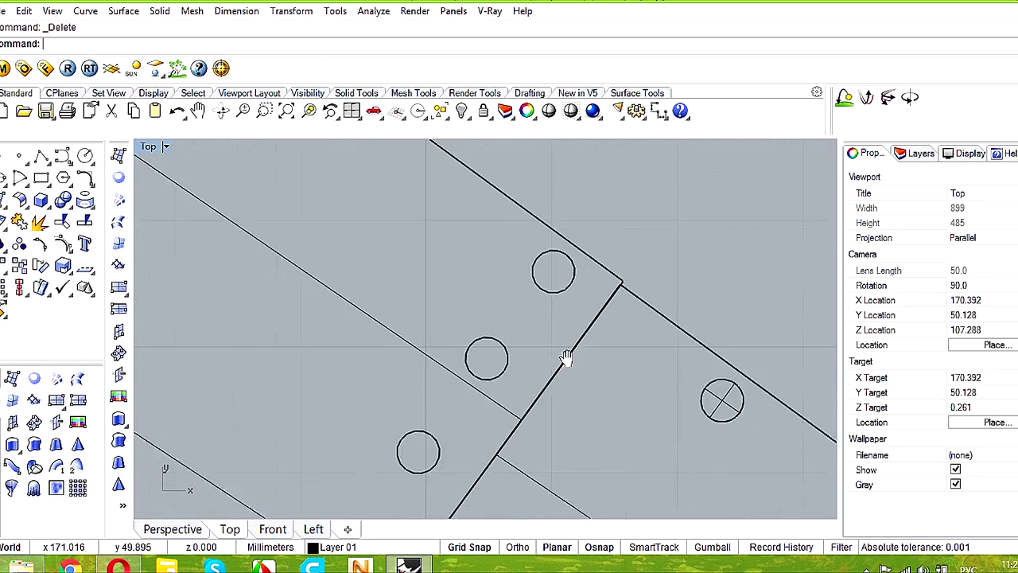
left_click(628, 280)
scroll(628, 286, "down", 5)
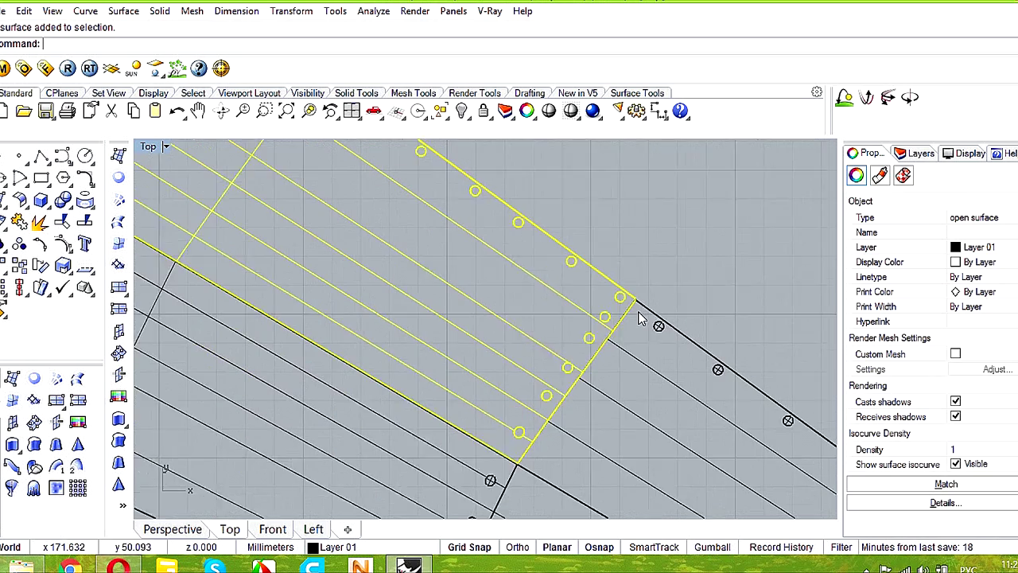
key("Delete")
left_click(605, 380)
key("Delete")
scroll(606, 365, "down", 6)
- Delete the stray rivet surfaces left along the removed wing half, working in groups along the row
scroll(622, 362, "up", 6)
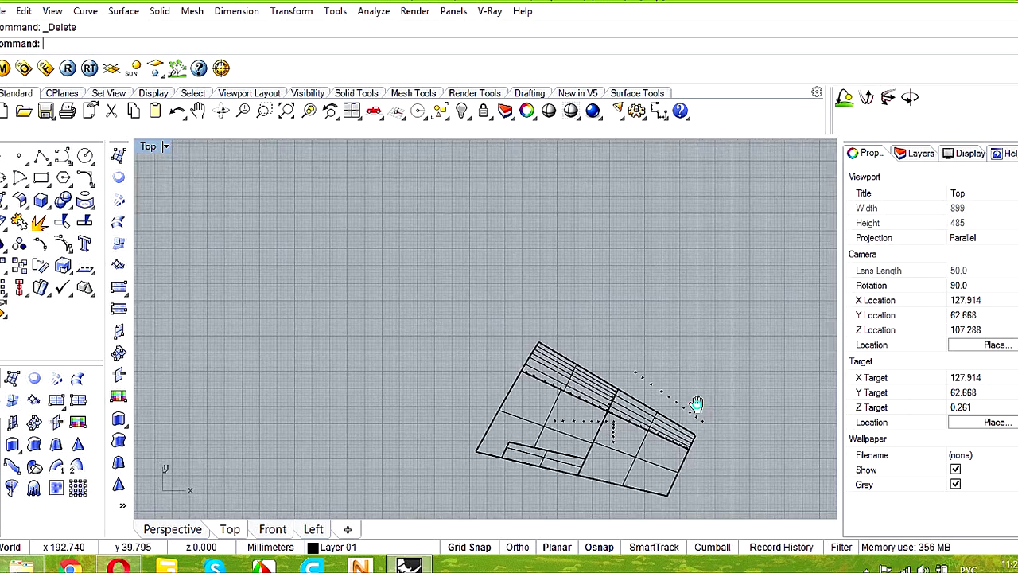
left_click_drag(584, 395, 580, 392)
key("Delete")
left_click_drag(600, 258, 546, 356)
key("Delete")
left_click_drag(547, 227, 501, 318)
key("Delete")
left_click_drag(491, 225, 461, 302)
key("Delete")
left_click_drag(466, 213, 414, 288)
key("Delete")
left_click_drag(410, 226, 407, 230)
- Select the remaining half's five surfaces, including both leading-edge strips, both main panels and the flap, and move them clear of the loose rivets
left_click(424, 333)
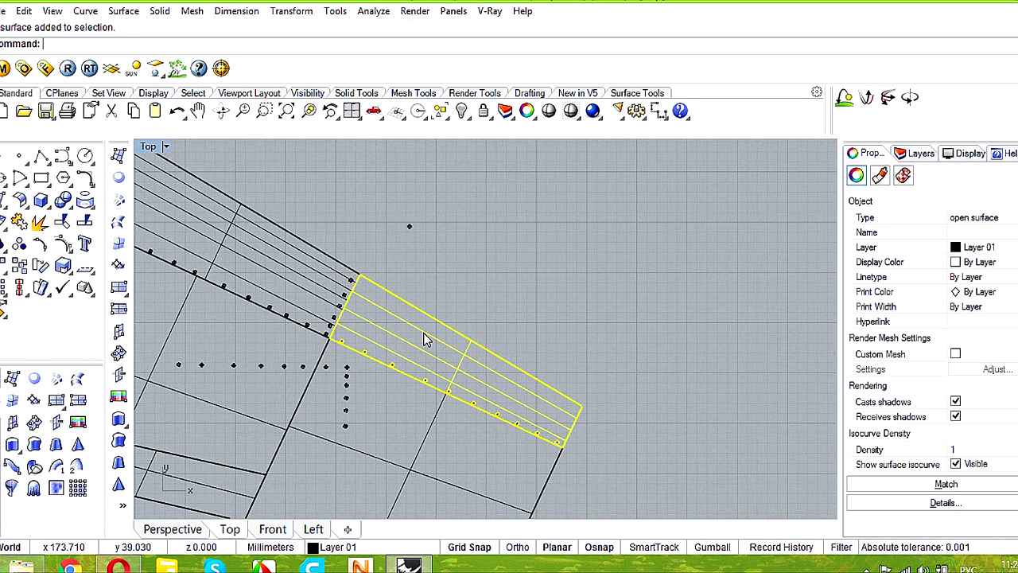
left_click(326, 290, "shift")
left_click(313, 414, "shift")
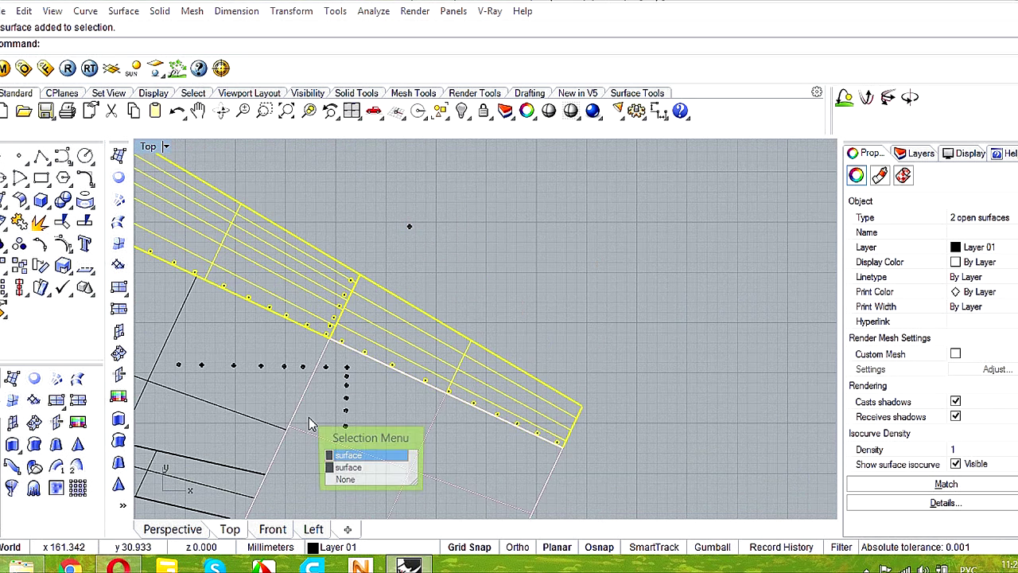
left_click(350, 464)
left_click(357, 454, "shift")
right_click_drag(353, 499, 512, 353)
left_click(384, 327, "shift")
scroll(405, 352, "down", 5)
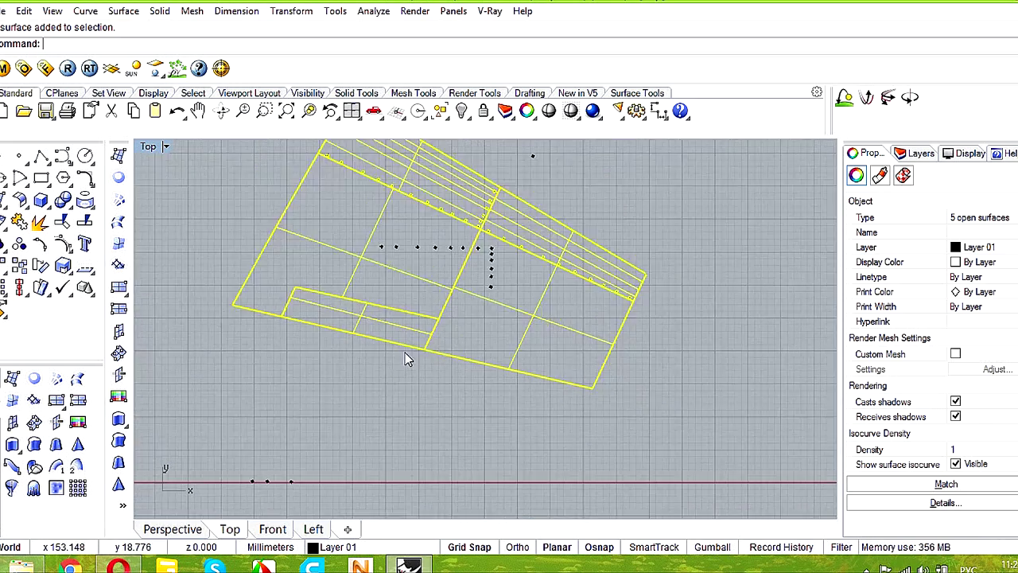
left_click_drag(439, 362, 587, 178)
- Rotate the five selected surfaces about the wide-end corner of the leading edge so that edge lies horizontal
right_click_drag(573, 283, 531, 383)
right_click_drag(290, 300, 312, 360)
left_click(41, 268)
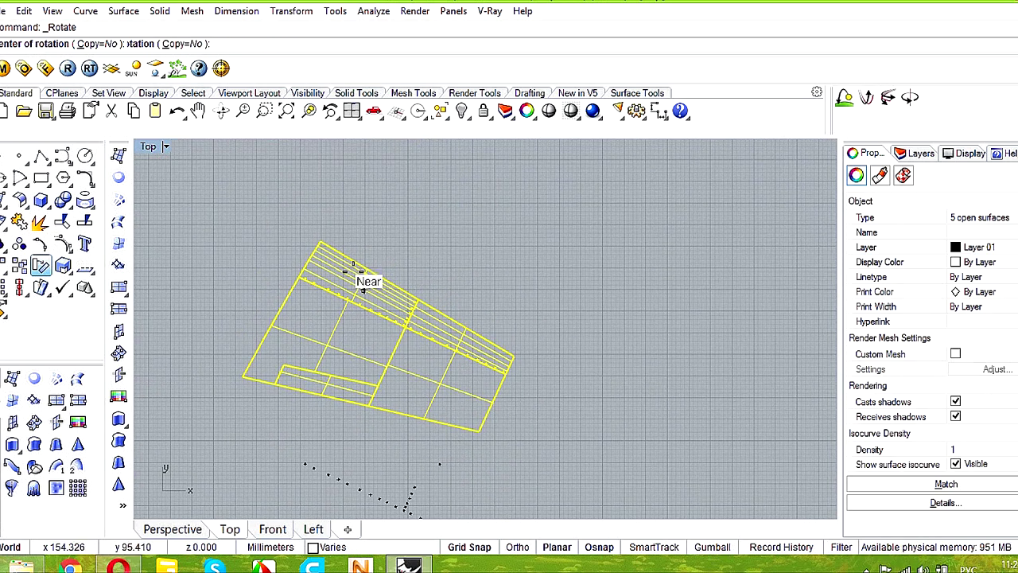
left_click(320, 242)
left_click(510, 362)
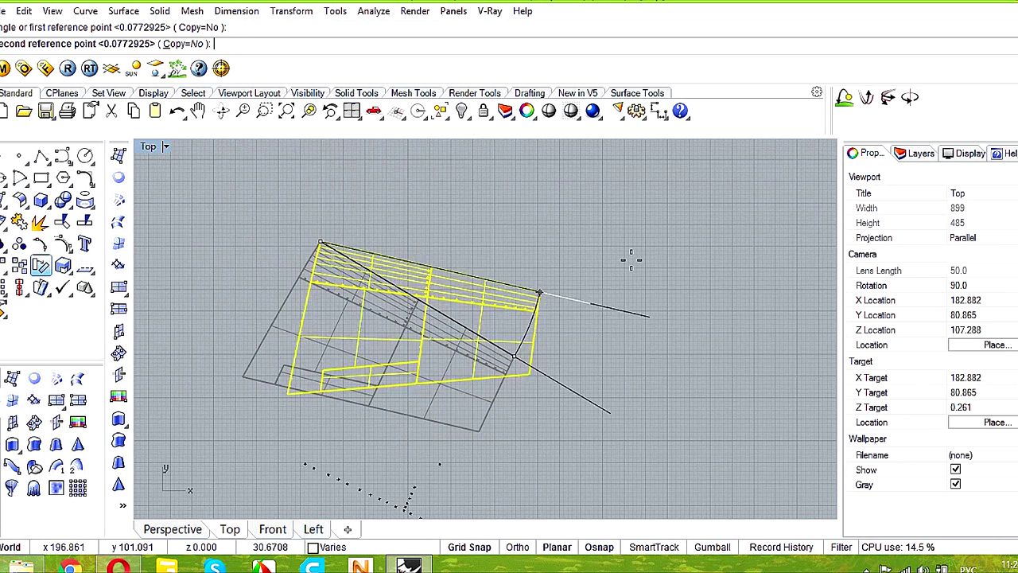
left_click(504, 248)
- Mirror a copy of the five surfaces across the horizontal leading edge to form the opposite wing half
scroll(486, 246, "up", 3)
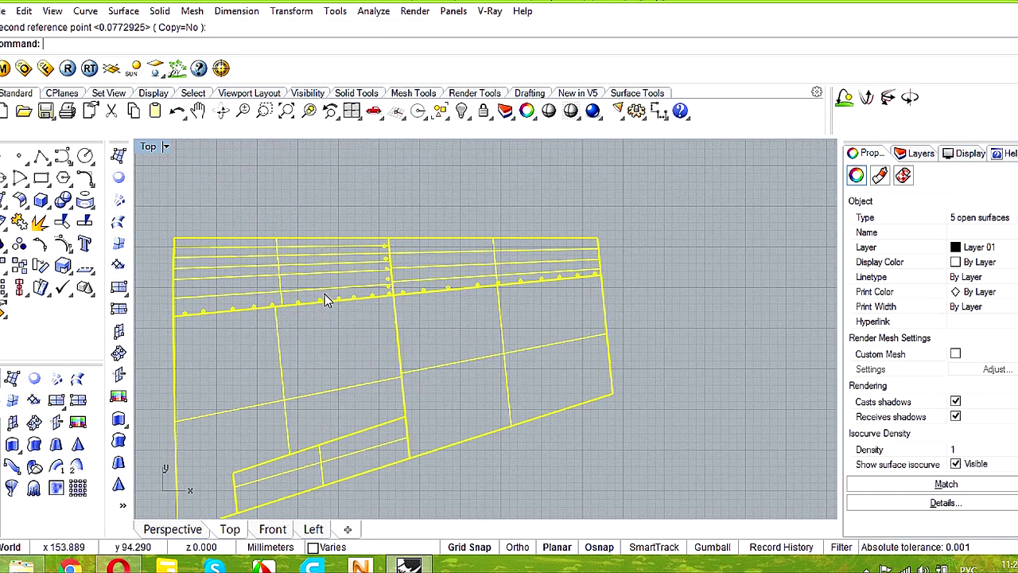
left_click(21, 267)
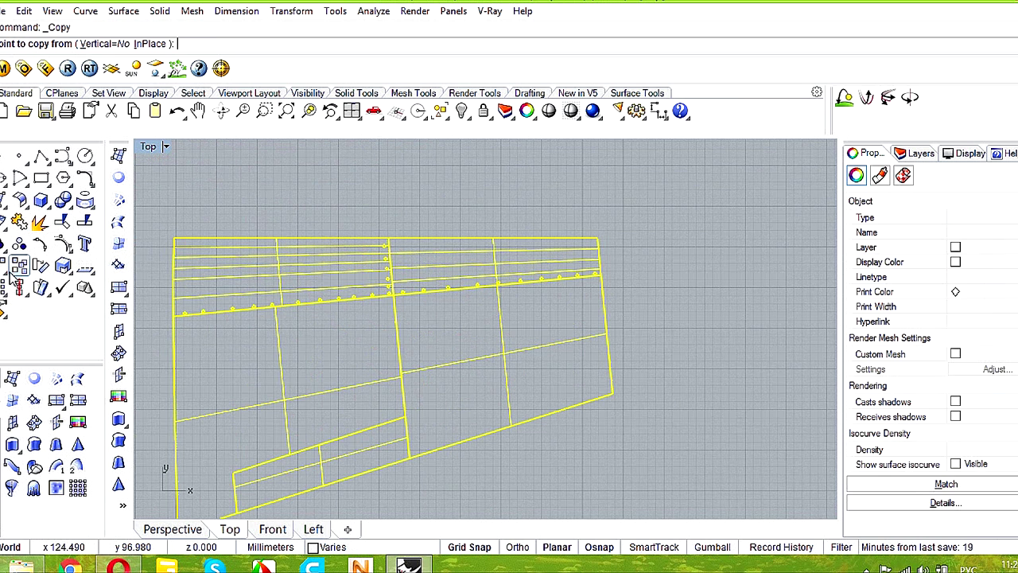
left_click(11, 275)
left_click(111, 274)
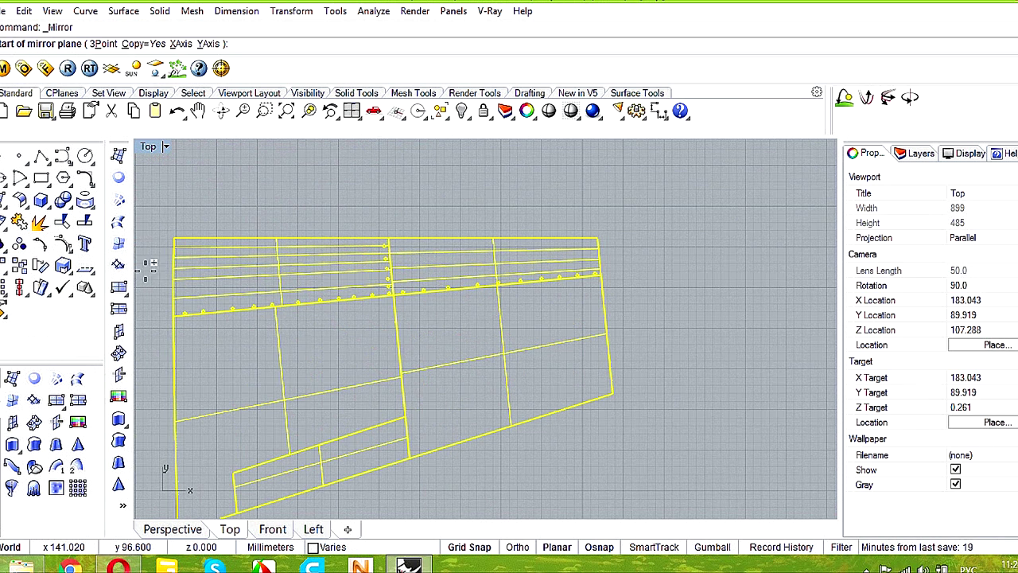
left_click(172, 239)
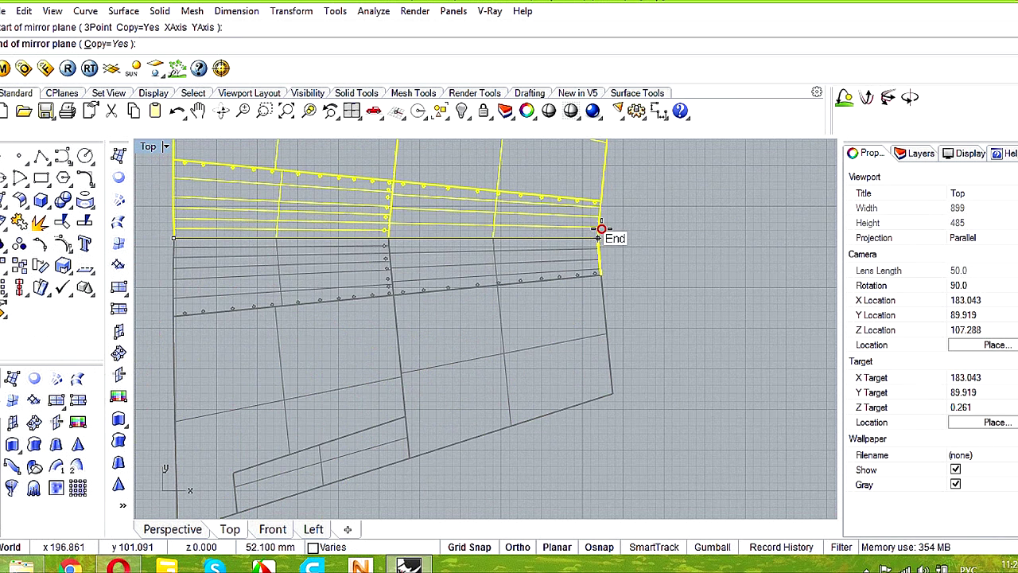
left_click(598, 237)
scroll(621, 246, "down", 5)
left_click(641, 276)
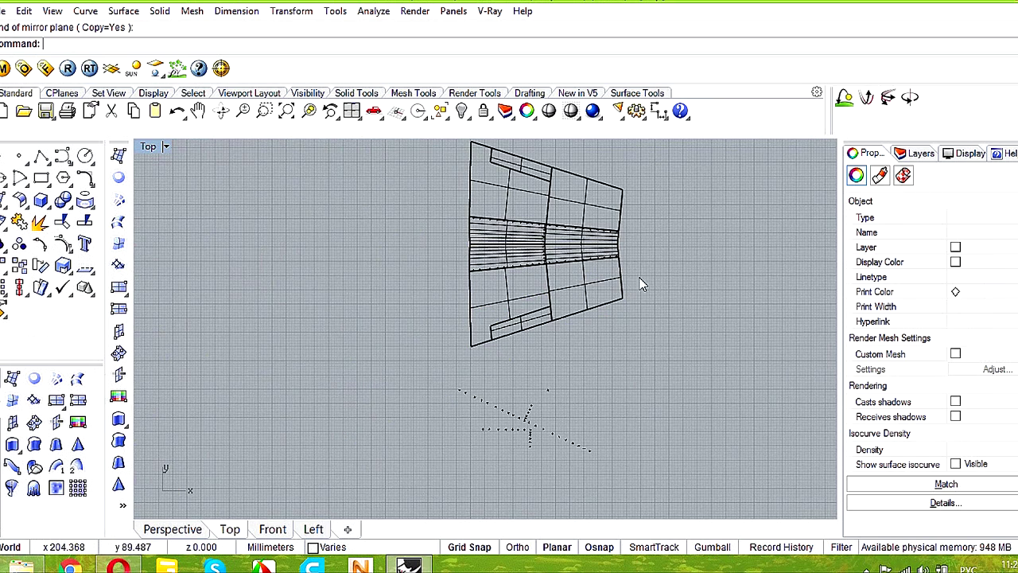
- Delete the leftover loose rivet surfaces below the mirrored wing pattern
left_click_drag(508, 471, 509, 470)
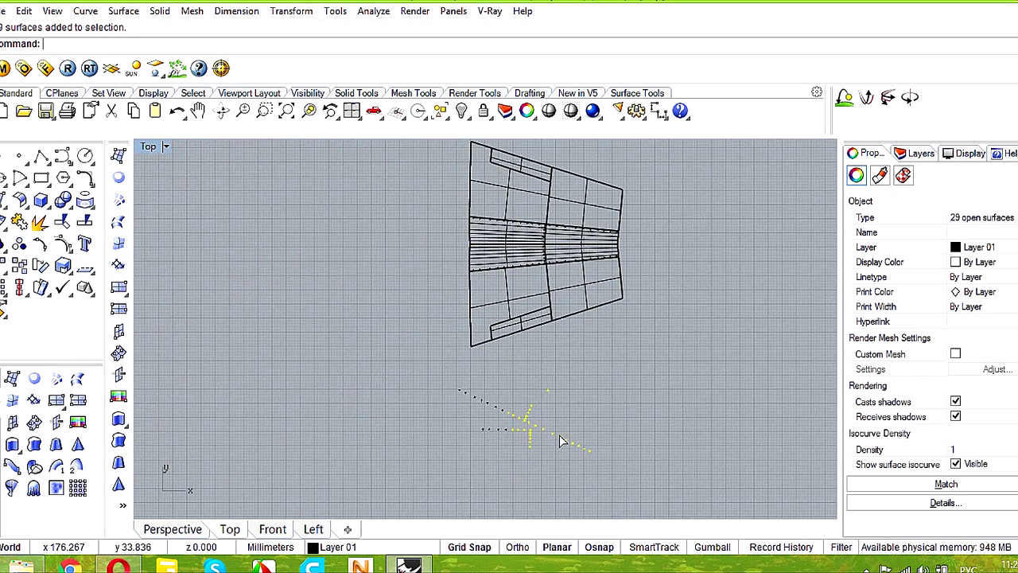
key("Delete")
scroll(498, 286, "up", 5)
scroll(518, 219, "up", 8)
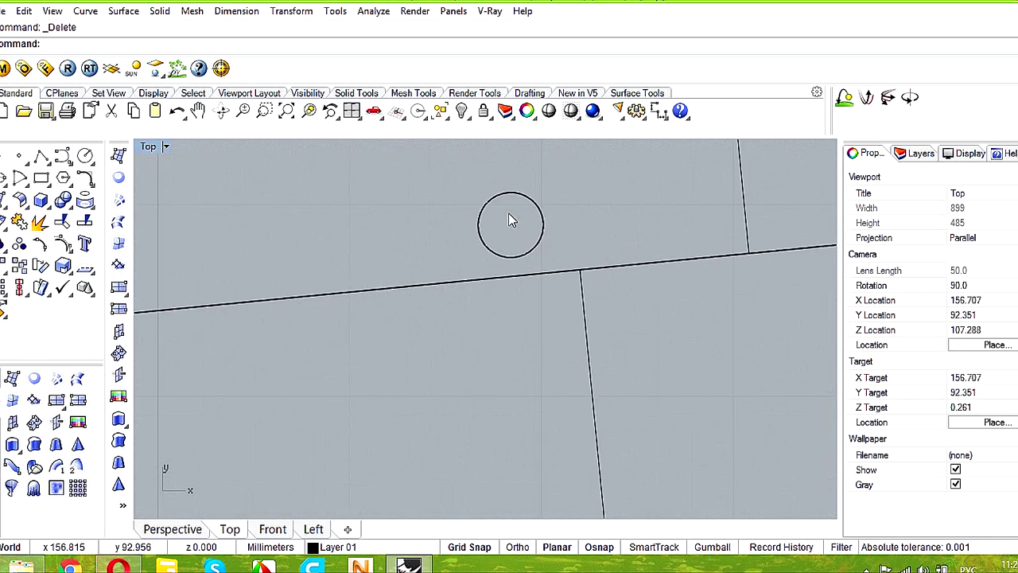
scroll(513, 233, "down", 10)
right_click_drag(533, 253, 461, 356)
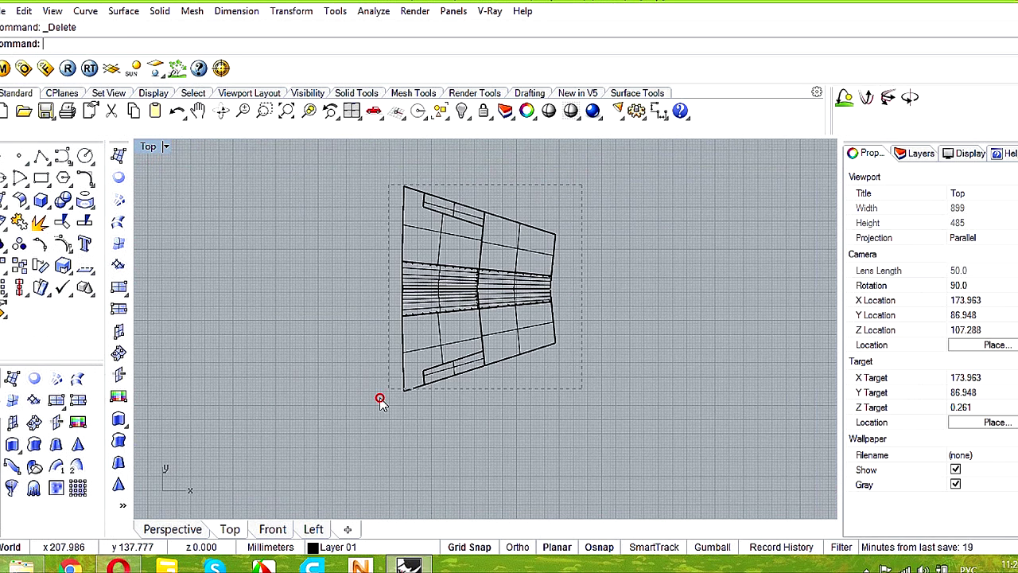
- Create silhouette curves from all ten wing pattern surfaces and move the curves to an empty area beside them
left_click_drag(380, 402, 380, 401)
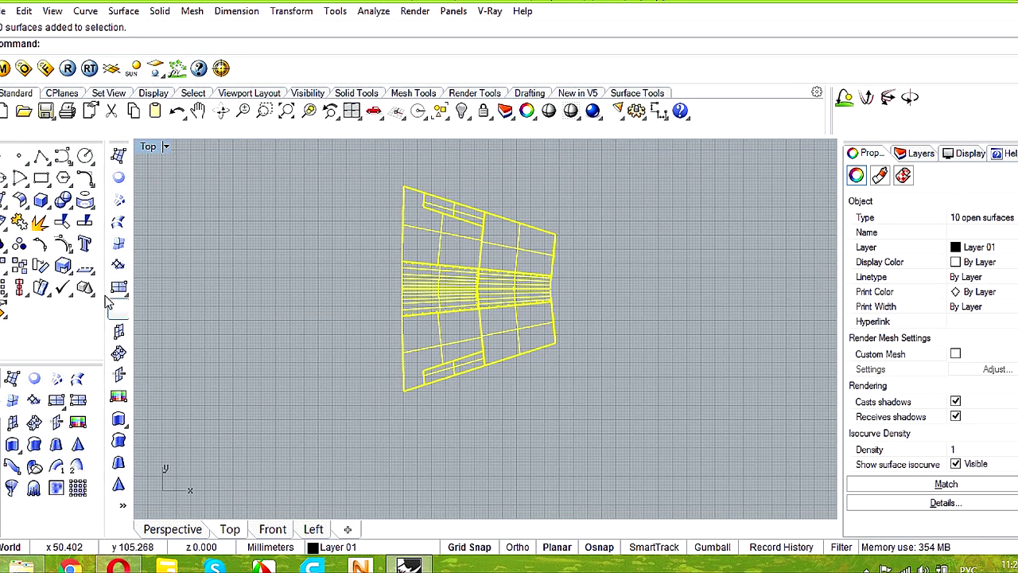
left_click(92, 205)
left_click(239, 230)
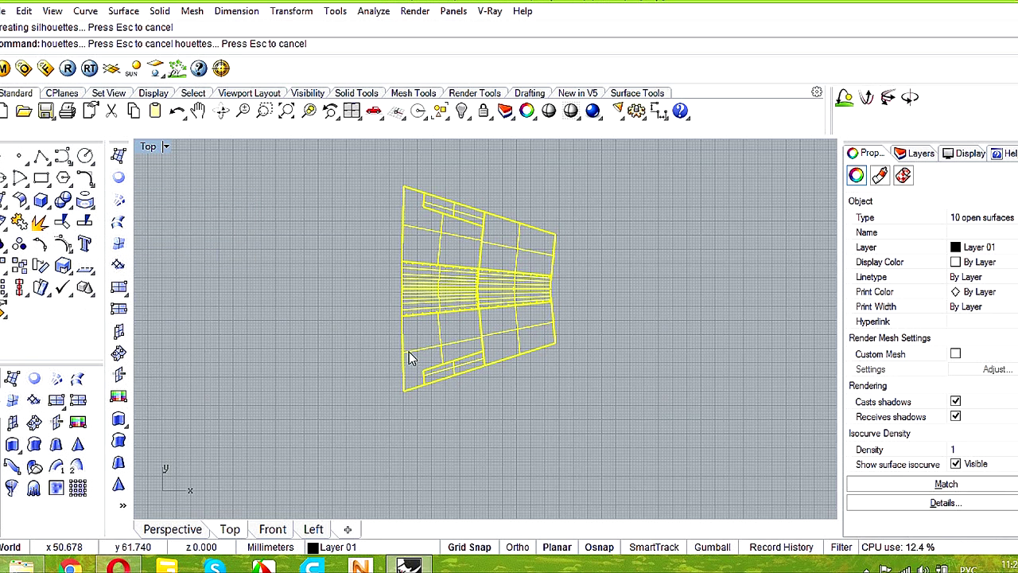
left_click_drag(406, 358, 601, 370)
left_click_drag(714, 358, 719, 359)
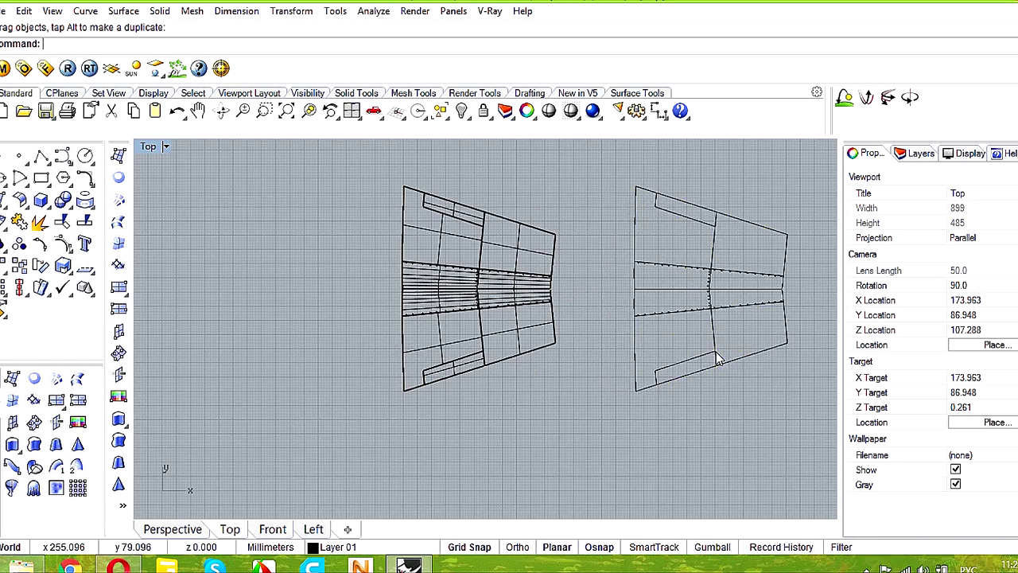
- Examine the extracted wing outline, its panel lines and its rivet circles
scroll(747, 319, "up", 6)
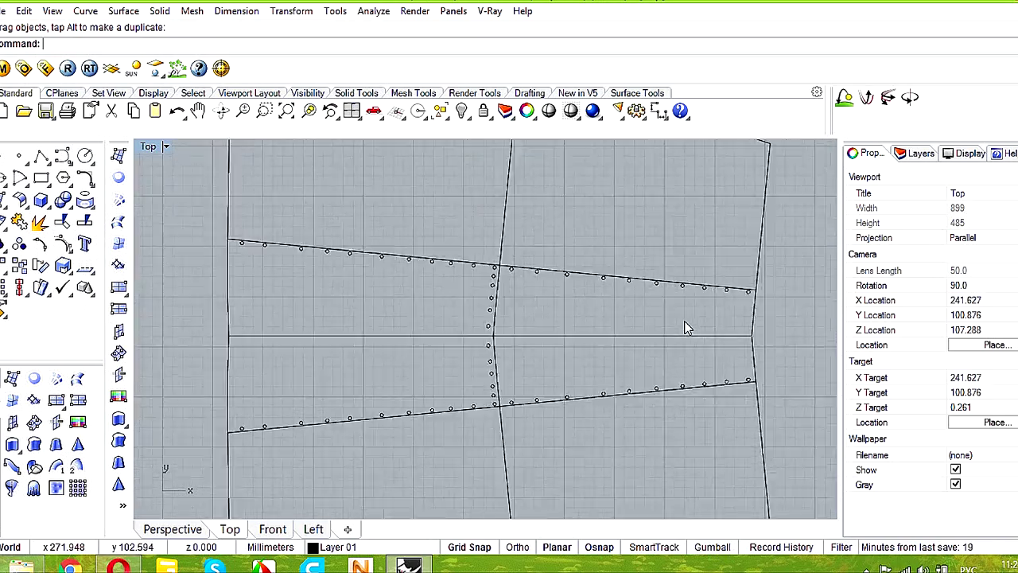
scroll(686, 291, "down", 5)
scroll(602, 207, "up", 4)
scroll(625, 211, "up", 3)
scroll(589, 231, "down", 5)
right_click_drag(536, 241, 498, 272)
scroll(581, 299, "down", 3)
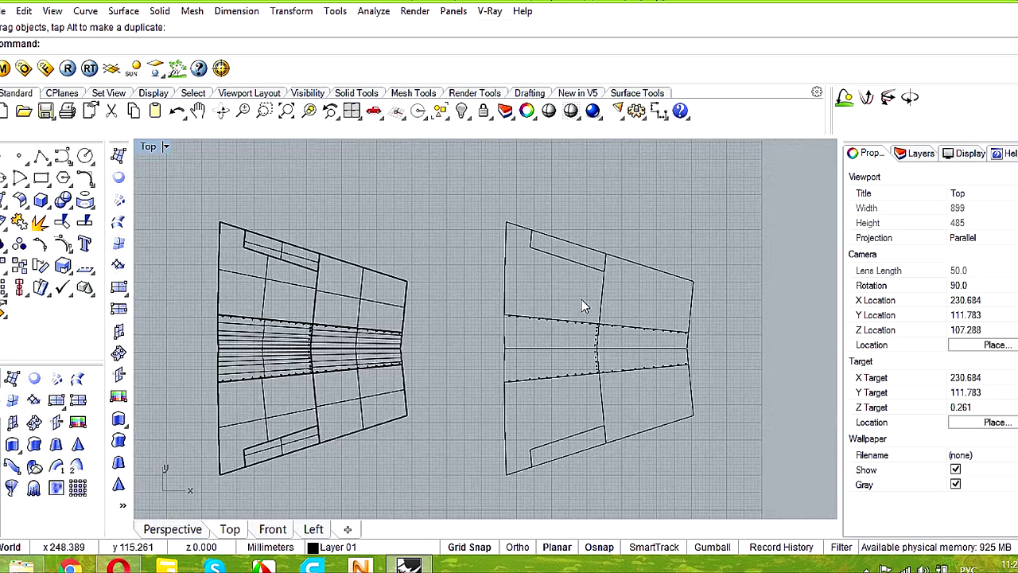
- Delete the duplicate leading-edge curves running along the middle of the wing outline, on both the inner and outer panels
scroll(501, 314, "up", 6)
right_click_drag(682, 380, 485, 312)
left_click(681, 350)
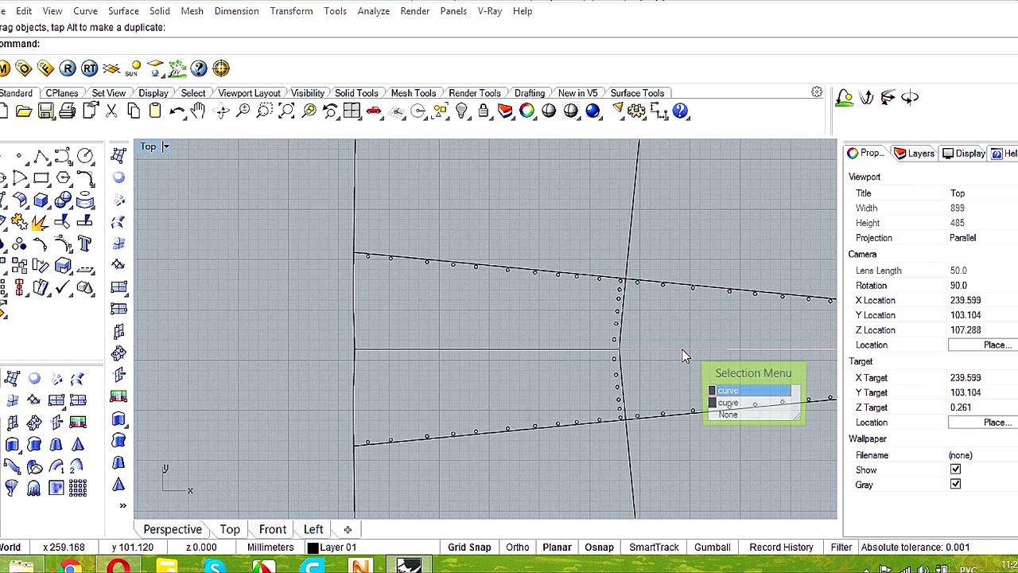
left_click(682, 351)
key("Delete")
left_click(681, 351)
key("Delete")
left_click(568, 349)
key("Return")
key("Delete")
scroll(581, 368, "down", 3)
scroll(587, 382, "up", 3)
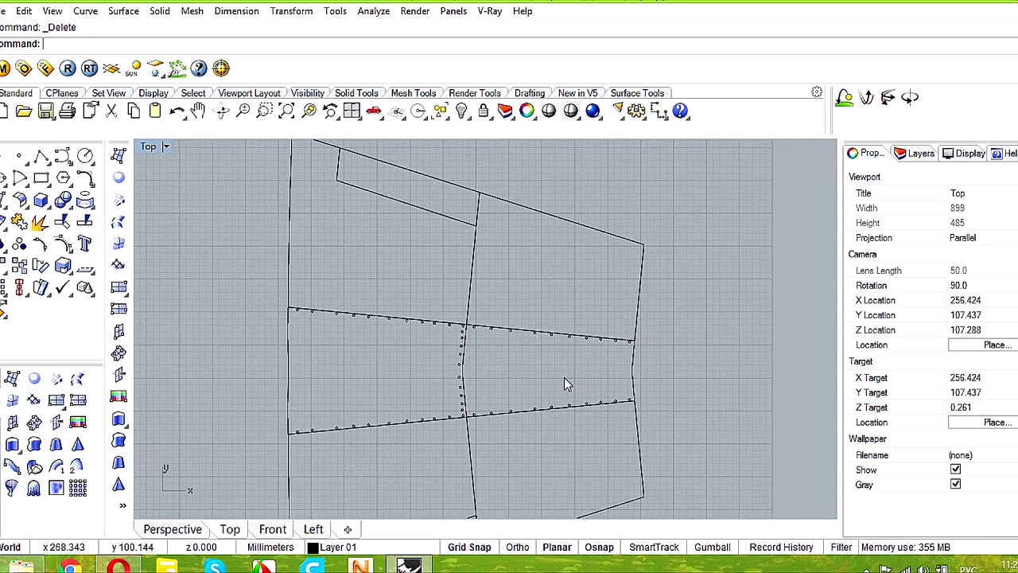
- Delete the original flattened wing surfaces, keeping only the outline curves
scroll(564, 377, "down", 5)
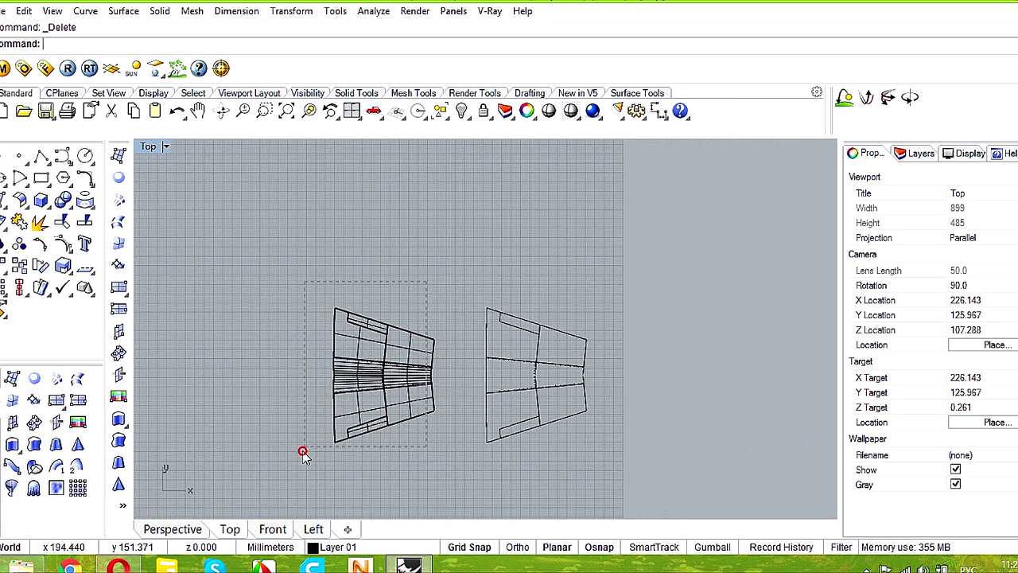
left_click_drag(304, 453, 304, 447)
key("Delete")
- Show the wing and body in a full-size Left view
double_click(150, 146)
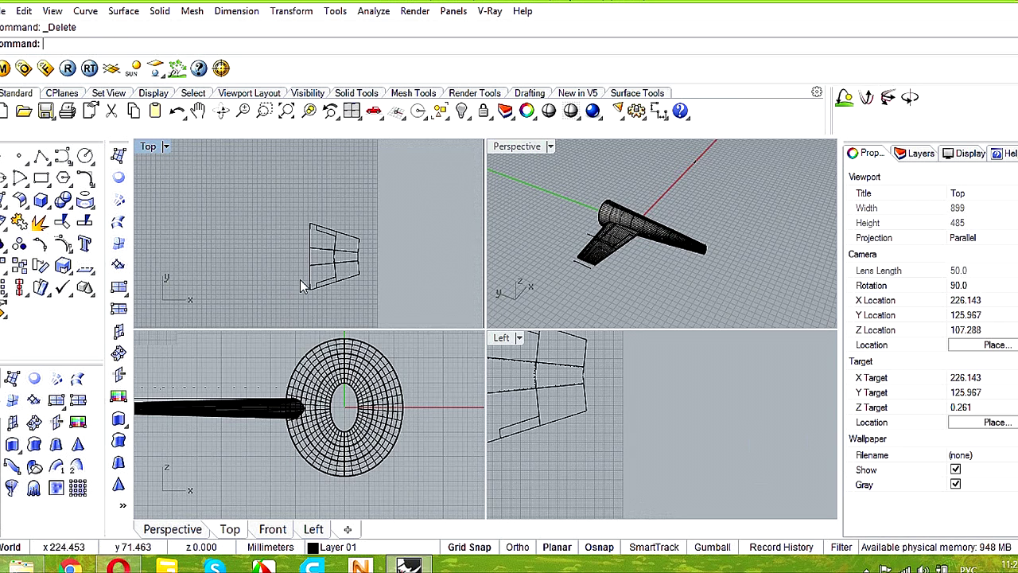
double_click(513, 148)
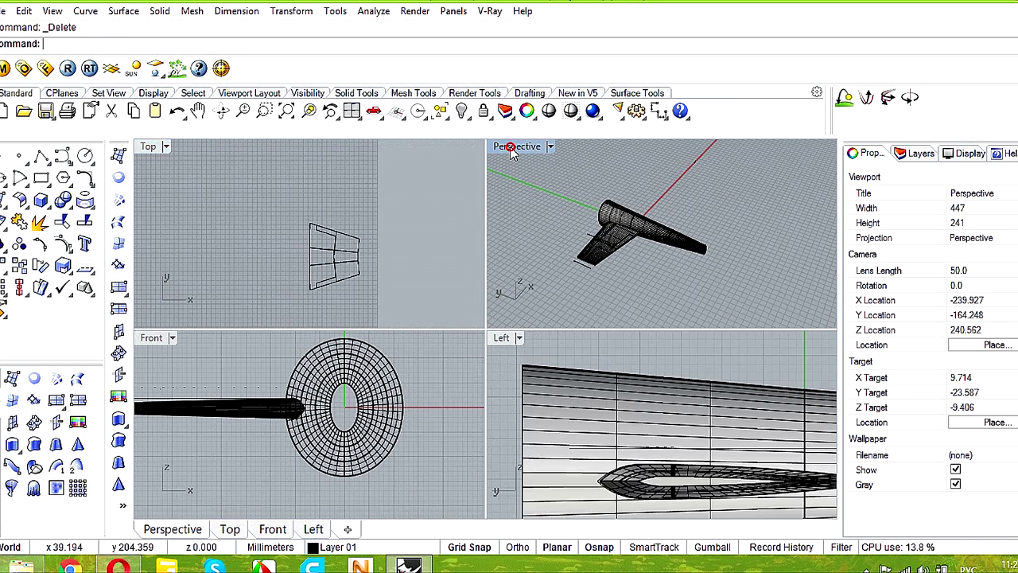
double_click(171, 148)
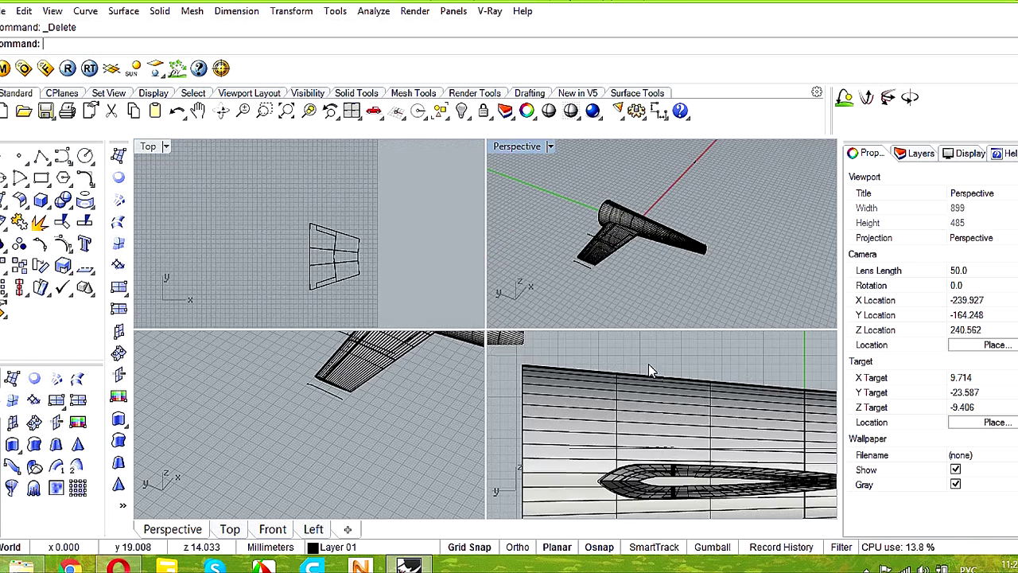
double_click(498, 338)
scroll(628, 410, "down", 5)
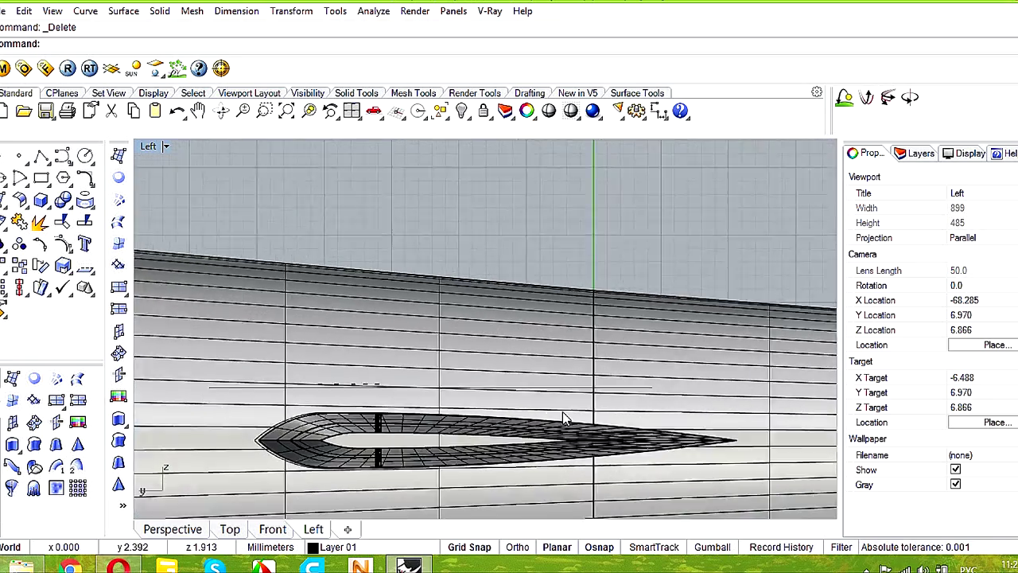
- Draw a small window circle in the Left view, just beyond the wide end of the body and above the wing line
scroll(618, 412, "up", 4)
scroll(613, 411, "down", 5)
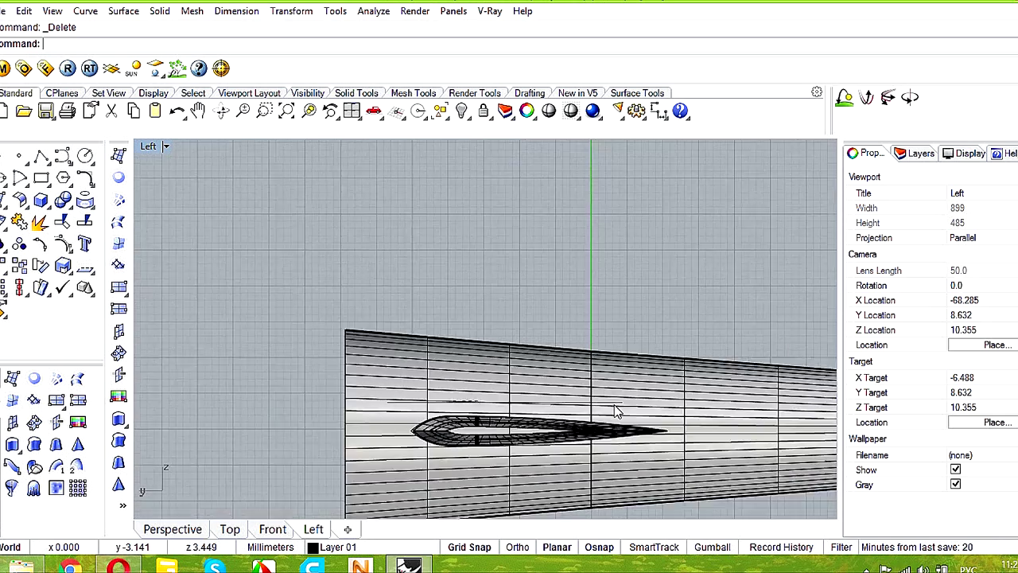
scroll(599, 380, "up", 2)
scroll(708, 411, "down", 3)
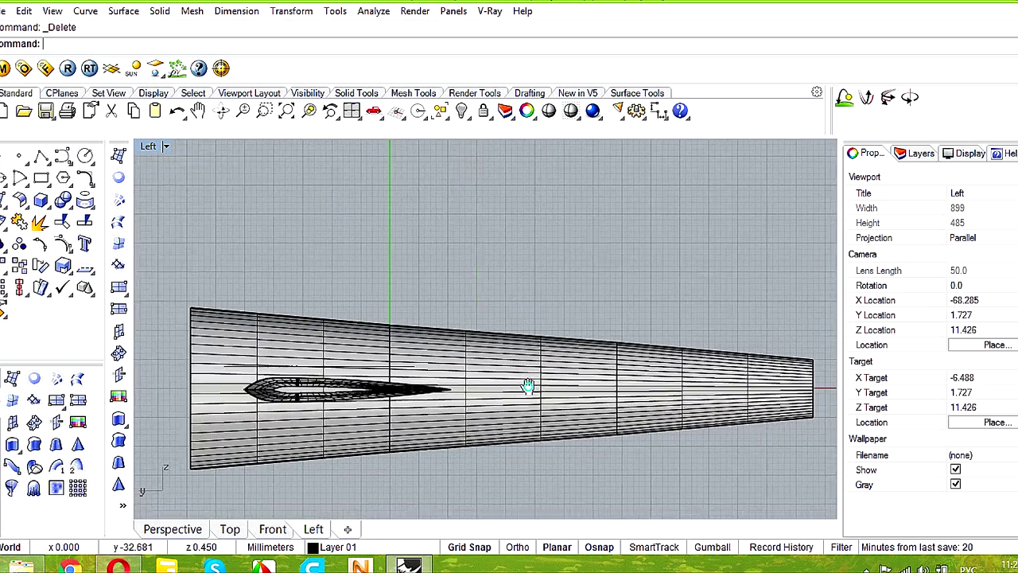
scroll(527, 386, "up", 3)
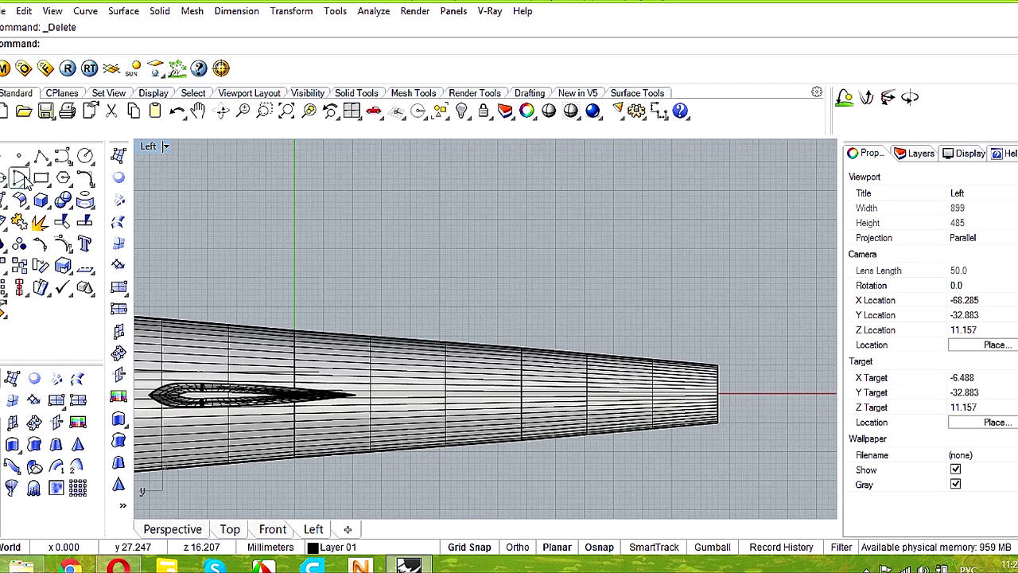
left_click(85, 156)
scroll(658, 316, "up", 6)
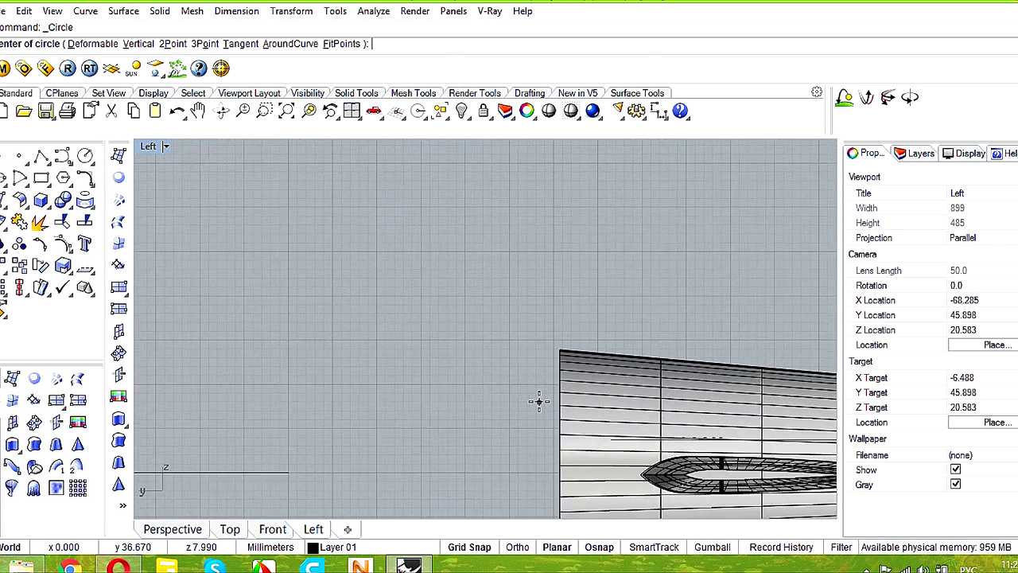
left_click(501, 412)
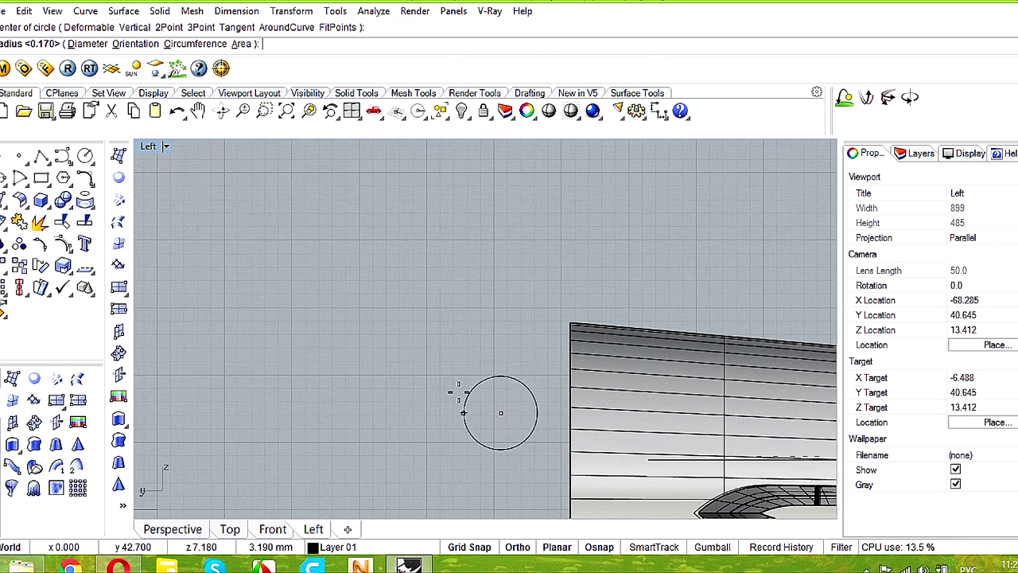
left_click(478, 405)
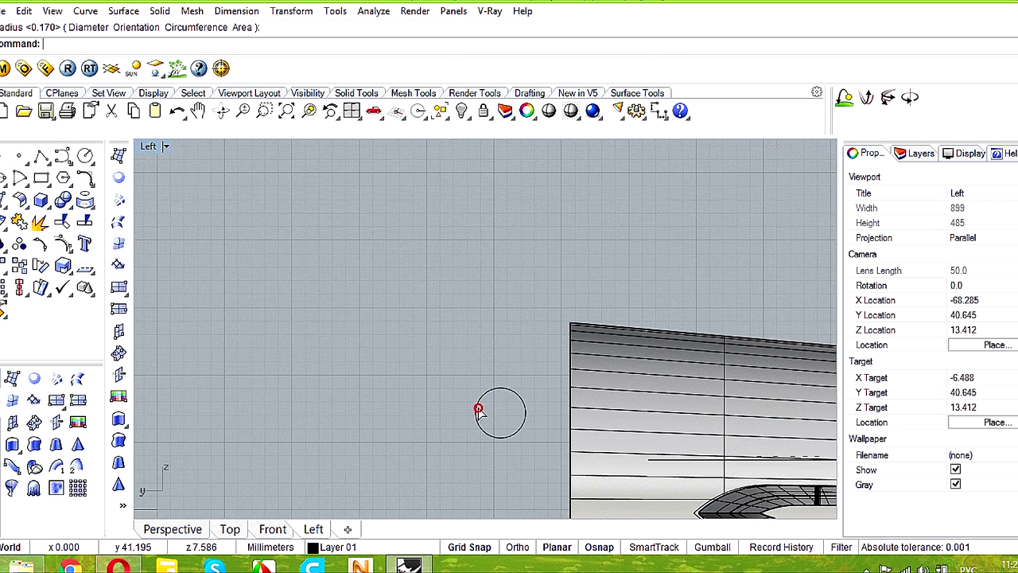
- Move the circle in the Front view so it sits beside the body, above the wing root, and check it in Perspective
left_click(479, 409)
double_click(159, 149)
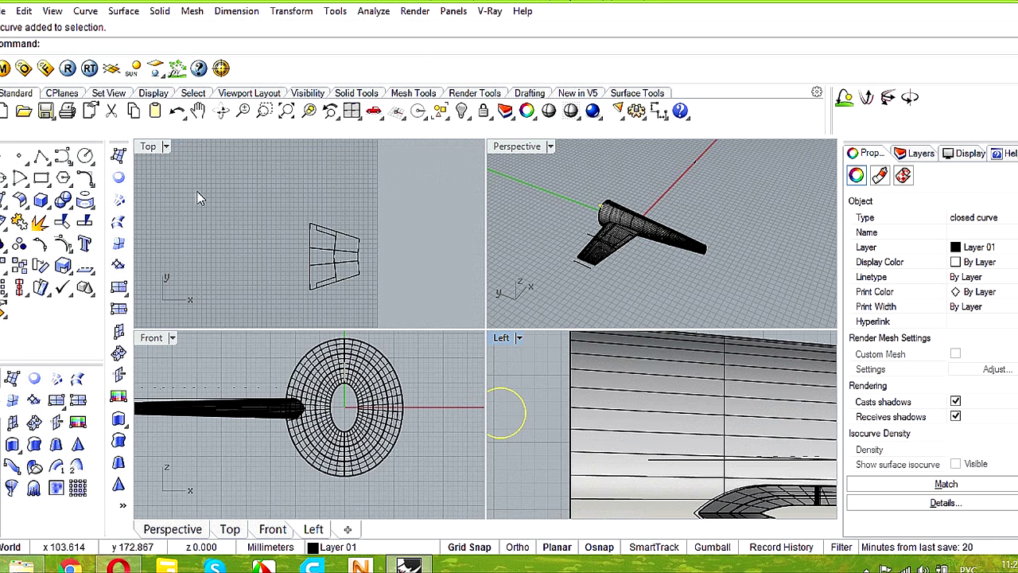
double_click(151, 338)
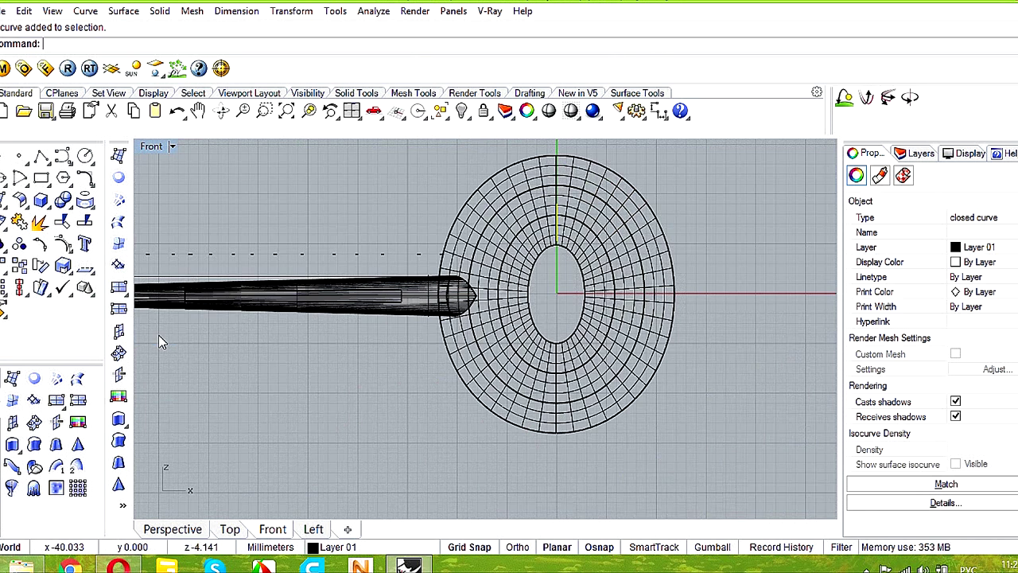
left_click_drag(557, 245, 435, 235)
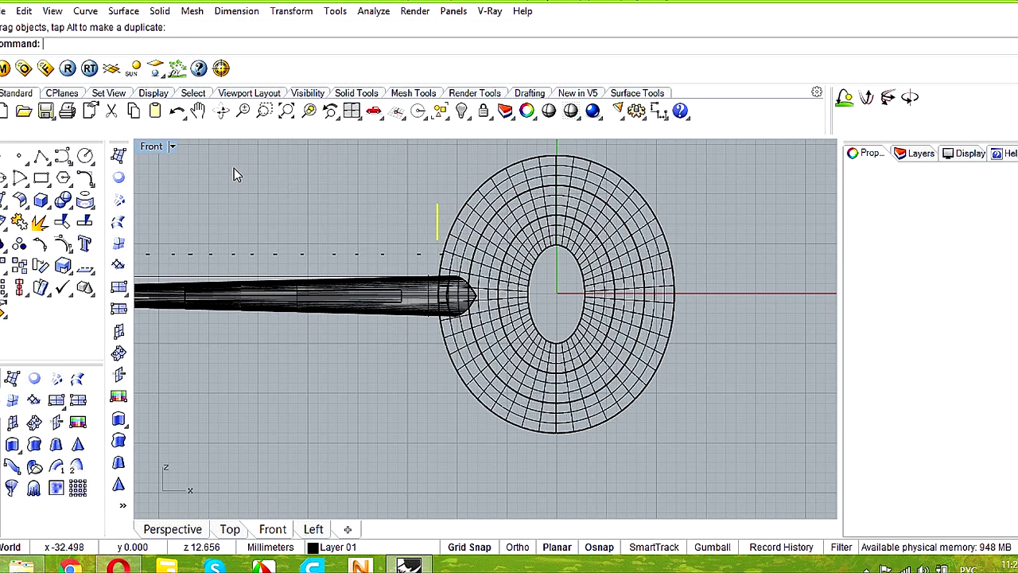
double_click(151, 146)
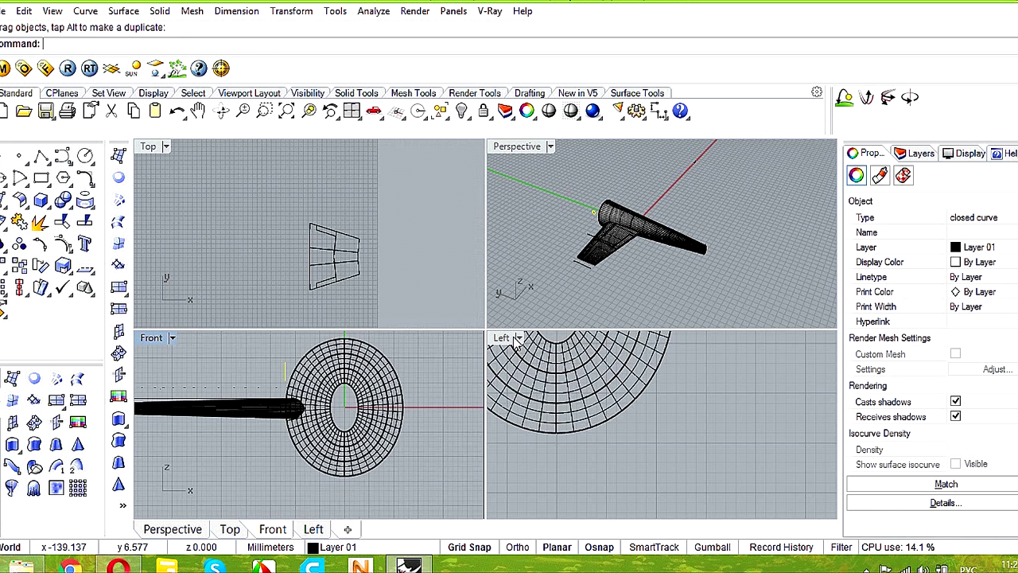
double_click(509, 146)
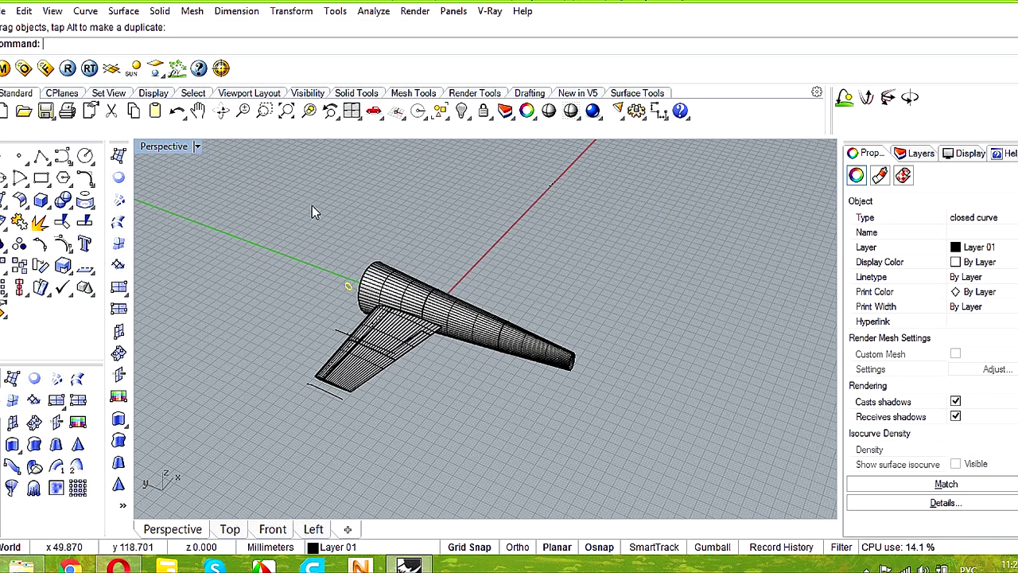
- Copy the circle in the Left view to four positions in a straight row along the body above the wing
double_click(151, 147)
double_click(499, 337)
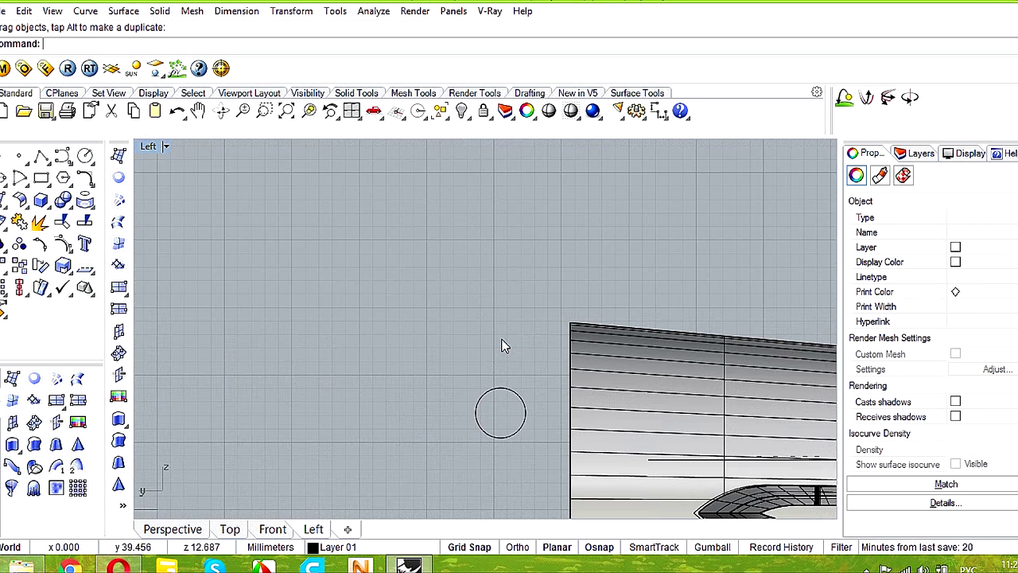
left_click(519, 390)
right_click_drag(304, 288, 301, 287)
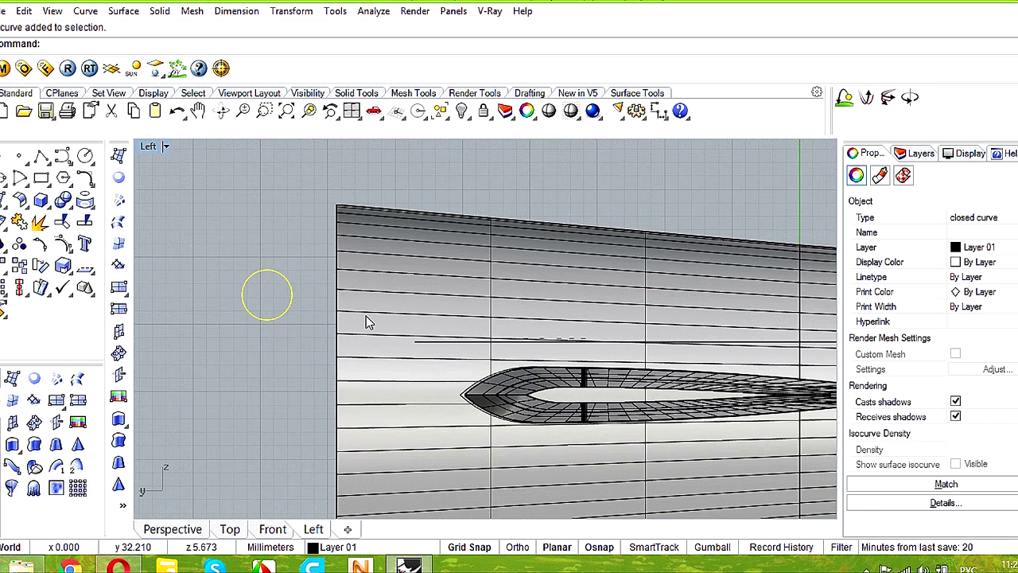
left_click(19, 265)
left_click(260, 319)
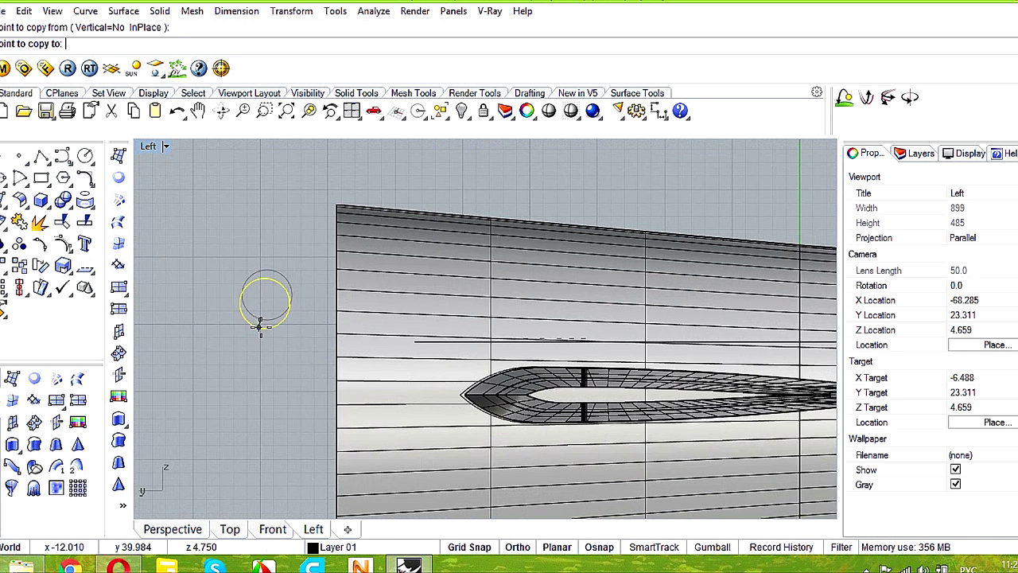
left_click(413, 319)
left_click(529, 319)
left_click(641, 319)
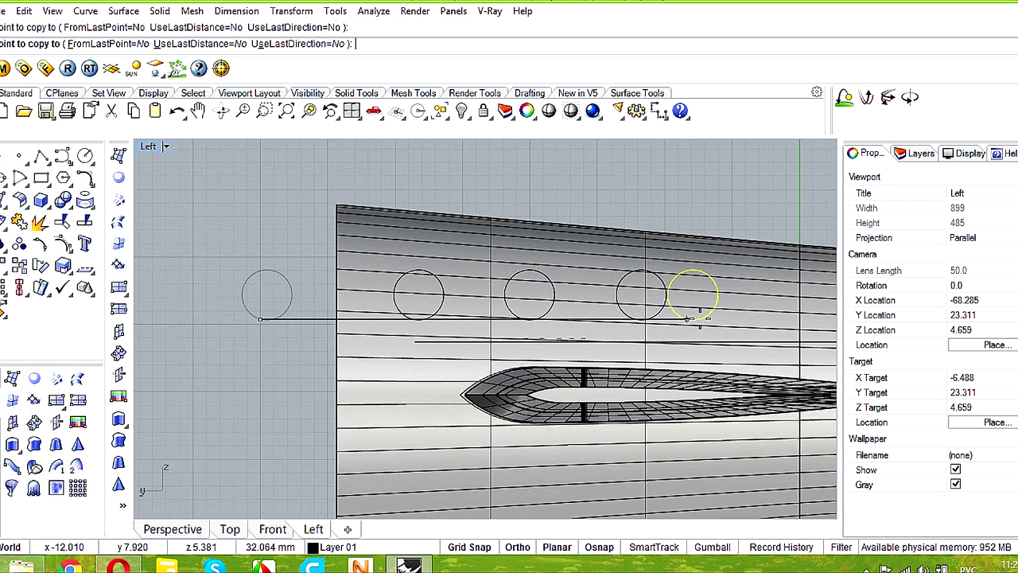
left_click(729, 320)
right_click(727, 323)
- Split the body surface with the four copied circles as cutting objects to make separate window pieces
left_click_drag(624, 186, 573, 266)
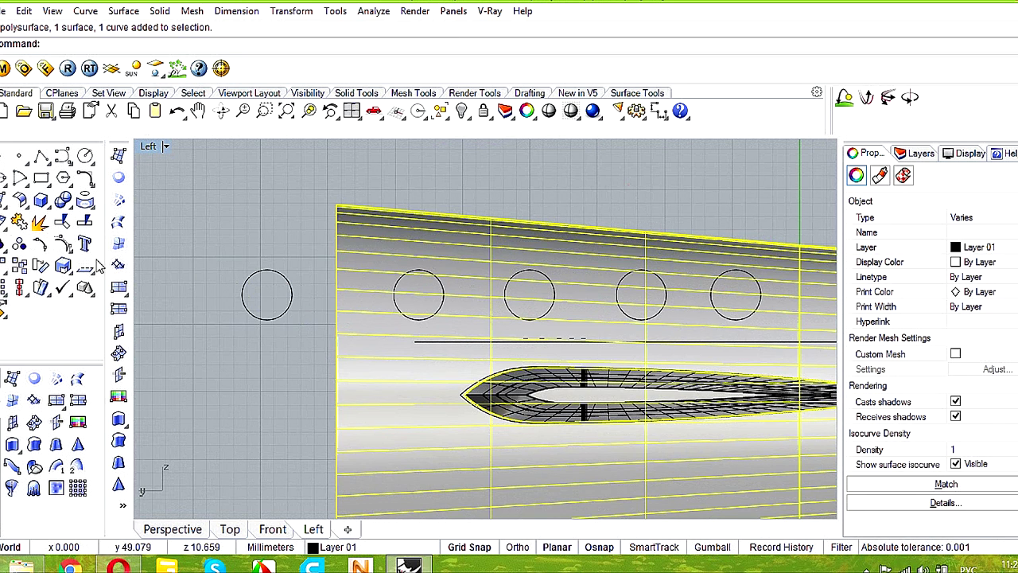
left_click(86, 223)
left_click(402, 312)
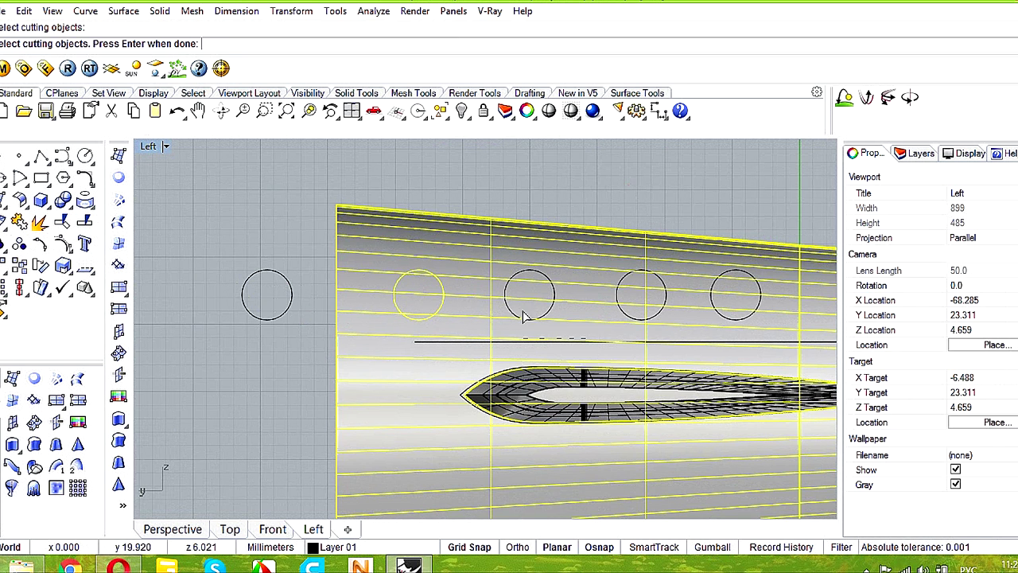
left_click(540, 315)
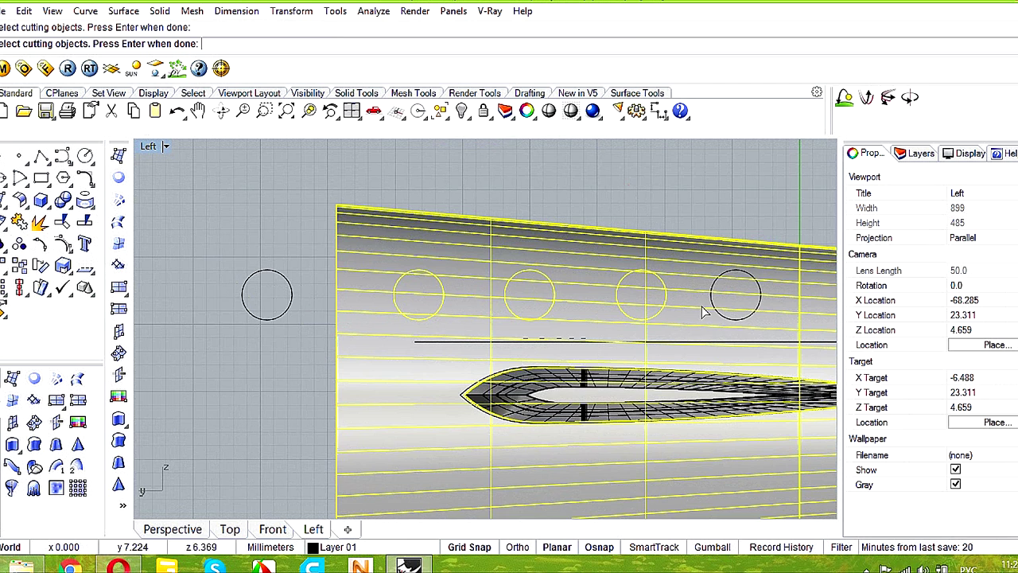
key("Return")
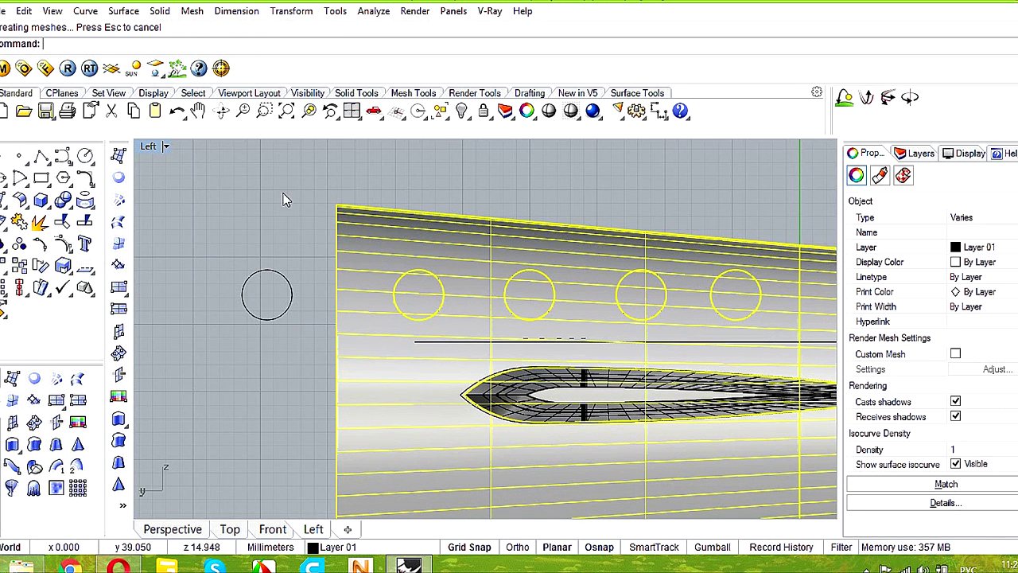
- Show the split body close up in a full-size Perspective view from the wing side
double_click(147, 149)
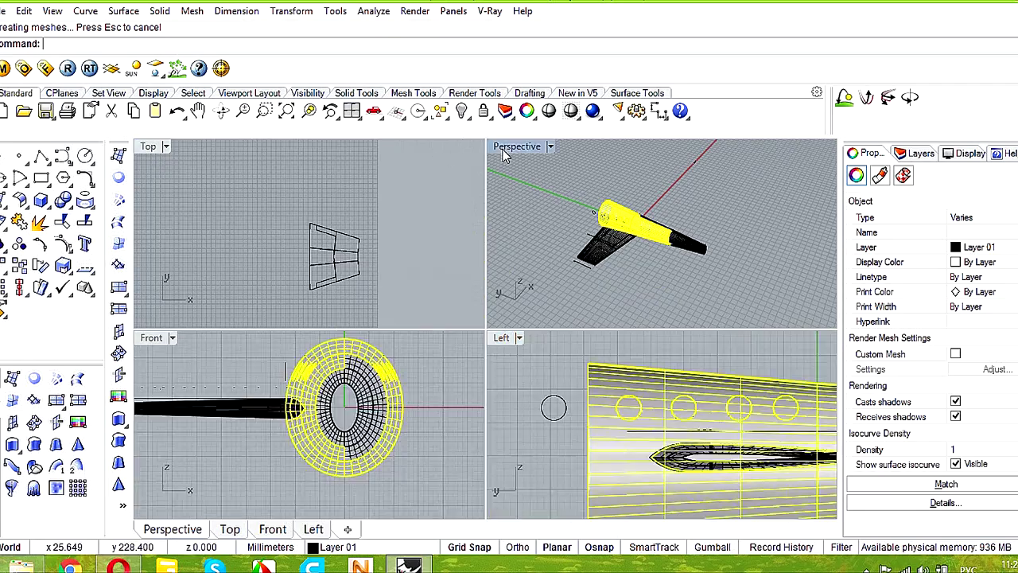
double_click(503, 148)
right_click_drag(351, 252, 514, 290)
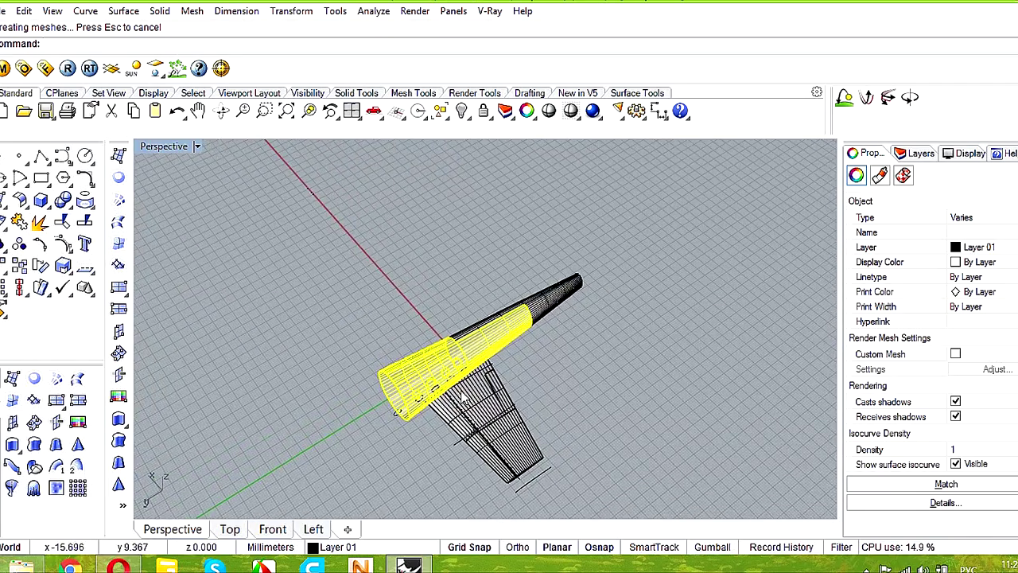
scroll(442, 386, "up", 6)
right_click_drag(444, 390, 434, 343)
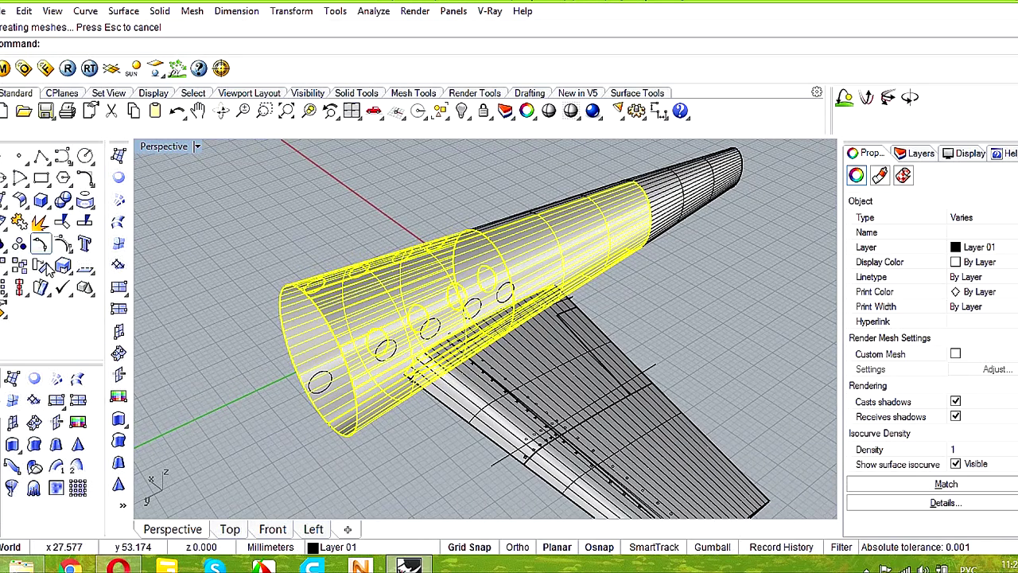
- Try to join the split body pieces, inspect the window circles, and undo the join
left_click(18, 224)
left_click(194, 330)
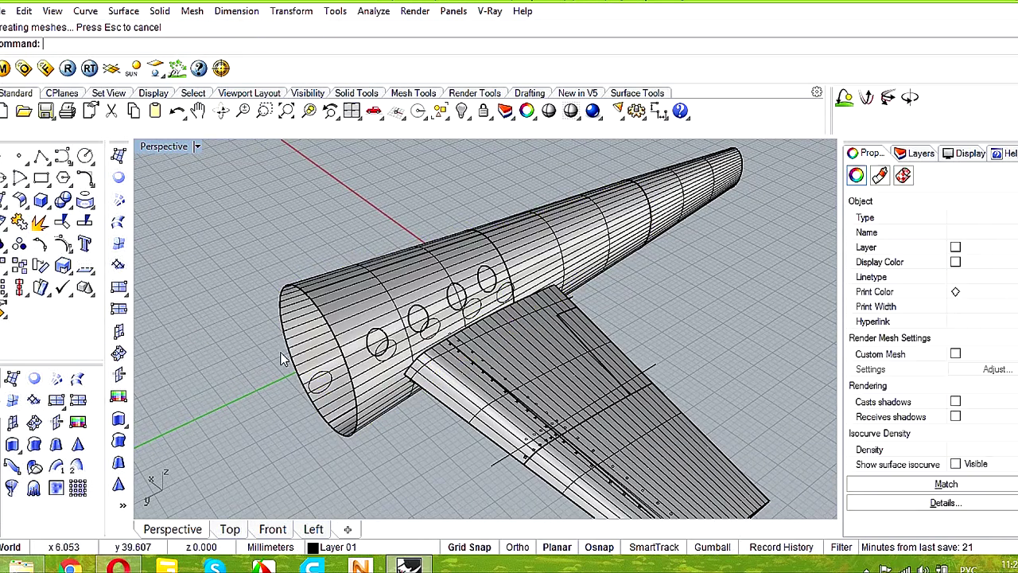
scroll(410, 350, "up", 2)
scroll(414, 345, "up", 5)
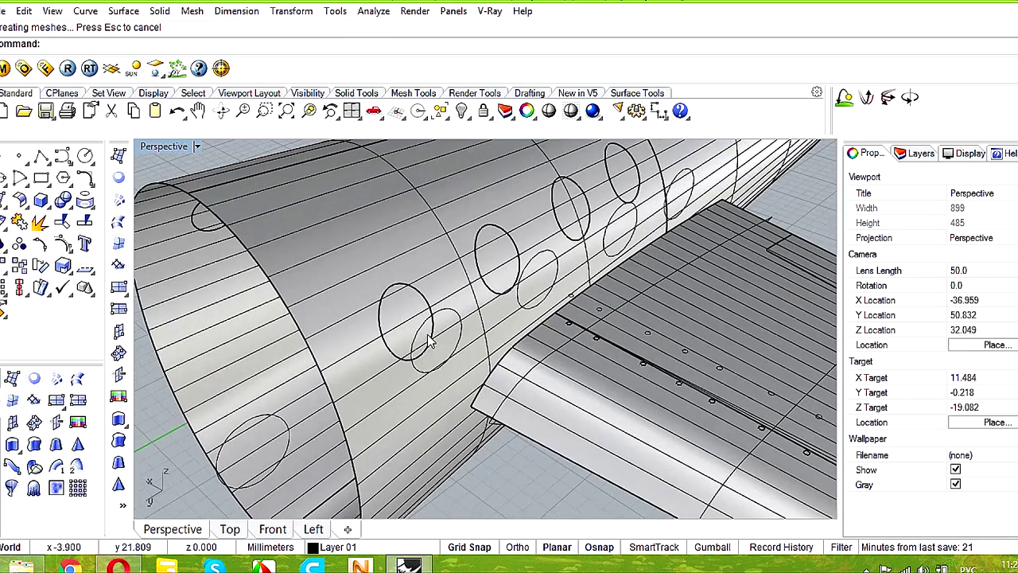
left_click(177, 111)
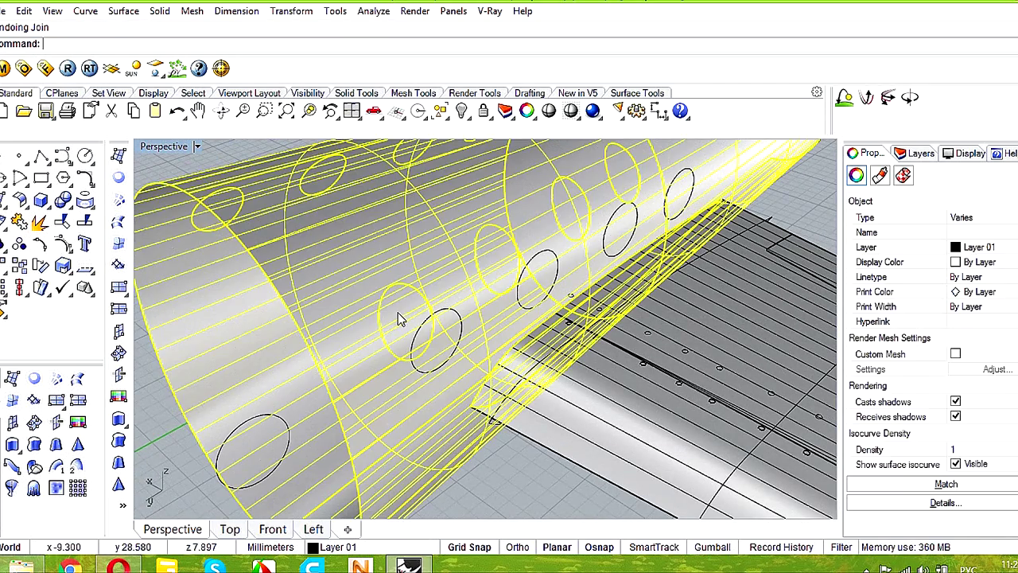
- Set the material of the eight round window surfaces on both sides of the body to be assigned by Object
left_click(391, 310)
left_click(489, 247, "shift")
left_click(577, 212, "shift")
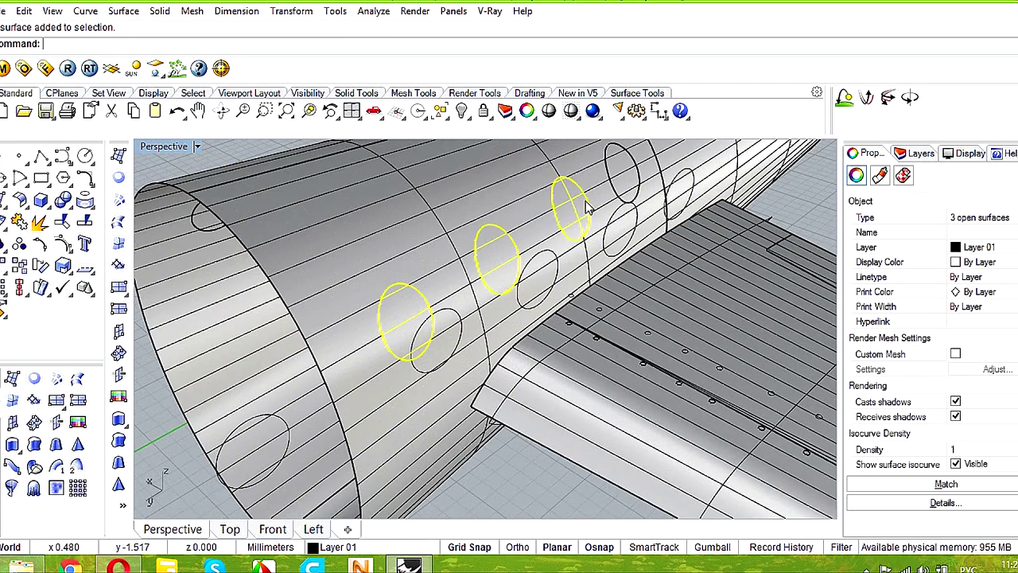
left_click(624, 172, "shift")
right_click_drag(303, 250, 604, 270)
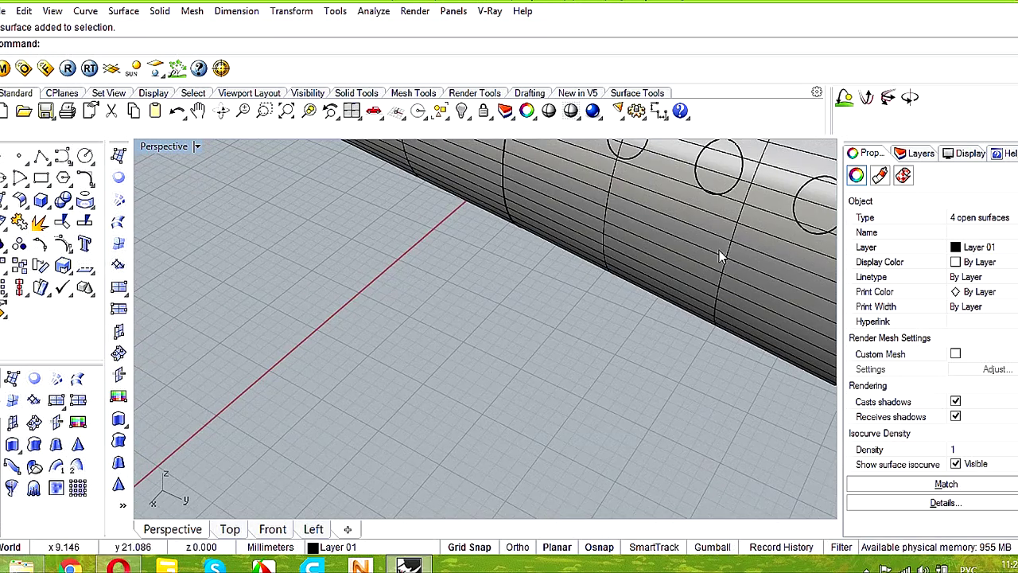
left_click(815, 212, "shift")
left_click(718, 166, "shift")
right_click_drag(718, 171, 619, 235)
left_click(616, 236, "shift")
left_click(538, 207, "shift")
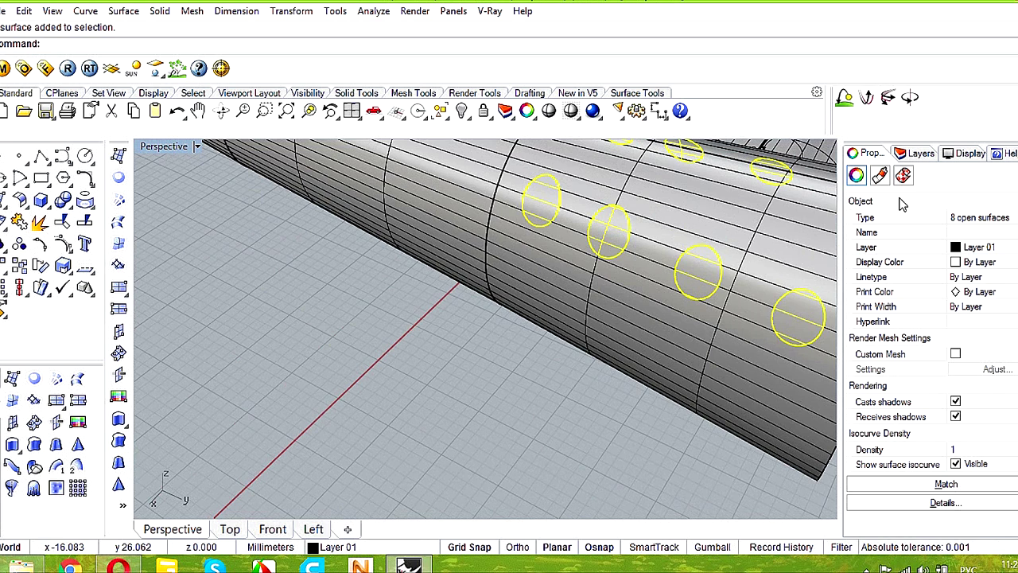
left_click(880, 176)
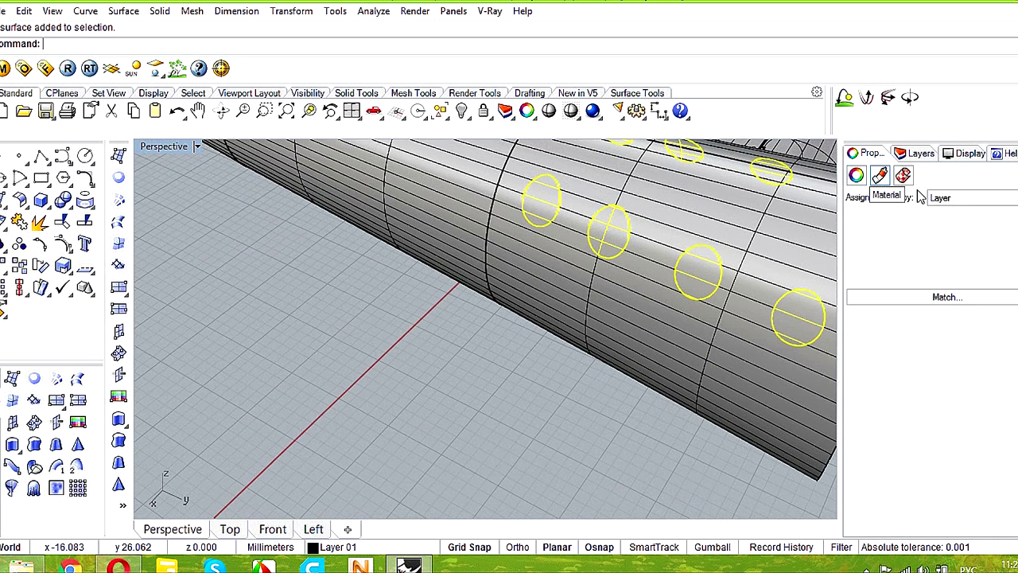
left_click(977, 198)
left_click(980, 230)
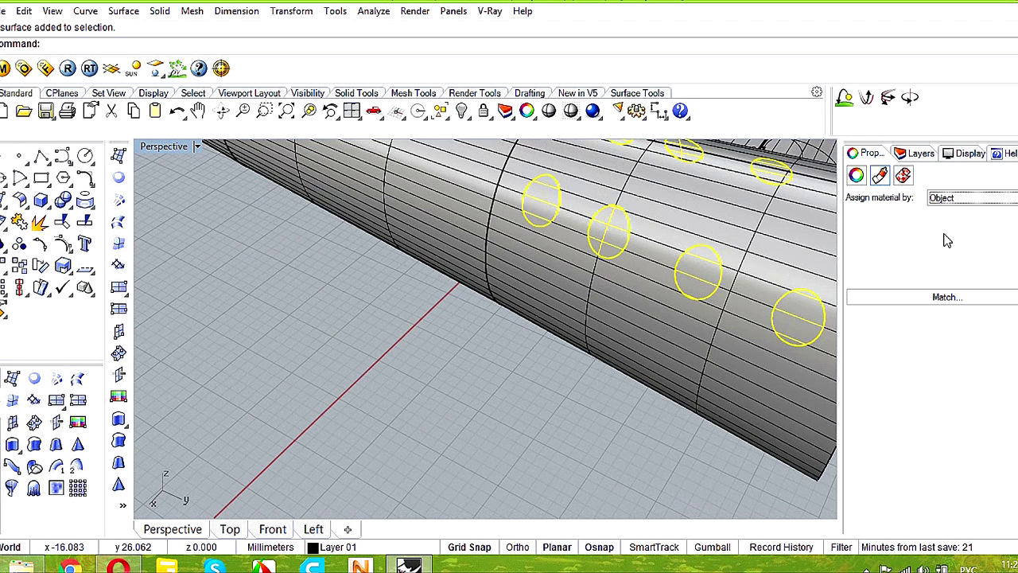
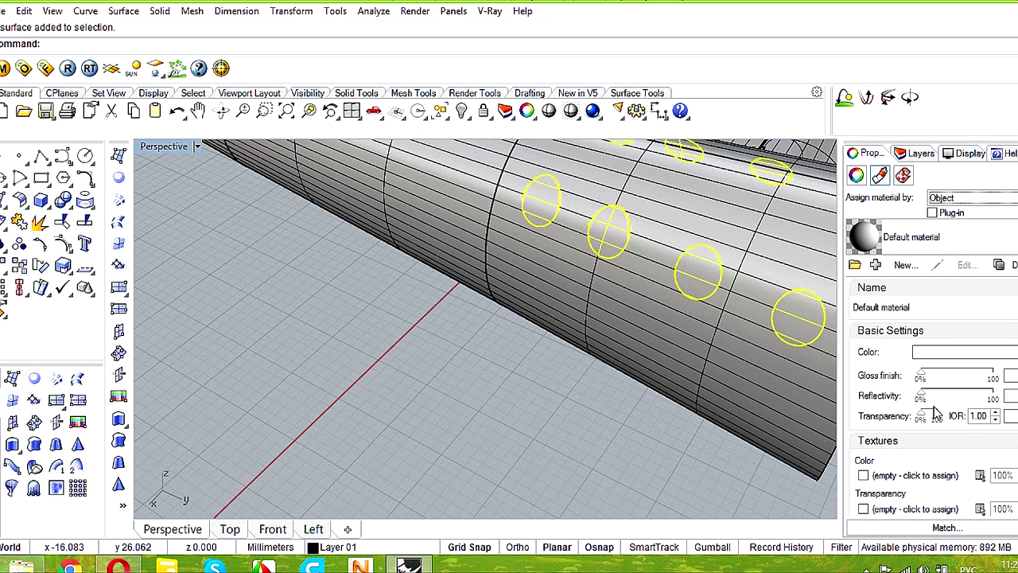
- Give the window material about 38% transparency and a Turquoise color
left_click_drag(927, 420, 930, 418)
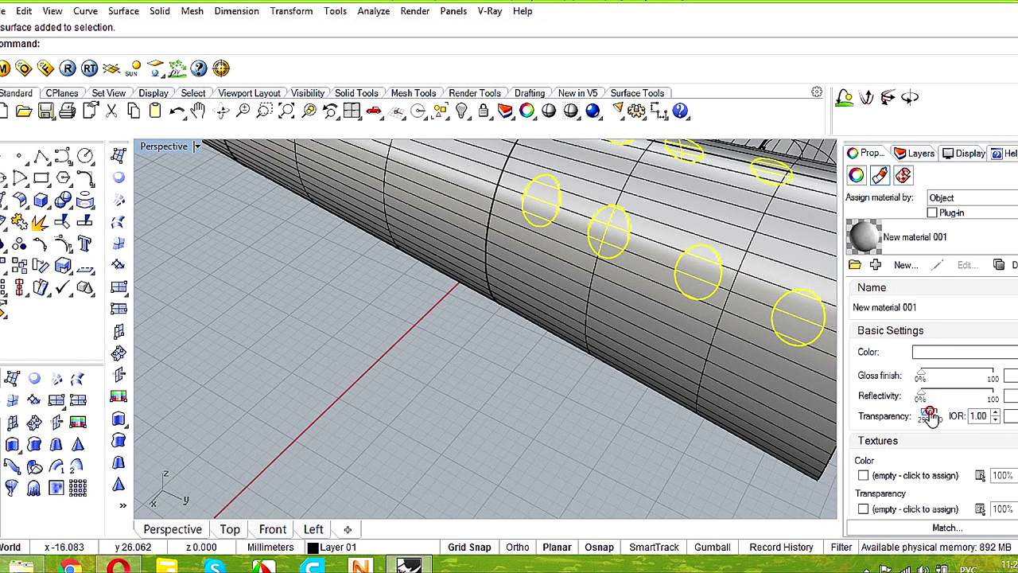
left_click(935, 352)
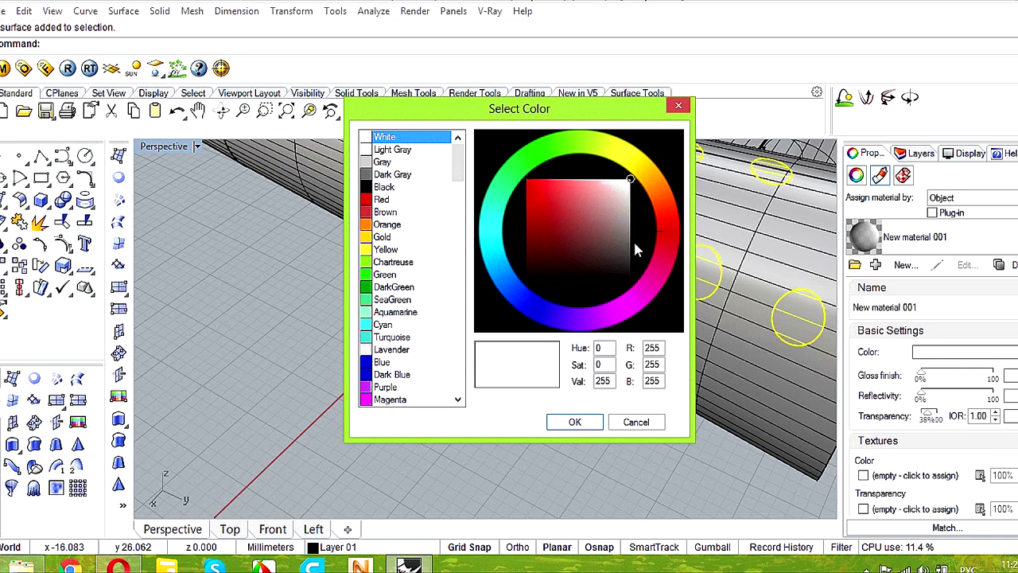
left_click(367, 337)
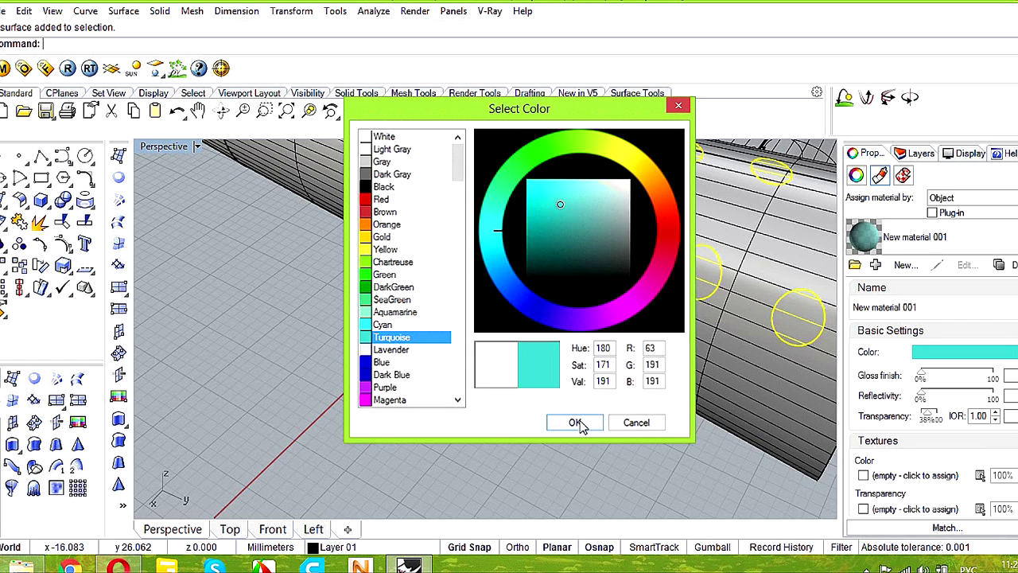
left_click(574, 422)
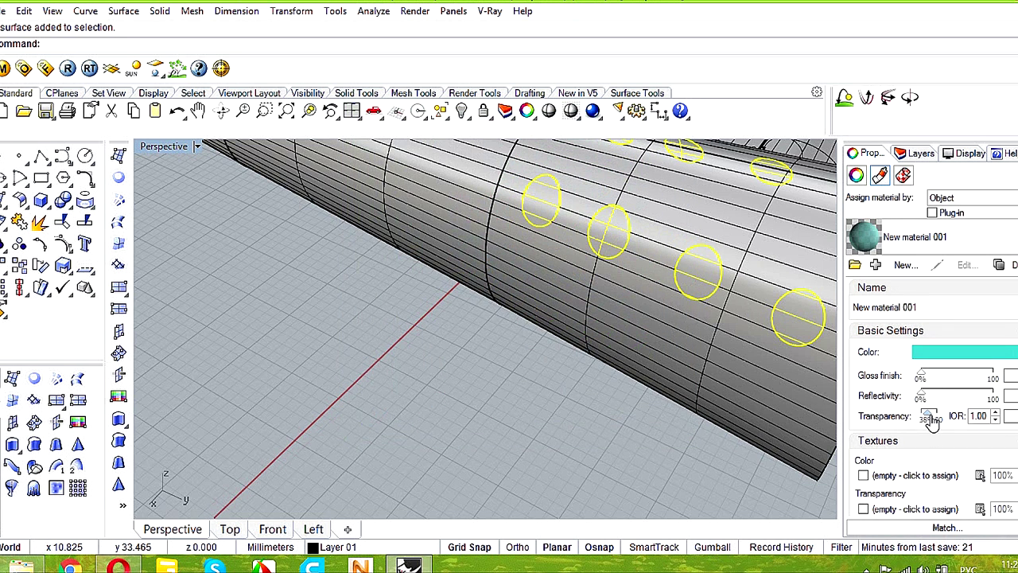
- Set the gloss finish of the window material to about 11%
left_click(935, 419)
left_click_drag(922, 381, 932, 377)
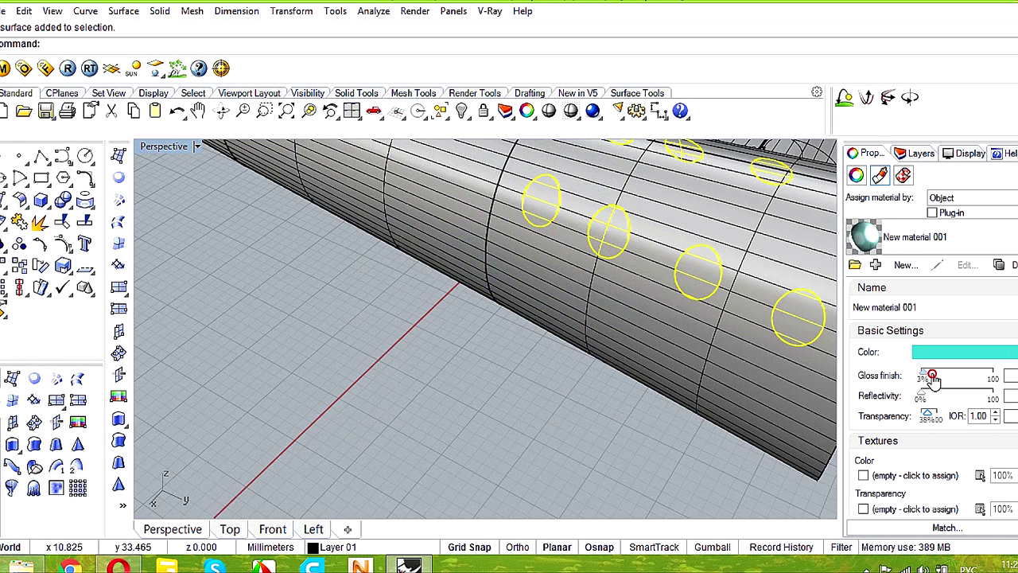
left_click(743, 447)
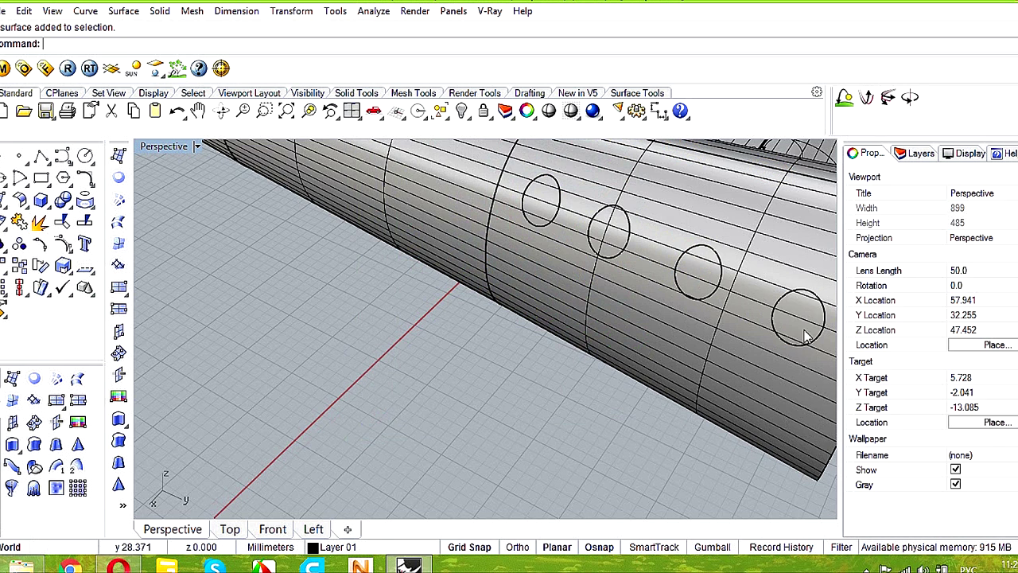
- Set the object display mode of the eight round window surfaces on both sides of the body to Rendered
left_click(761, 330)
left_click(682, 273, "shift")
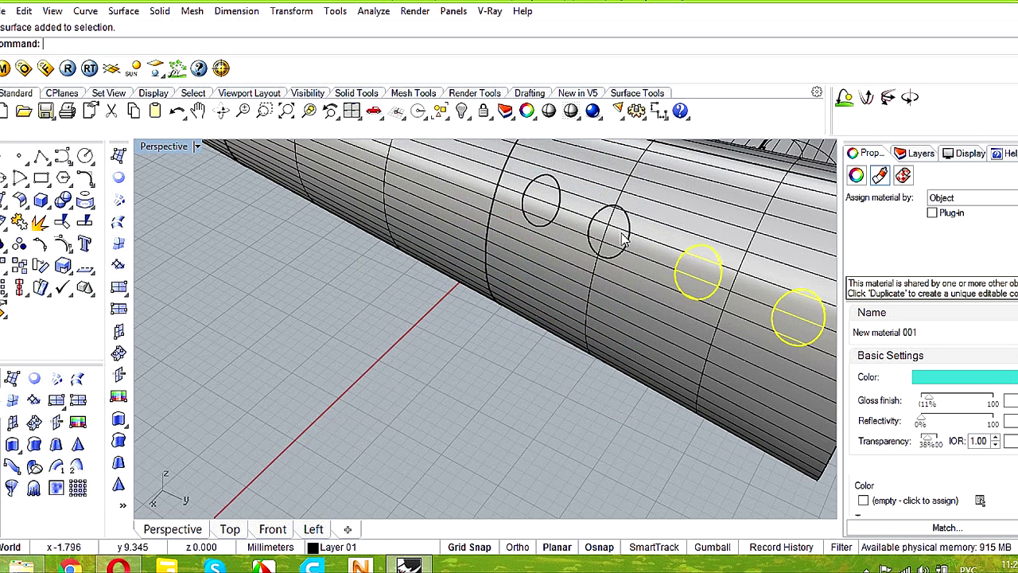
left_click(620, 234, "shift")
left_click(539, 217, "shift")
right_click_drag(668, 313, 469, 350)
left_click(535, 310, "shift")
left_click(477, 367, "shift")
left_click(415, 430, "shift")
left_click(332, 501, "shift")
left_click(572, 113)
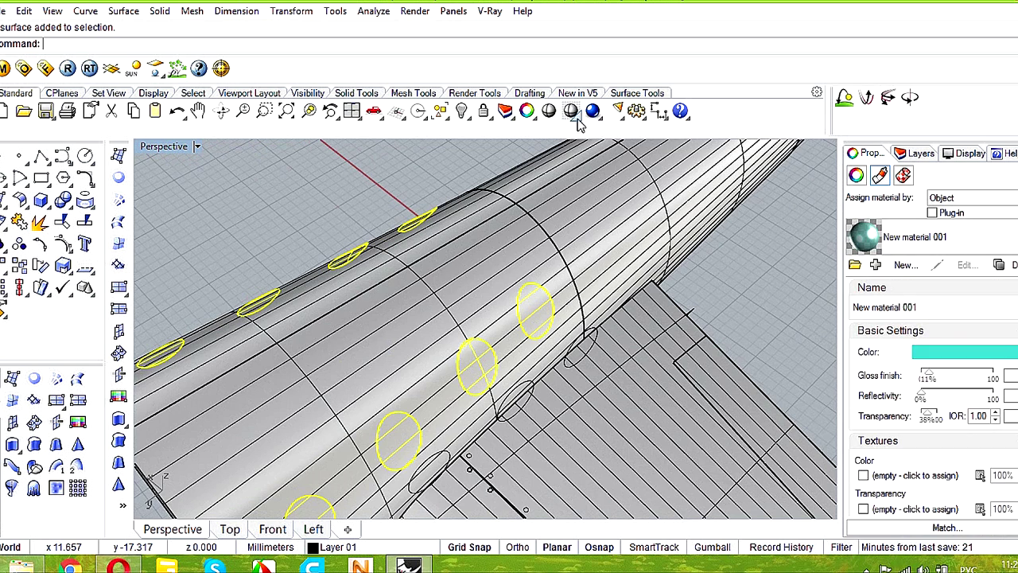
left_click(578, 191)
left_click(231, 43)
left_click(183, 44)
left_click(249, 197)
right_click_drag(260, 223, 434, 328)
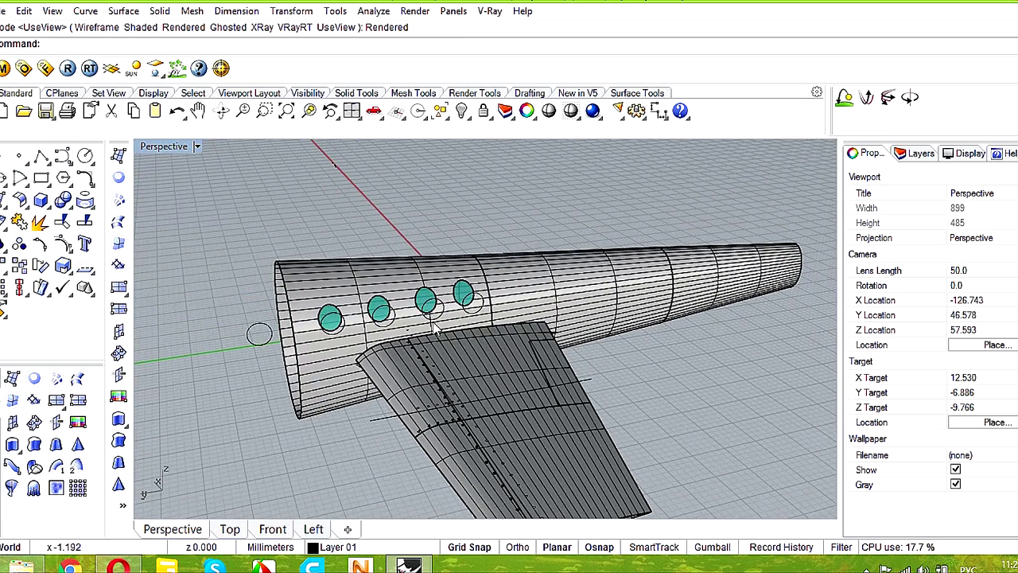
- In a full-size Left view, draw a line about 114 mm long below the windows, extending past both ends of the body
double_click(163, 147)
double_click(500, 333)
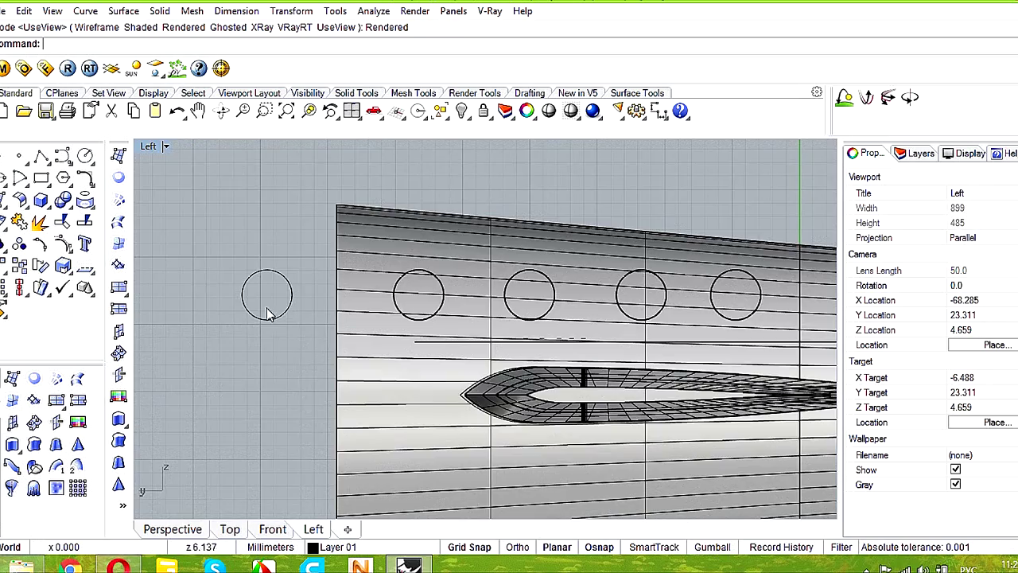
left_click(41, 156)
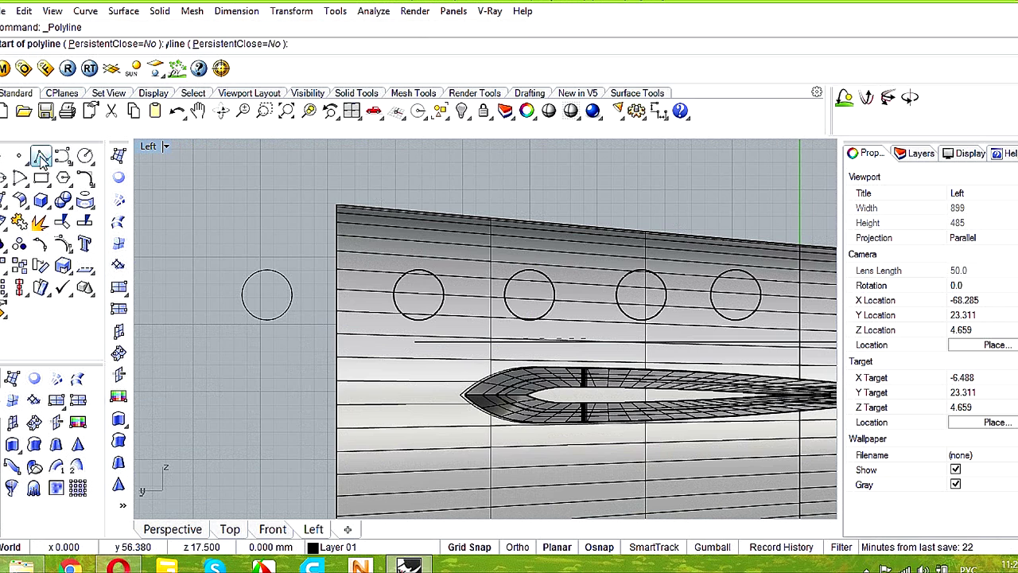
left_click(315, 335)
scroll(676, 346, "down", 3)
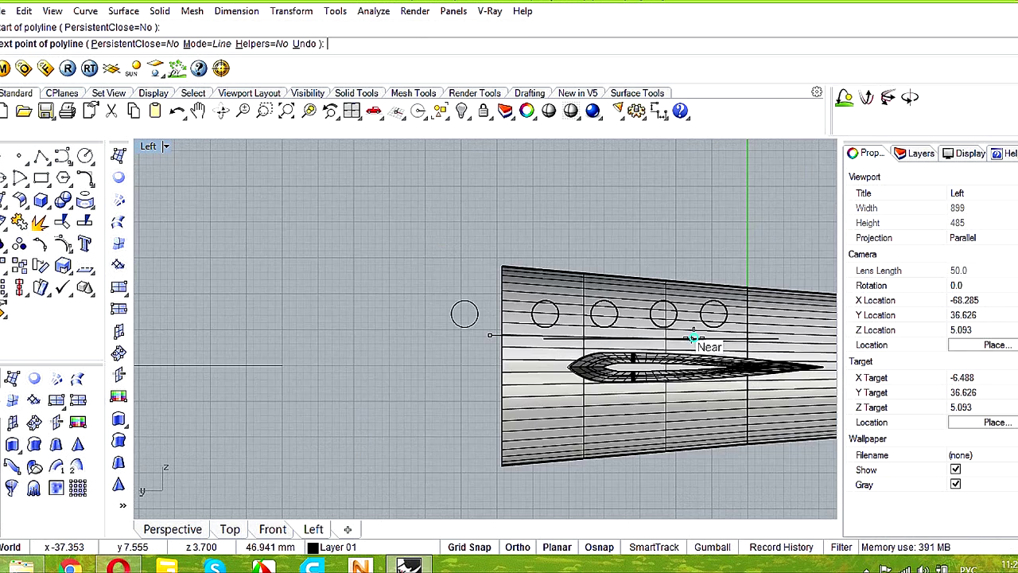
right_click_drag(689, 336, 302, 401)
scroll(387, 416, "down", 2)
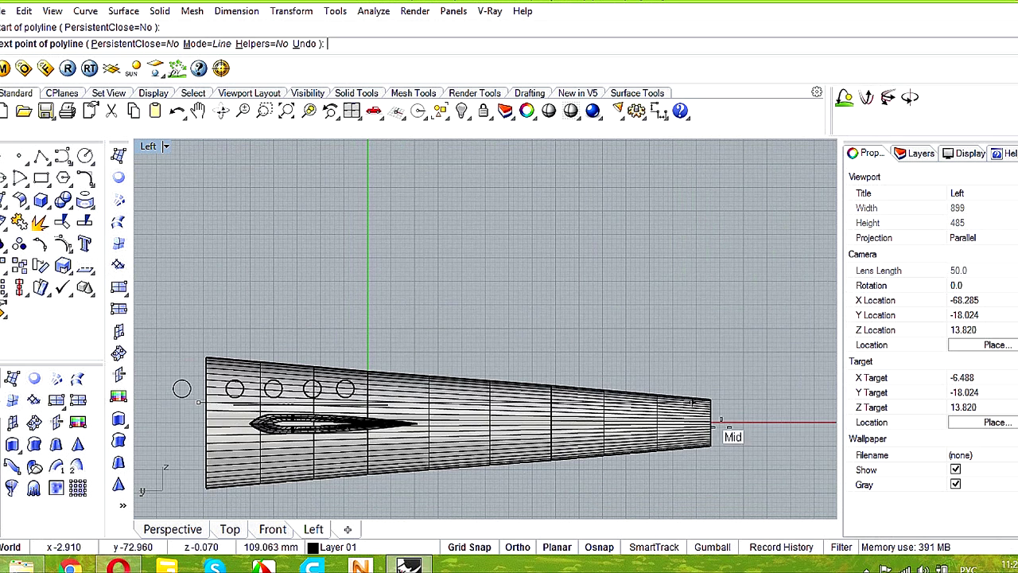
scroll(734, 416, "up", 3)
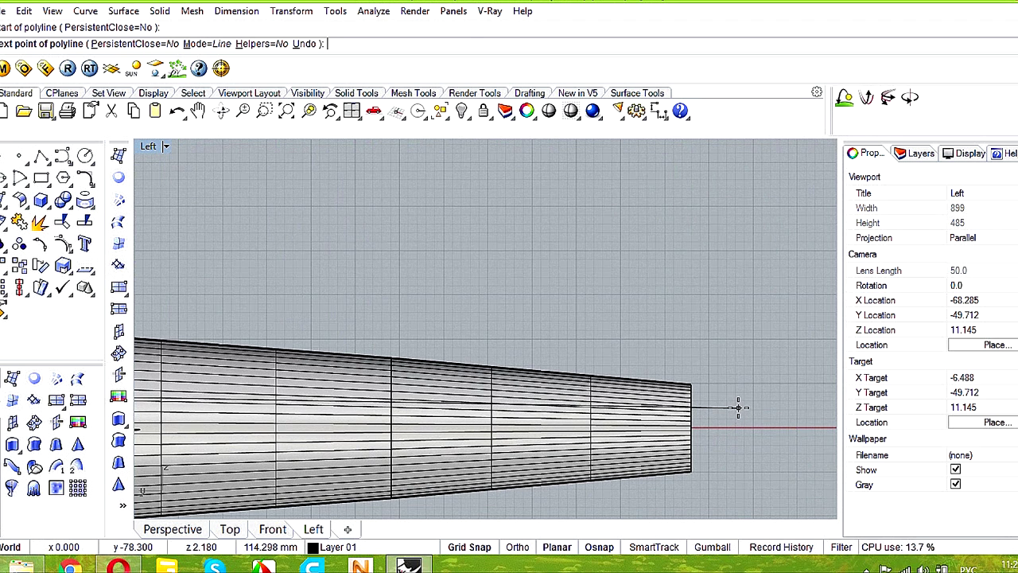
left_click(738, 408)
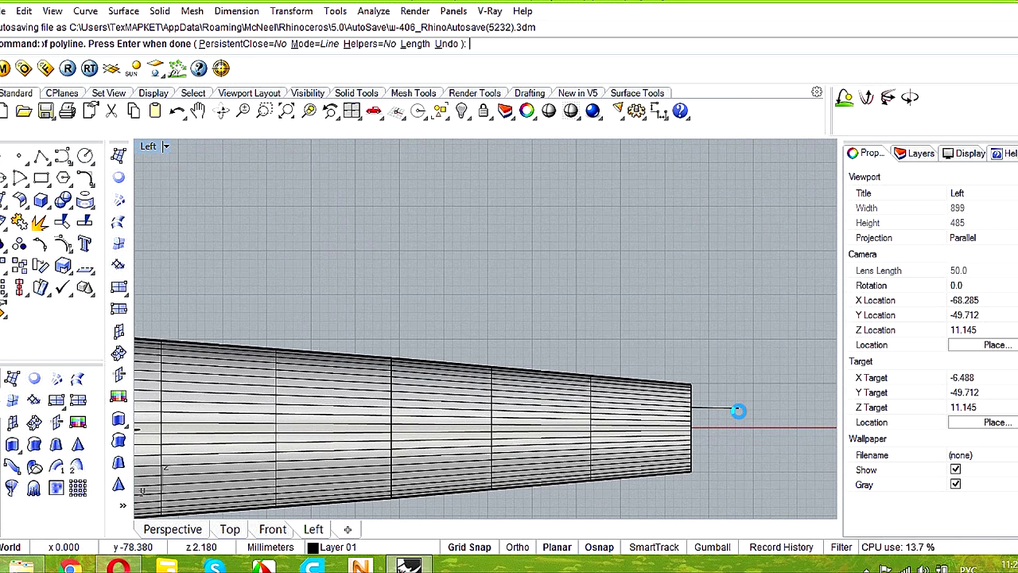
key("Return")
scroll(739, 412, "up", 1)
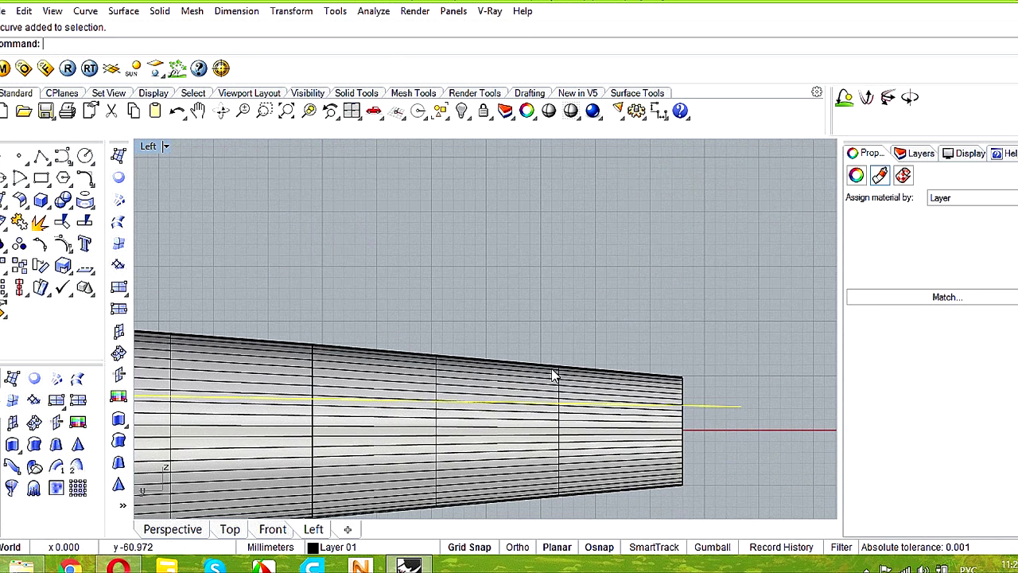
- Copy the long body line about 1.9 mm straight down
left_click(19, 267)
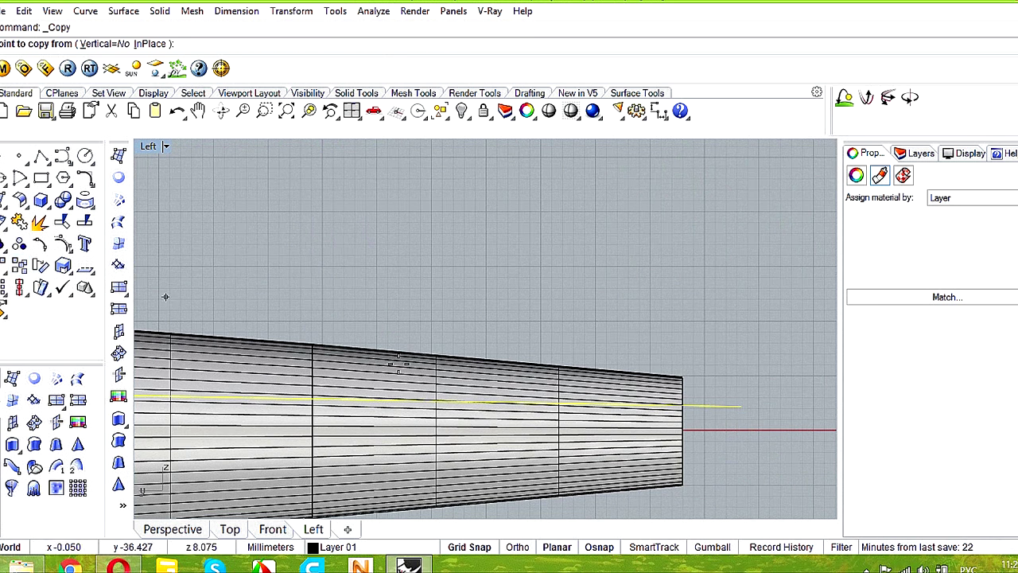
left_click(750, 407)
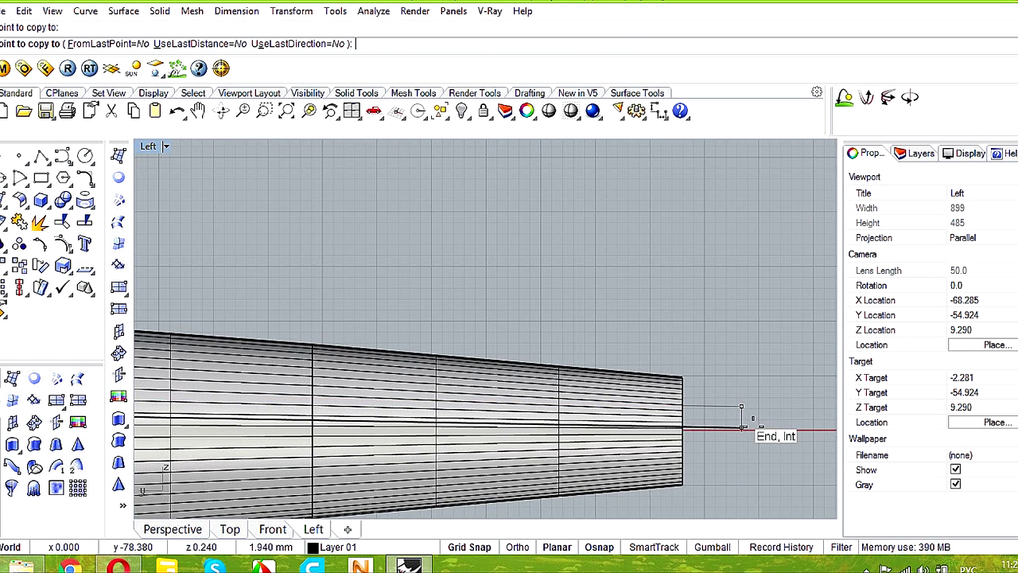
right_click(747, 429)
scroll(763, 435, "down", 8)
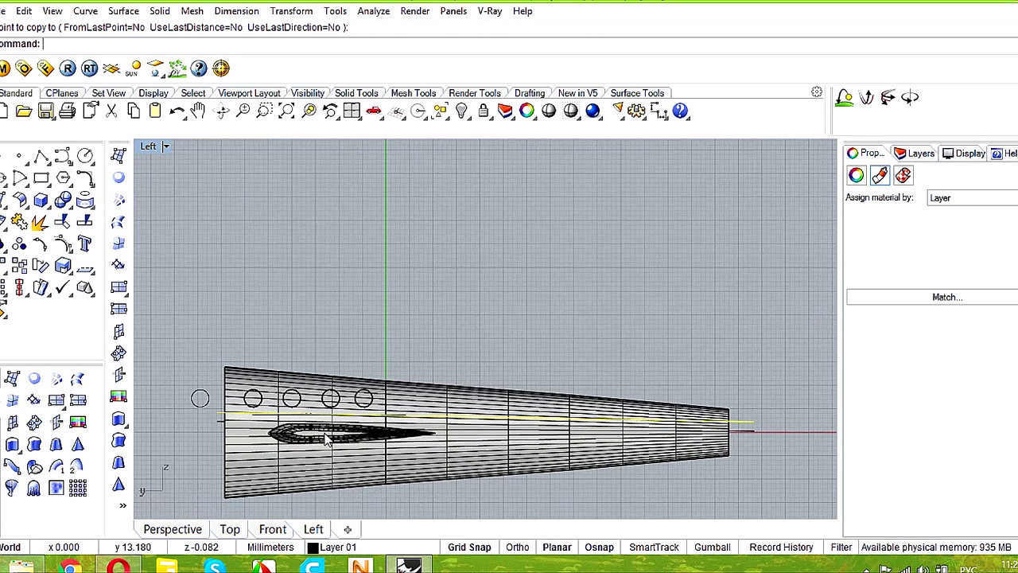
- Rotate the lower line about 0.8° around its tail end so the two lines spread apart toward the front
scroll(324, 433, "up", 2)
right_click_drag(785, 431, 747, 428)
left_click(786, 427)
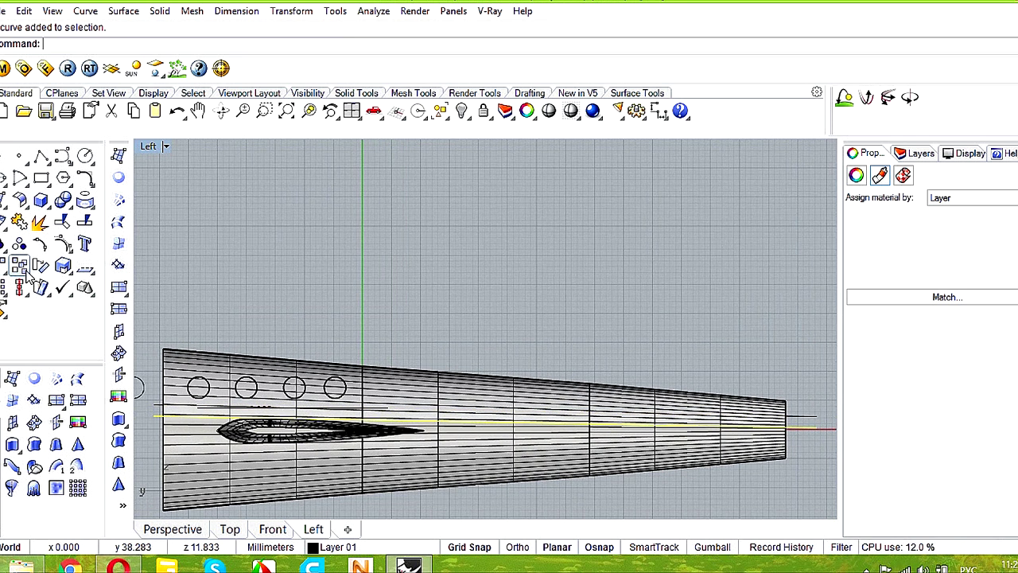
left_click(24, 269)
left_click(815, 428)
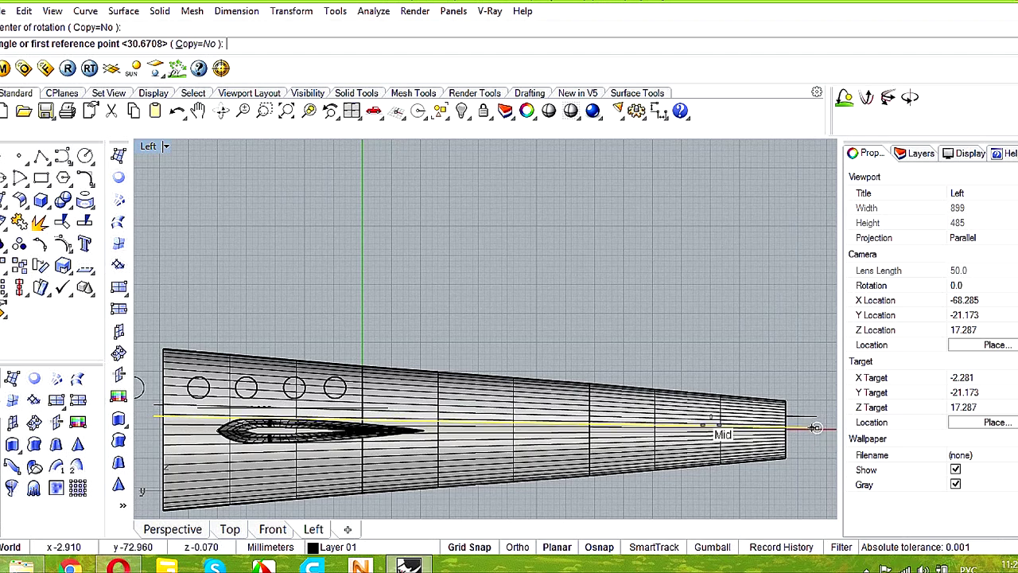
scroll(432, 420, "up", 8)
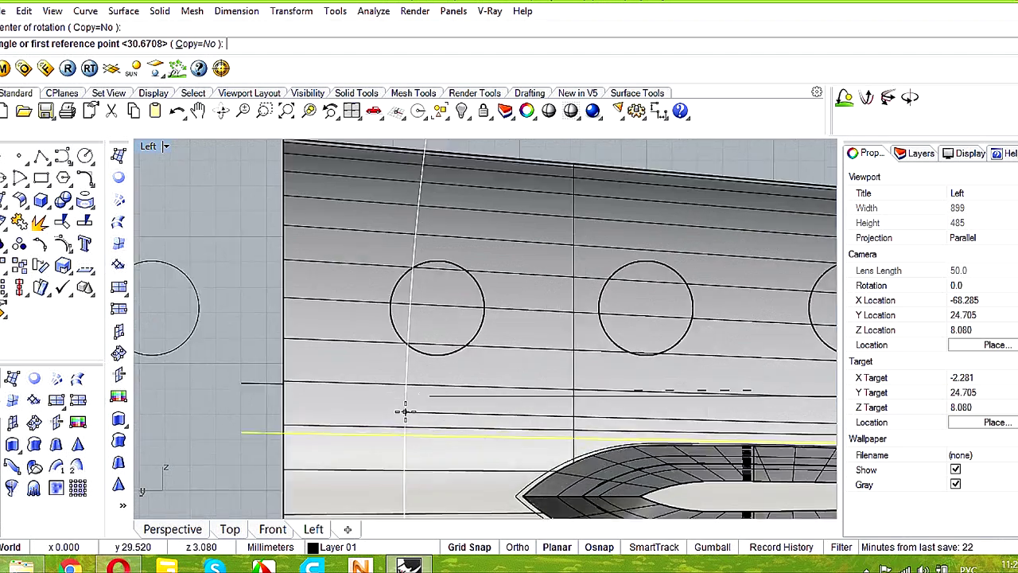
scroll(404, 411, "up", 2)
left_click(200, 437)
right_click_drag(199, 437, 385, 364)
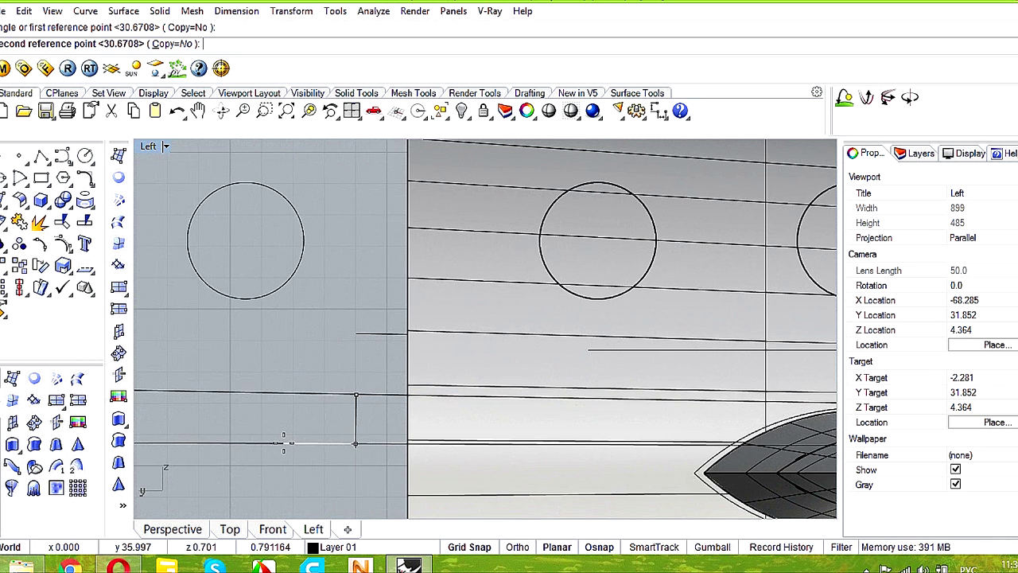
left_click(283, 443)
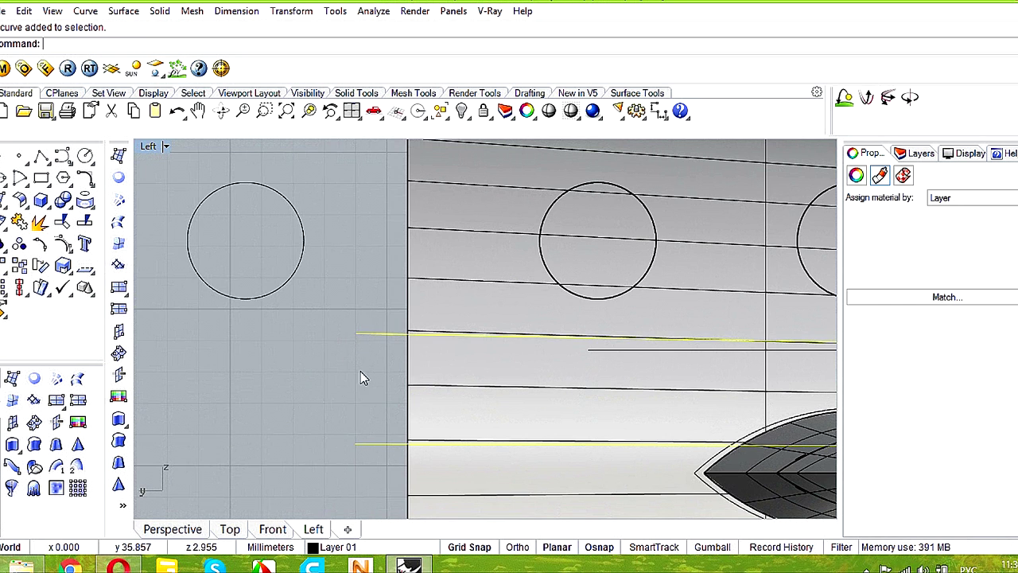
- Split all the body sections with the two long lines as cutting objects
scroll(361, 378, "down", 6)
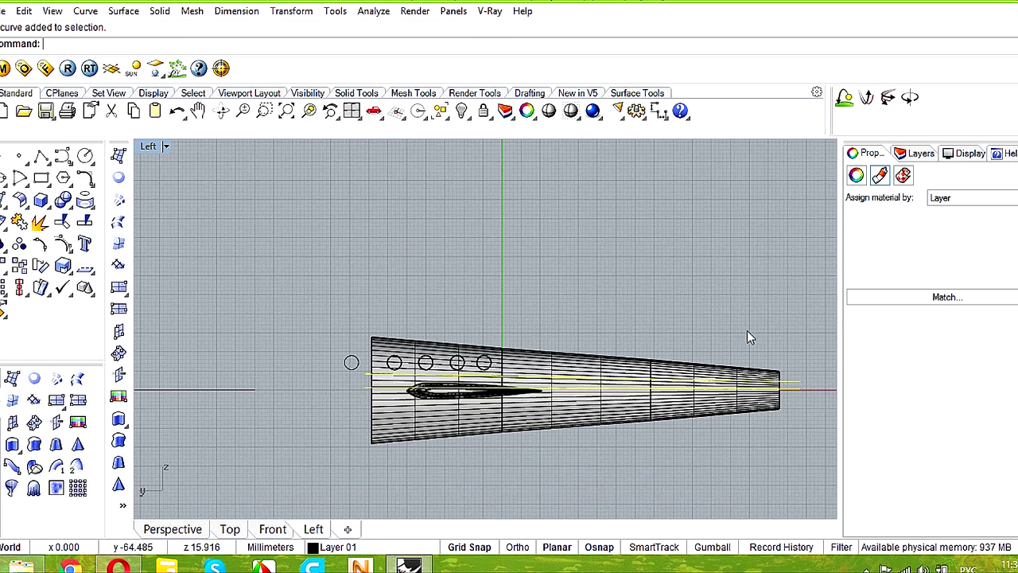
left_click(747, 331)
left_click(734, 376)
left_click(626, 366, "shift")
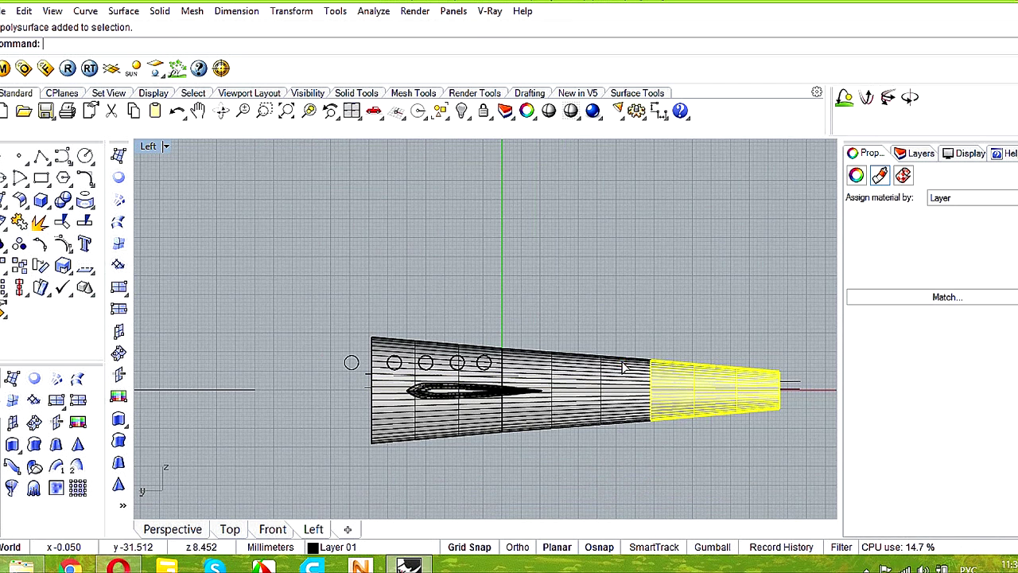
left_click(593, 365, "shift")
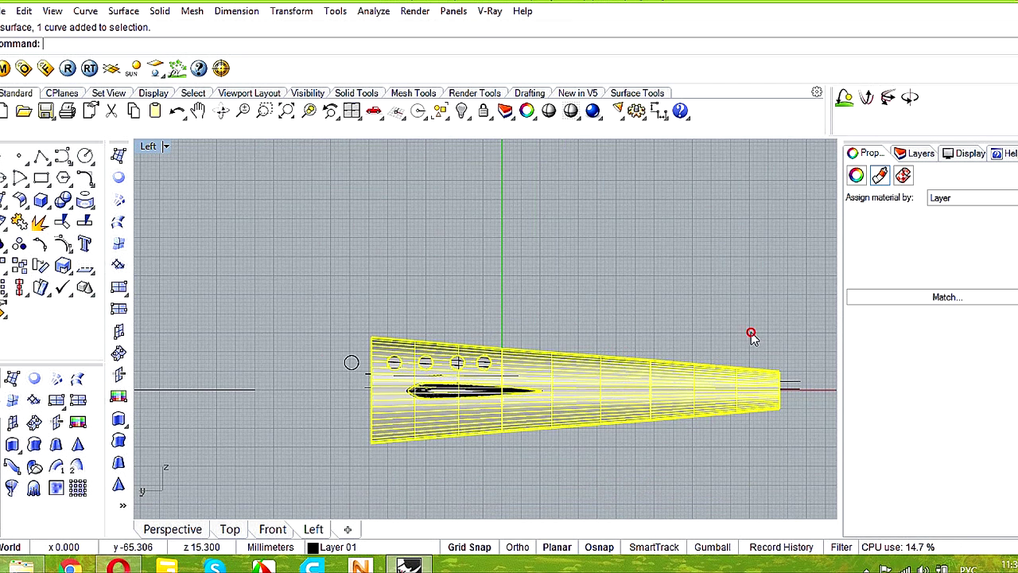
left_click_drag(749, 333, 719, 372)
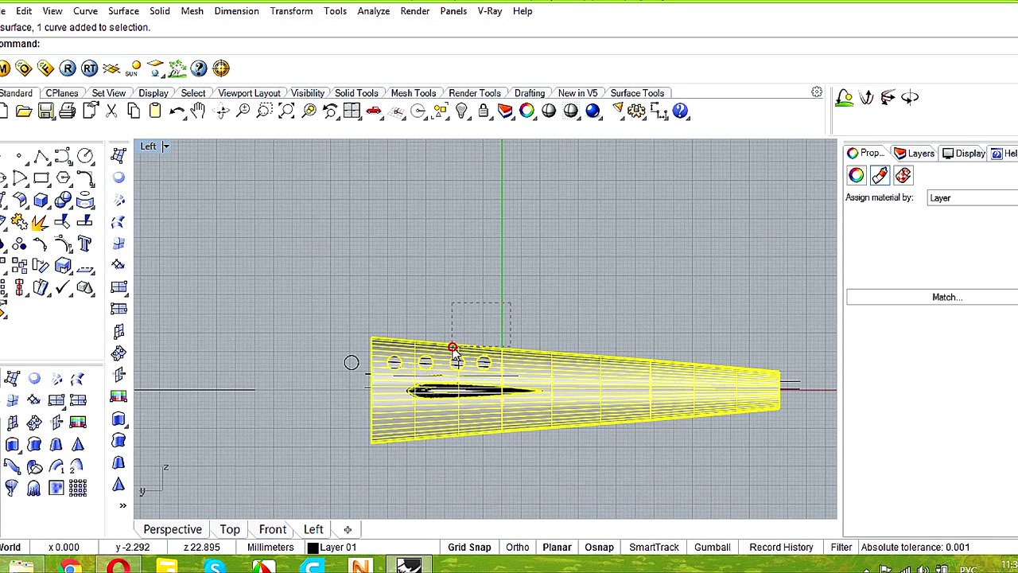
left_click(84, 222)
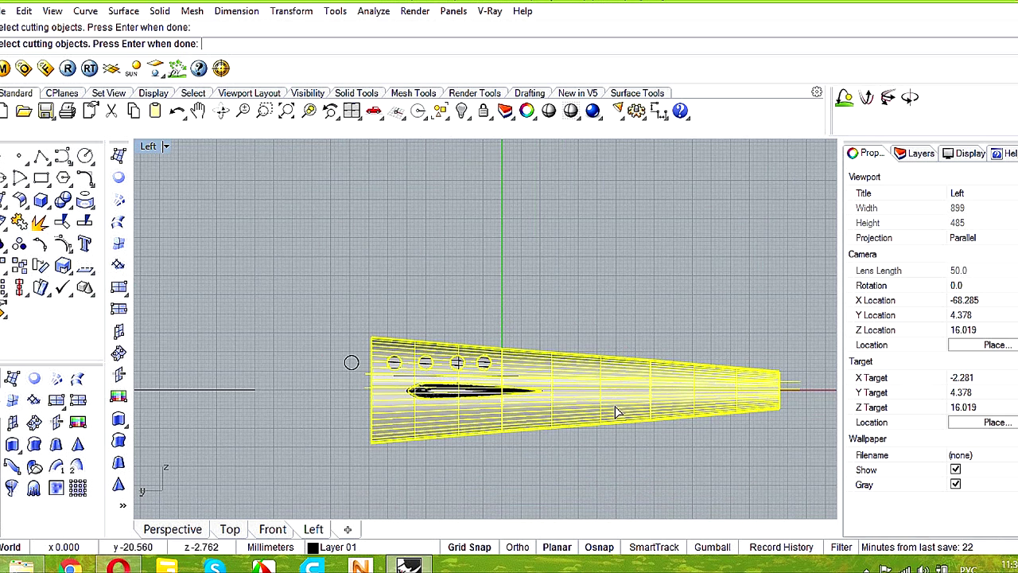
key("Return")
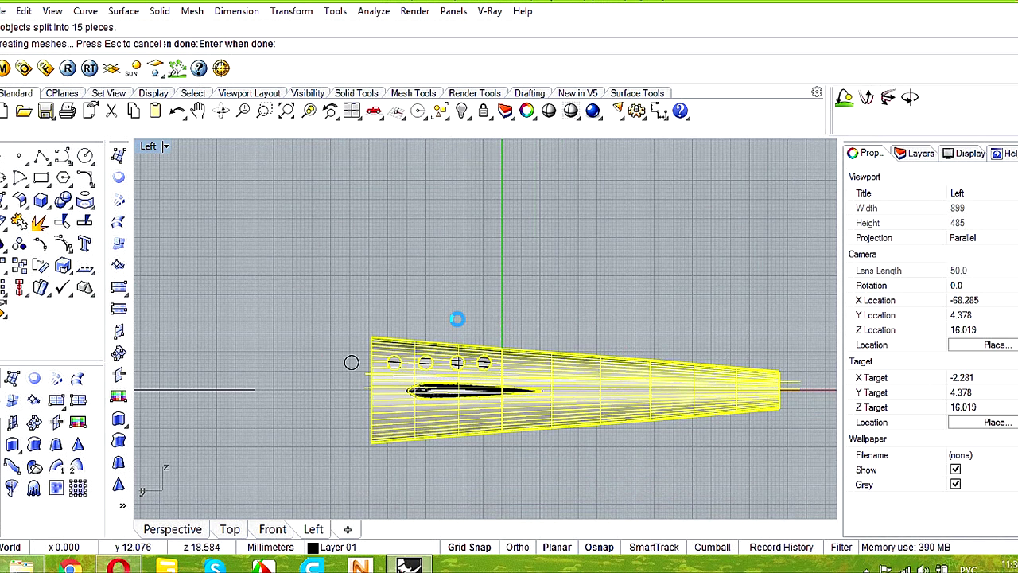
- Examine the split body, its windows and the wing junction in a full-size Perspective view
double_click(148, 149)
double_click(508, 149)
right_click_drag(425, 320, 487, 316)
scroll(444, 375, "up", 4)
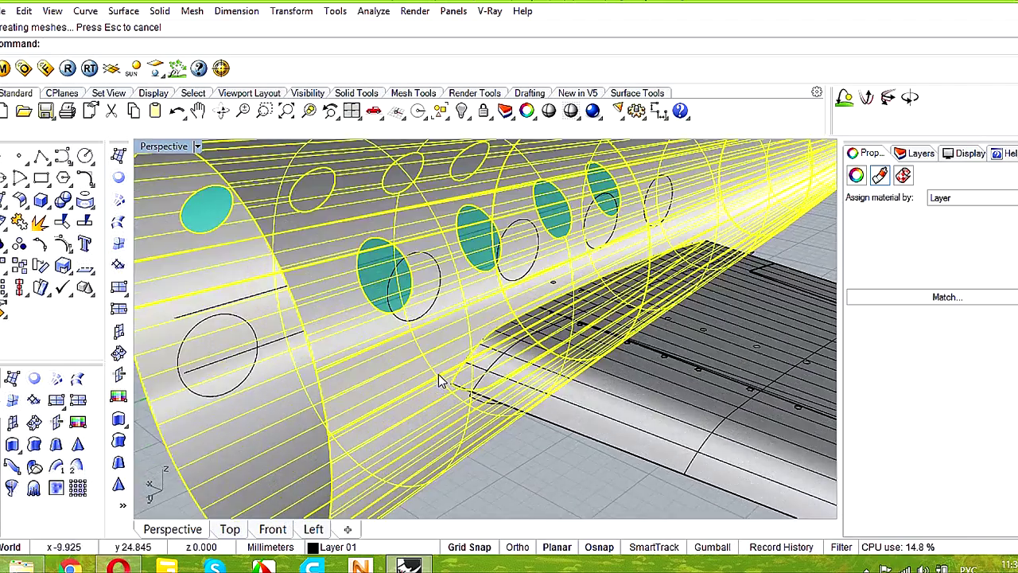
scroll(625, 375, "up", 4)
right_click_drag(628, 375, 503, 385)
scroll(540, 387, "down", 4)
right_click_drag(636, 417, 521, 417)
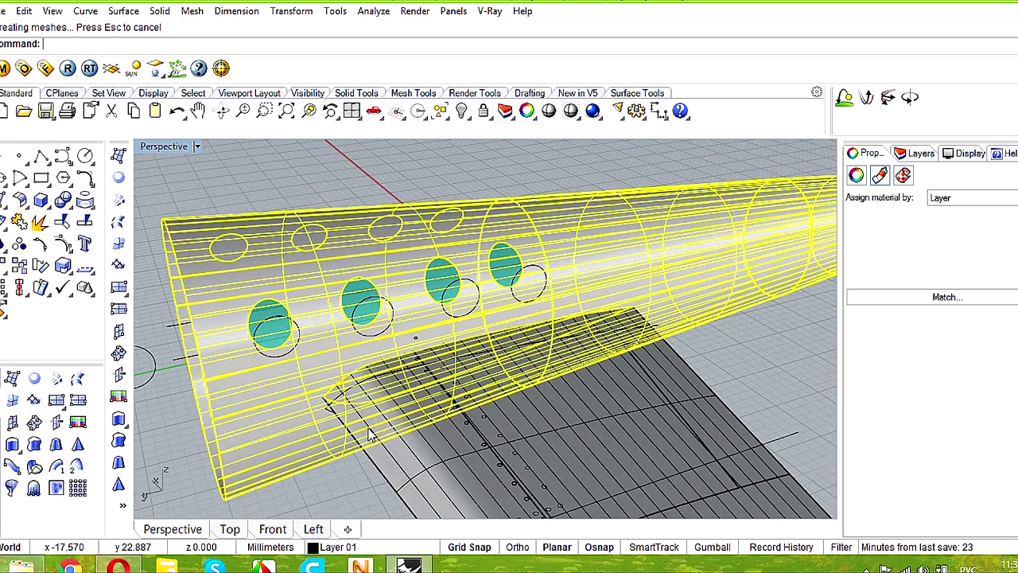
scroll(503, 381, "down", 3)
mouse_move(672, 379)
right_mouse_down()
mouse_move(631, 371)
mouse_move(682, 389)
right_mouse_up()
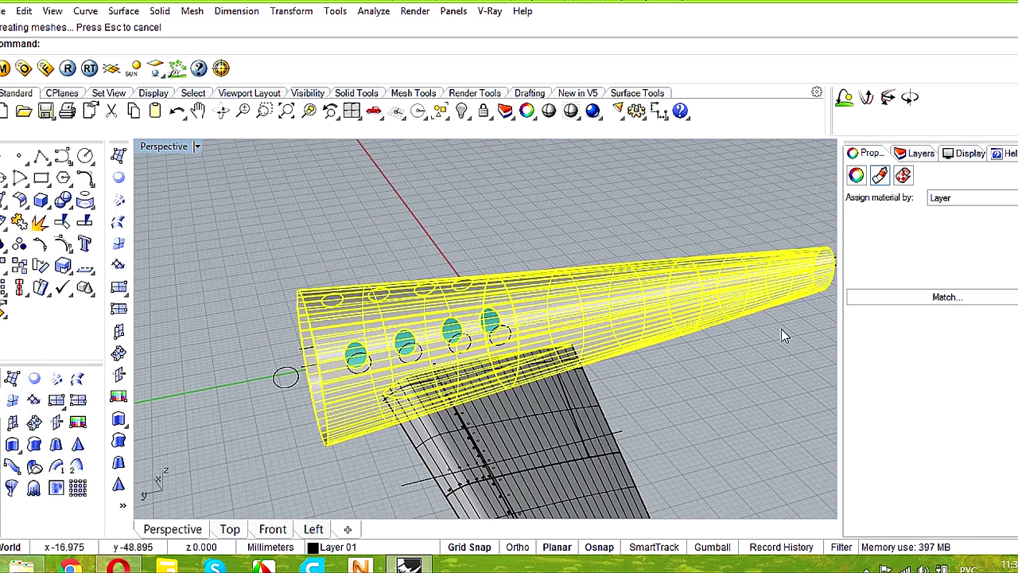
- Assign the selected body pieces a material by Object with a blue color of RGB 0, 63, 255
left_click(973, 198)
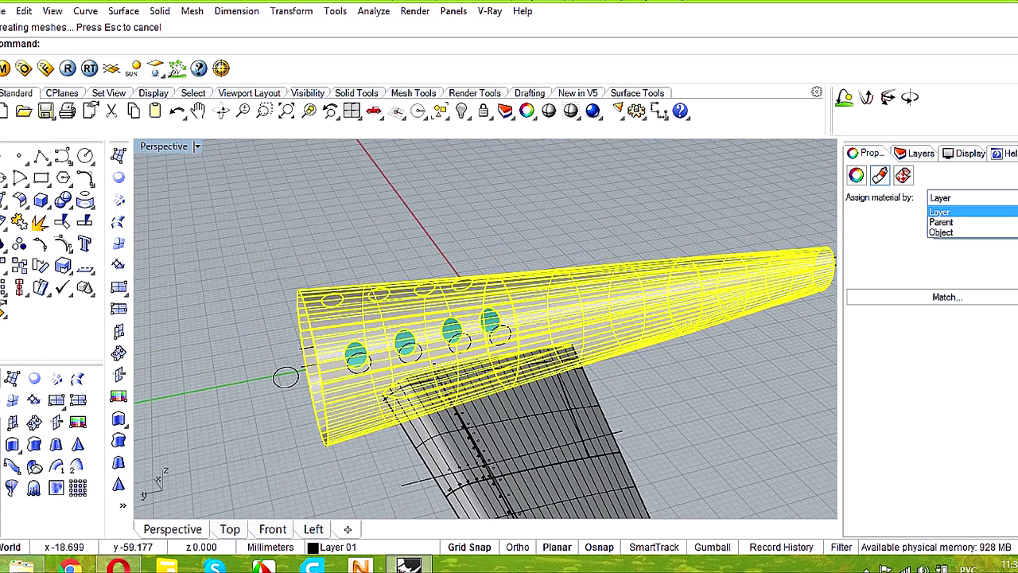
left_click(955, 231)
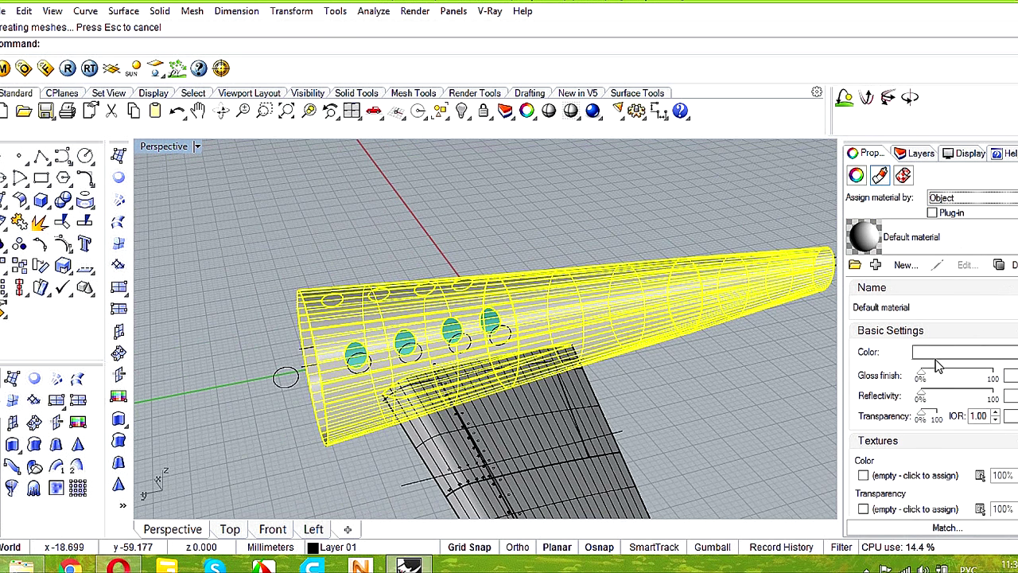
left_click(937, 355)
left_click(520, 291)
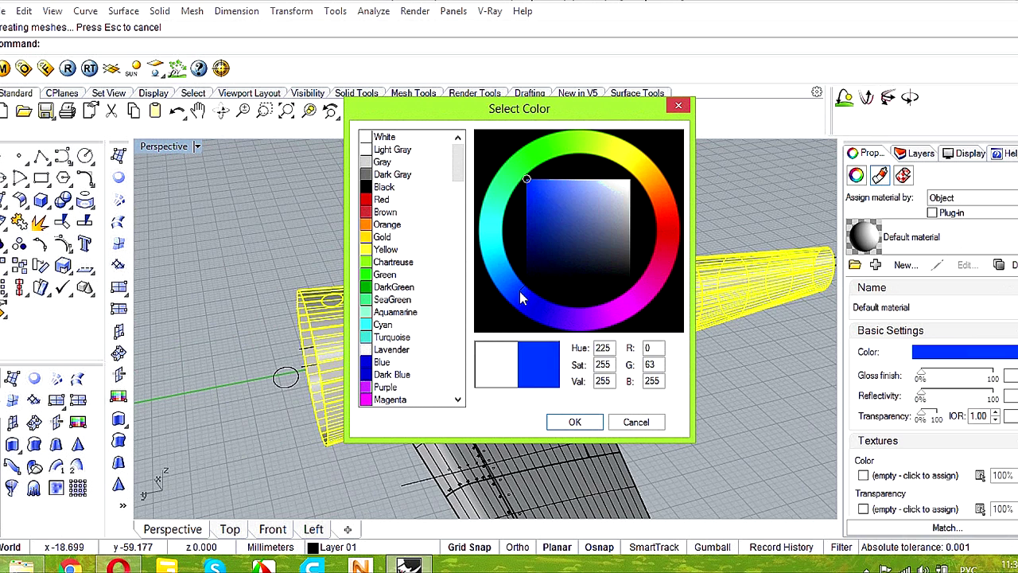
left_click(576, 422)
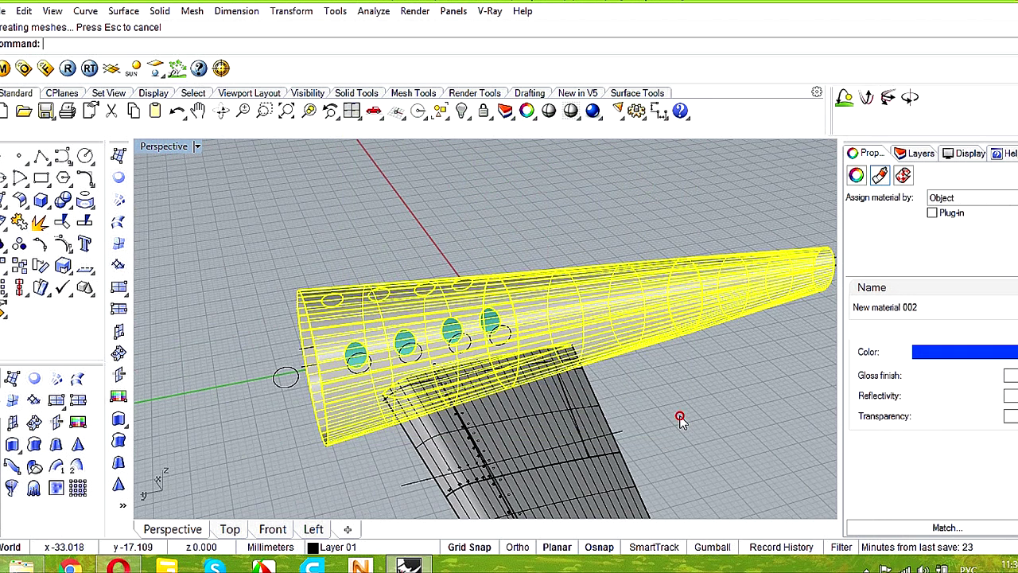
left_click(659, 408)
- Set the display mode of the stripe pieces along both sides of the body to Rendered
left_click(568, 341)
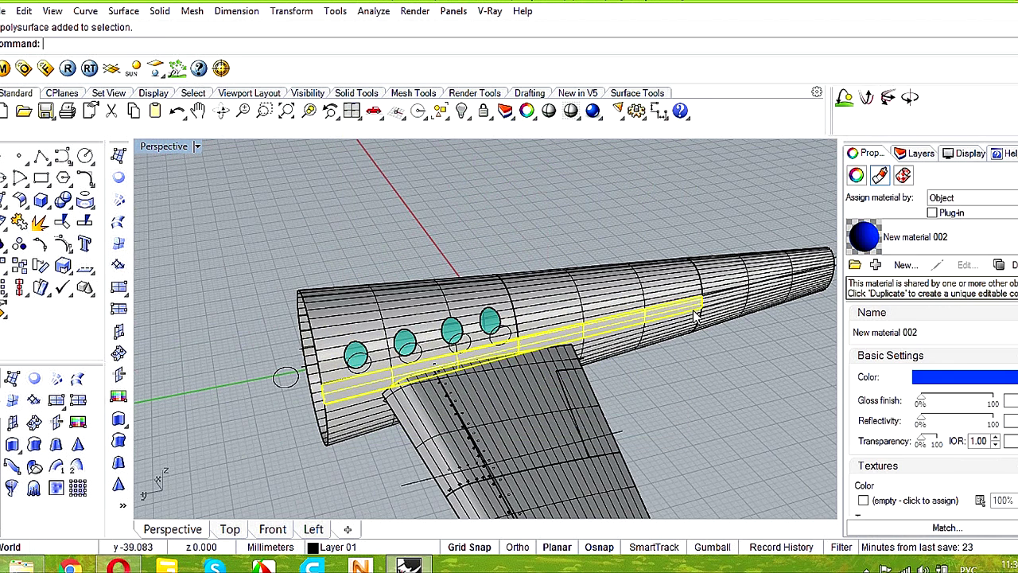
right_click_drag(604, 318, 710, 292)
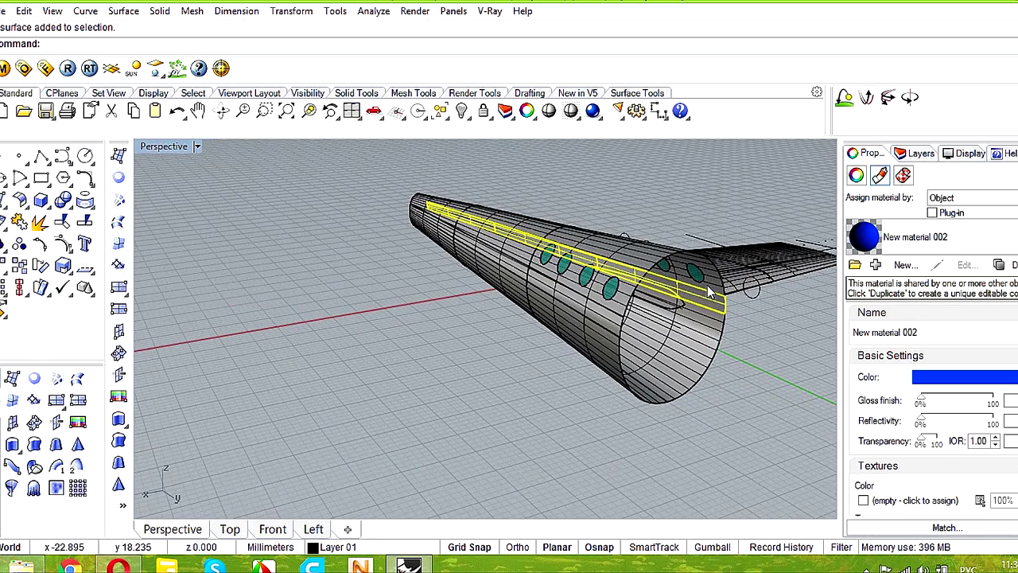
left_click(612, 314, "shift")
left_click(617, 270, "ctrl")
scroll(615, 325, "up", 2)
left_click(607, 318, "shift")
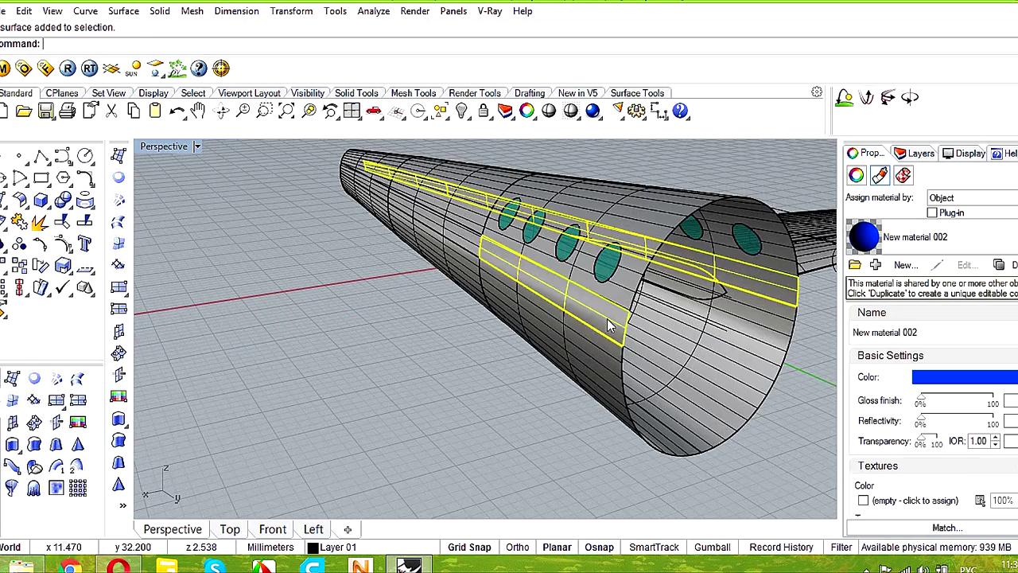
left_click(470, 245, "shift")
left_click(378, 191, "shift")
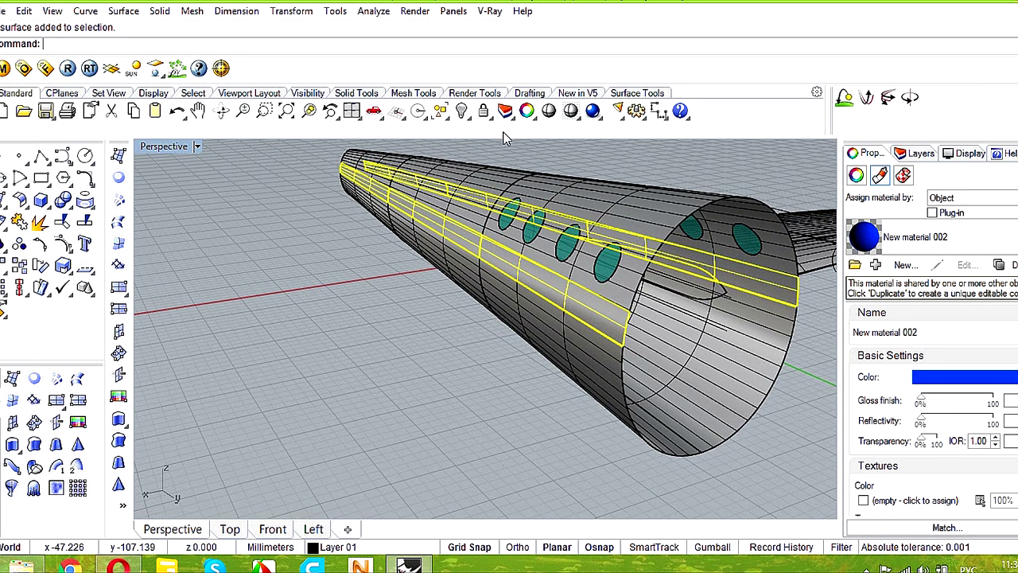
left_click(576, 118)
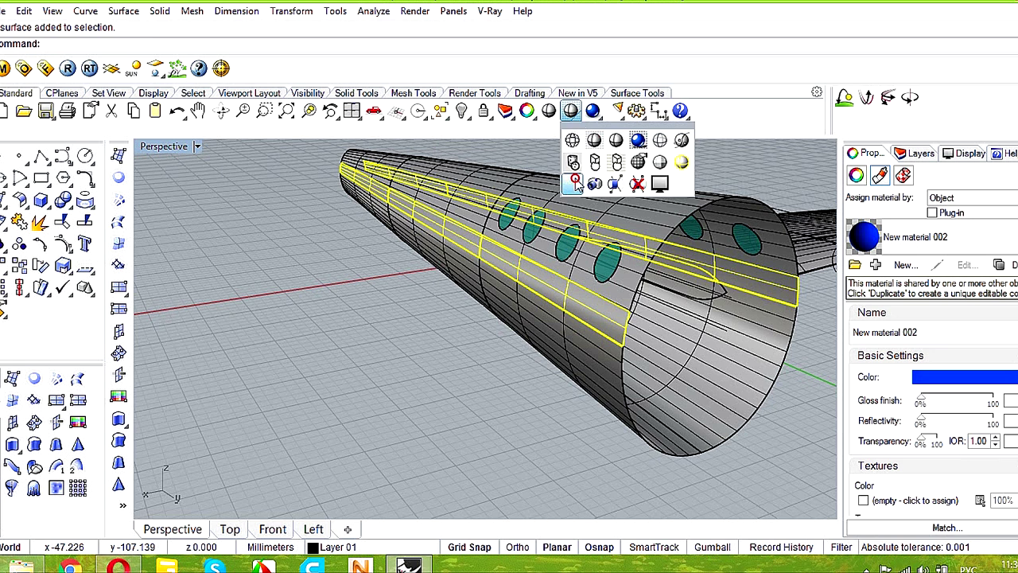
left_click(576, 184)
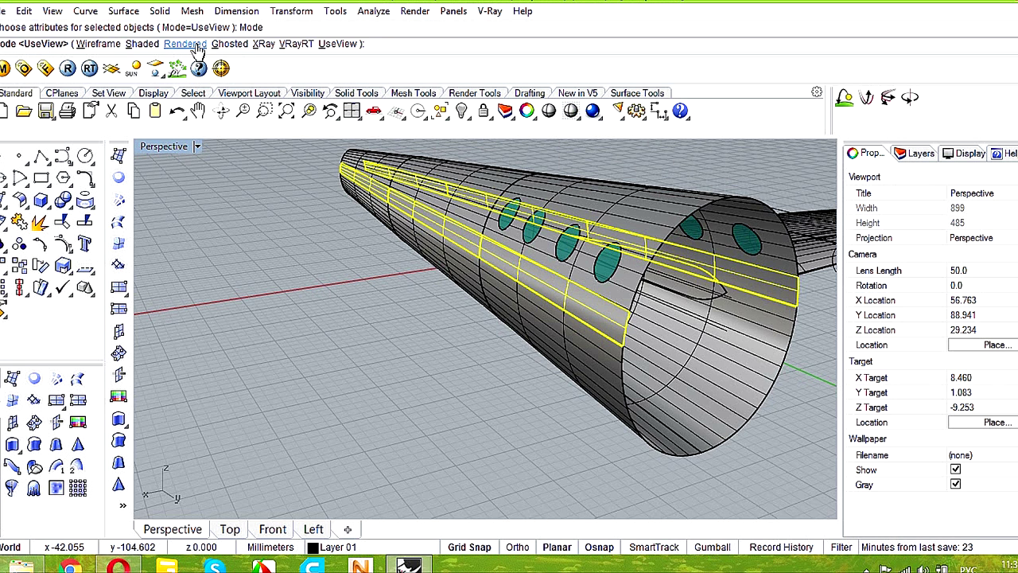
left_click(189, 44)
left_click(387, 328)
- Join all split pieces of the rear tail section, including its stripe pieces, back together
right_click_drag(387, 329, 517, 356)
scroll(446, 354, "up", 5)
left_click(423, 357)
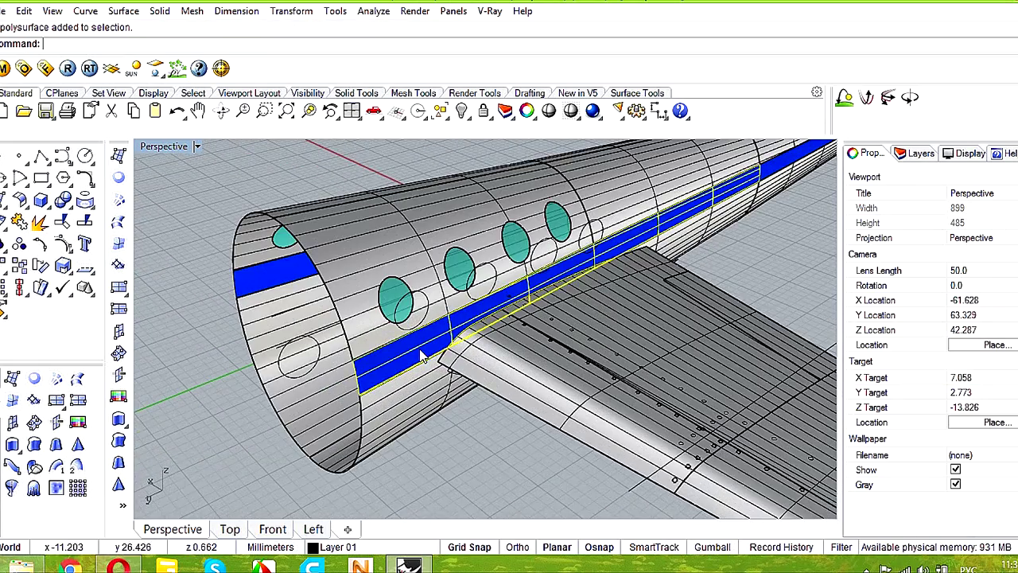
left_click(770, 164, "shift")
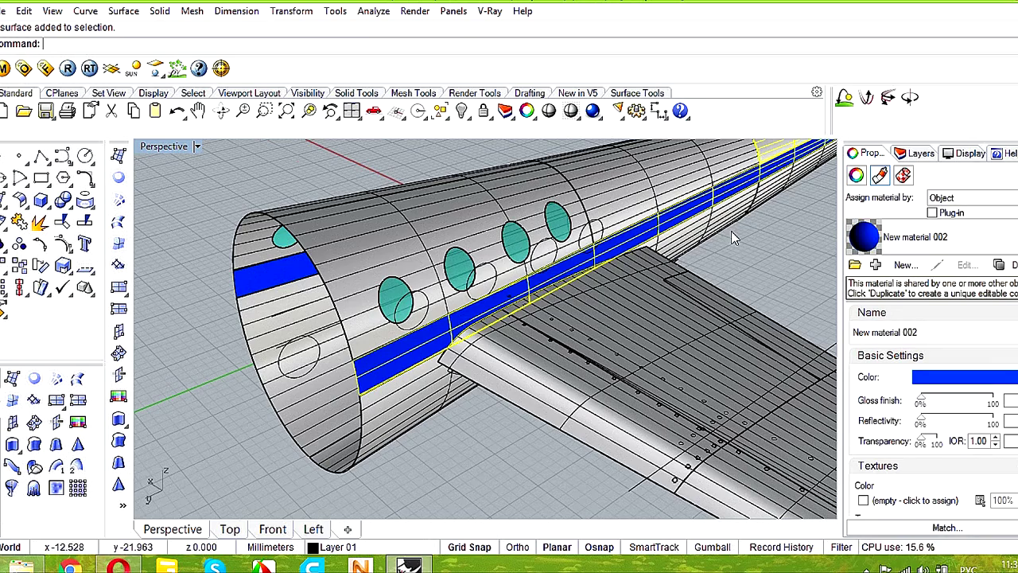
scroll(731, 231, "down", 10)
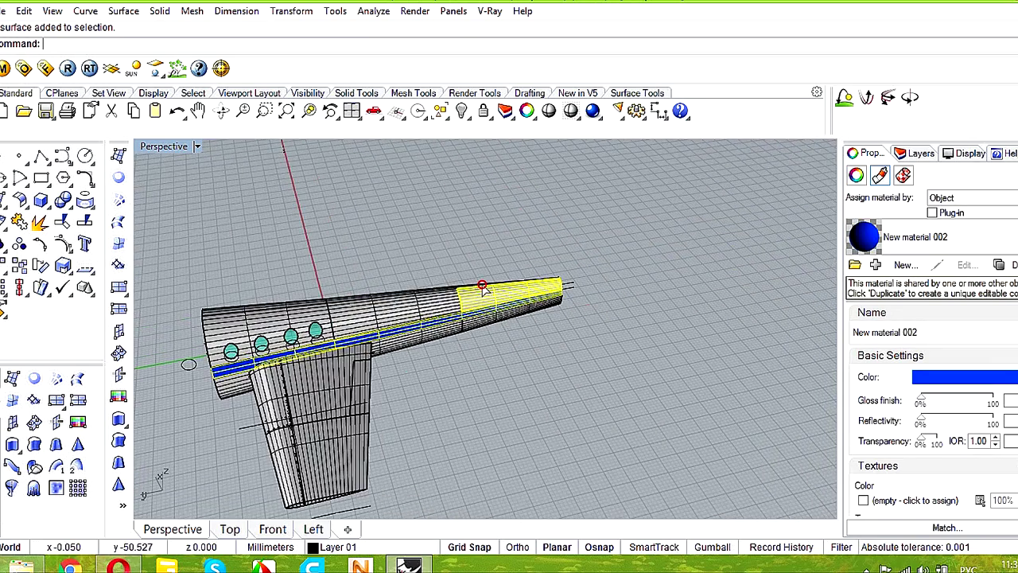
left_click(482, 285)
left_click(489, 304)
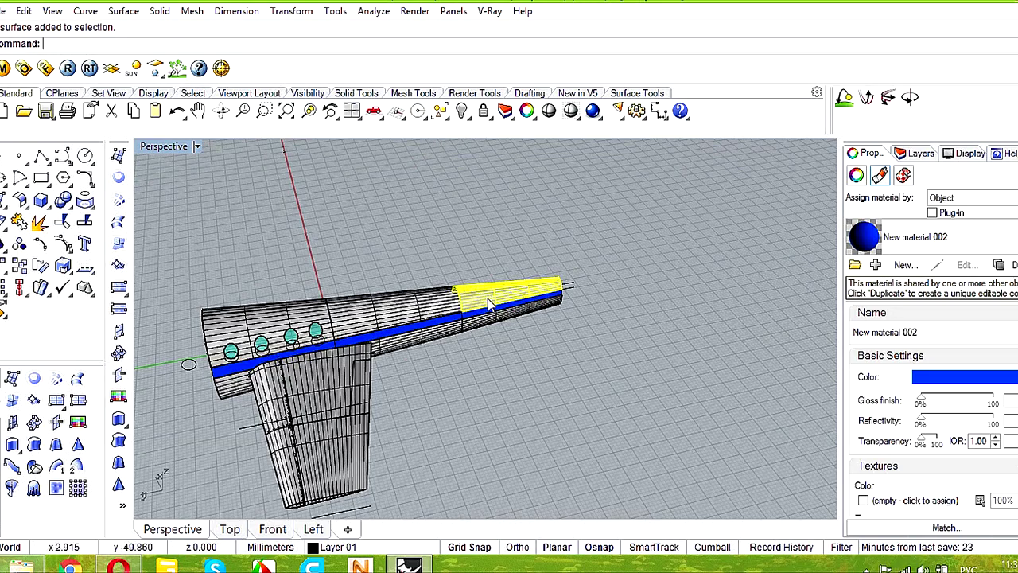
scroll(533, 314, "up", 5)
right_click_drag(527, 283, 481, 381)
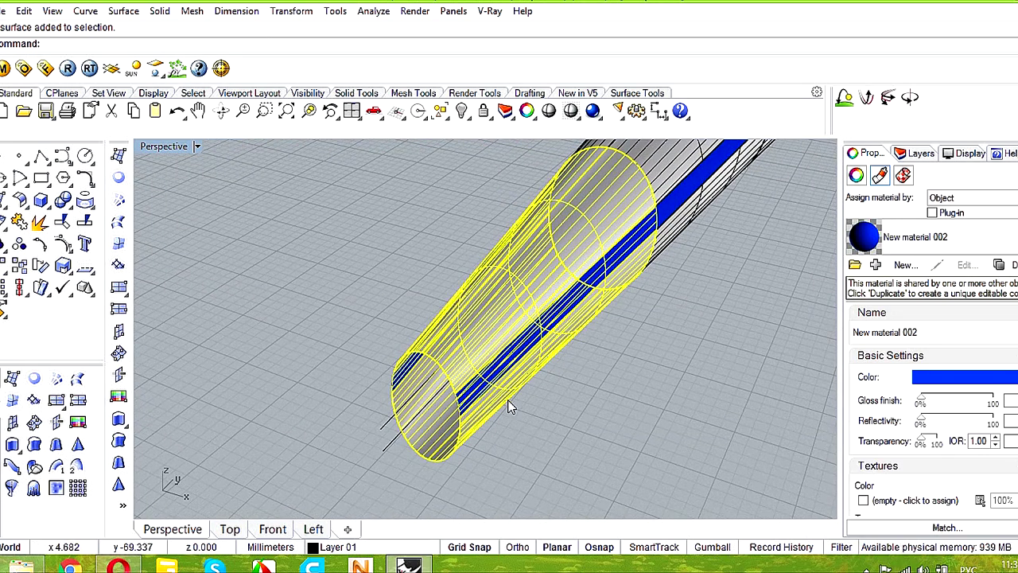
left_click(19, 224)
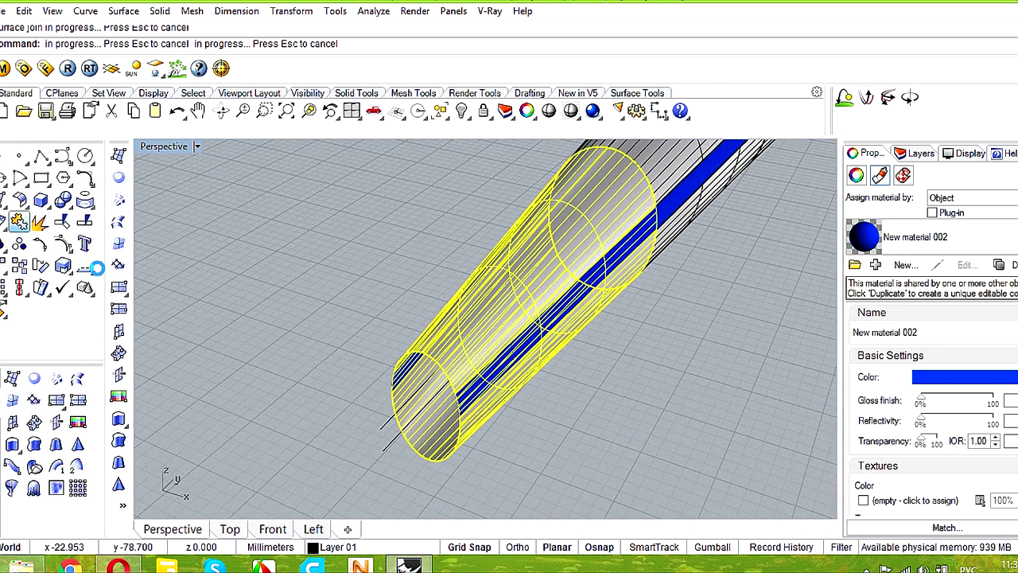
- Examine the joined tail section and the end of the blue stripe from several angles
right_click_drag(284, 330, 712, 294)
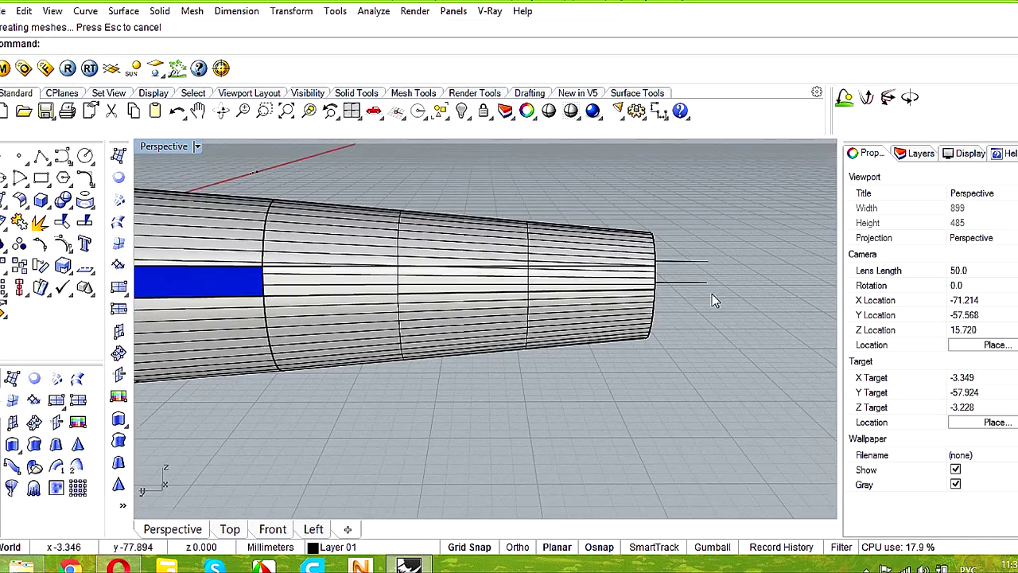
right_click_drag(517, 284, 445, 302)
left_click(446, 303)
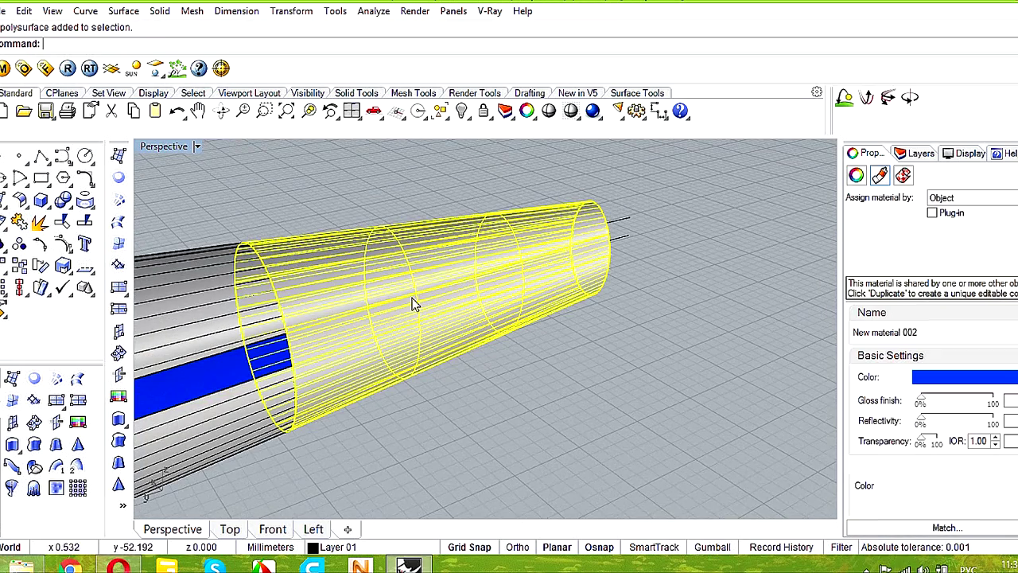
left_click(755, 400)
scroll(374, 299, "up", 4)
scroll(394, 310, "down", 10)
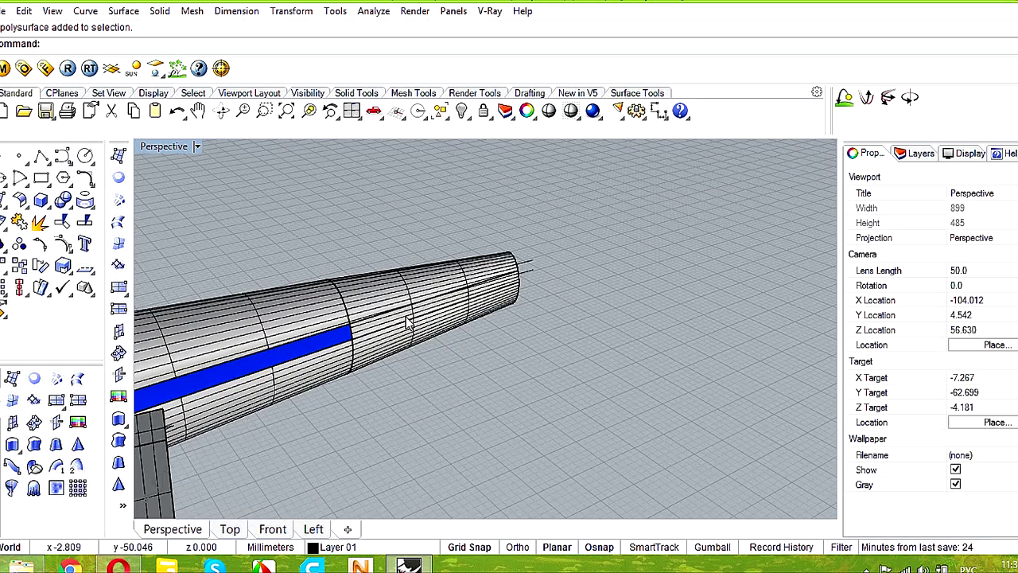
right_click_drag(385, 326, 552, 309, "shift")
scroll(542, 309, "down", 6)
scroll(362, 383, "up", 6)
right_click_drag(345, 383, 422, 339)
right_click_drag(596, 366, 496, 385)
right_click_drag(587, 311, 584, 334)
scroll(586, 333, "up", 2)
left_click(565, 314)
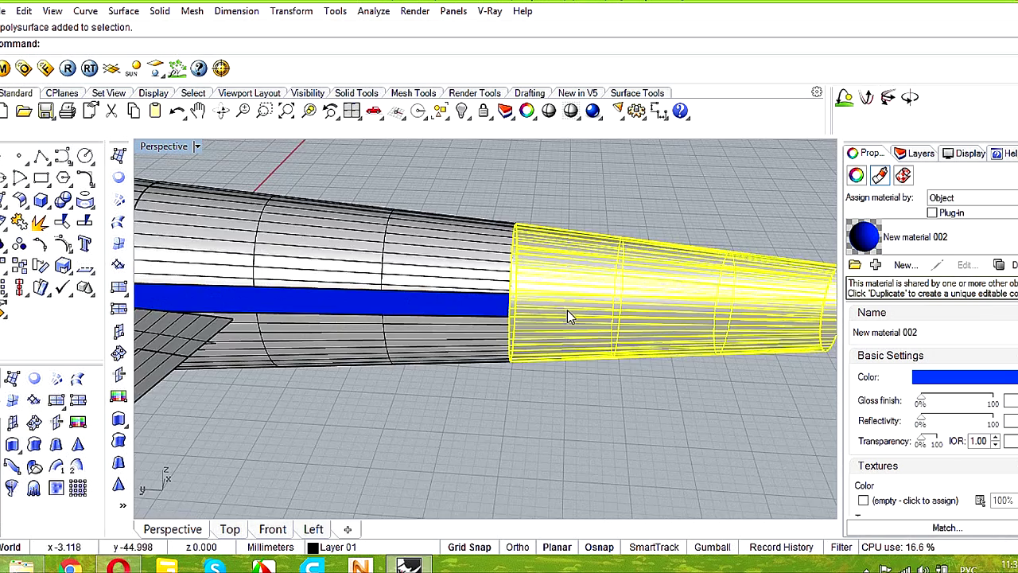
scroll(566, 311, "down", 3)
right_click_drag(421, 314, 648, 308)
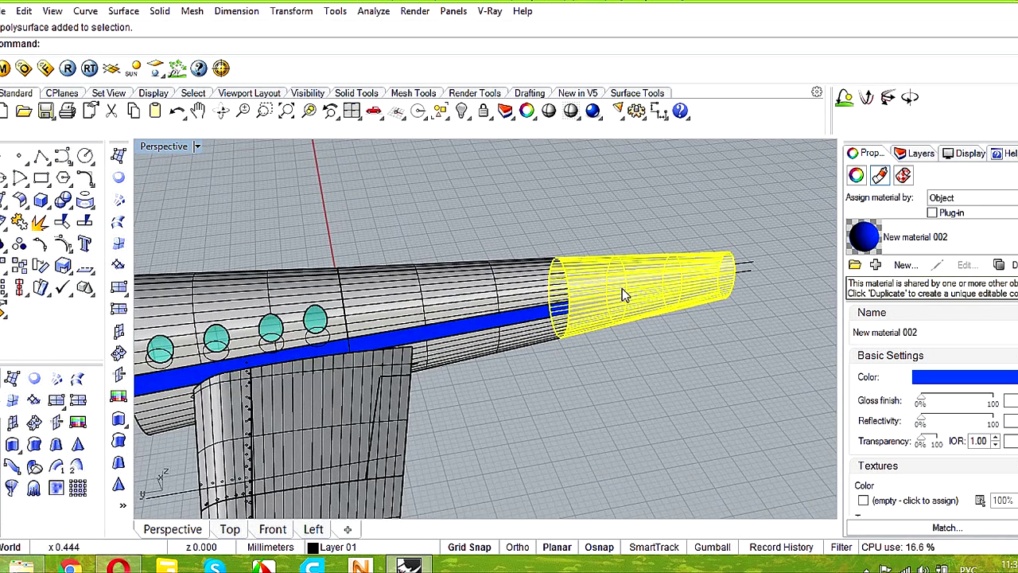
- Draw a tall rectangle for a door outline on the body just behind the wing in the Left view
double_click(159, 148)
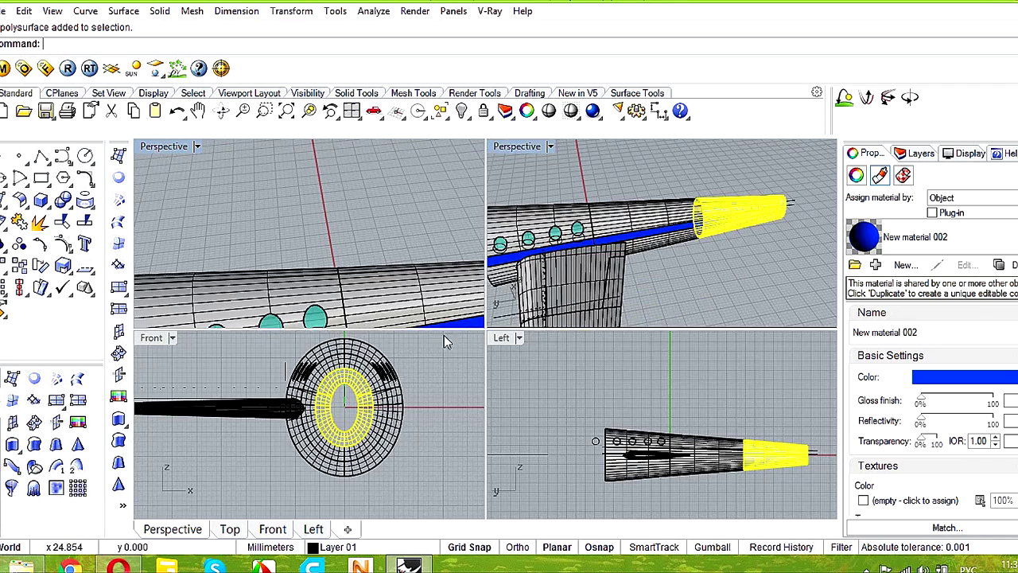
double_click(506, 337)
scroll(565, 404, "down", 4)
left_click_drag(687, 350, 453, 460)
scroll(627, 397, "up", 6)
scroll(564, 395, "up", 5)
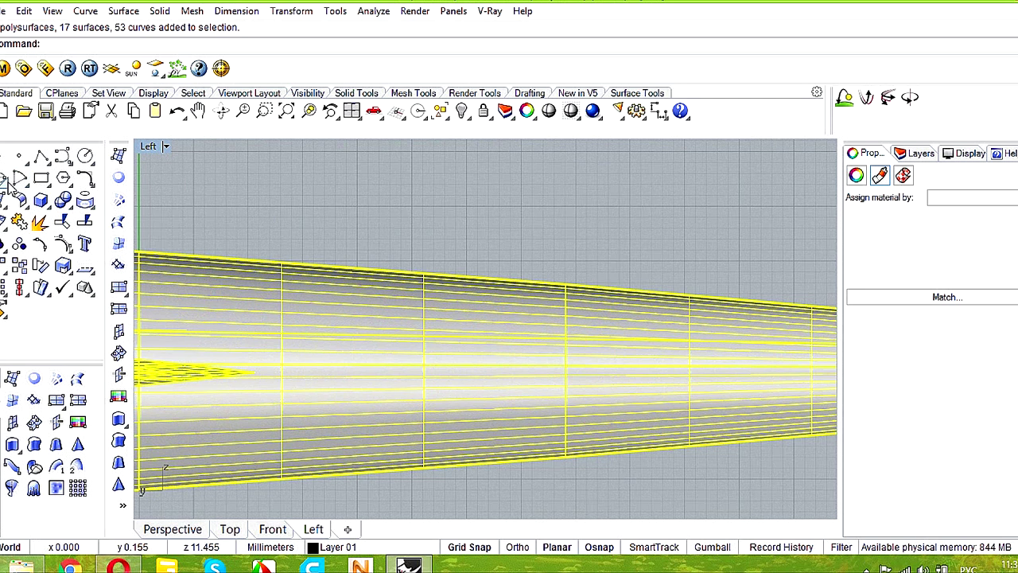
left_click(36, 179)
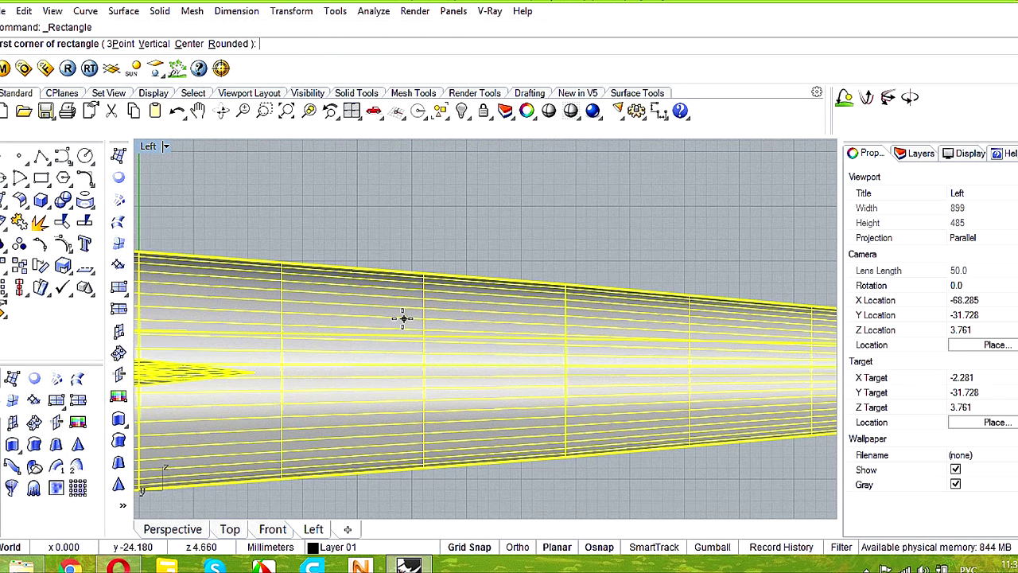
left_click(311, 299)
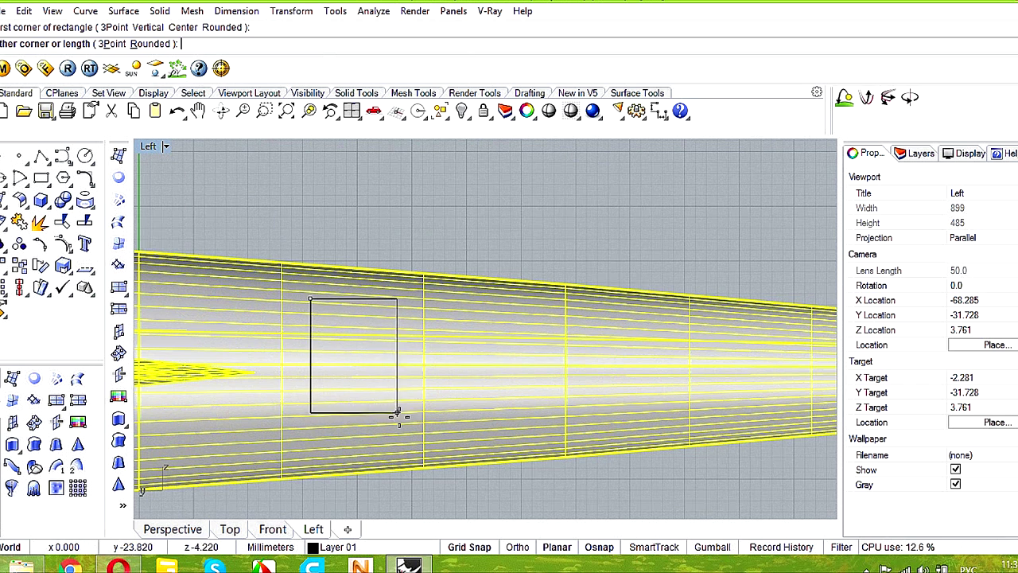
left_click(393, 447)
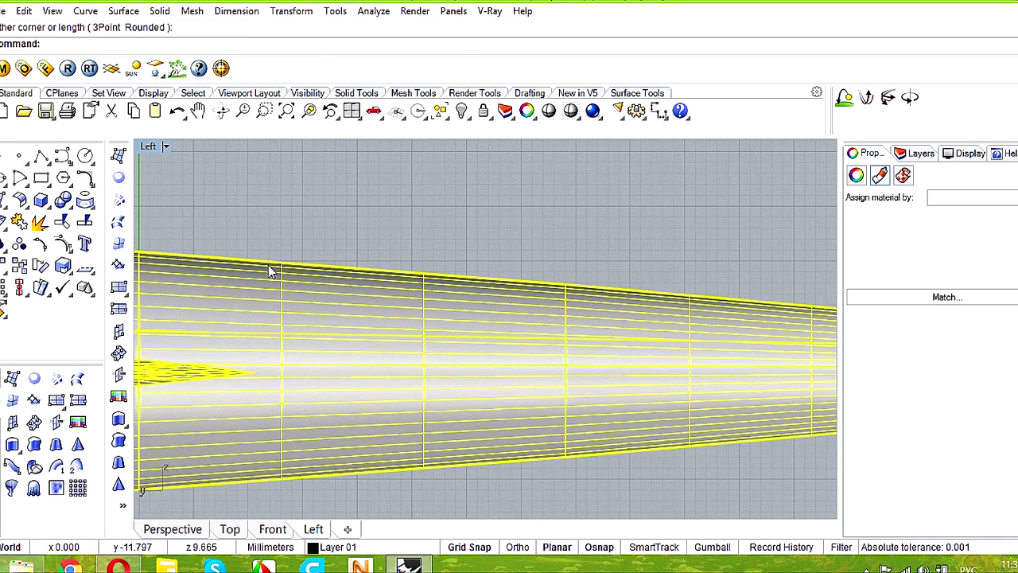
- Move the door rectangle from inside the body out beside its wing side in the Perspective view
double_click(151, 149)
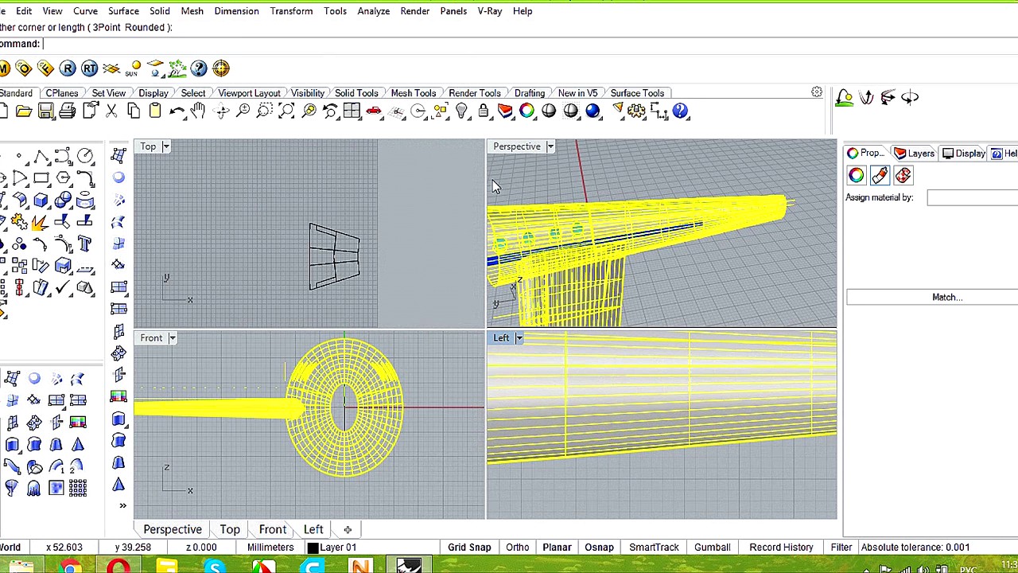
double_click(500, 149)
key("Escape")
right_click_drag(443, 315, 555, 286)
scroll(555, 286, "up", 5)
left_click(549, 267)
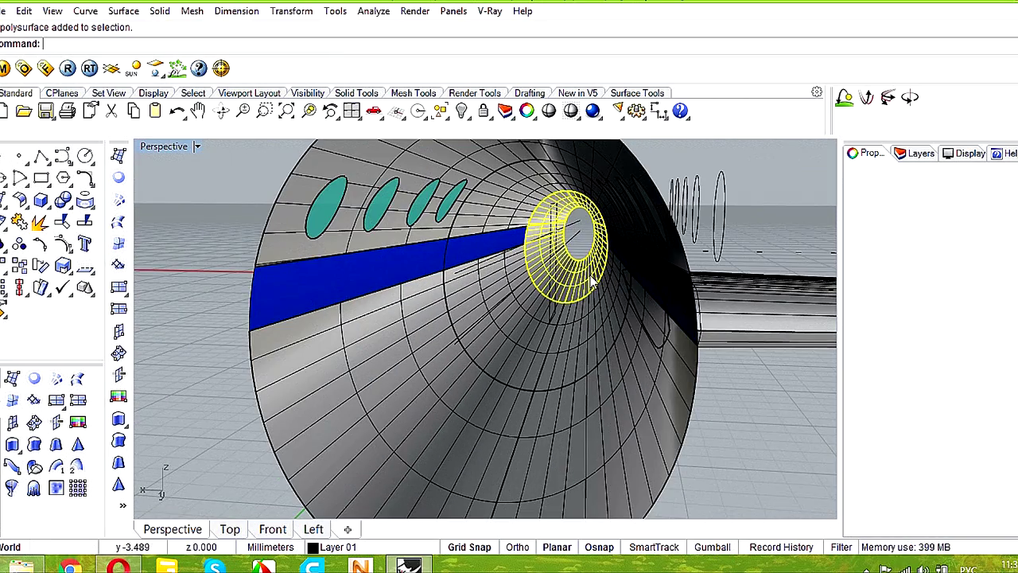
left_click(551, 266)
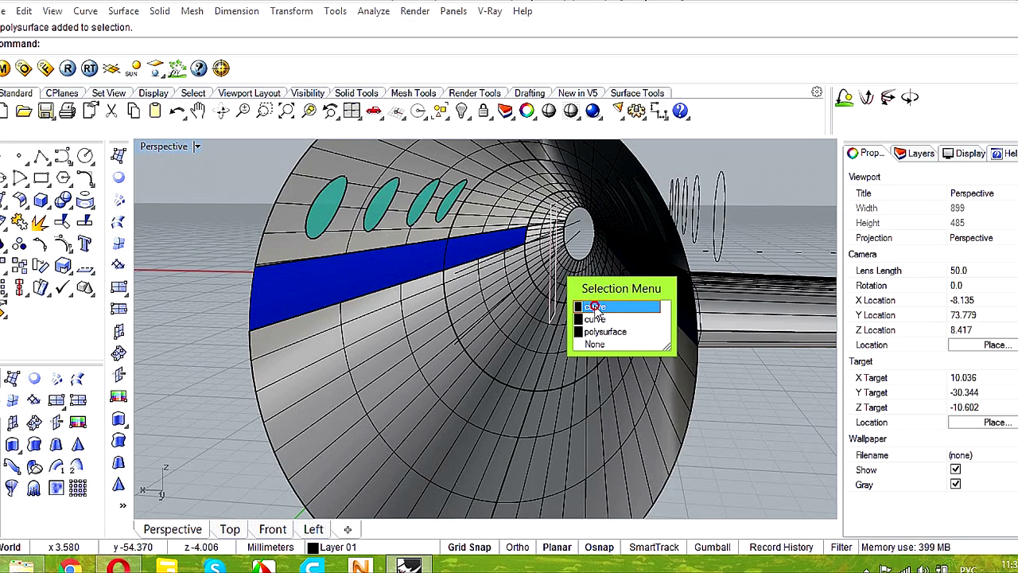
left_click(595, 307)
right_click_drag(618, 286, 556, 273)
left_click_drag(540, 260, 647, 274)
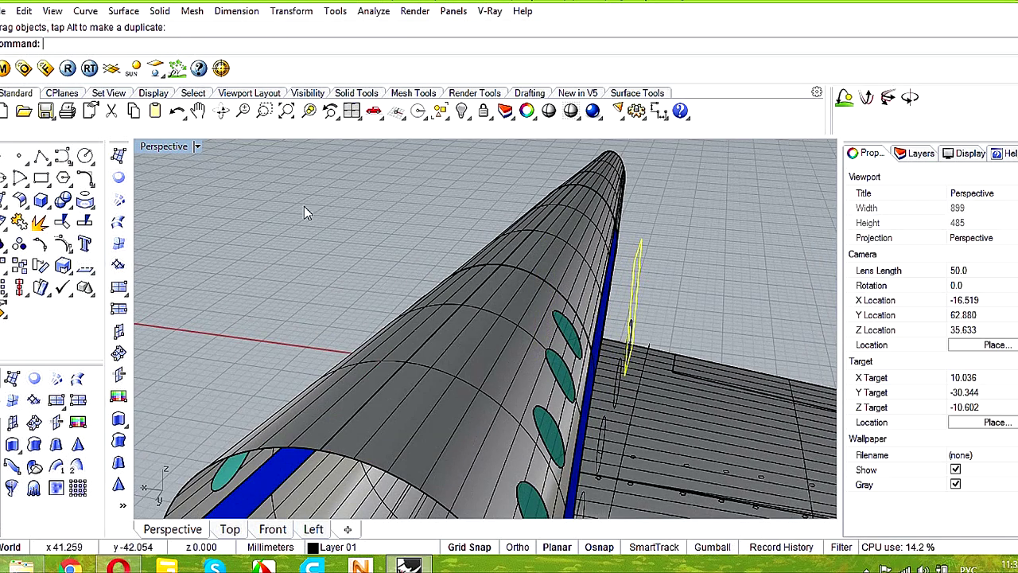
- Fillet the corners of the door rectangle with a radius of 0.6 in the Left view
double_click(164, 147)
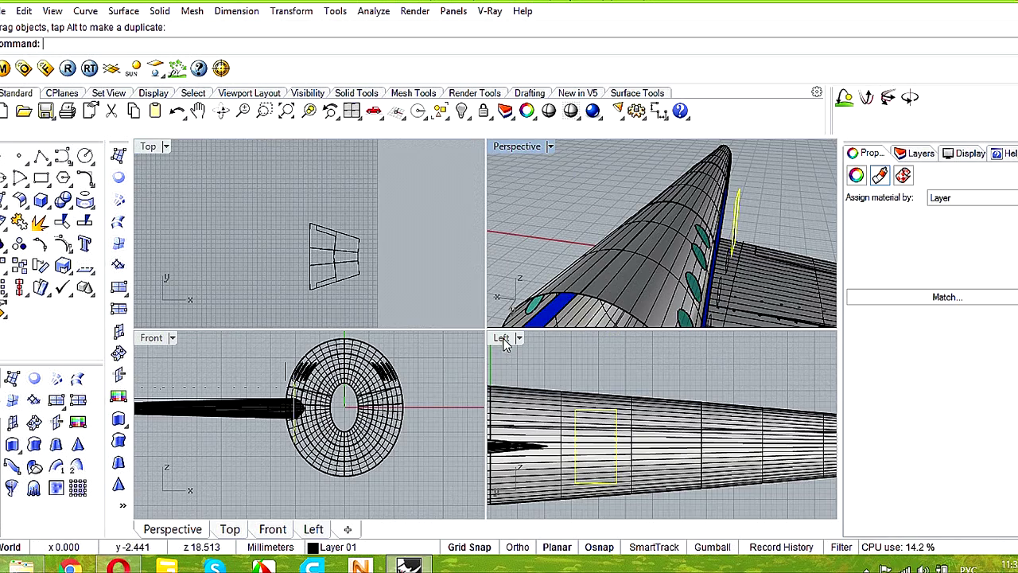
double_click(501, 338)
scroll(306, 332, "up", 2)
left_click(461, 204)
right_click_drag(368, 283, 420, 279)
left_click(357, 302)
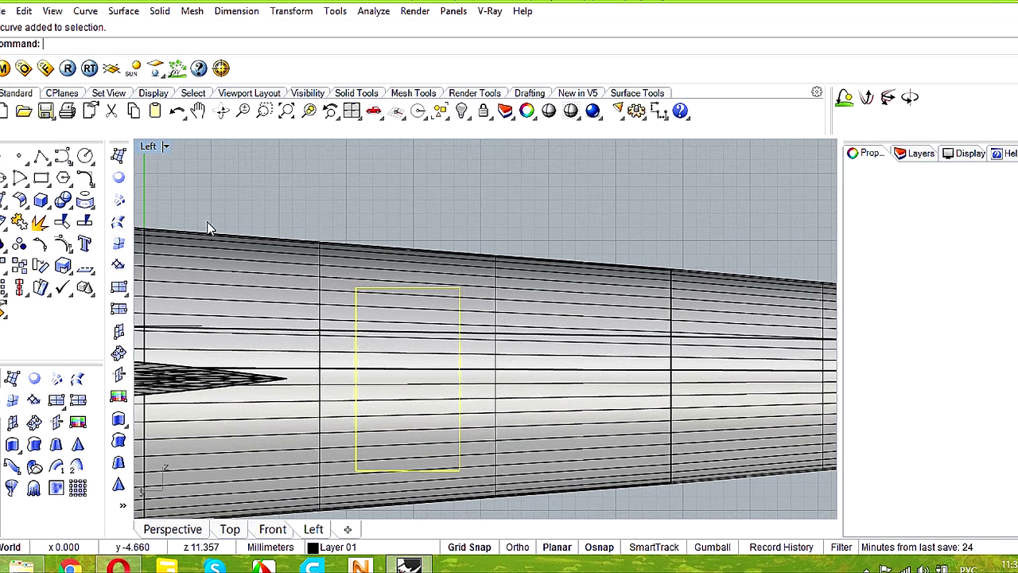
left_click(85, 179)
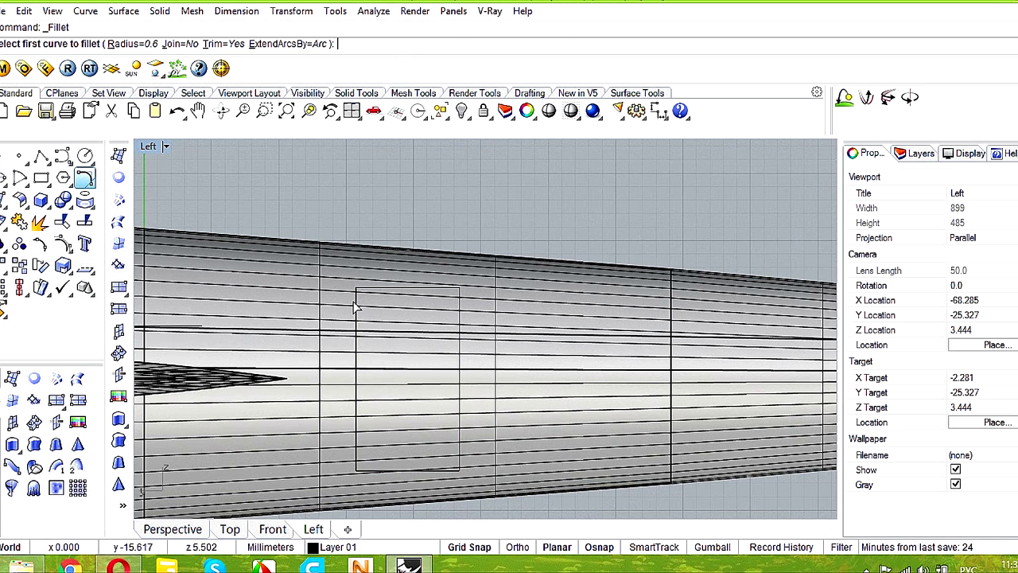
left_click(363, 295)
left_click(355, 303)
key("Return")
left_click(442, 296)
left_click(461, 313)
key("Return")
left_click(461, 459)
left_click(453, 471)
key("Return")
left_click(373, 475)
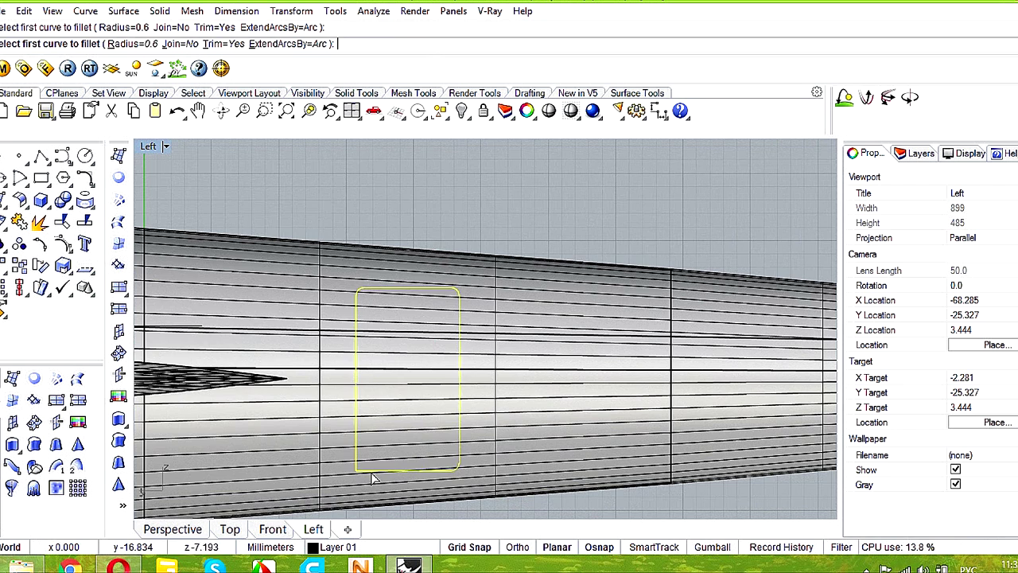
scroll(387, 322, "up", 3)
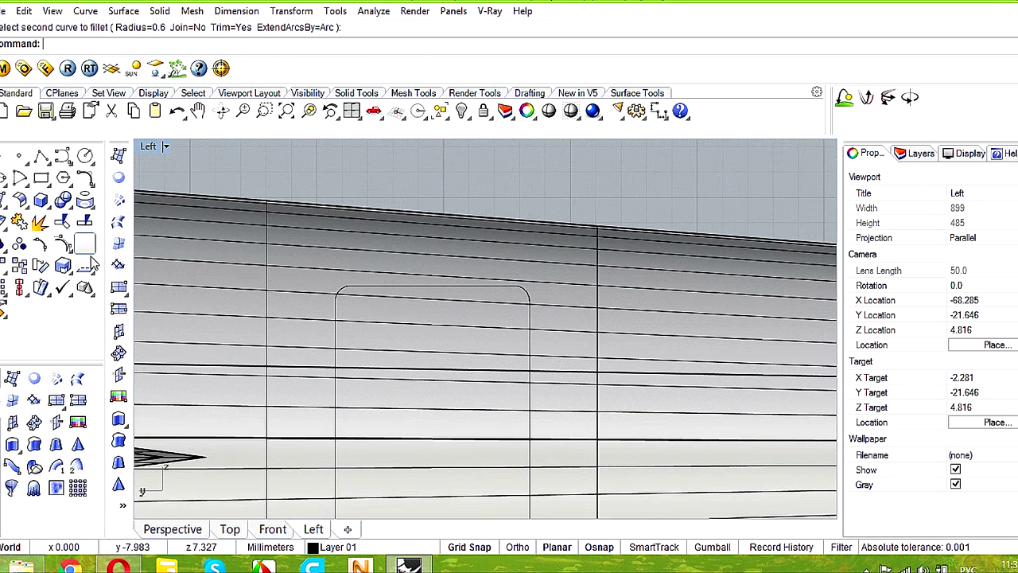
left_click(64, 177)
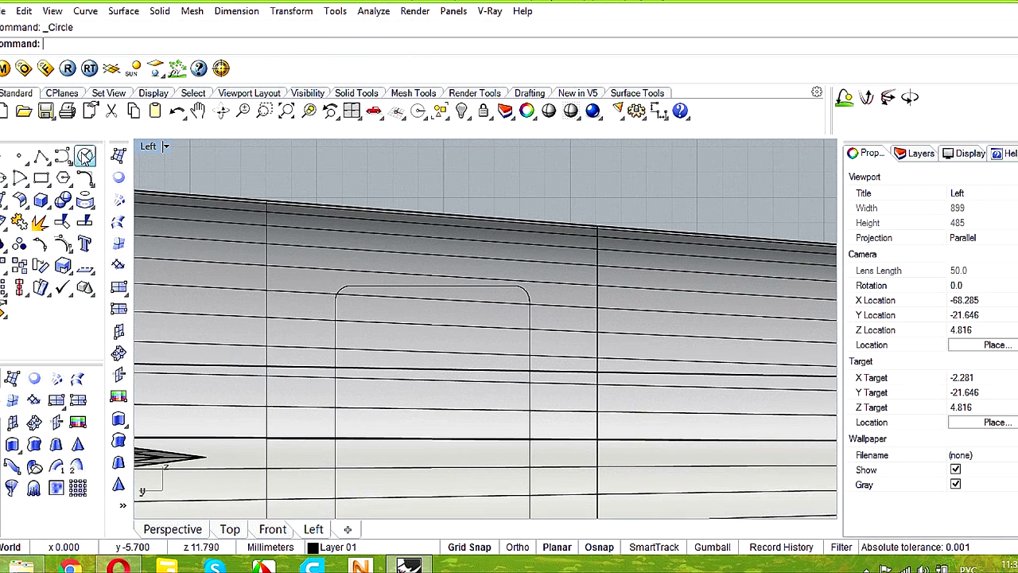
left_click(423, 335)
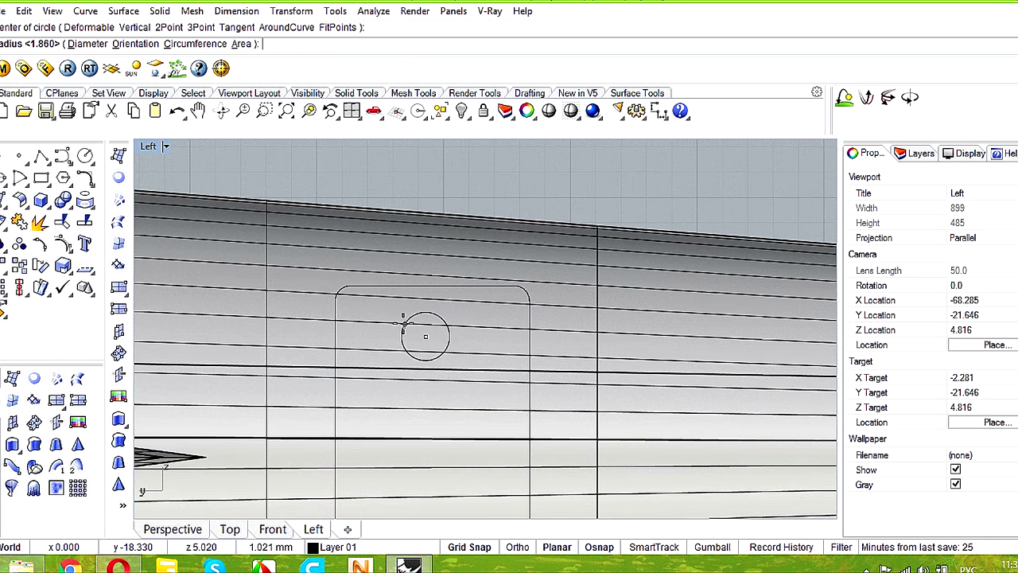
key("Escape")
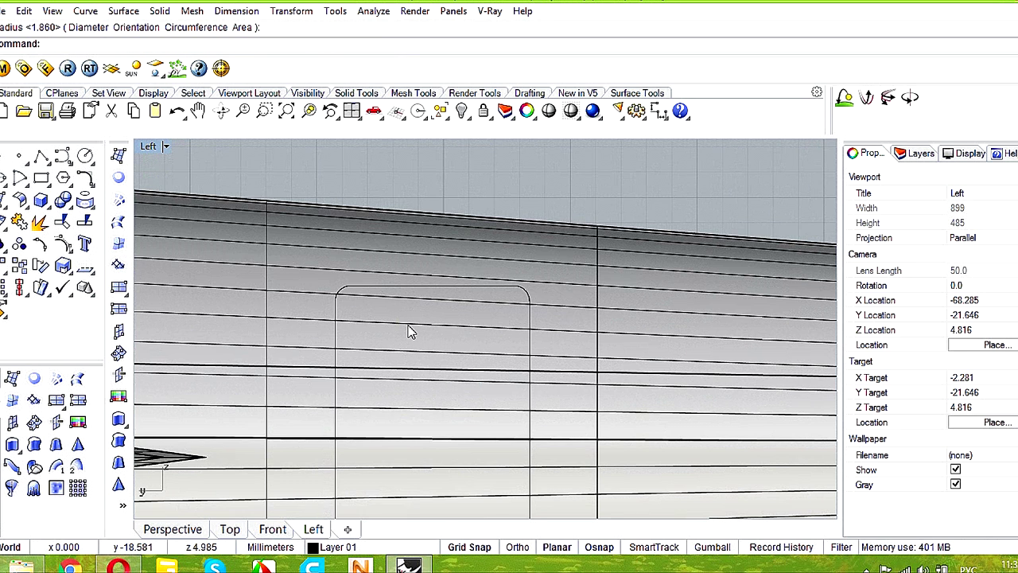
left_click(411, 331)
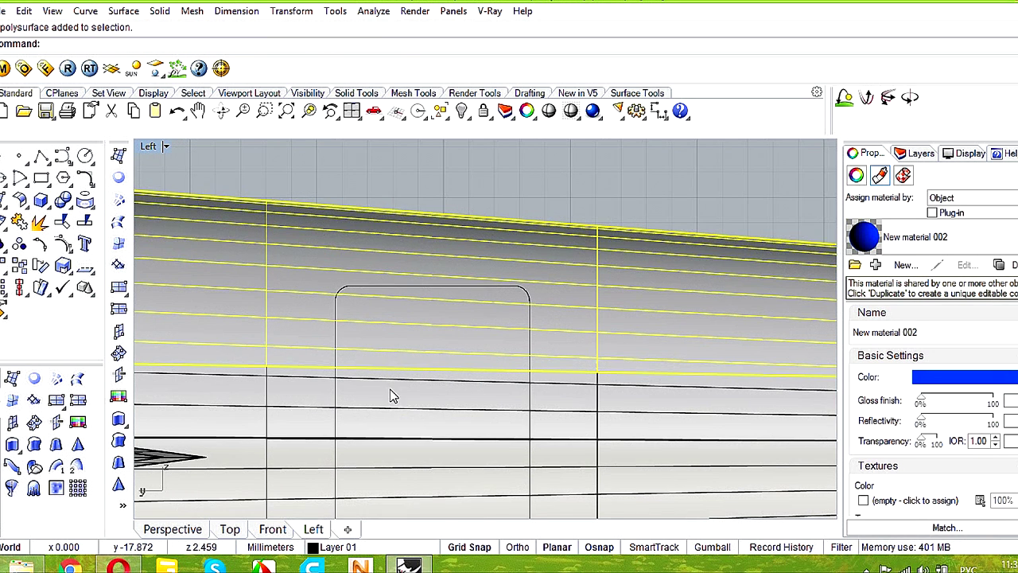
scroll(392, 389, "down", 3)
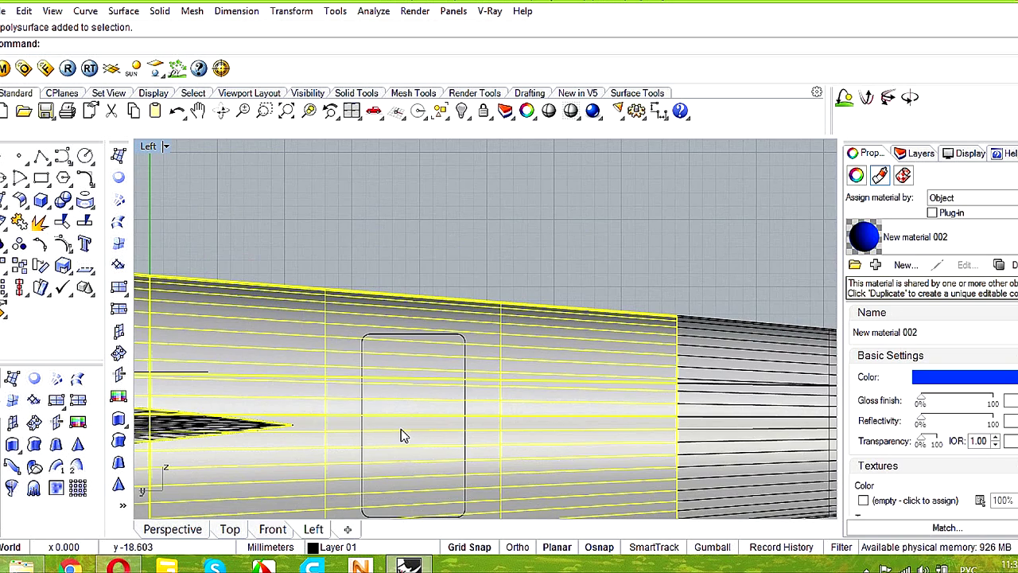
- Select the wing-side body pieces above and below the stripe, together with the stripe beside the door outline, in the Perspective view
double_click(150, 146)
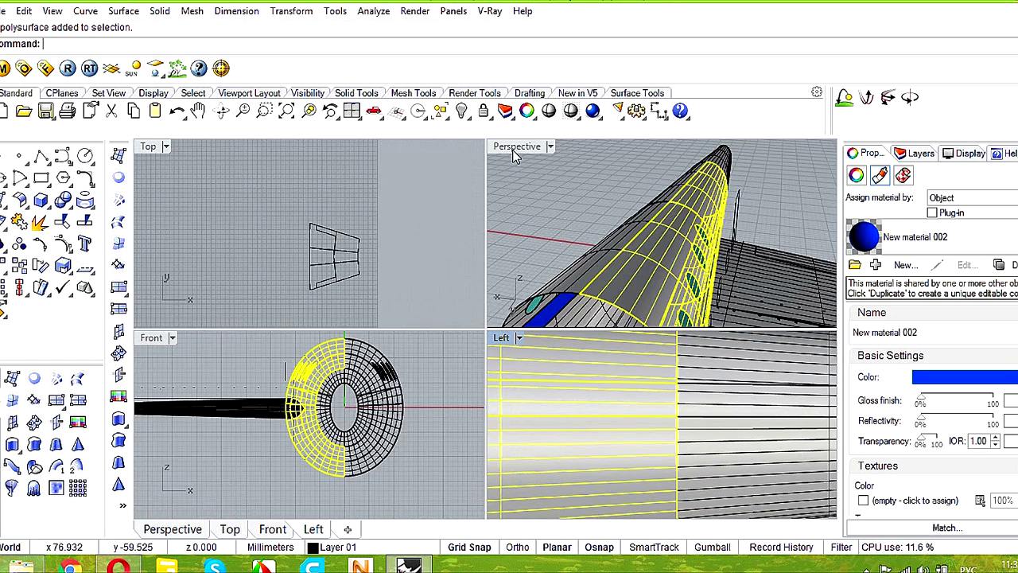
double_click(513, 149)
right_click_drag(641, 278, 570, 275)
key("Escape")
scroll(561, 238, "up", 6)
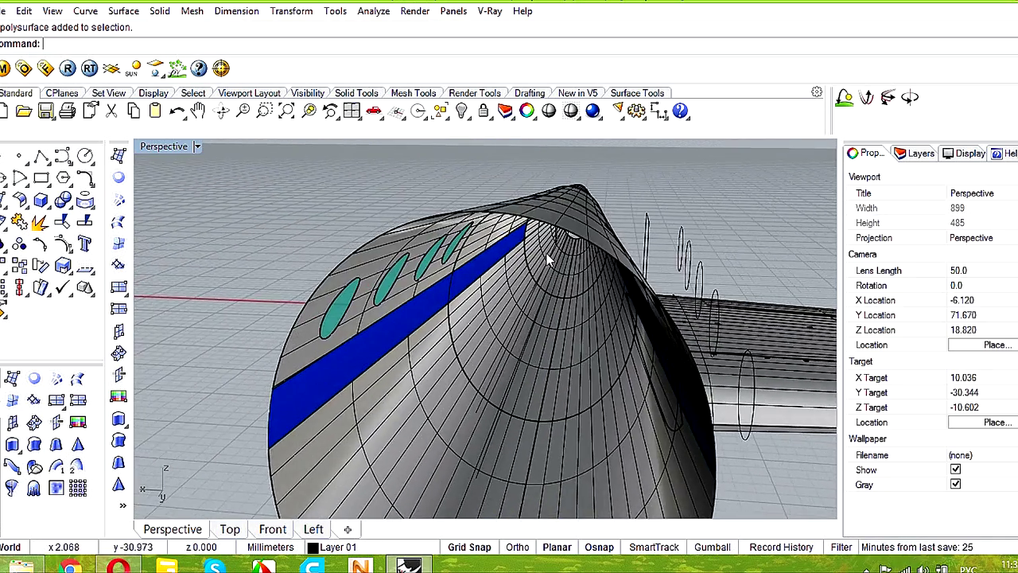
left_click(560, 227)
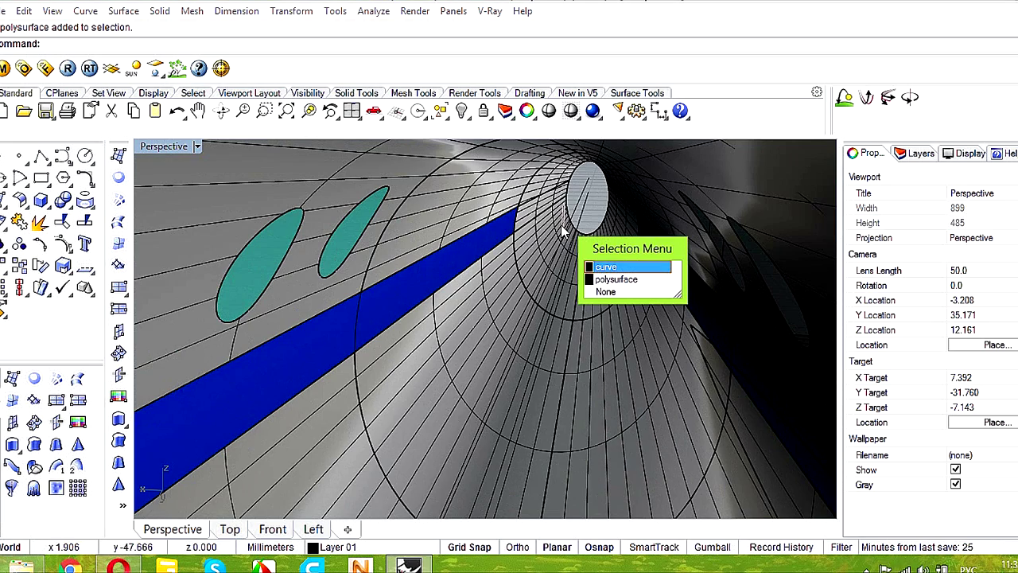
left_click(607, 280)
scroll(578, 275, "down", 8)
left_click_drag(575, 275, 637, 283)
right_click_drag(666, 291, 593, 287)
left_click(593, 287)
left_click(597, 310, "shift")
left_click(599, 326, "shift")
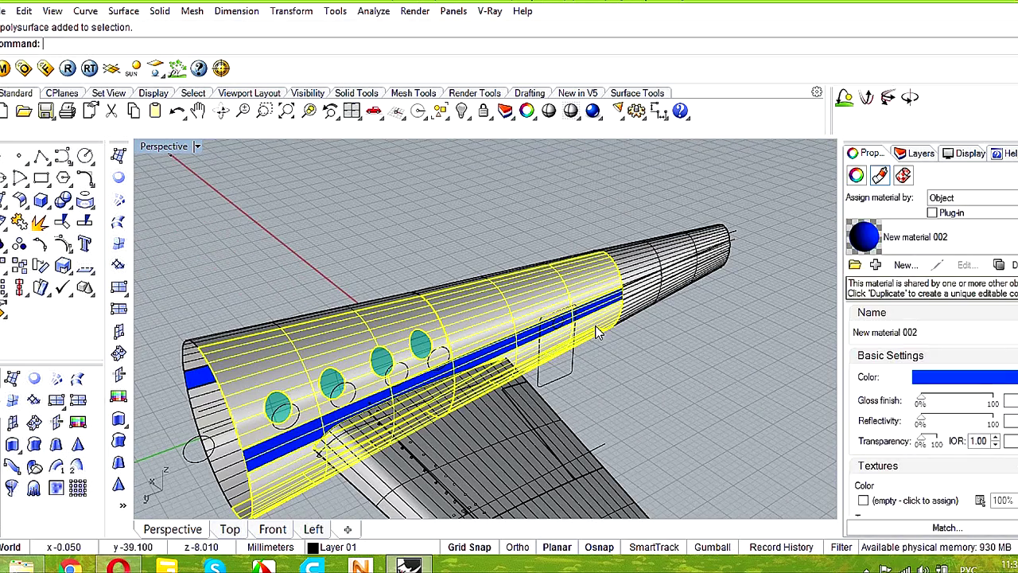
- Split the selected fuselage skin and blue stripe in the Left view with the rounded door outline and its small circular window
double_click(155, 147)
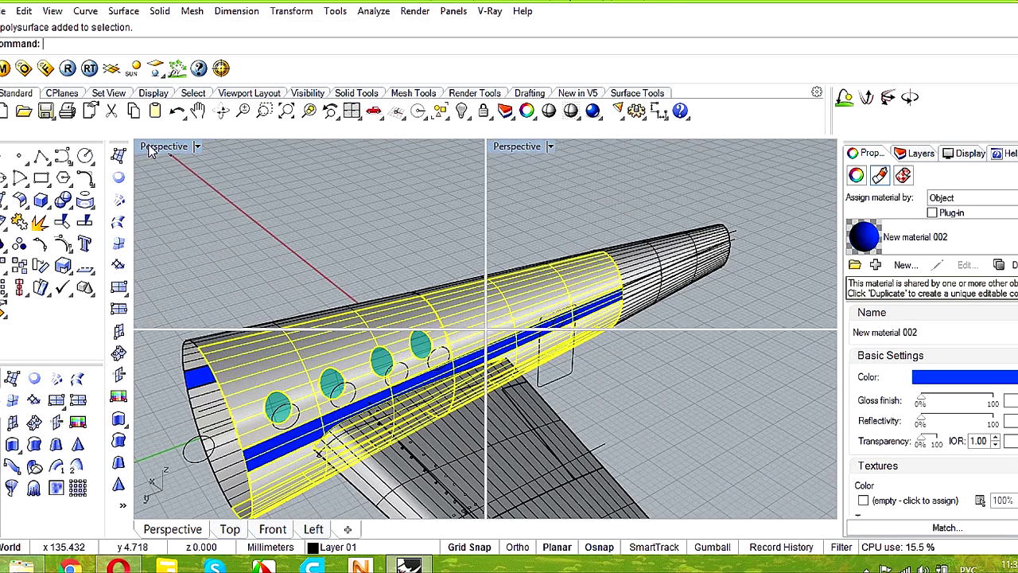
double_click(502, 336)
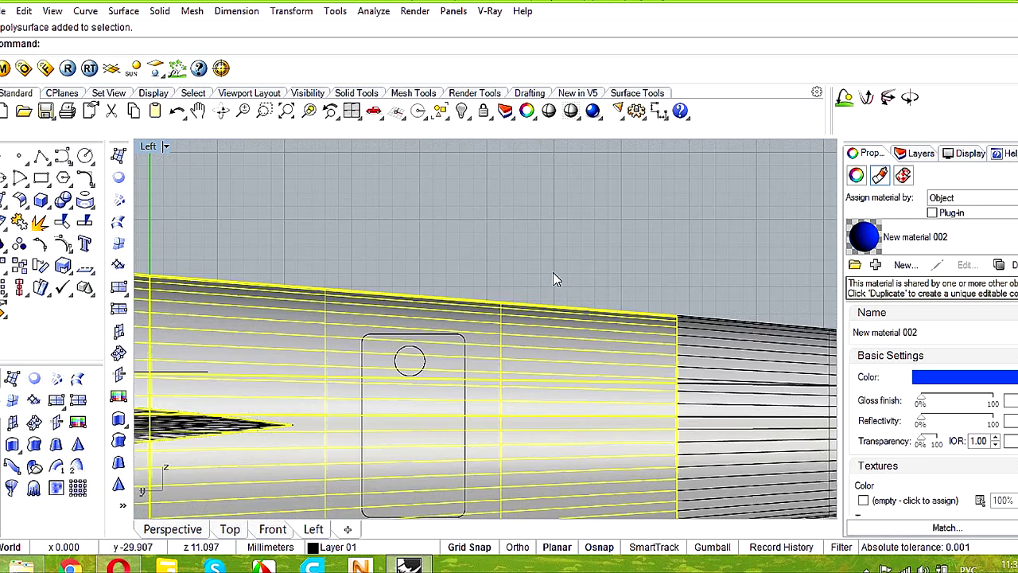
scroll(555, 273, "down", 10)
right_click_drag(562, 274, 531, 316)
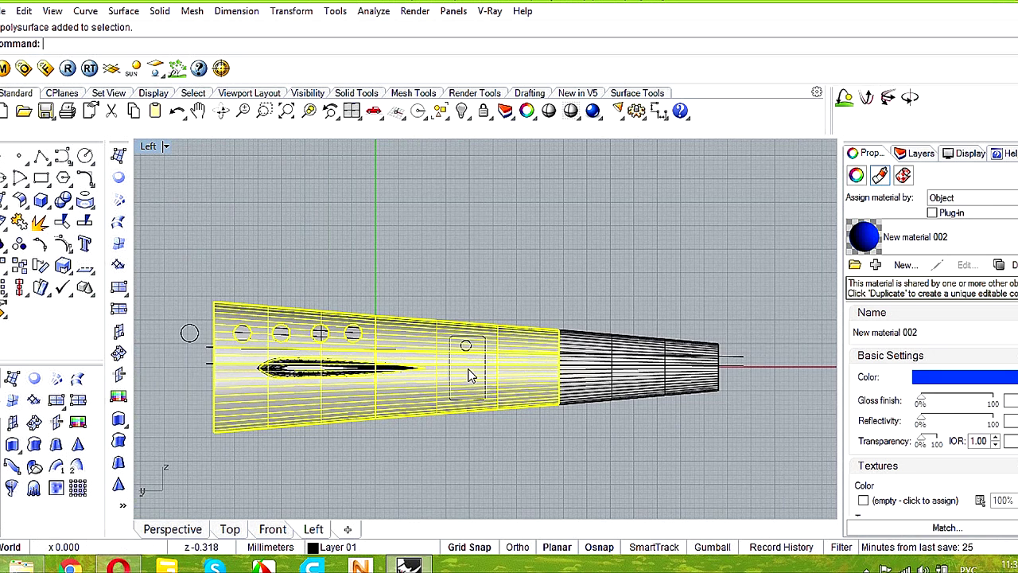
scroll(469, 375, "up", 4)
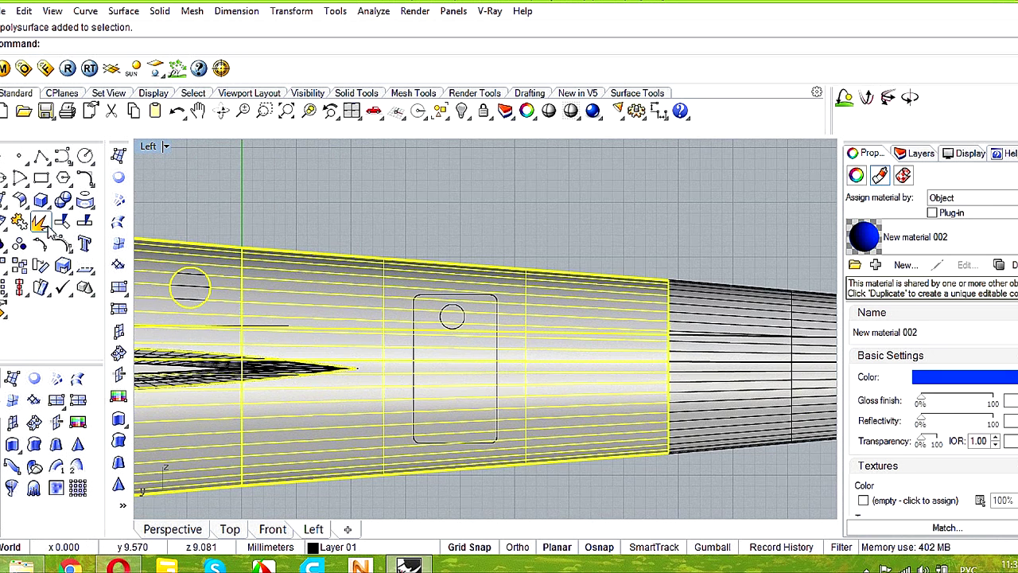
left_click(84, 221)
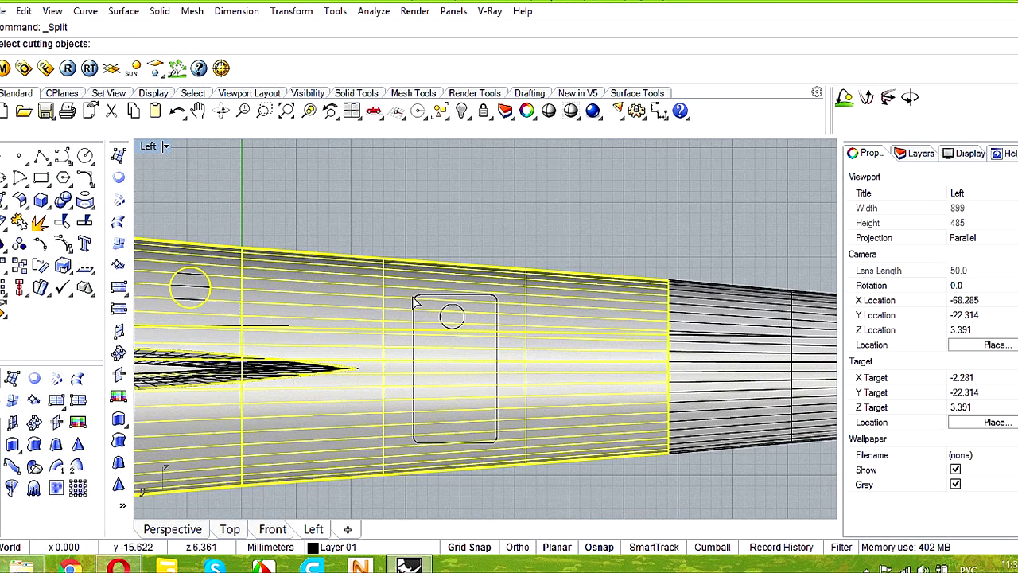
left_click(445, 312)
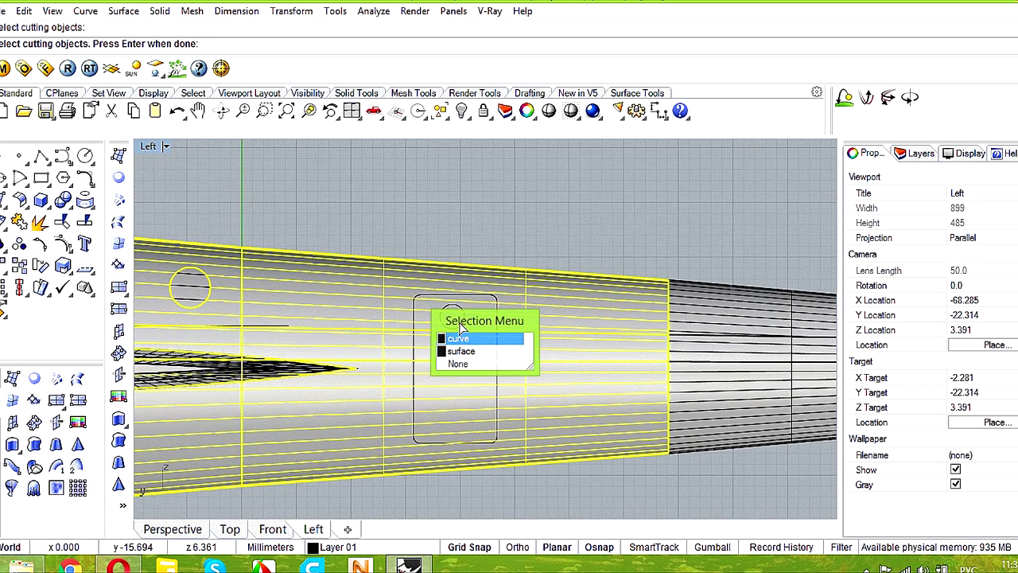
left_click(460, 339)
right_click_drag(448, 314, 452, 314)
key("Return")
- Delete the flat door outline and its small window circle beside the fuselage in the Perspective view
double_click(153, 148)
double_click(527, 148)
scroll(583, 336, "up", 5)
left_click(615, 380)
right_click_drag(532, 340, 529, 273)
scroll(477, 283, "up", 2)
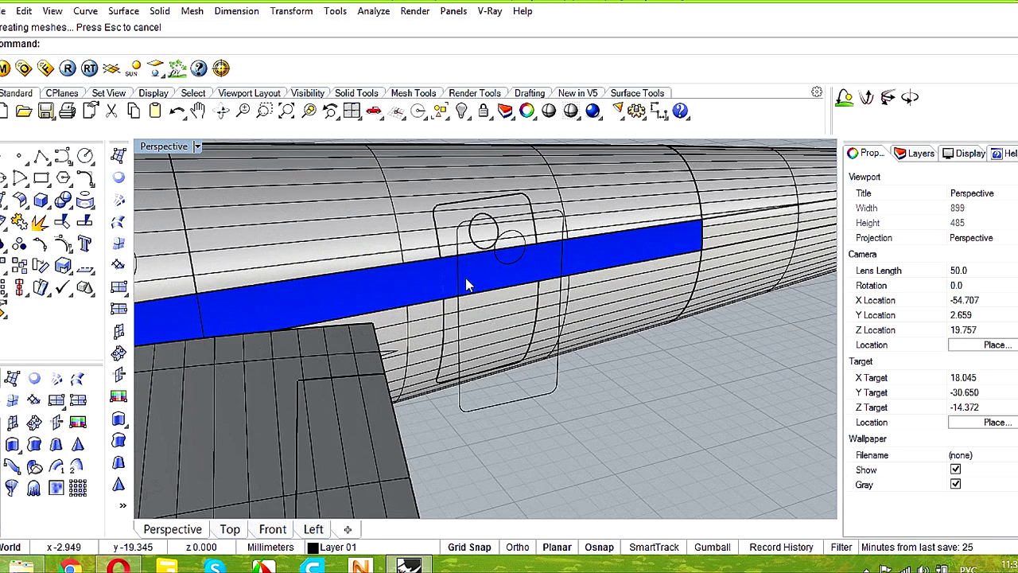
right_click_drag(436, 282, 439, 286)
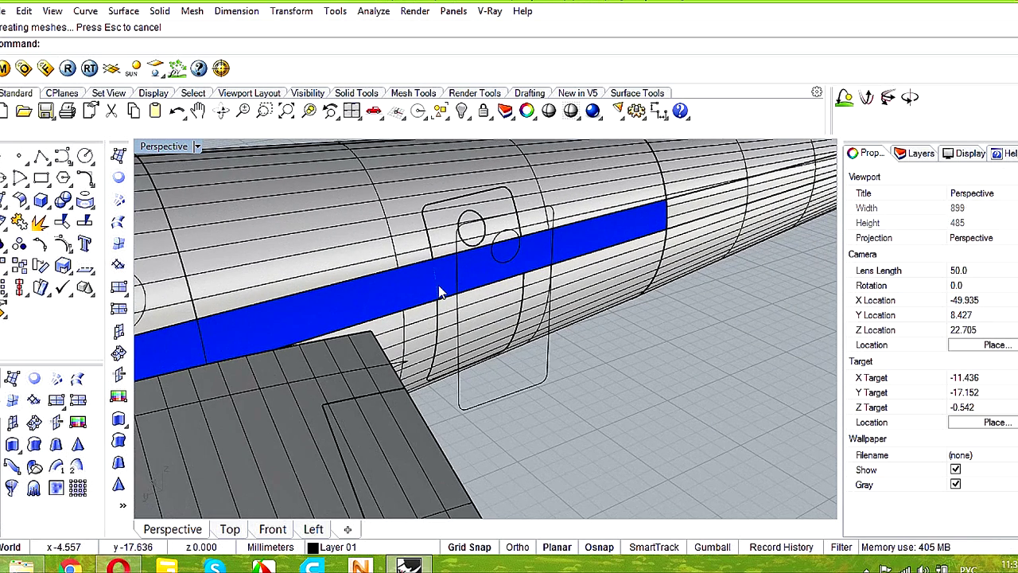
scroll(427, 282, "down", 3)
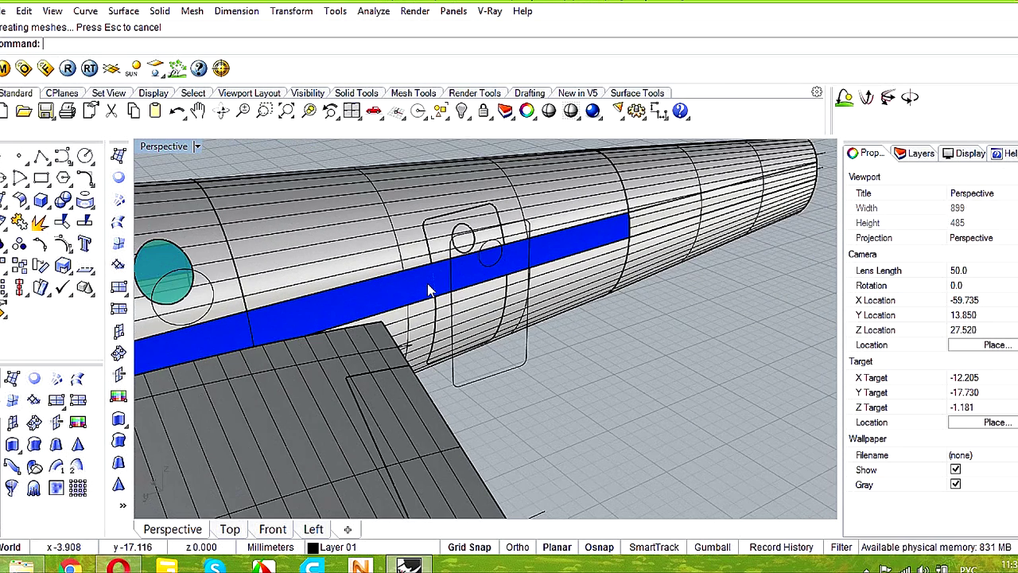
scroll(428, 284, "down", 3)
left_click(499, 325)
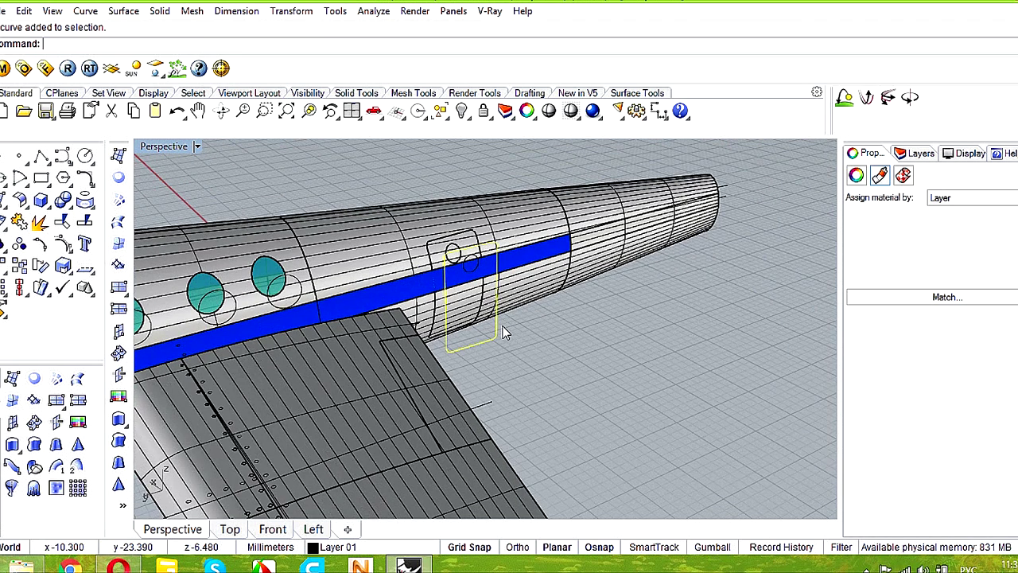
key("Delete")
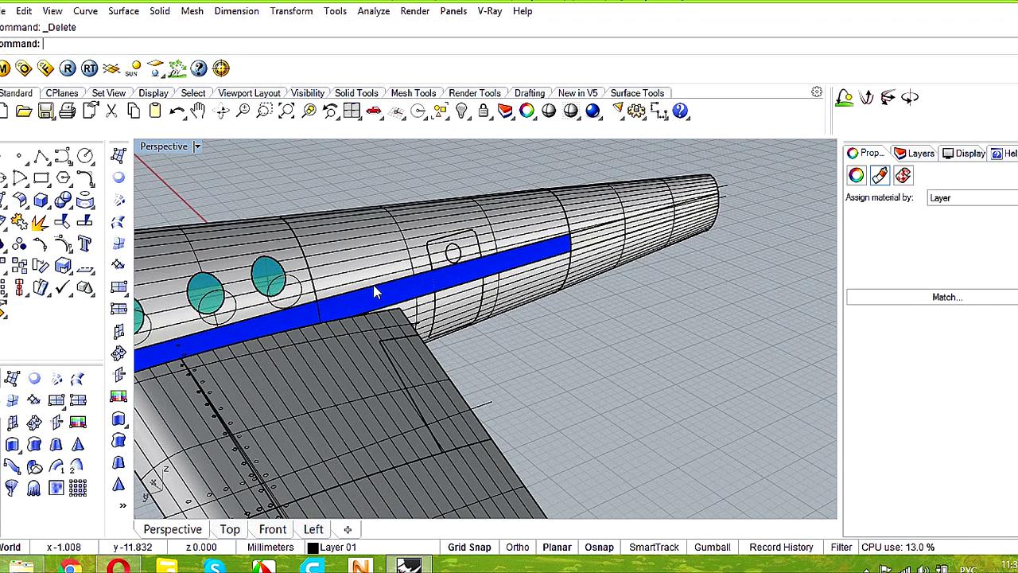
- Delete the leftover flat circle curves beside the row of teal windows
left_click(309, 291)
left_click(342, 329)
key("Delete")
left_click(237, 305)
left_click(272, 344)
key("Delete")
scroll(256, 319, "down", 6)
scroll(208, 337, "up", 4)
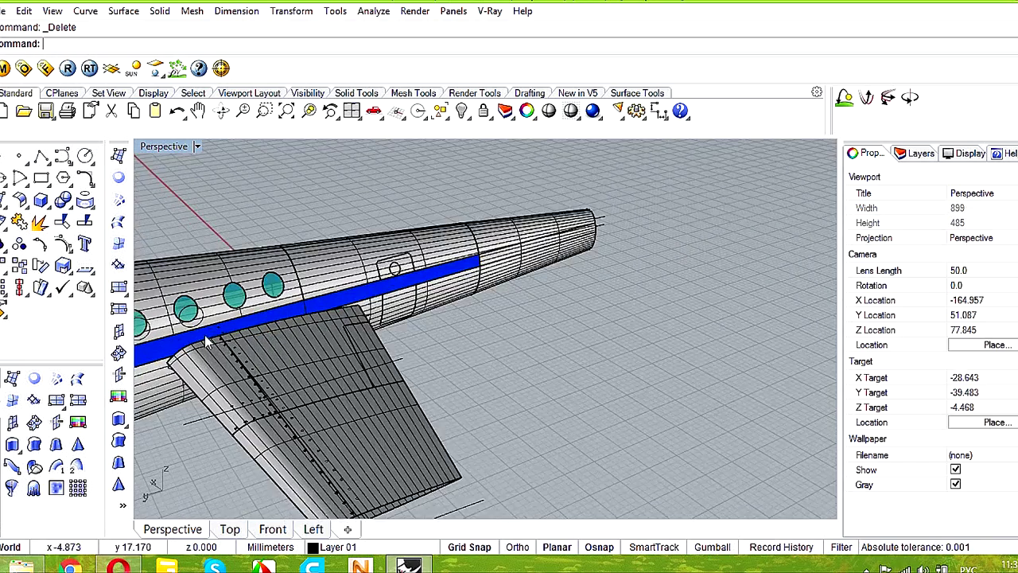
left_click(190, 330)
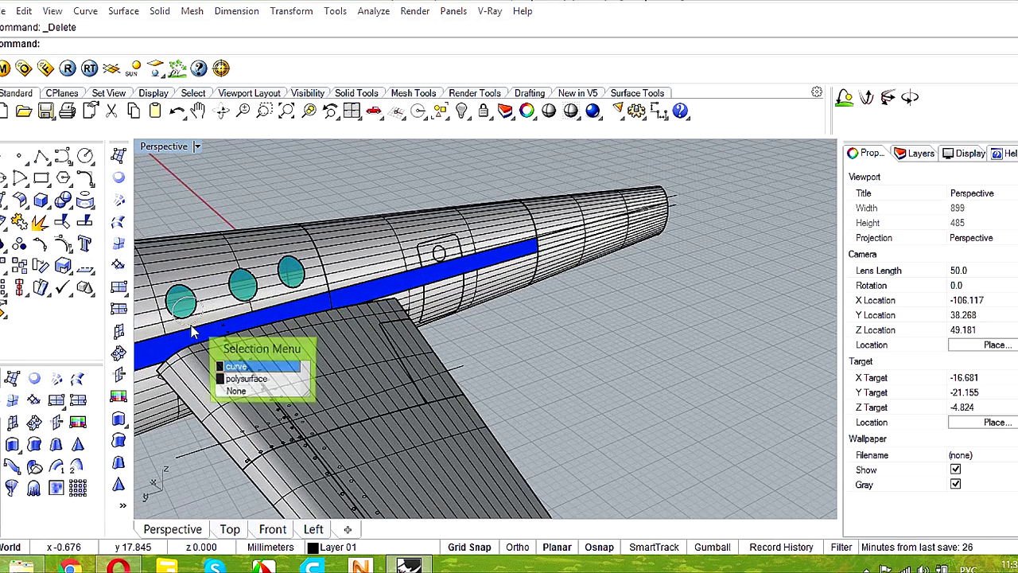
left_click(243, 357)
key("Delete")
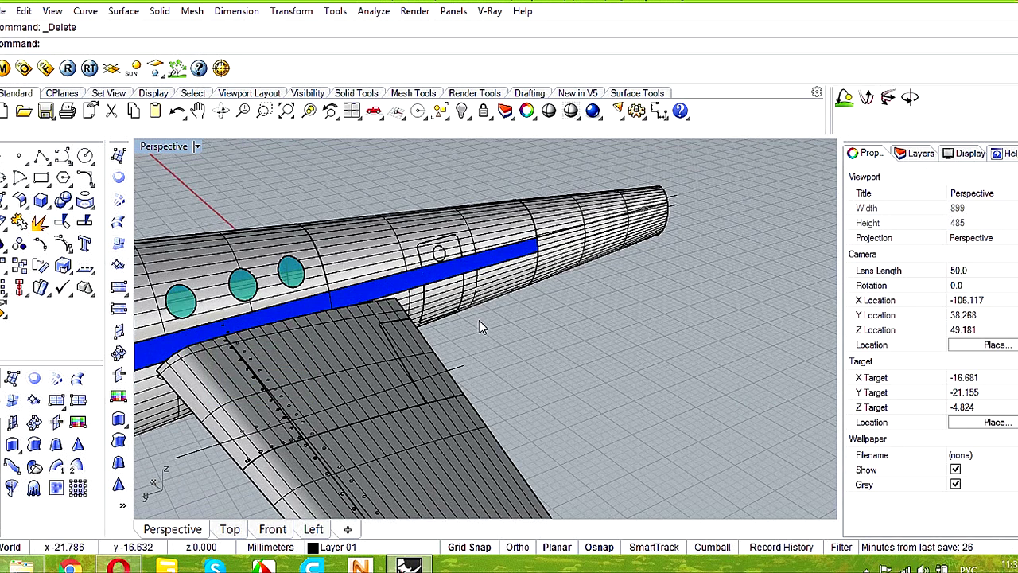
- Create the text "Аэрофлот" as 3 mm high Arial curves and place it behind the door in the Left view
double_click(165, 147)
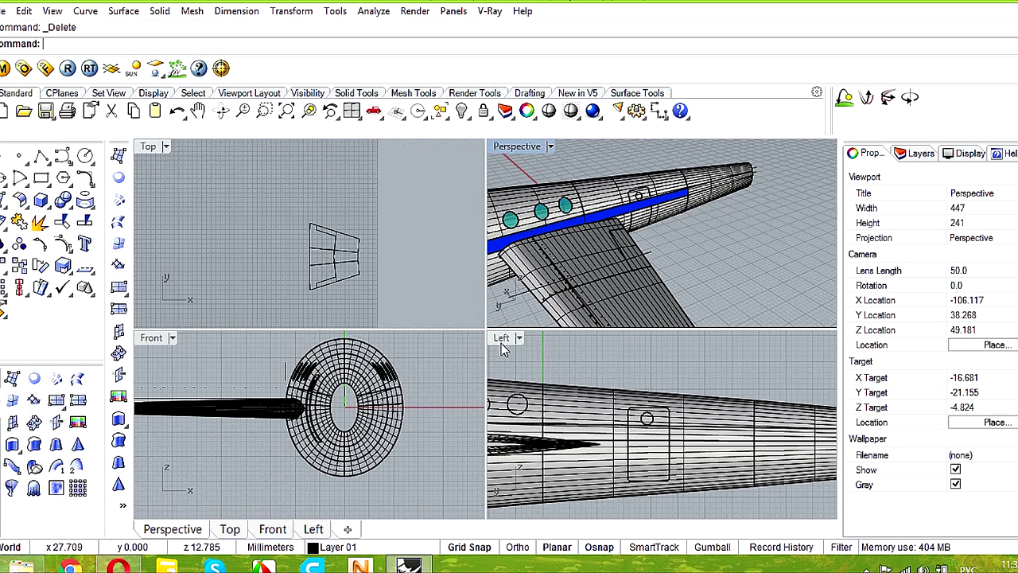
double_click(501, 339)
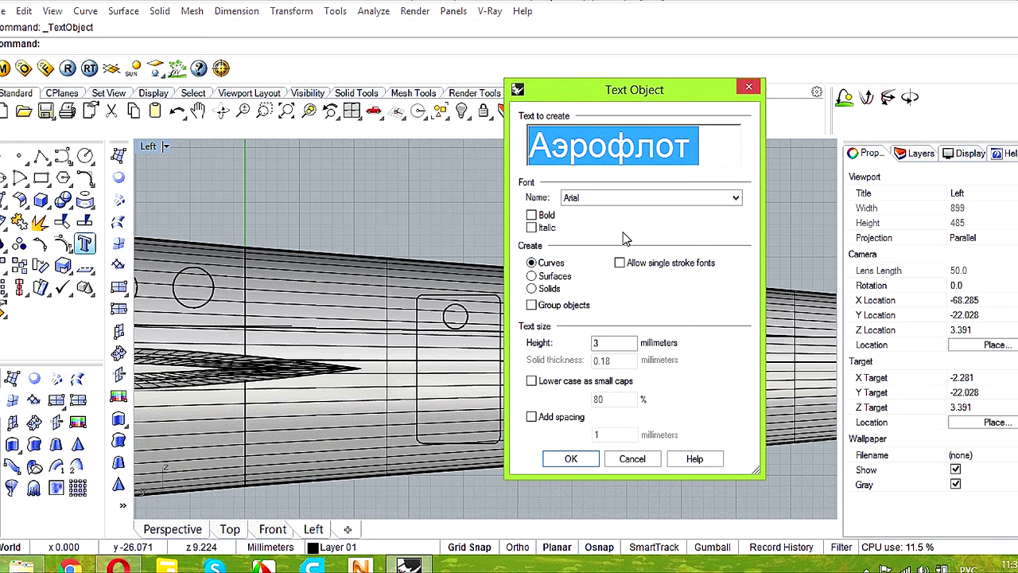
left_click(572, 459)
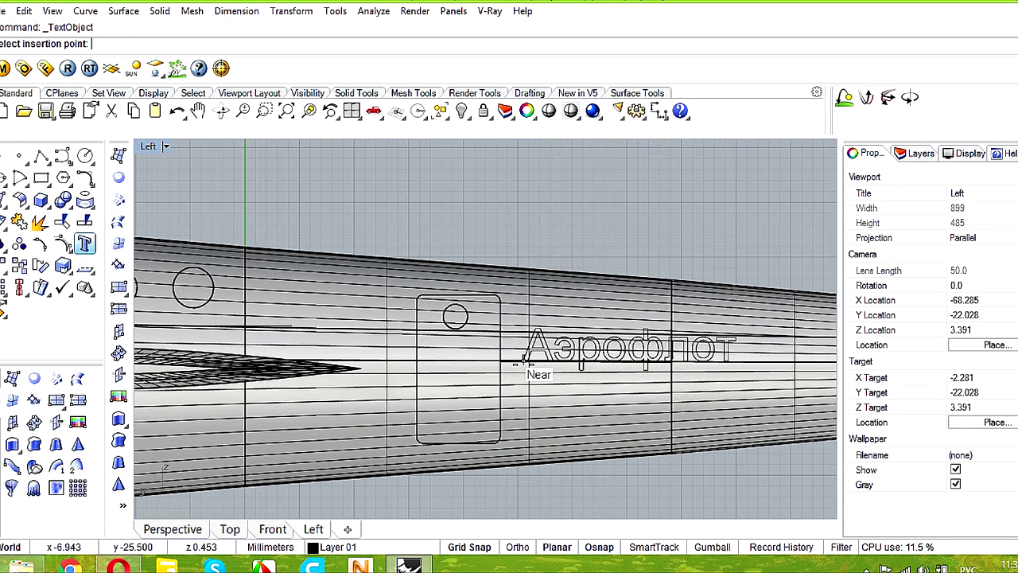
left_click(523, 361)
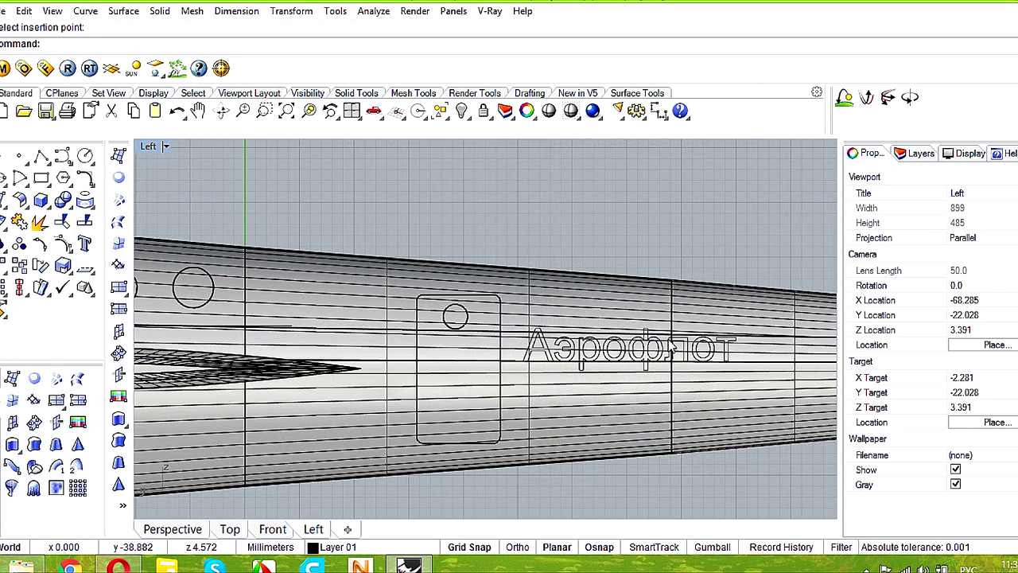
- Scale all the letter curves of "Аэрофлот" down to about 0.76 from an origin below the last letter
scroll(684, 326, "up", 3)
left_click(726, 360)
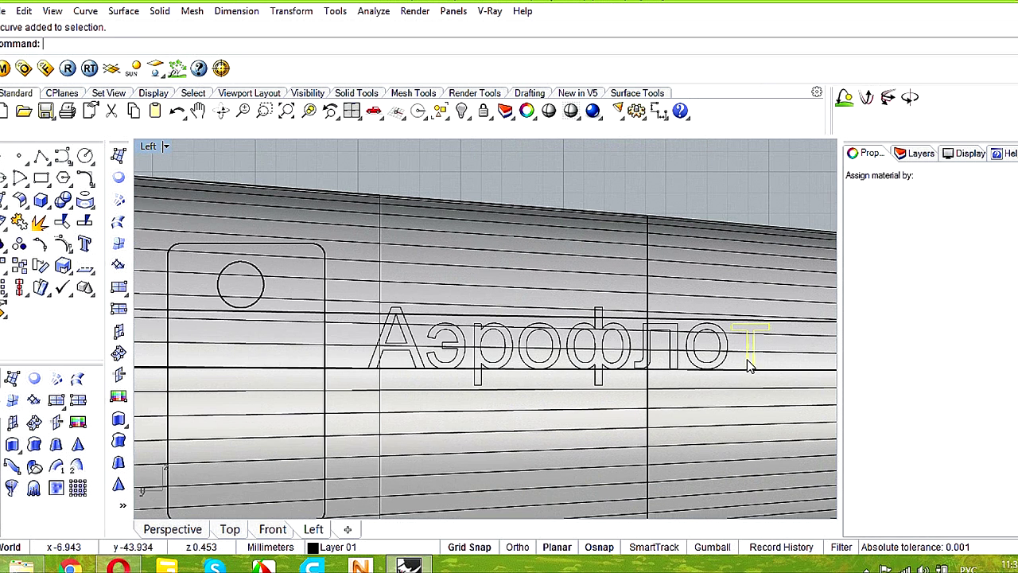
left_click(719, 363)
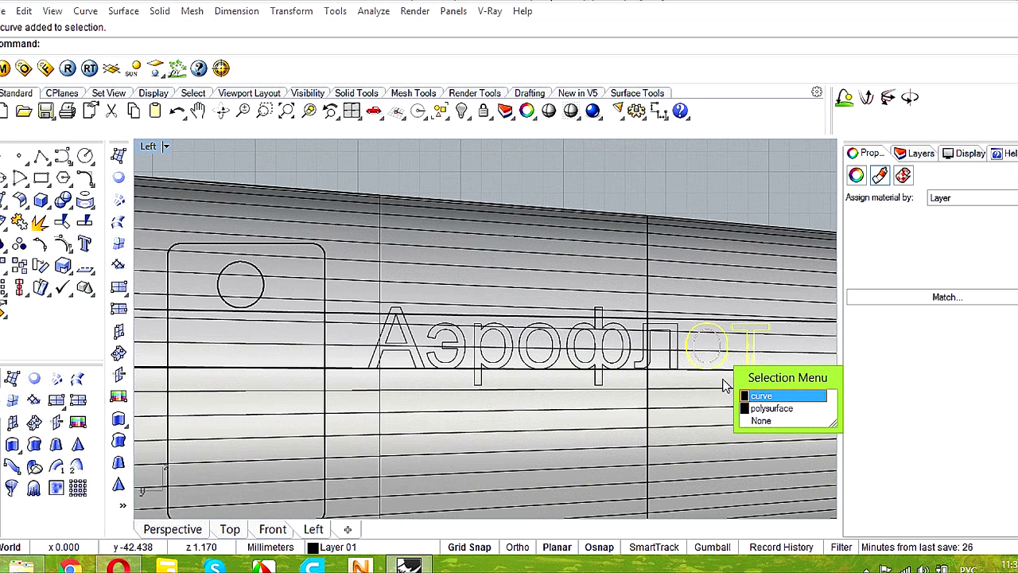
left_click(758, 397)
left_click(677, 366, "shift")
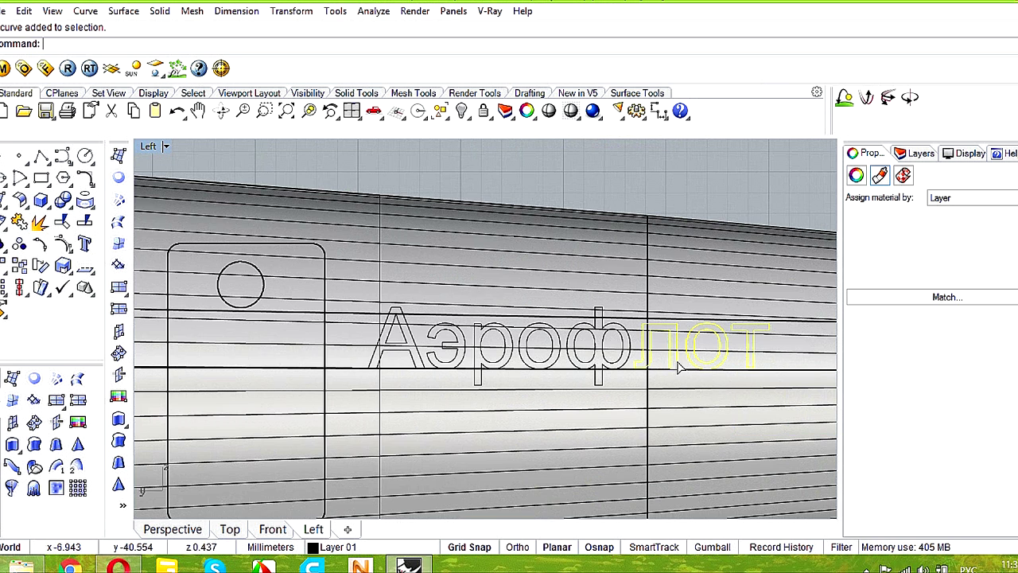
left_click(632, 357, "shift")
left_click(678, 396)
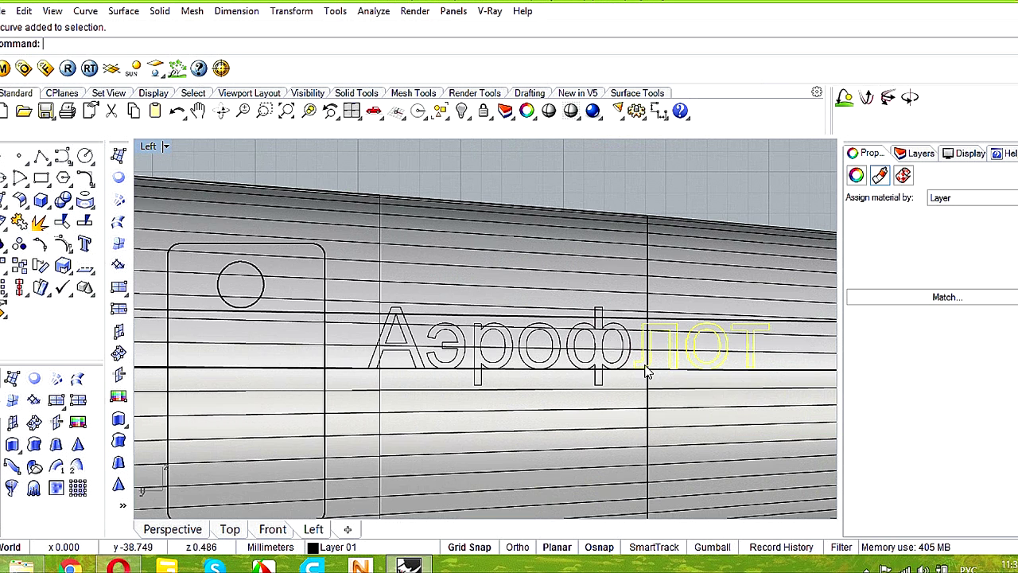
left_click(618, 355, "shift")
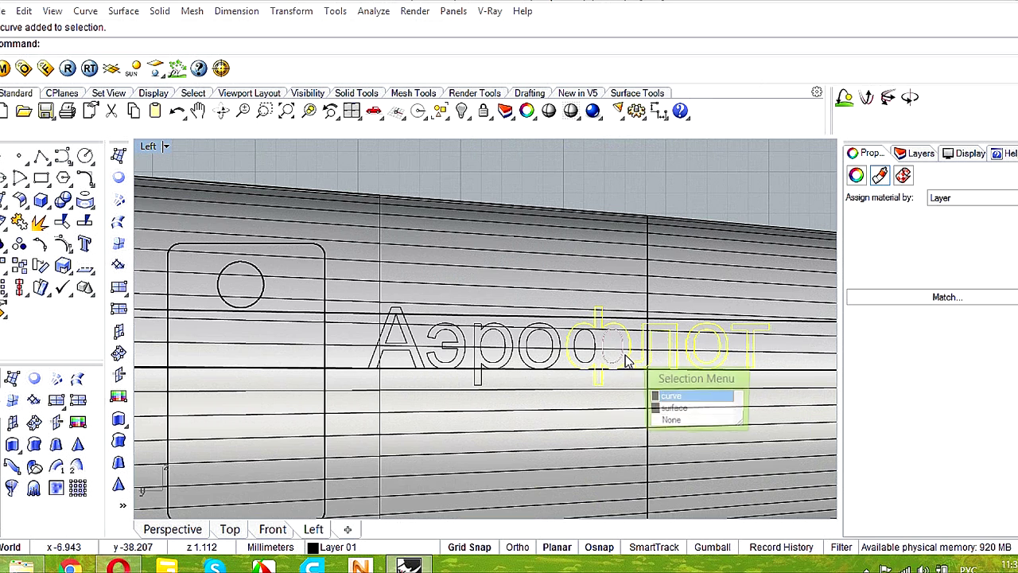
left_click(661, 396)
left_click(555, 358, "shift")
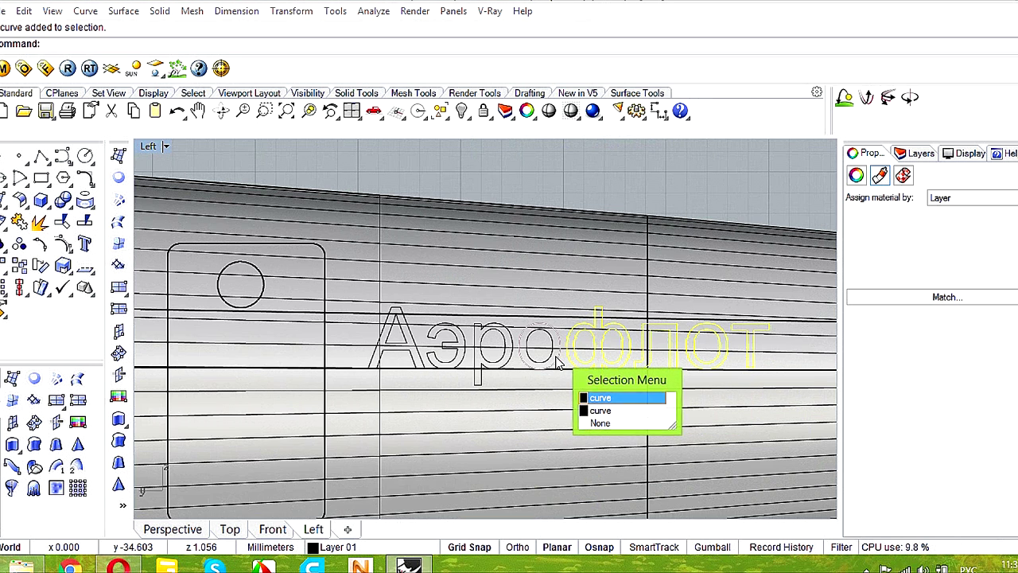
left_click(605, 397)
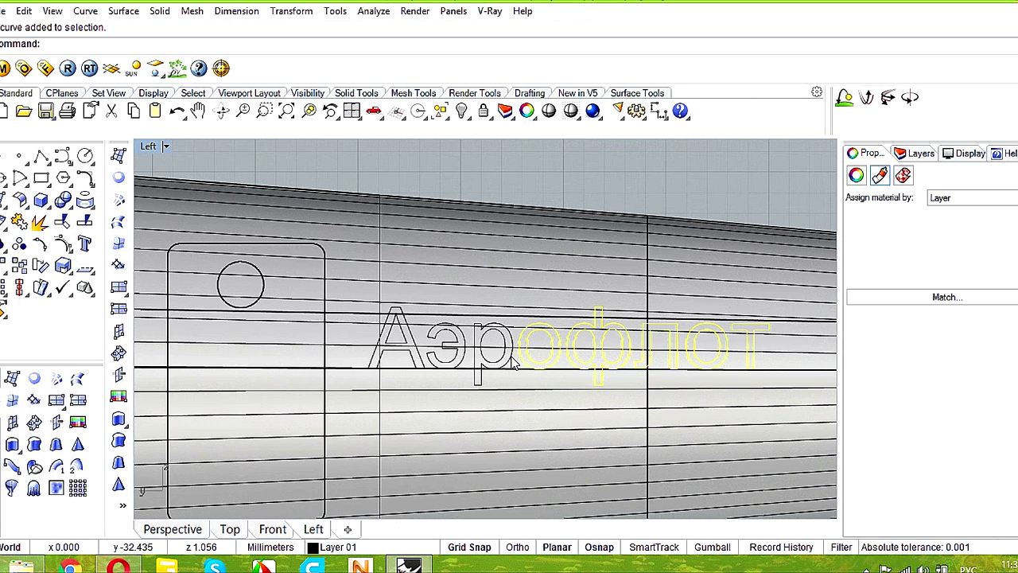
left_click(463, 362, "shift")
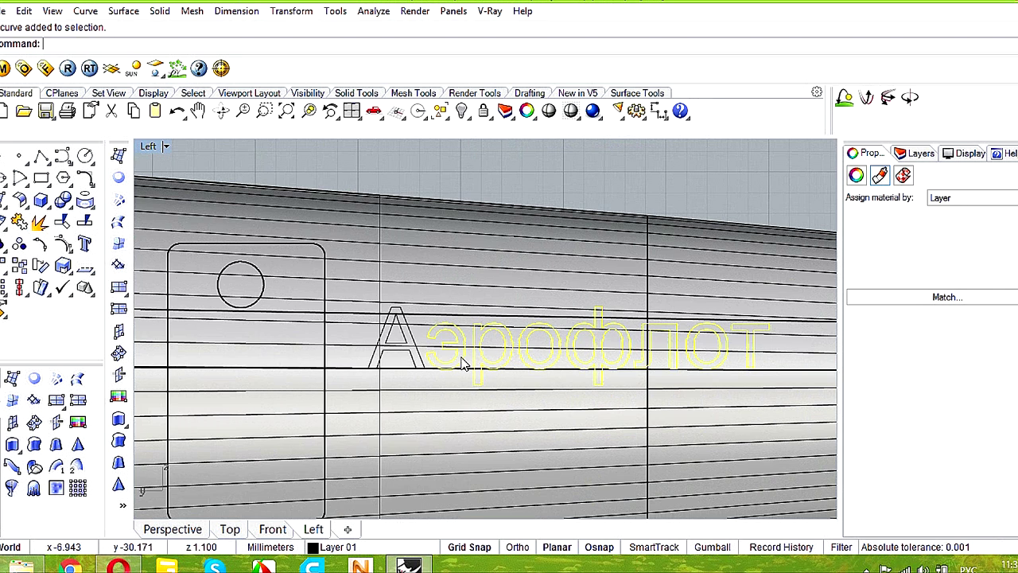
left_click(418, 354, "shift")
left_click(398, 341, "shift")
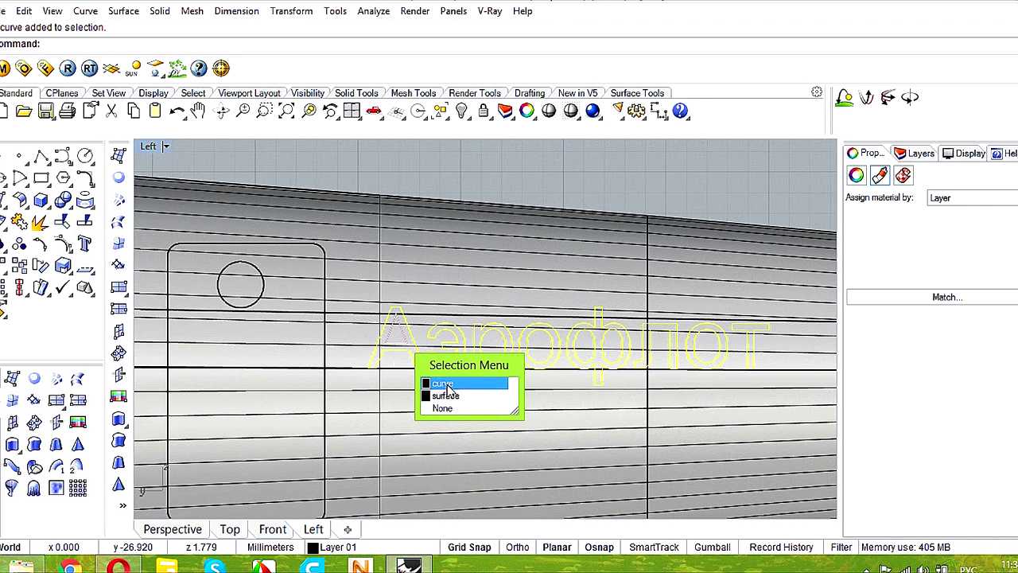
left_click(444, 384)
left_click(63, 266)
left_click(768, 397)
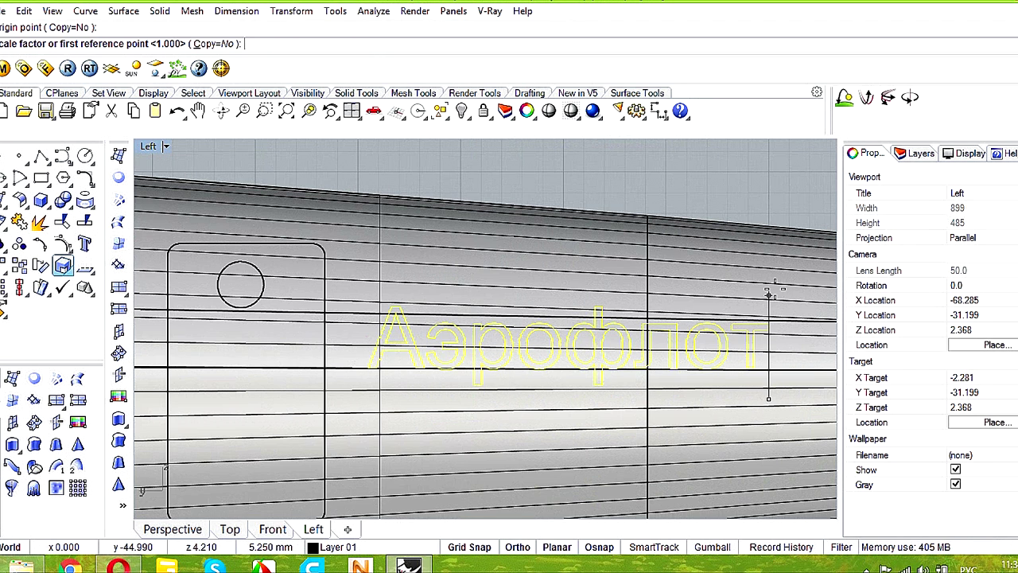
left_click(769, 264)
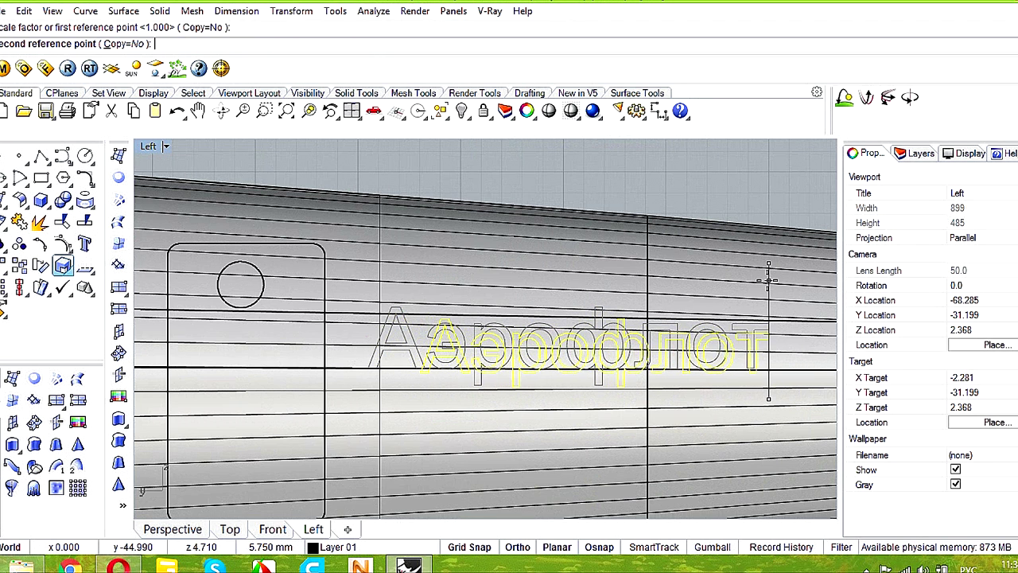
left_click(649, 365)
- Move the "Аэрофлот" text forward across the door, just below its round window
scroll(593, 402, "down", 3)
right_click_drag(586, 405, 641, 419)
left_click_drag(585, 405, 400, 387)
- Scale the "Аэрофлот" text down further and shift it slightly so it begins at the door's front edge
scroll(518, 377, "up", 4)
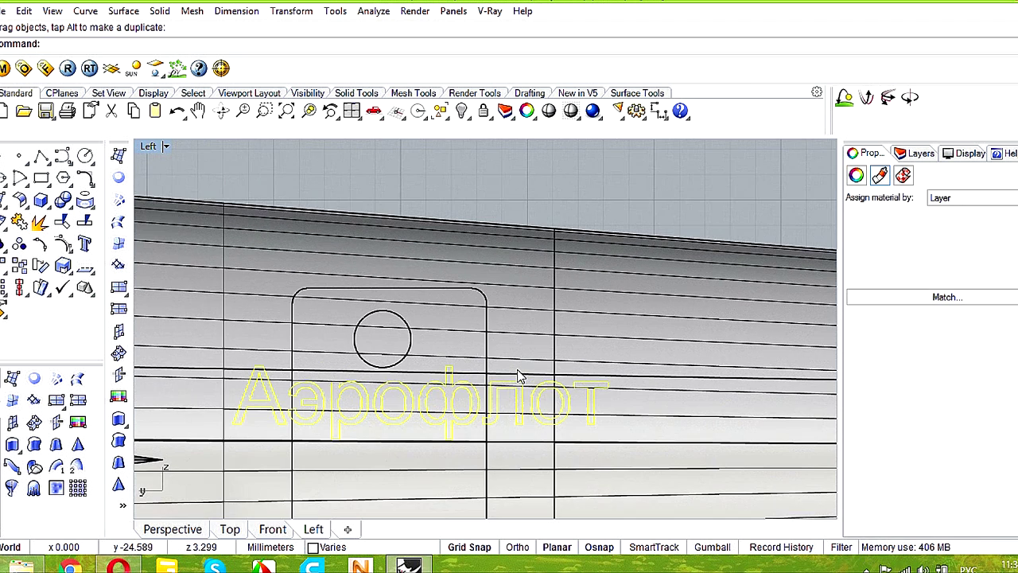
right_click(640, 433)
left_click(640, 435)
left_click(640, 303, "shift")
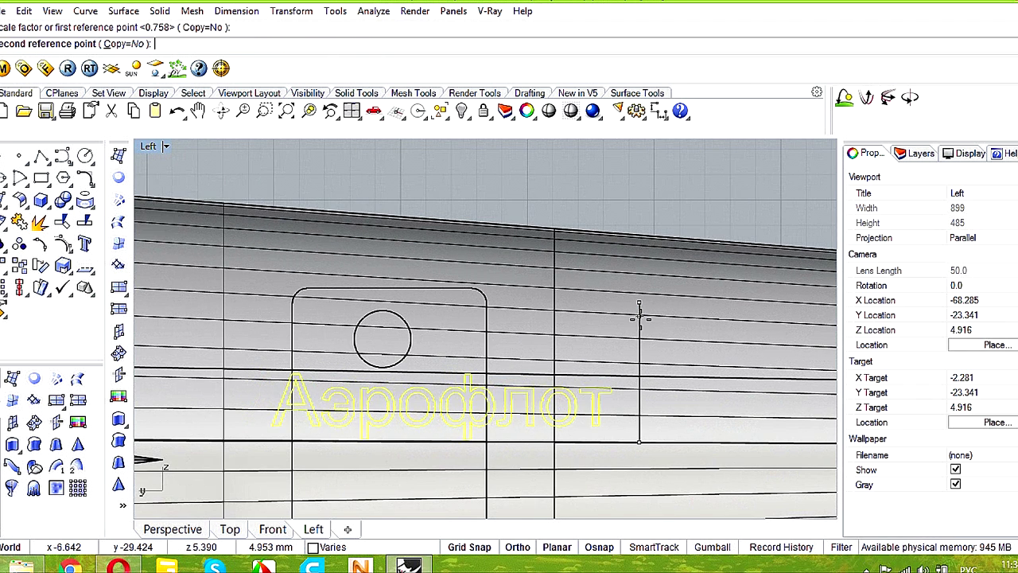
left_click(638, 333)
left_click_drag(553, 428, 523, 424)
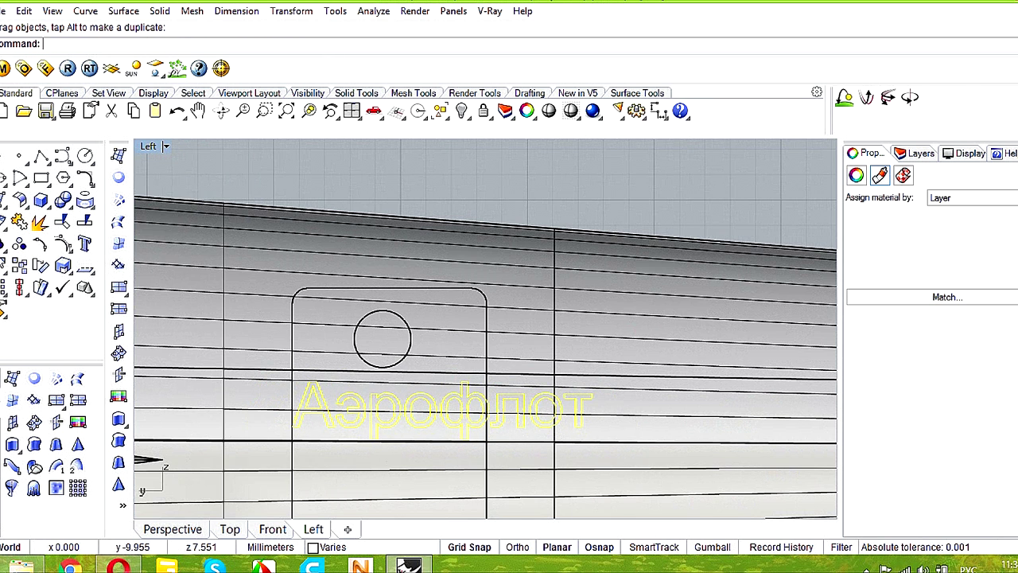
- Group the letter curves and check the text's placement over the blue stripe in the Perspective view
key("ctrl+g")
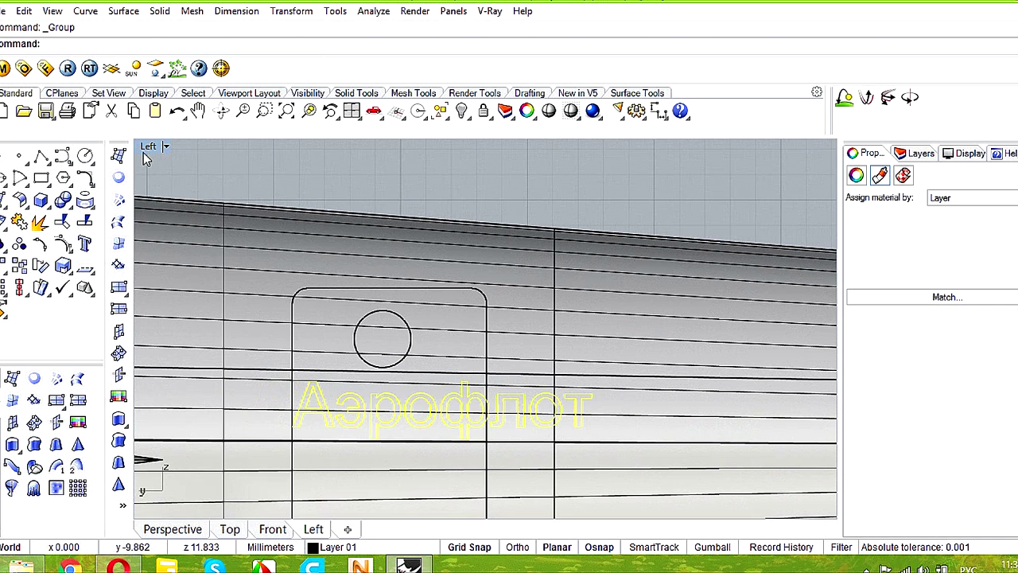
double_click(147, 148)
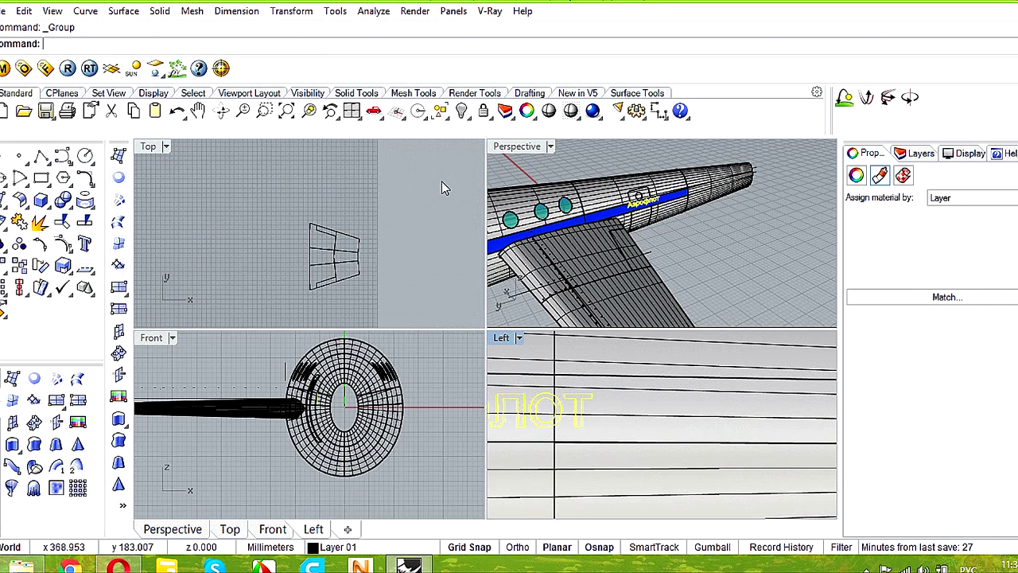
double_click(513, 147)
scroll(548, 276, "up", 5)
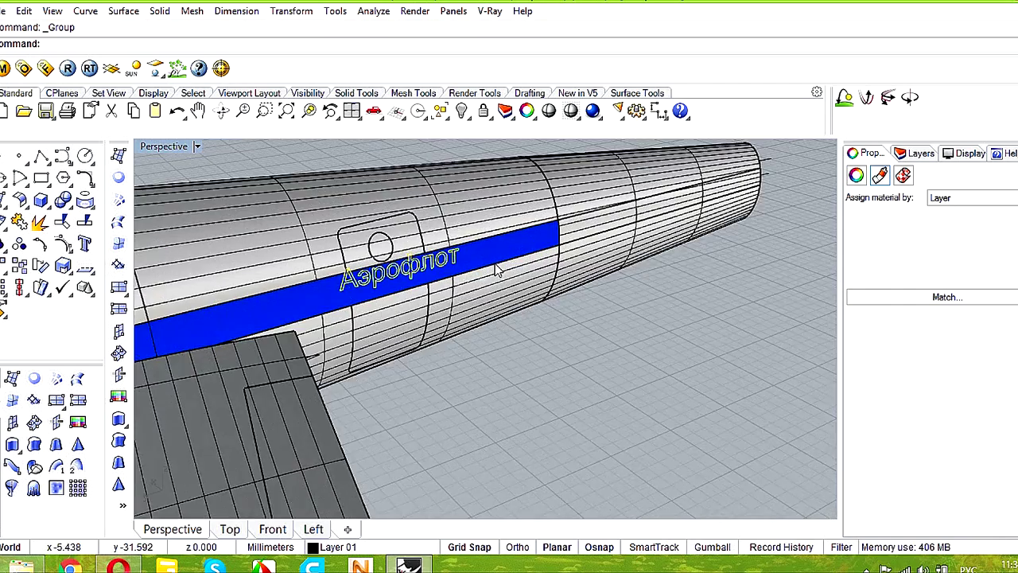
- Move the grouped "Аэрофлот" text outward, clear of the fuselage side, and check its alignment with the door in the Left view
right_click_drag(549, 276, 541, 233)
right_click_drag(499, 229, 340, 312)
left_click_drag(341, 313, 436, 320)
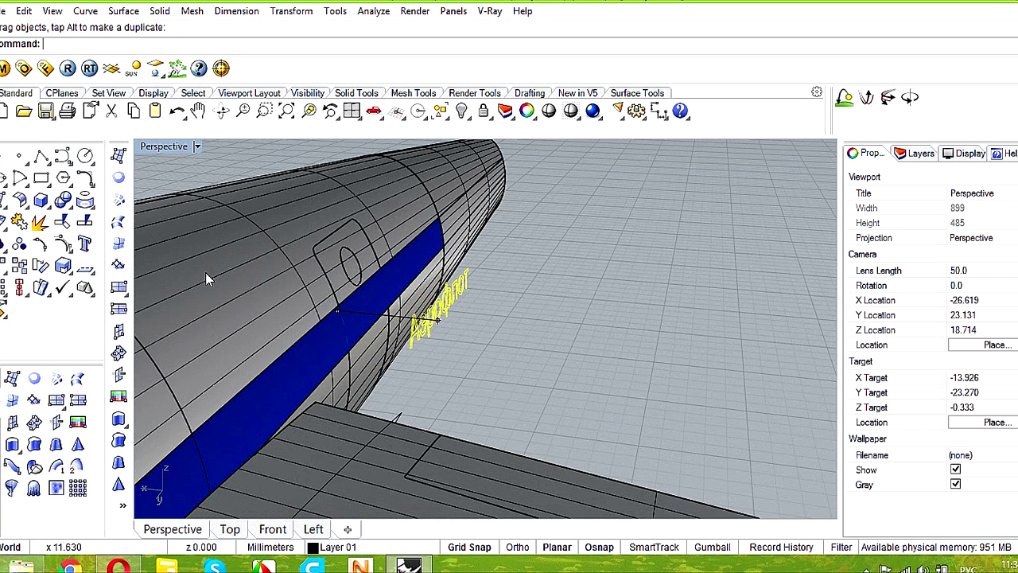
double_click(165, 148)
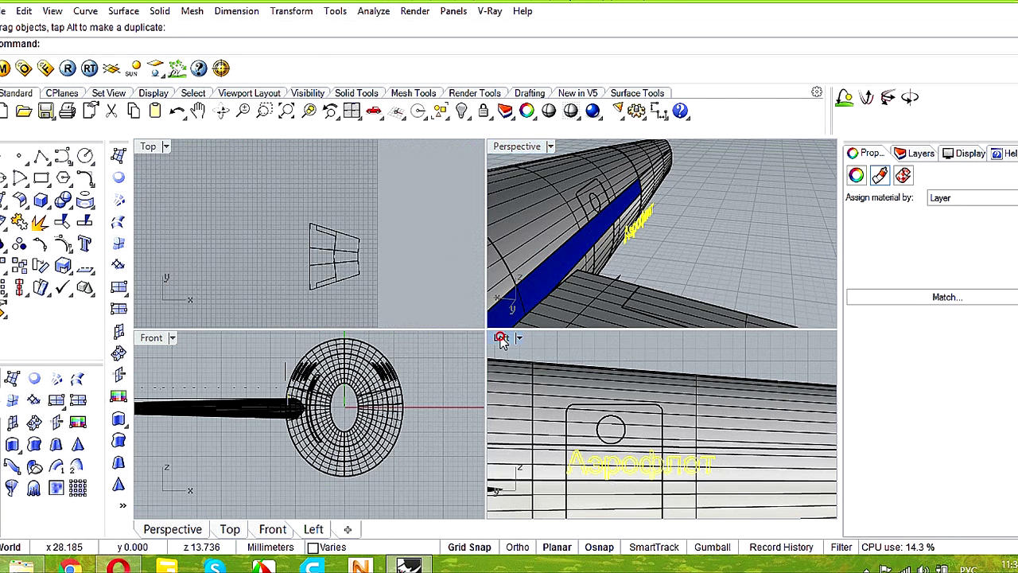
double_click(501, 337)
double_click(155, 149)
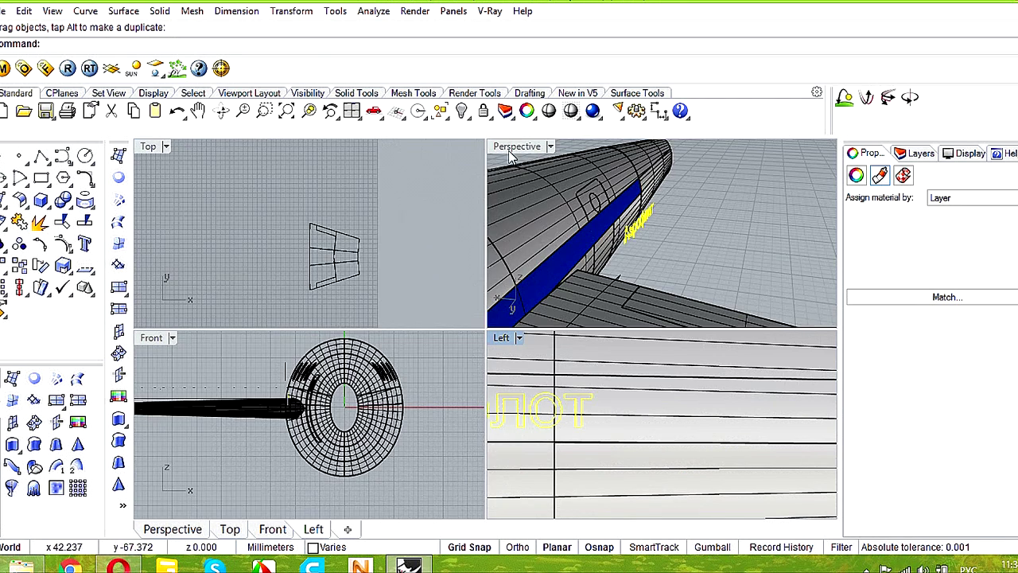
double_click(513, 146)
- Join the fuselage surface above the blue stripe with the upper part of the door into one polysurface
left_click(290, 255)
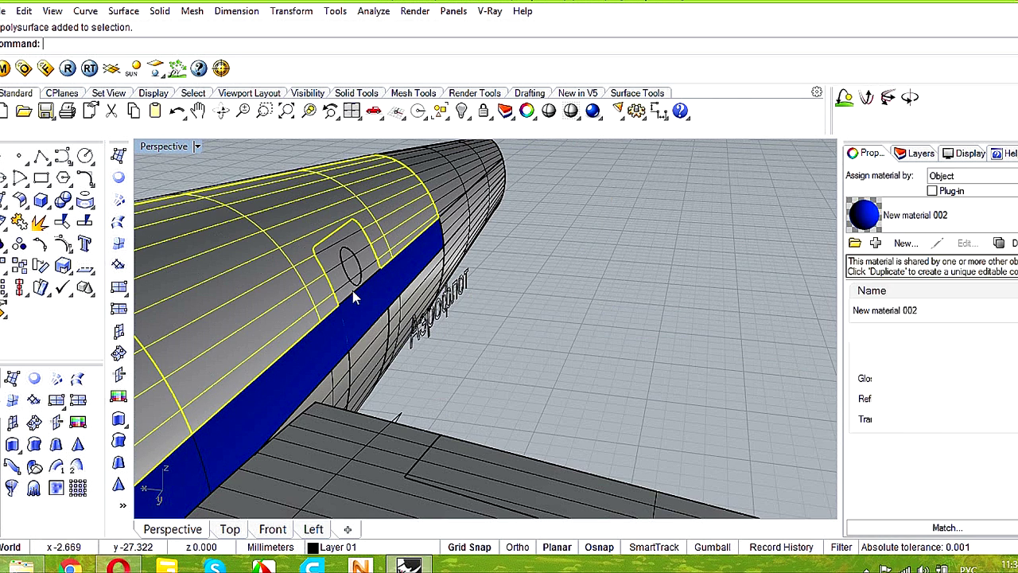
left_click(368, 272, "shift")
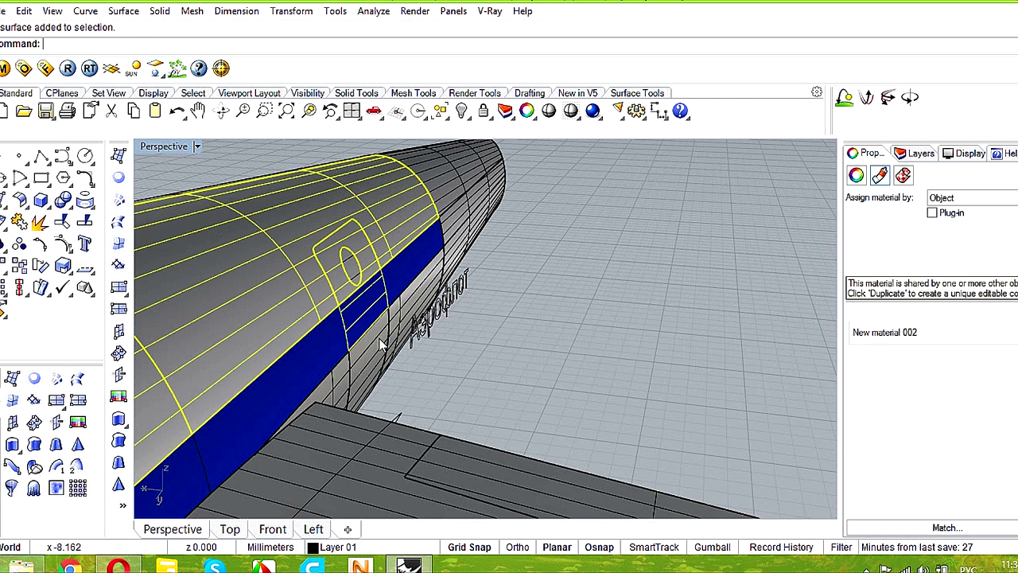
left_click(510, 268)
left_click(331, 265)
left_click(295, 289, "shift")
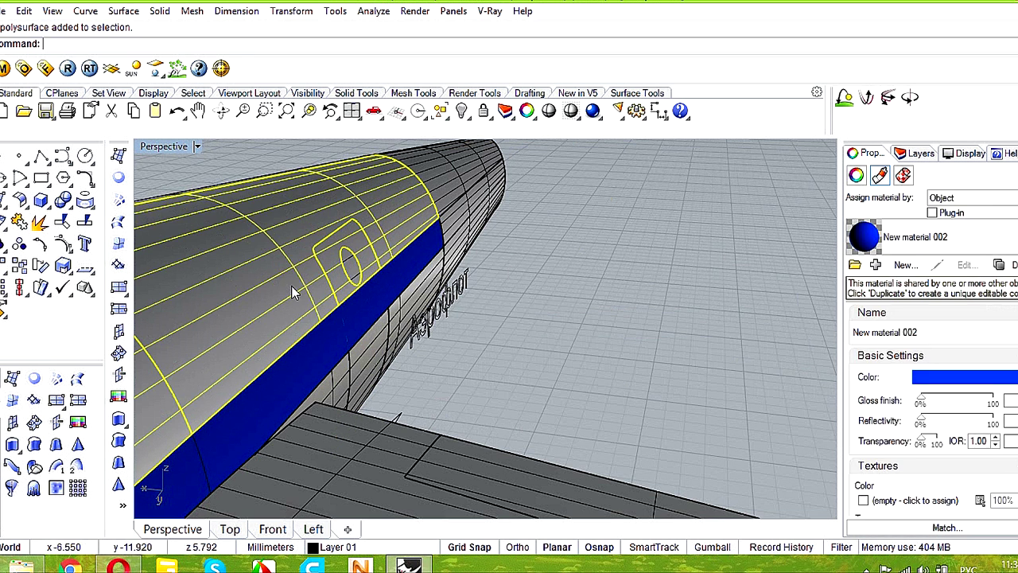
left_click(19, 222)
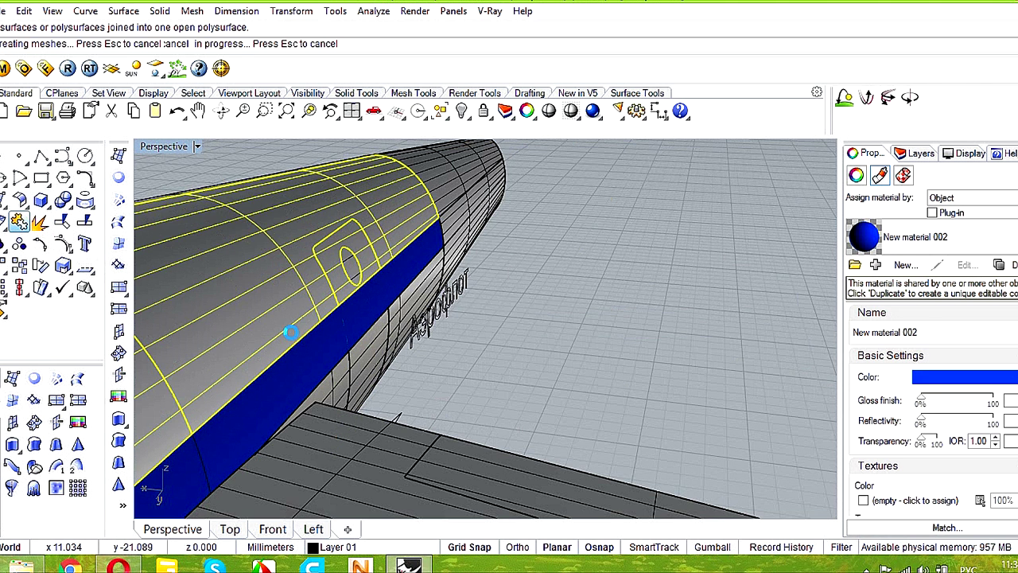
- Join the fuselage surface below the blue stripe with the lower part of the door
left_click(371, 349)
left_click(401, 328, "shift")
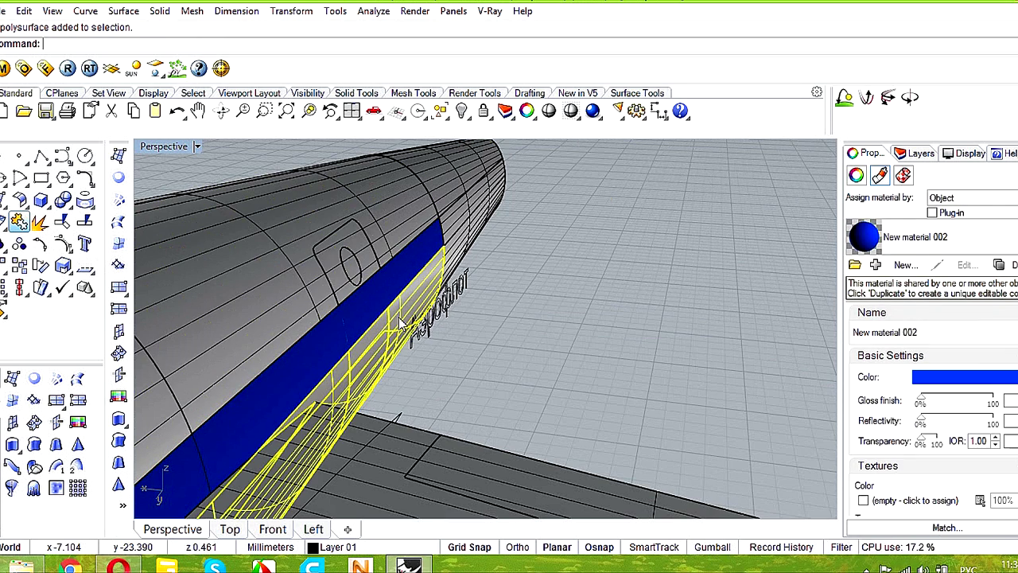
left_click(19, 223)
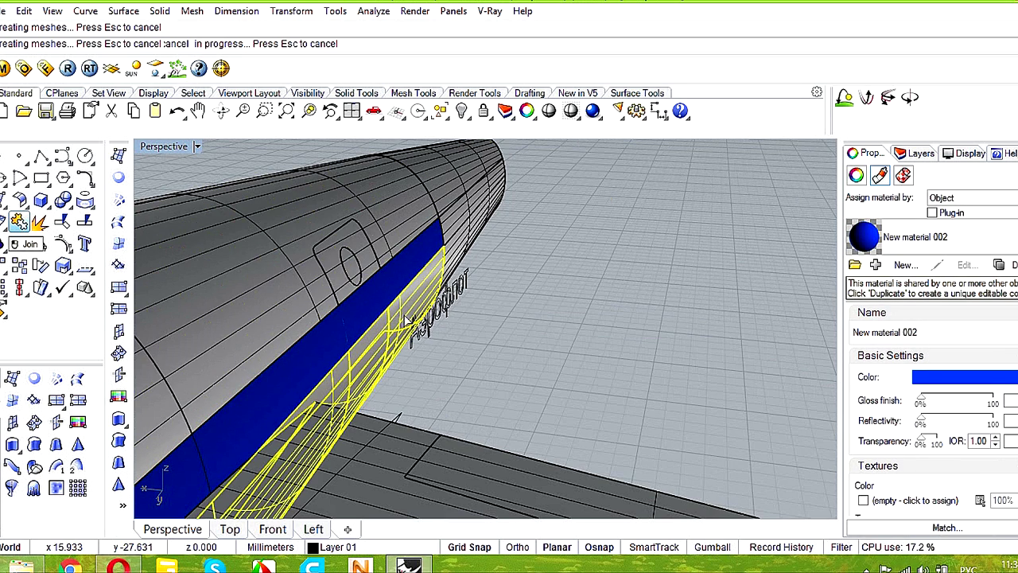
right_click_drag(485, 346, 419, 357)
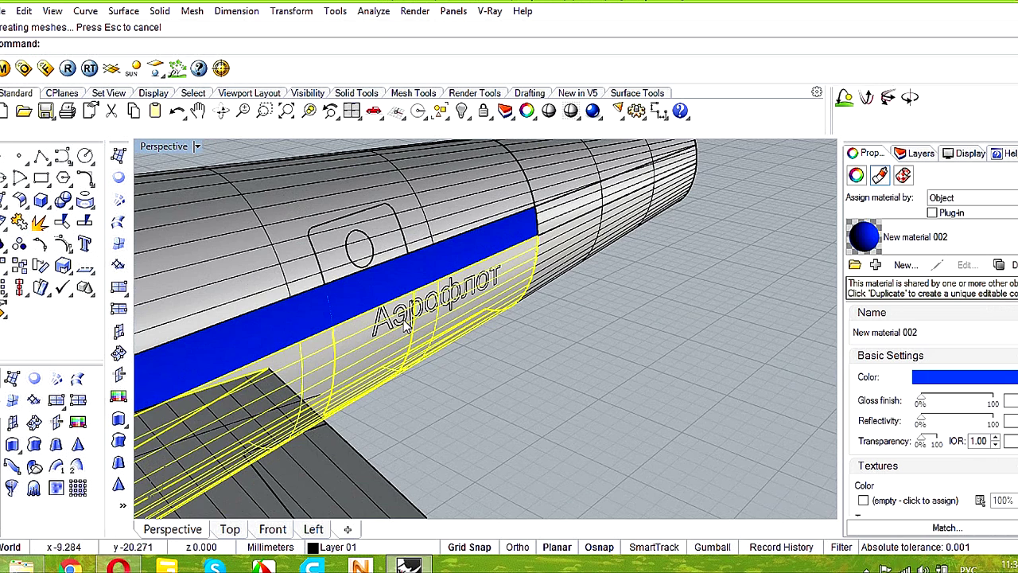
- Split the upper and lower fuselage pieces and the blue stripe pieces with the "Аэрофлот" letter curves in the Left view
left_click(415, 329)
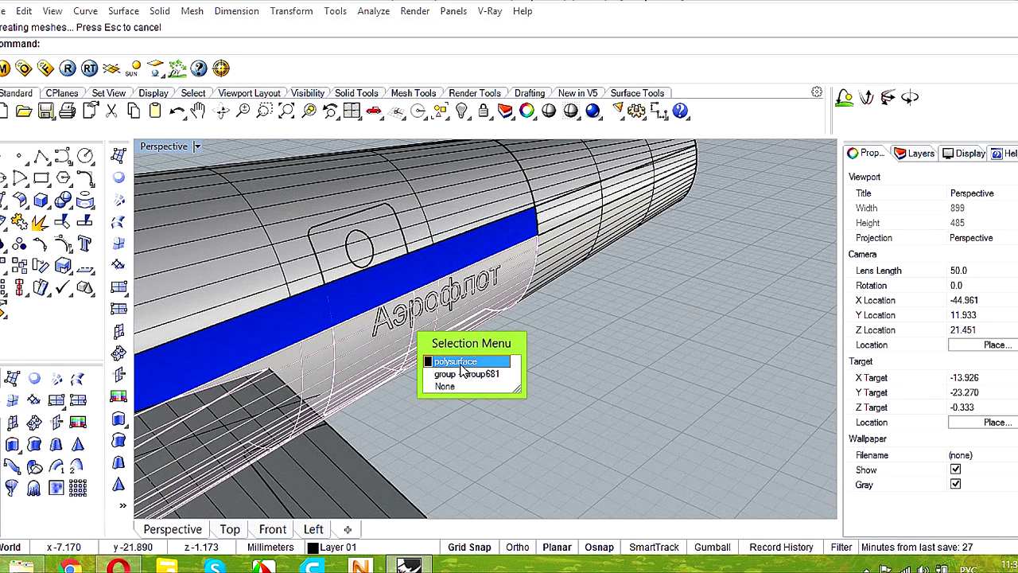
left_click(455, 361)
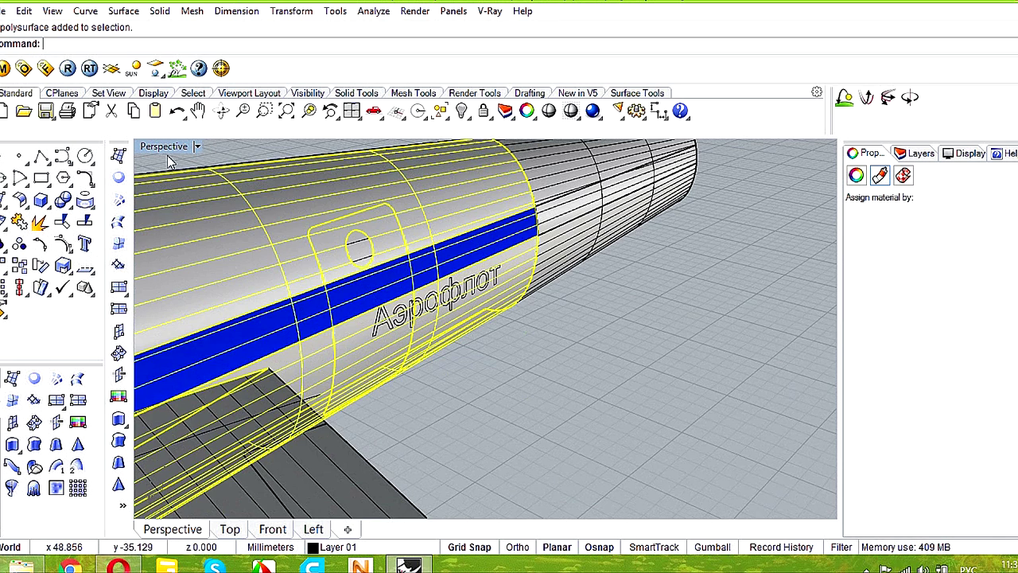
key("ctrl+m")
double_click(509, 338)
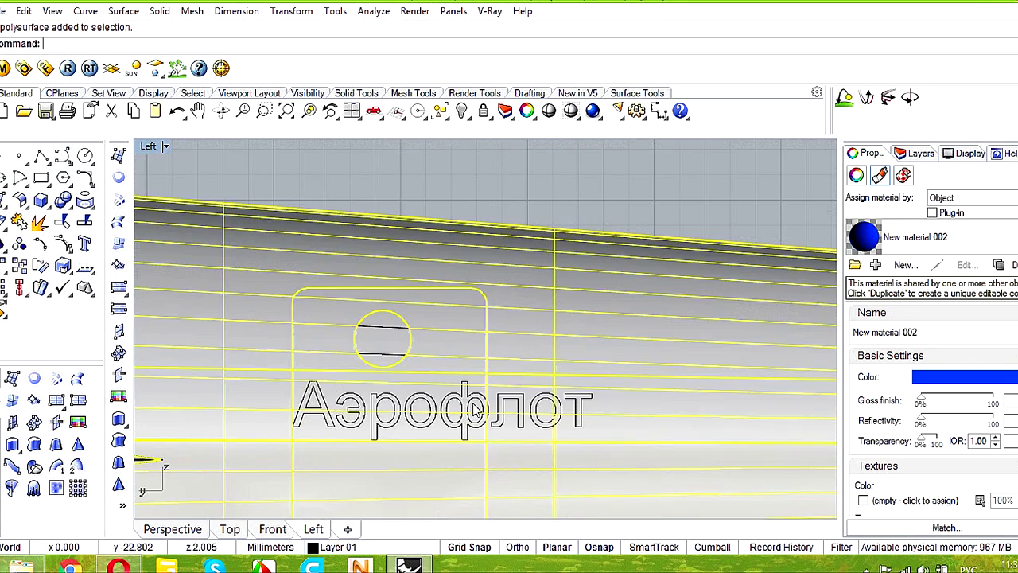
scroll(406, 418, "up", 3)
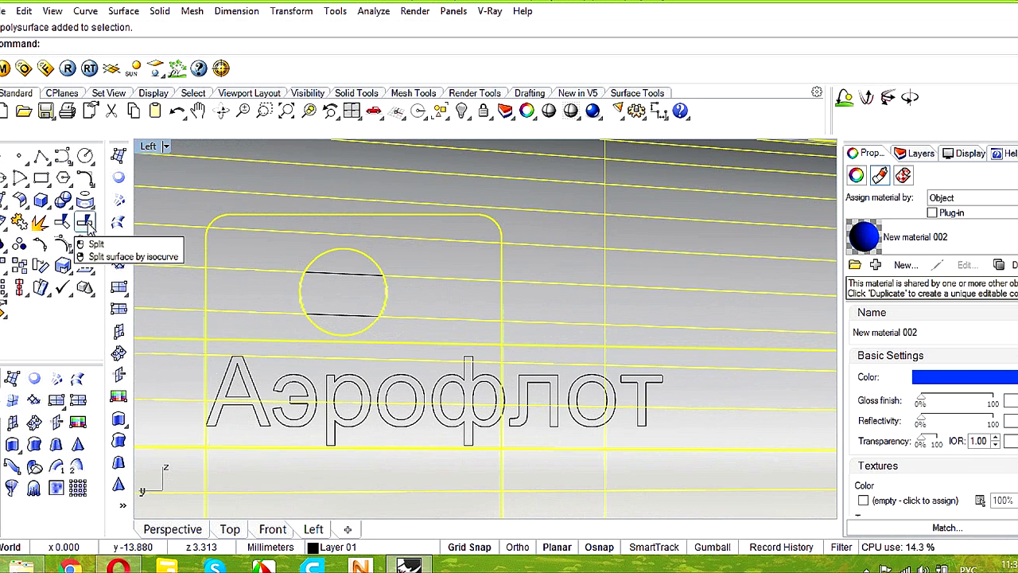
left_click(63, 242)
left_click(224, 391)
key("Return")
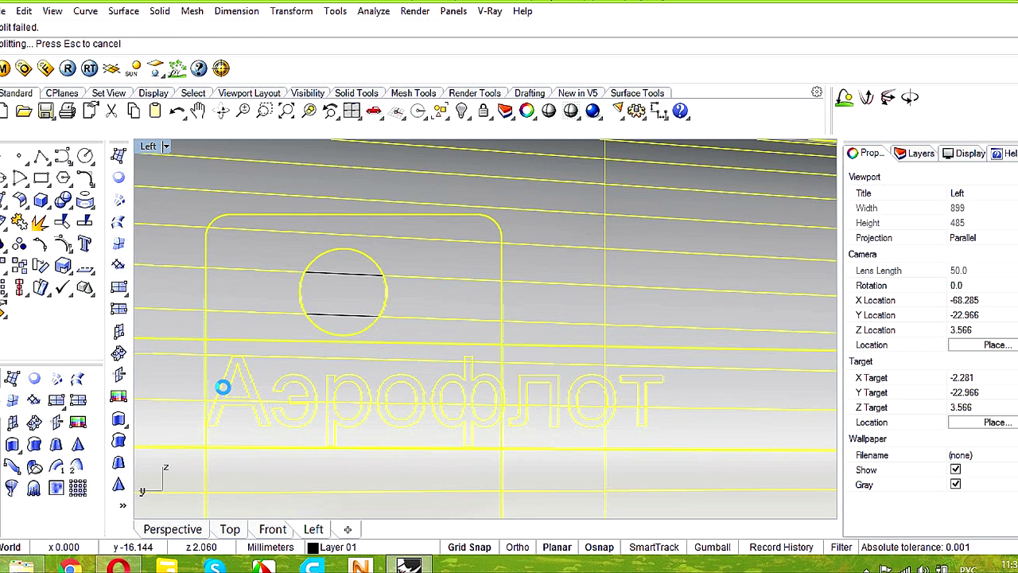
key("Return")
key("Return")
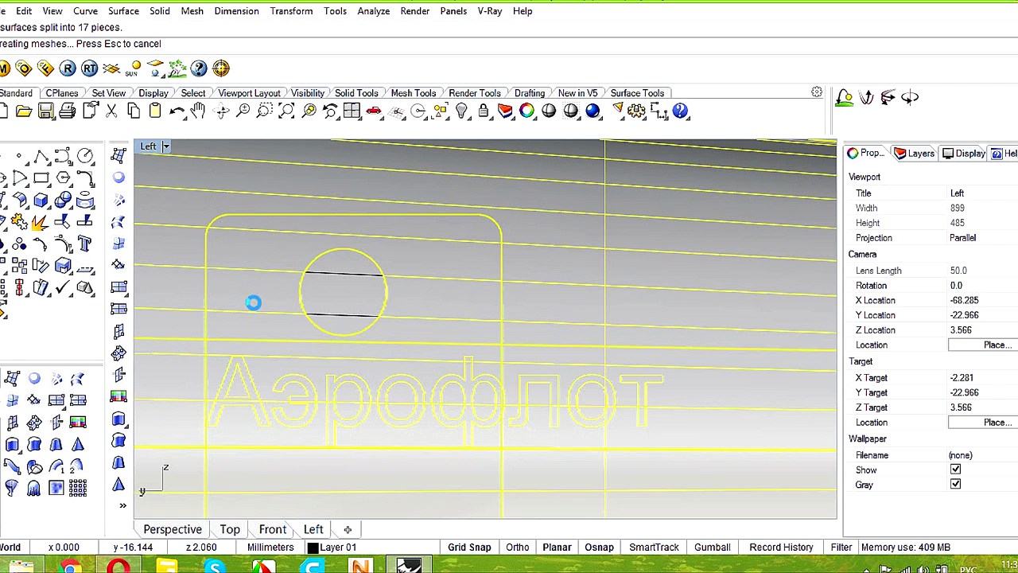
double_click(149, 148)
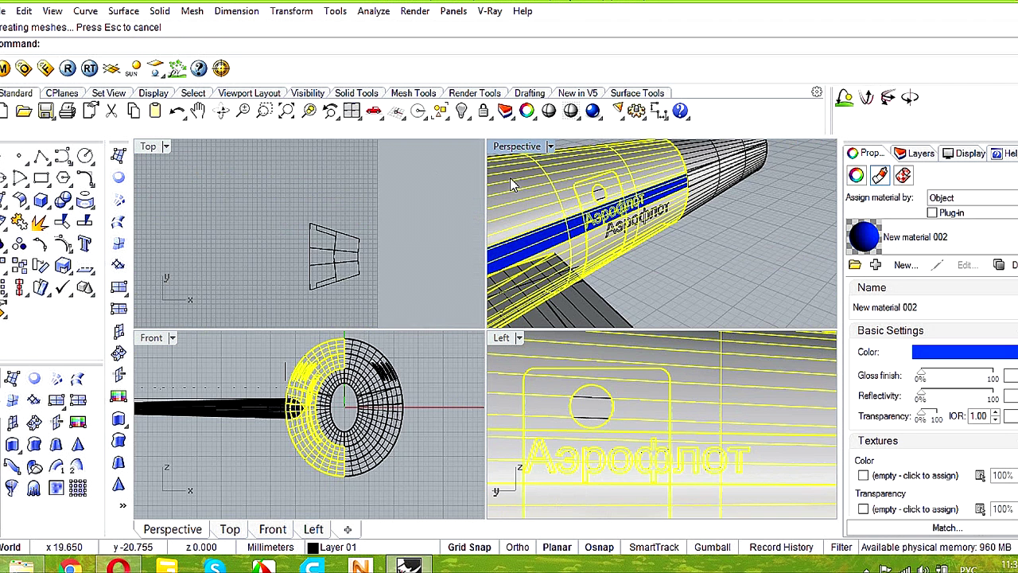
double_click(513, 148)
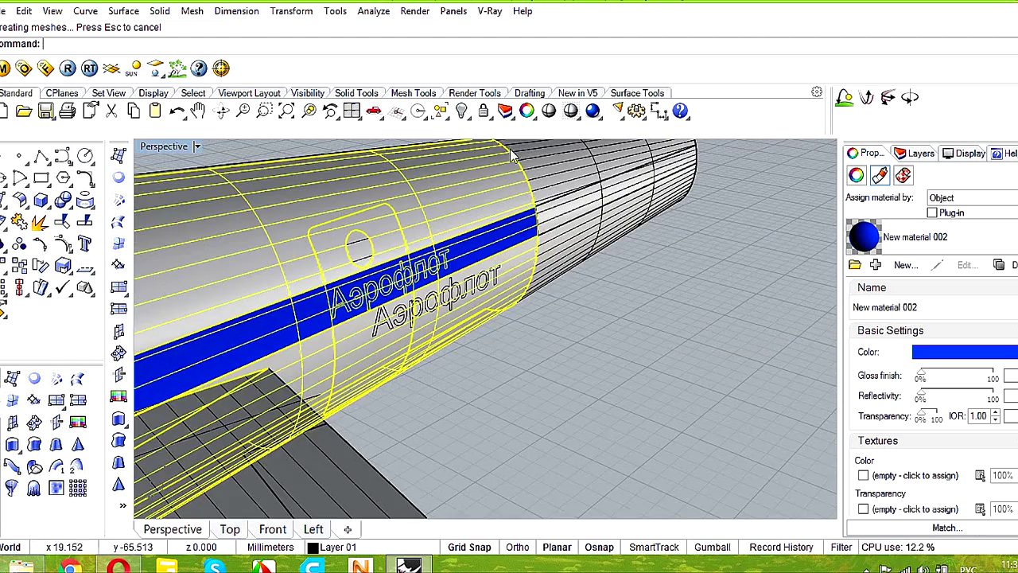
scroll(426, 303, "up", 5)
right_click_drag(381, 307, 352, 307)
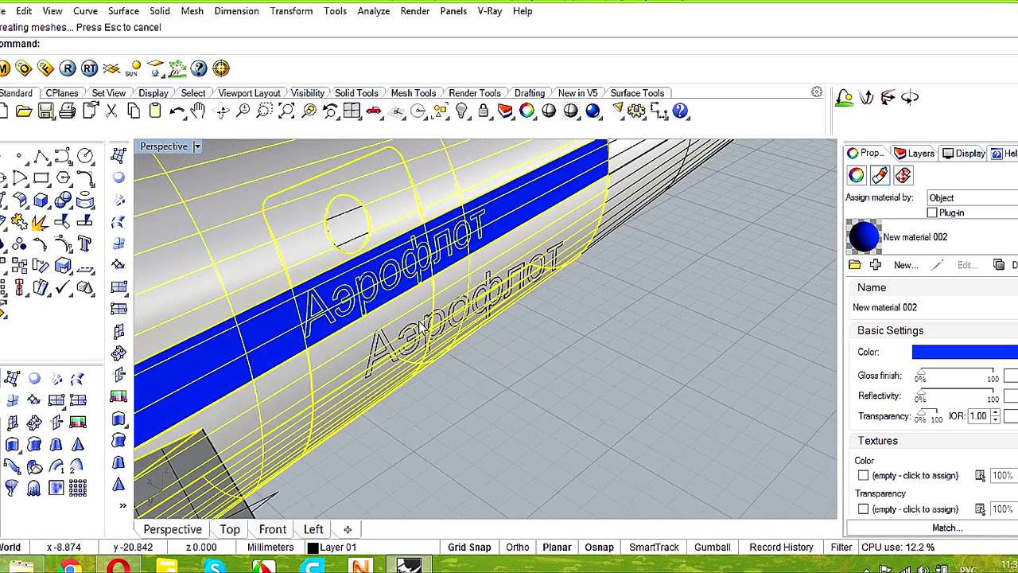
- Join the blue stripe pieces around the letters with the upper and lower fuselage polysurfaces, leaving the letter surfaces separate
left_click(538, 343)
right_click_drag(506, 263, 551, 225)
left_click(553, 225)
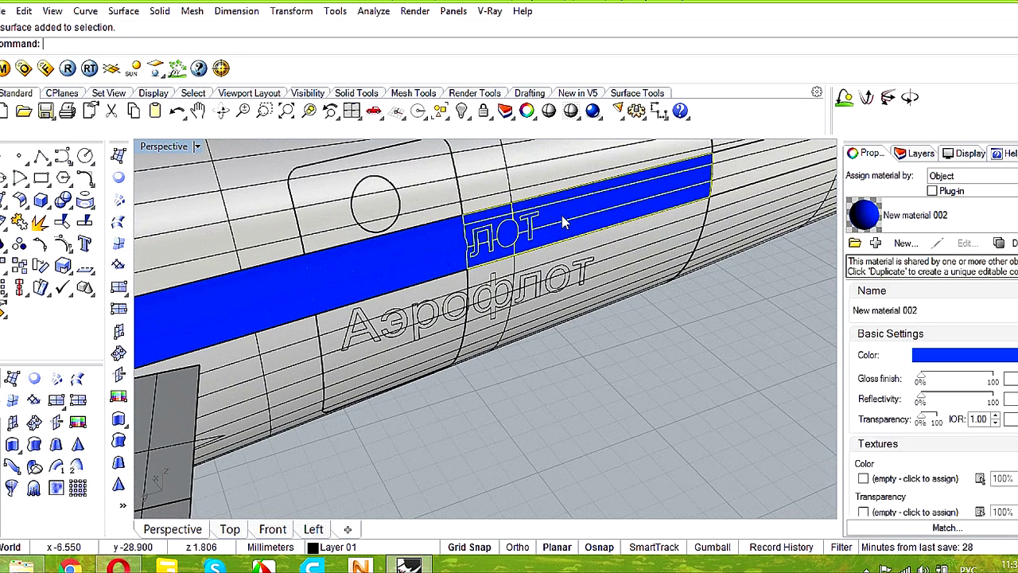
left_click(418, 241)
key("Delete")
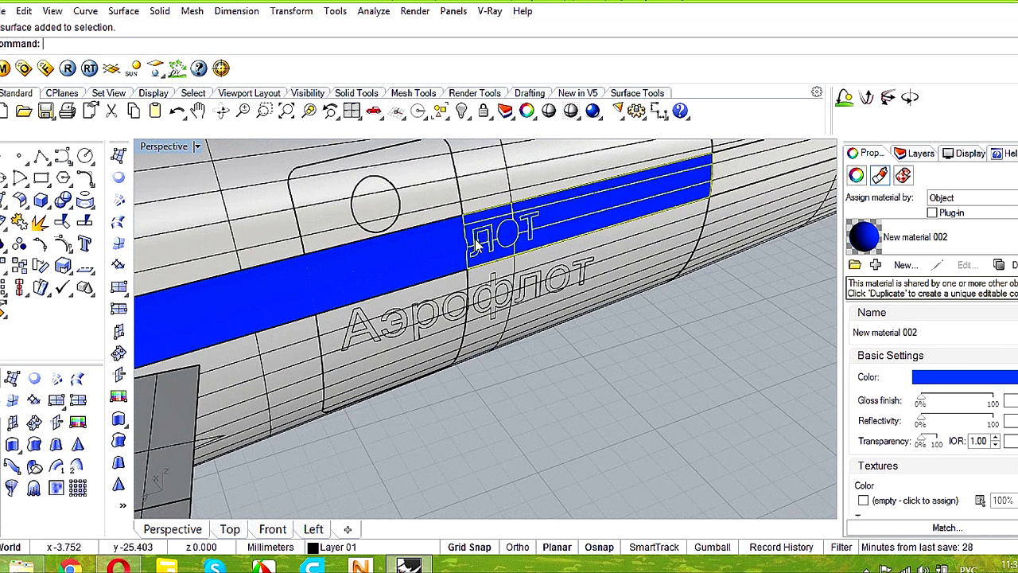
left_click(280, 290)
right_click_drag(336, 284, 405, 322)
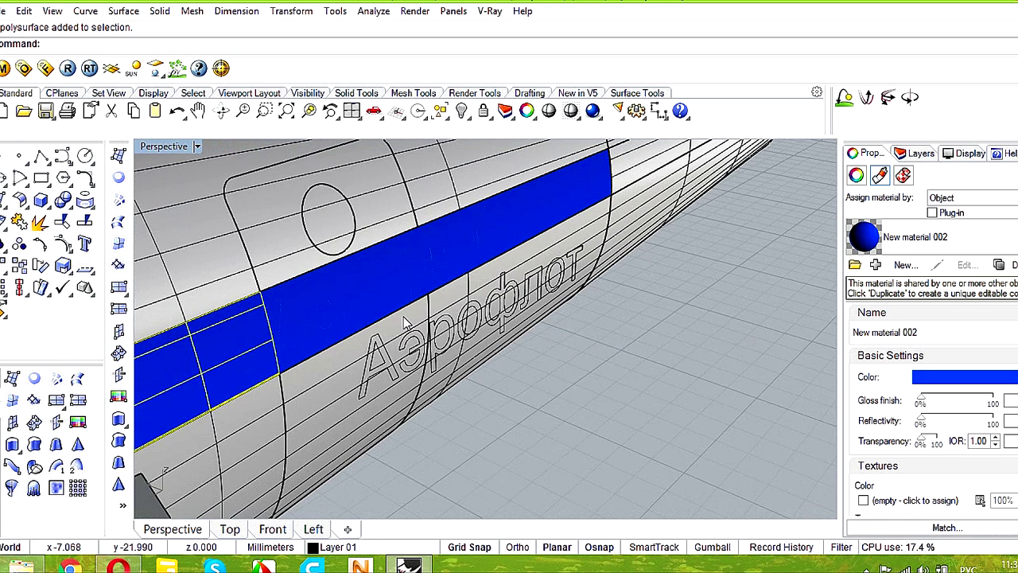
left_click(306, 324)
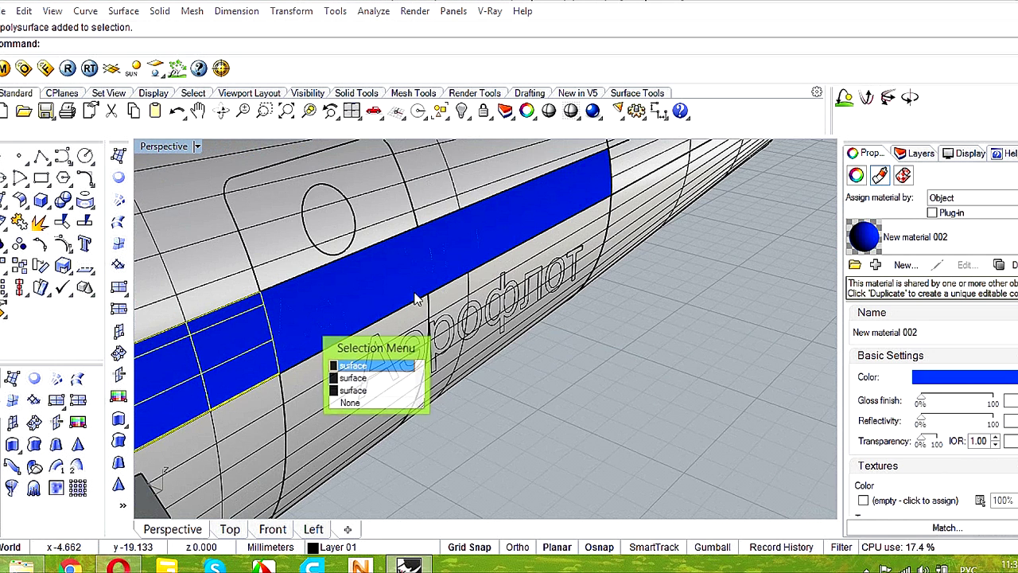
left_click(536, 223, "shift")
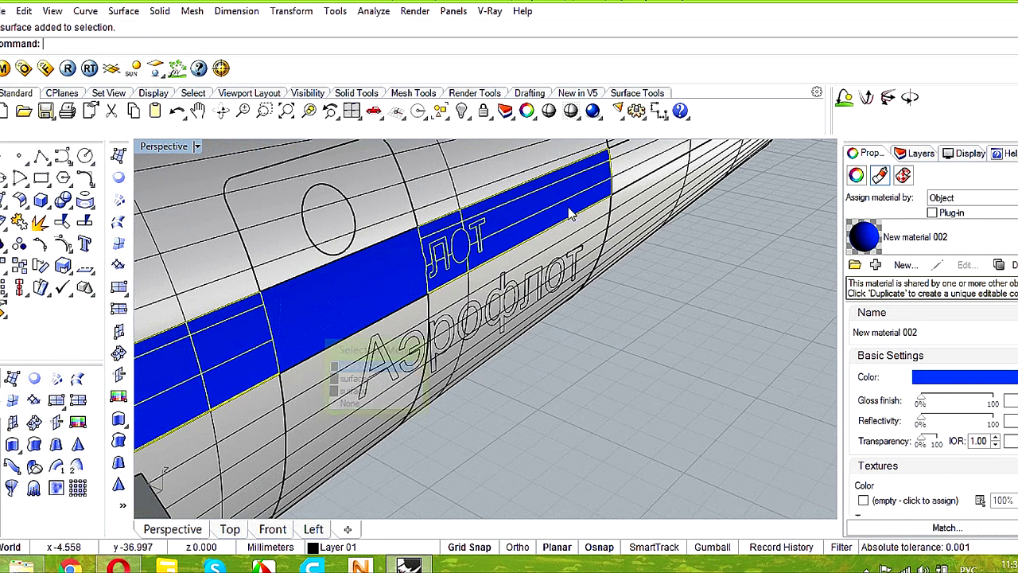
left_click(405, 247)
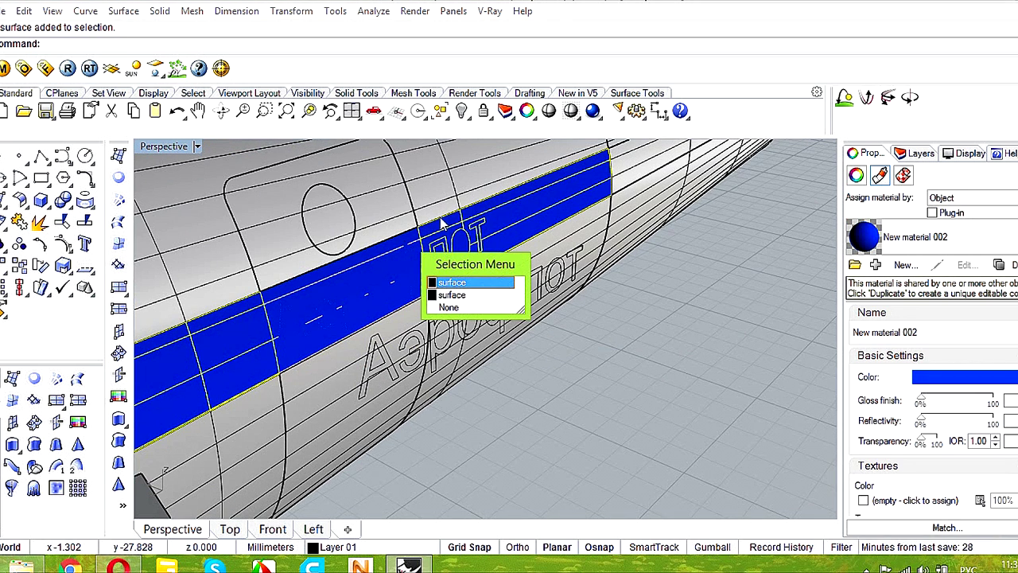
left_click(453, 294)
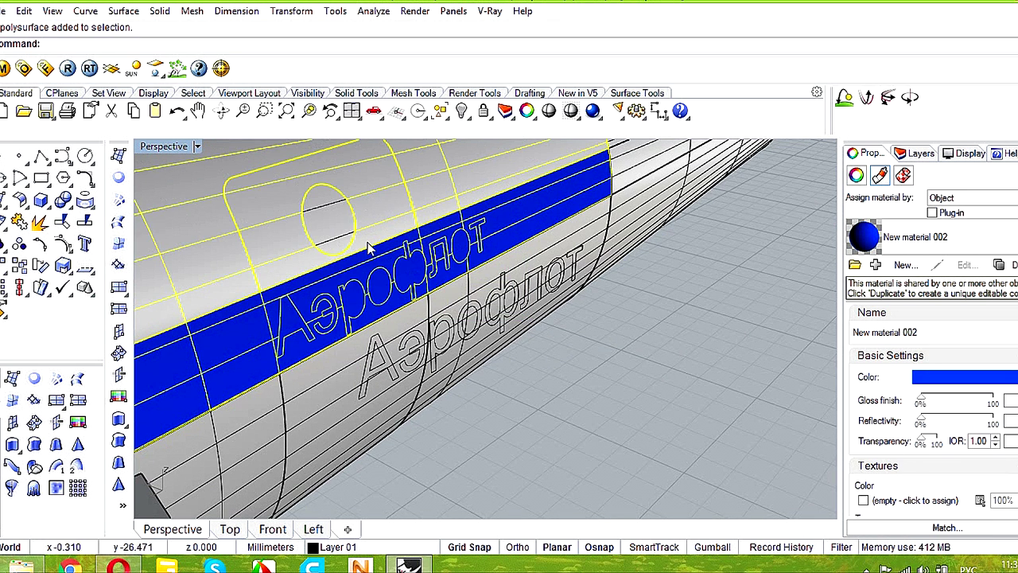
left_click(347, 373, "shift")
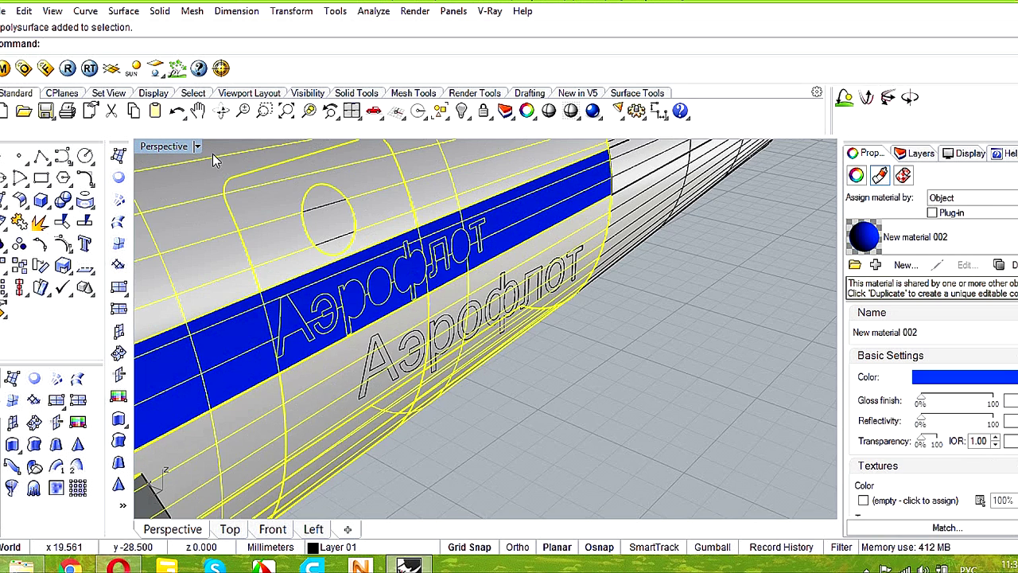
left_click(19, 221)
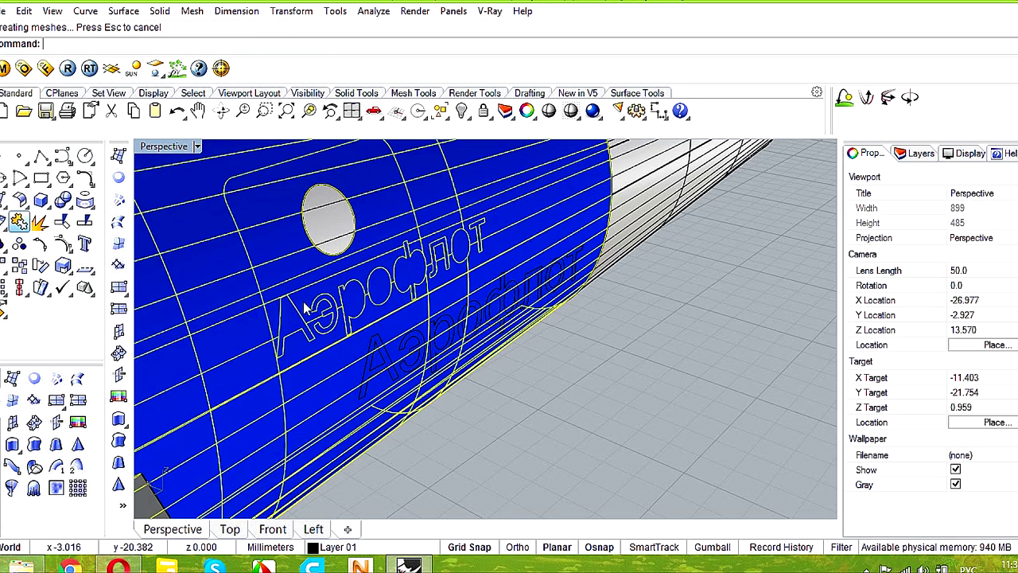
- Set the object display mode of the joined fuselage to Shaded and deselect it
scroll(300, 316, "down", 2)
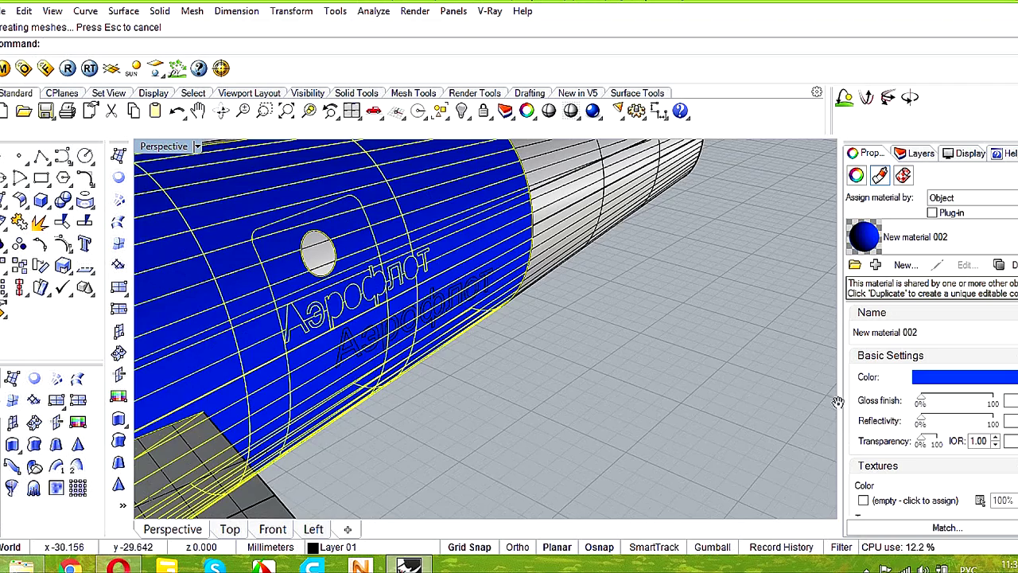
scroll(414, 290, "down", 5)
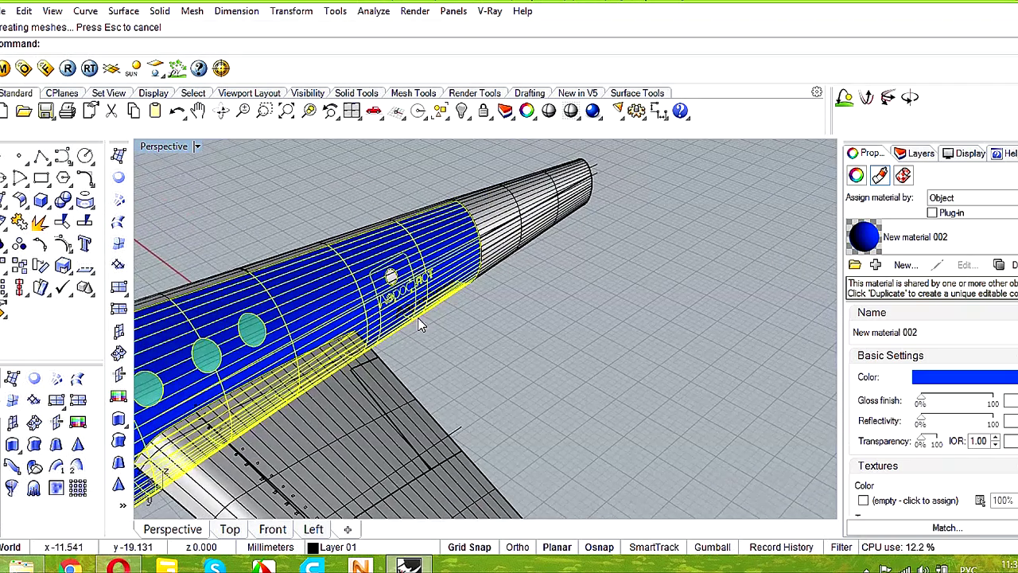
left_click(576, 118)
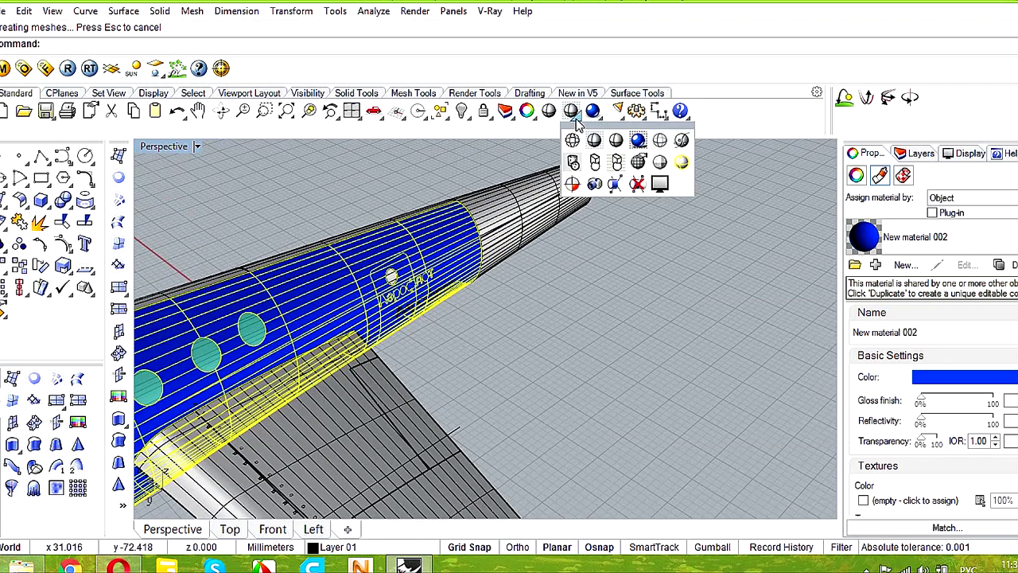
left_click(572, 184)
left_click(179, 44)
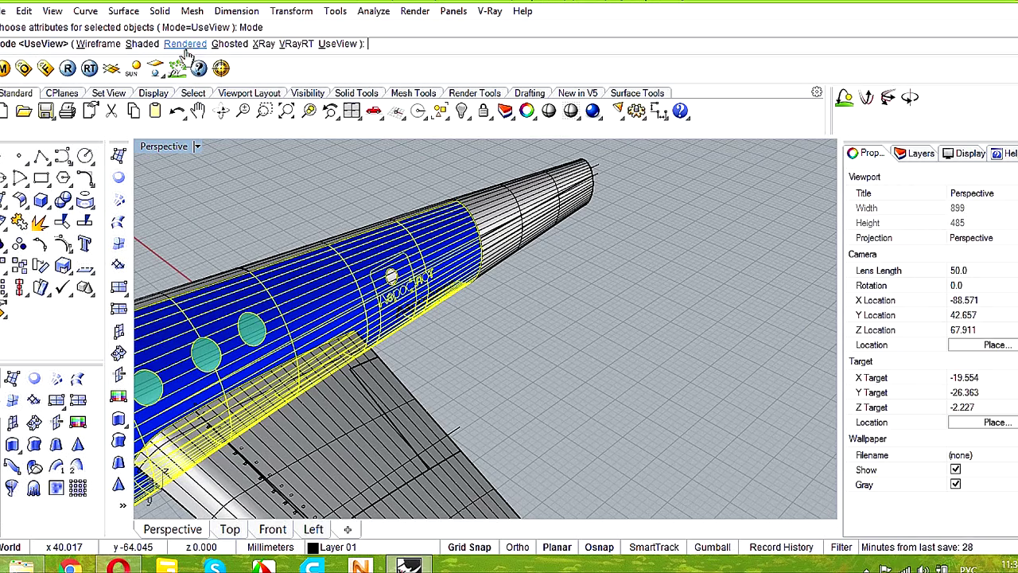
left_click(143, 44)
left_click(536, 295)
- Select the fuselage polysurface and the А, р, о, ф and о surfaces of the lettering, and set their object display mode to Shaded
scroll(387, 297, "up", 8)
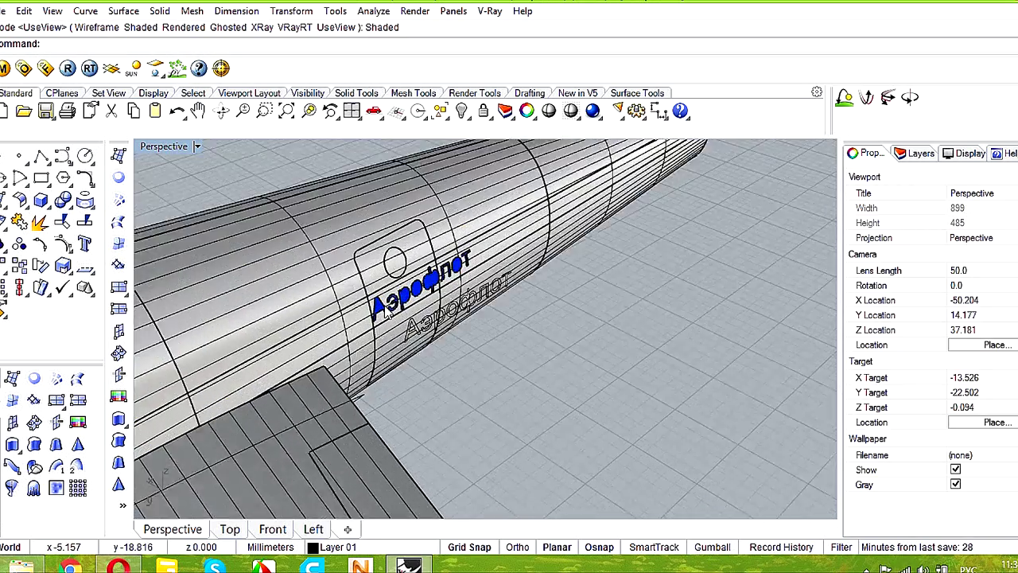
scroll(386, 310, "up", 3)
left_click(366, 312)
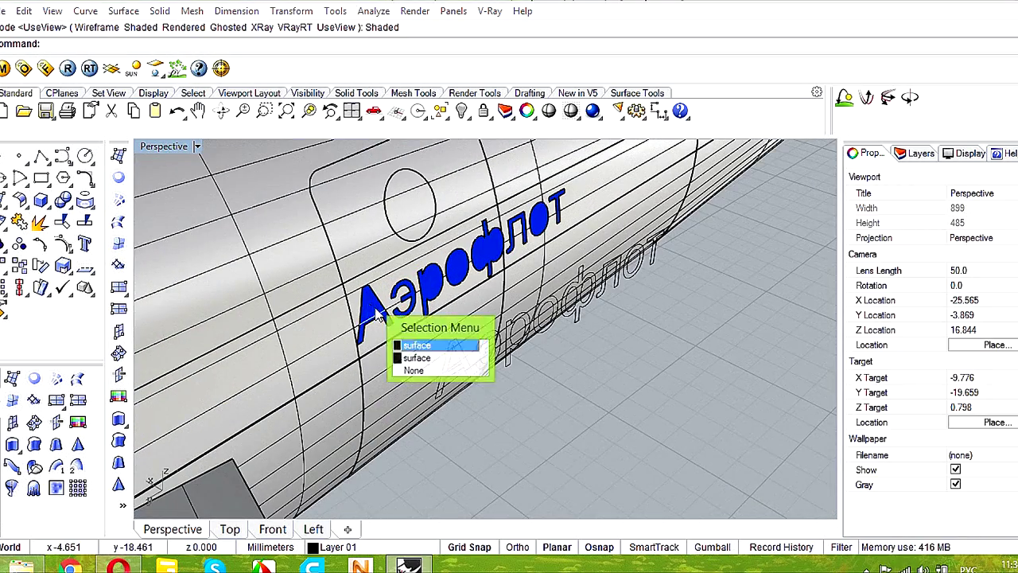
left_click(402, 357)
scroll(384, 316, "up", 2)
scroll(384, 315, "up", 2)
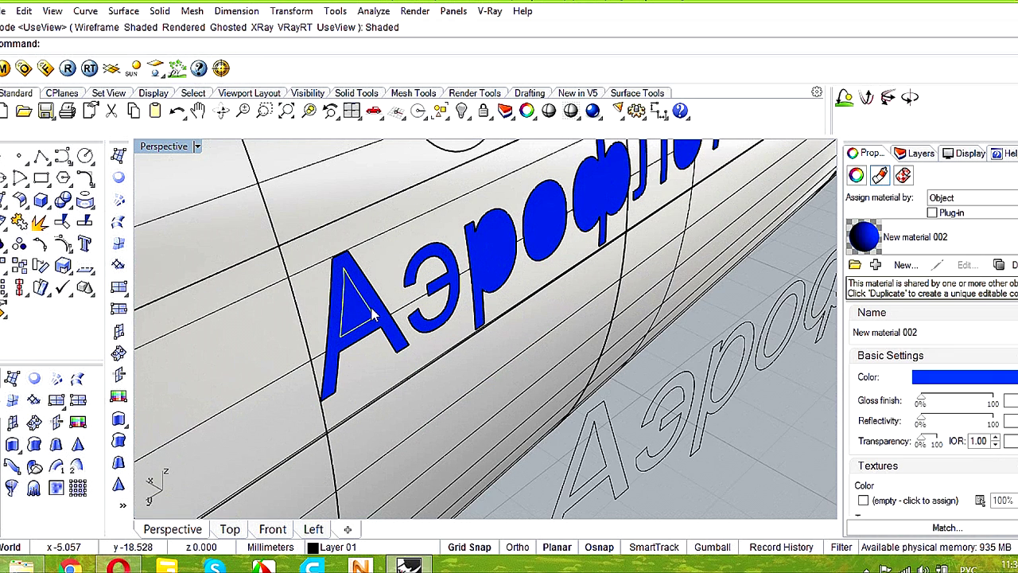
left_click(482, 267)
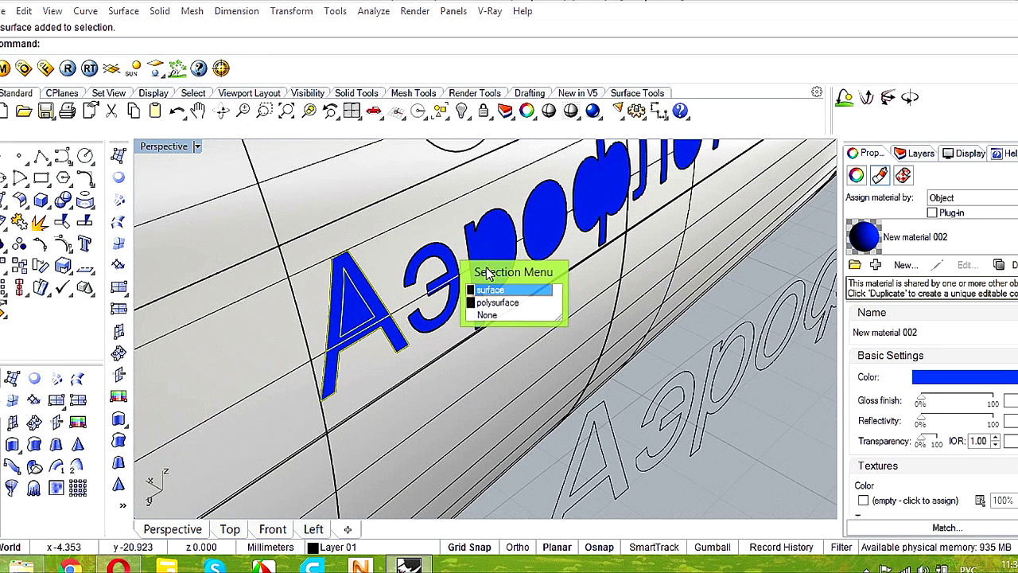
left_click(499, 304)
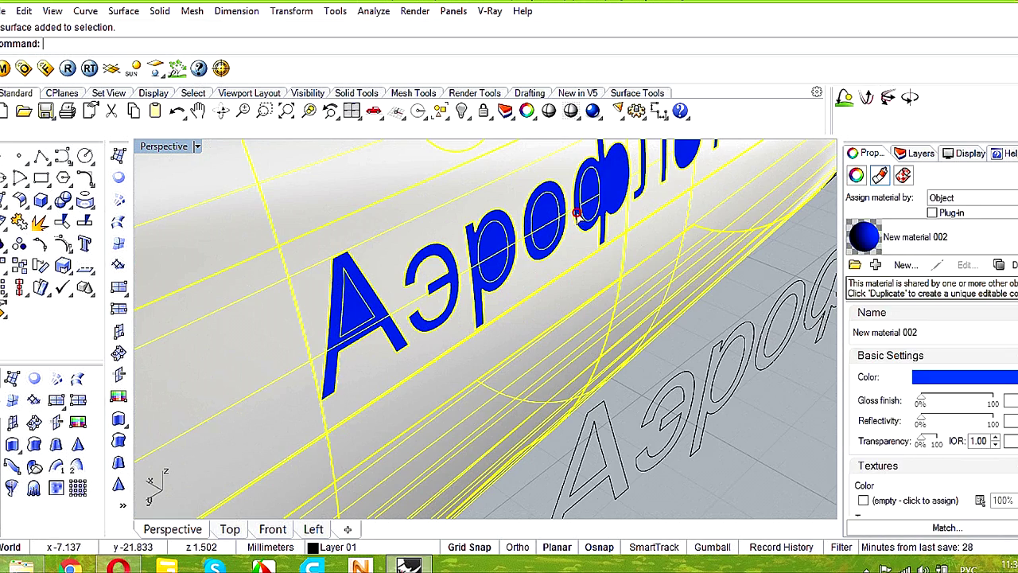
right_click_drag(595, 202, 475, 371, "shift")
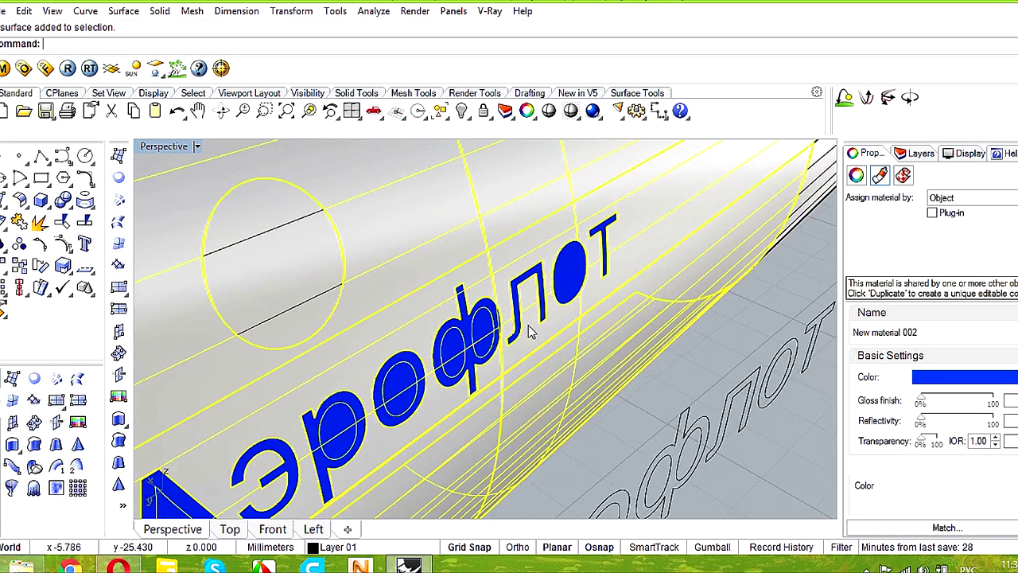
scroll(565, 276, "up", 4)
left_click(580, 274, "shift")
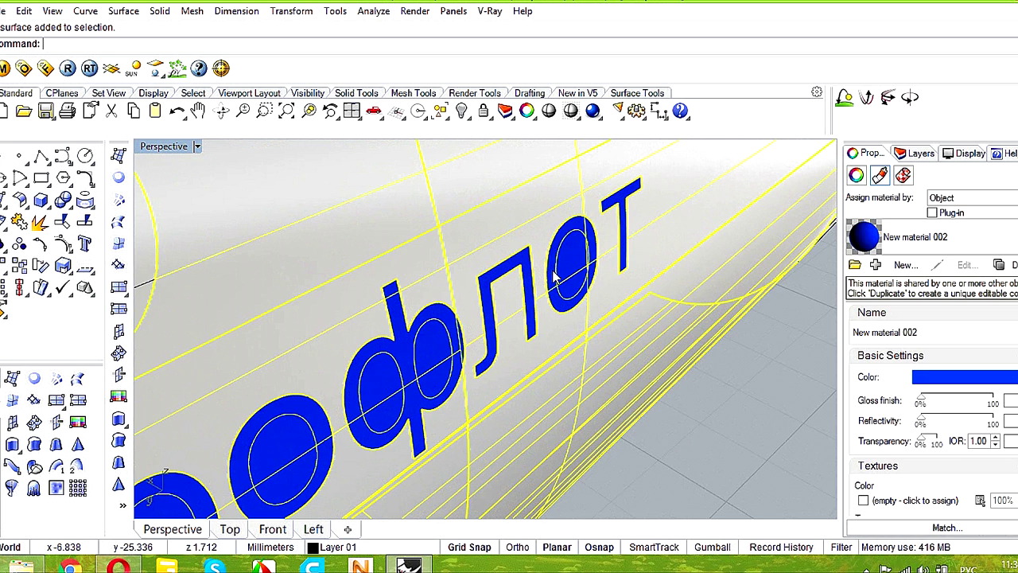
scroll(611, 321, "down", 3)
scroll(614, 322, "up", 2)
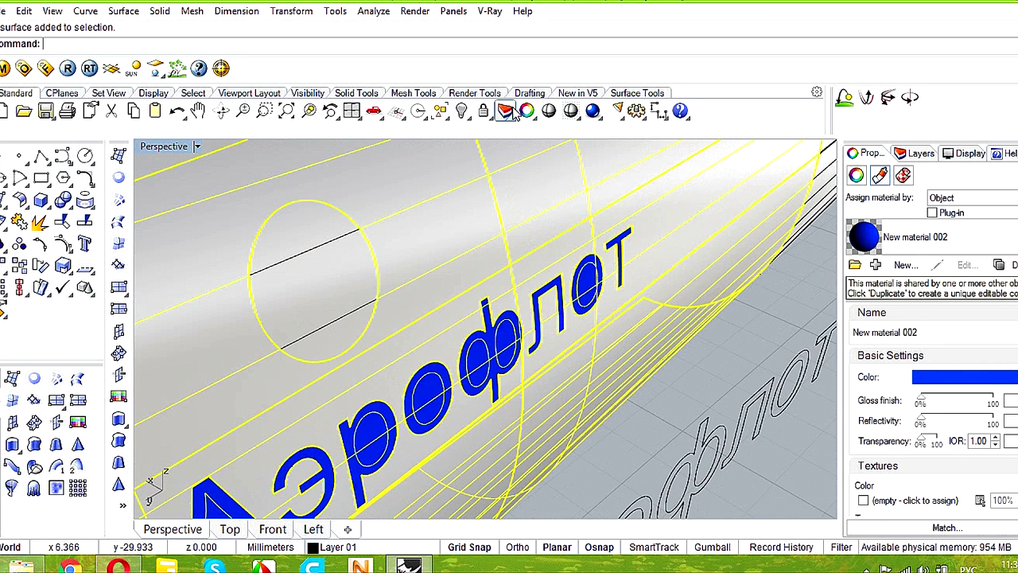
left_click(576, 119)
left_click(572, 185)
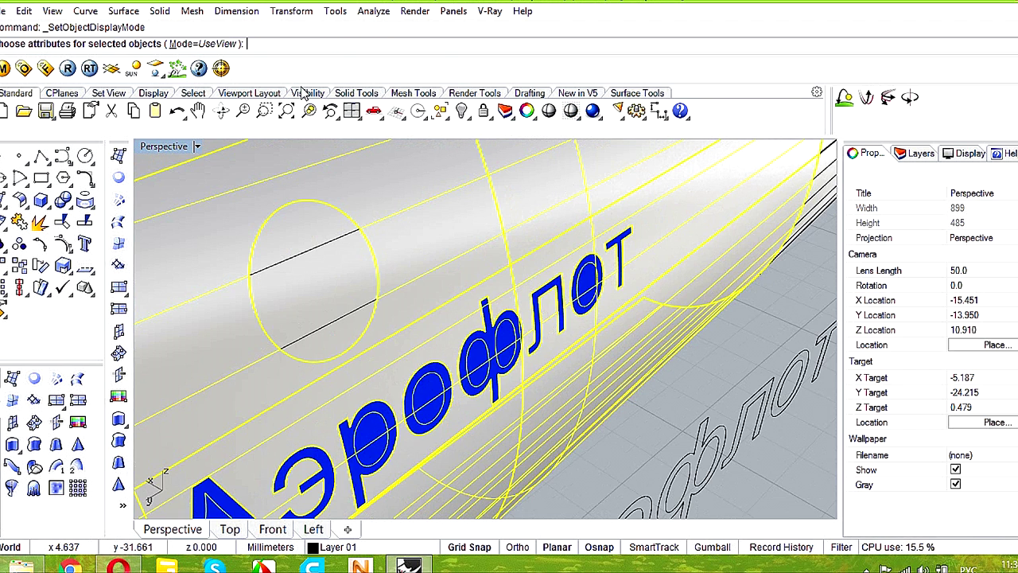
left_click(148, 45)
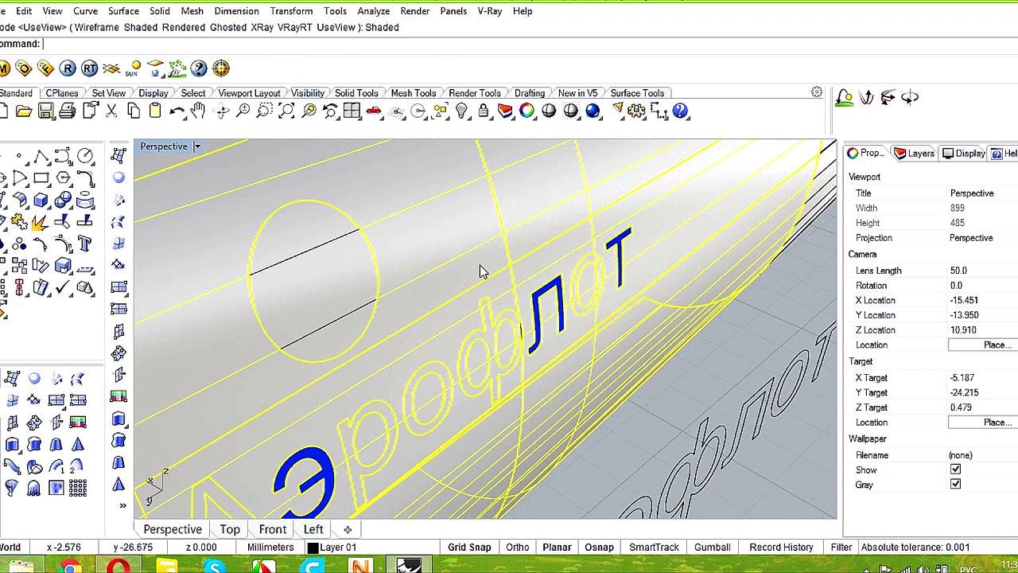
- Join the letter surfaces, including э, л and т, and the round door window surface with the fuselage polysurface, and deselect it
scroll(482, 271, "down", 2)
scroll(525, 281, "up", 6)
left_click(537, 292)
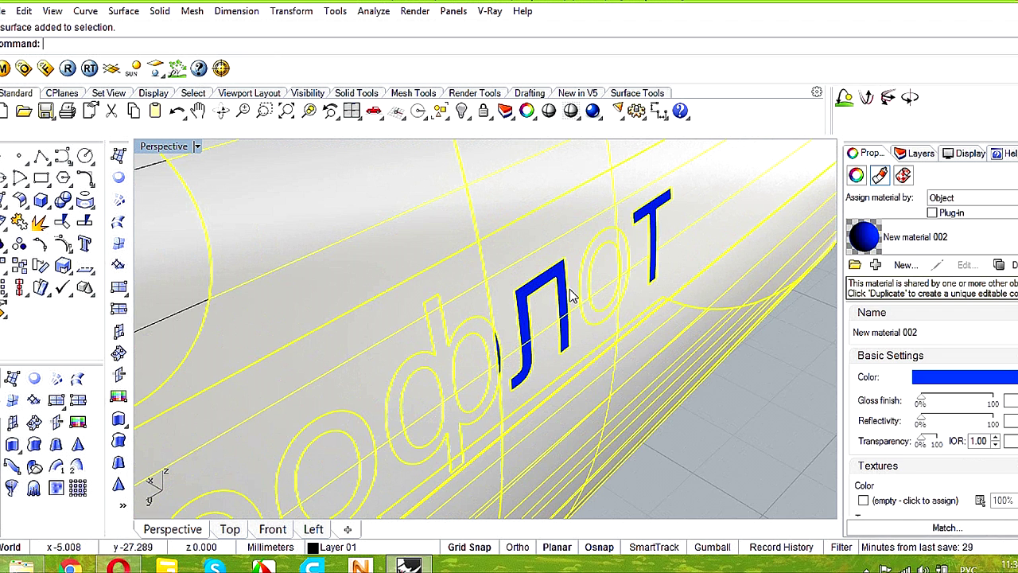
right_click_drag(644, 283, 555, 344)
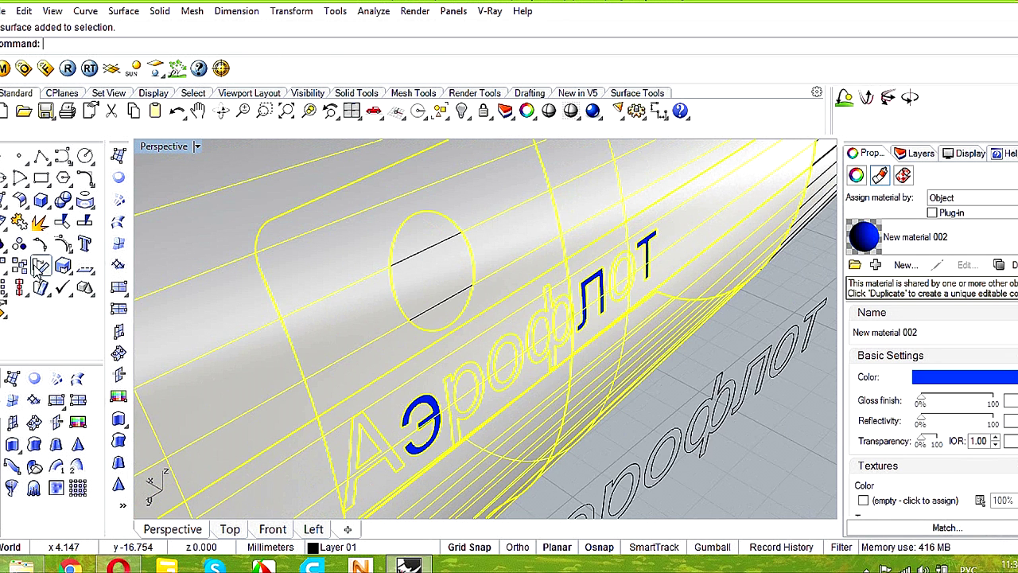
left_click(19, 224)
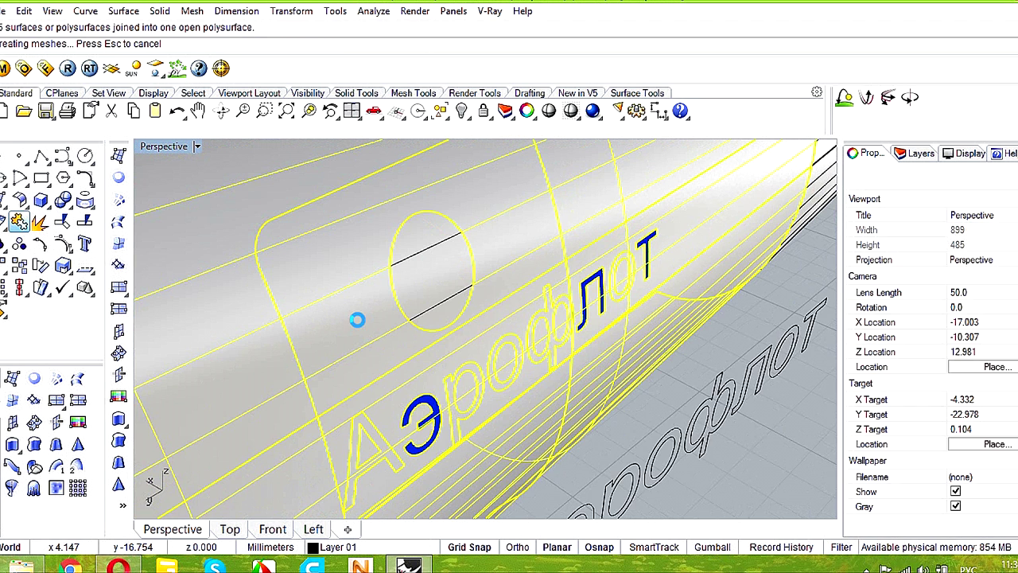
left_click(432, 295)
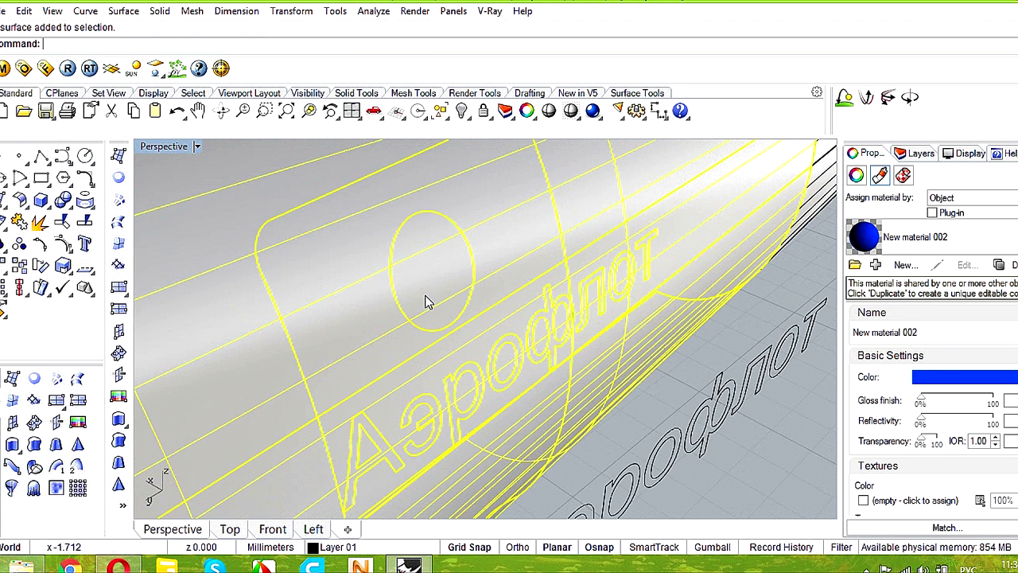
left_click(19, 223)
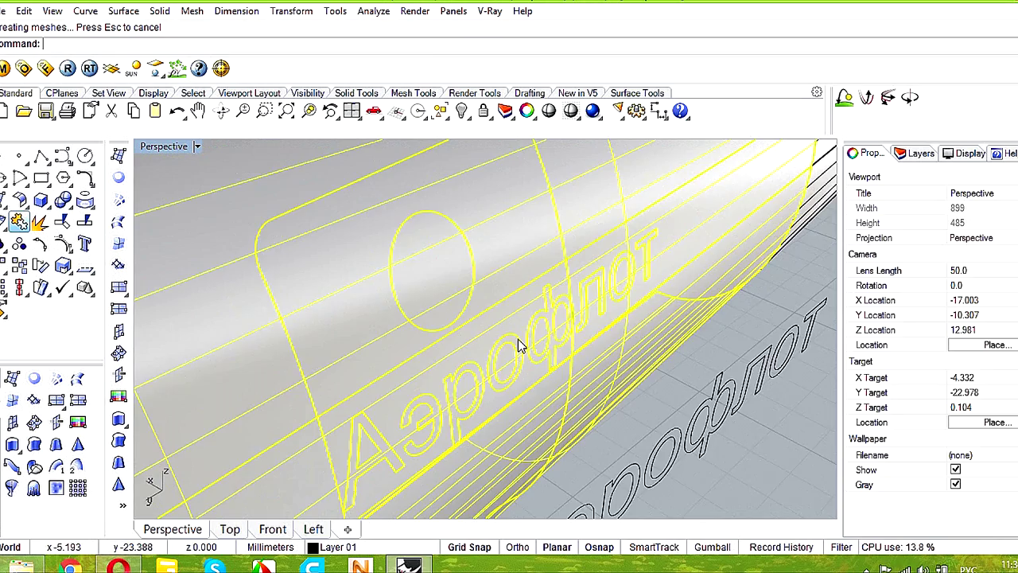
right_click_drag(518, 343, 560, 358)
left_click(680, 433)
- Select the loose "Аэрофлот" letter curves beside the fuselage and move them to its opposite side in the Top view
right_click_drag(680, 433, 636, 406)
scroll(580, 326, "down", 8)
right_click_drag(583, 334, 650, 335)
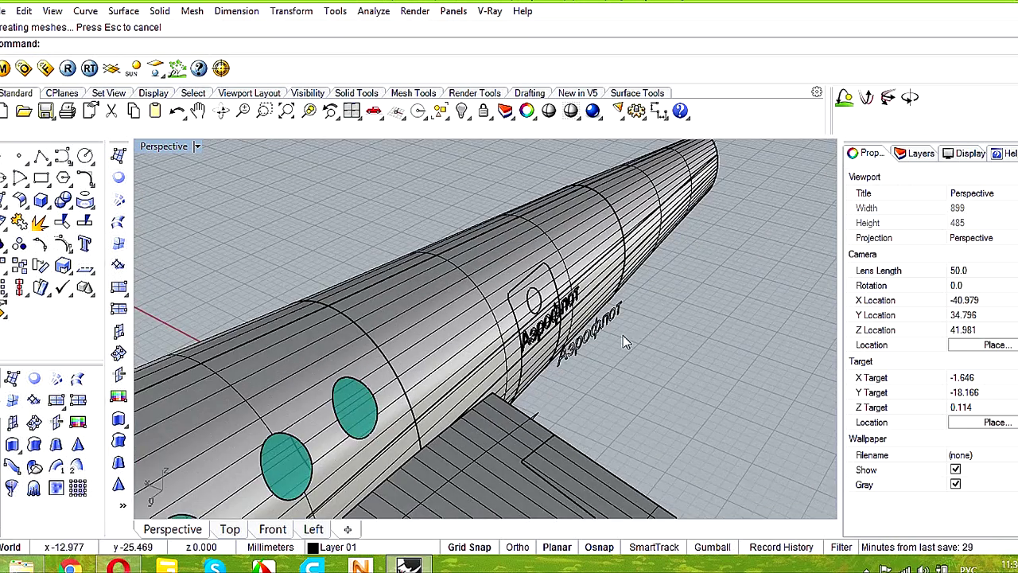
scroll(623, 335, "up", 1)
scroll(624, 331, "up", 2)
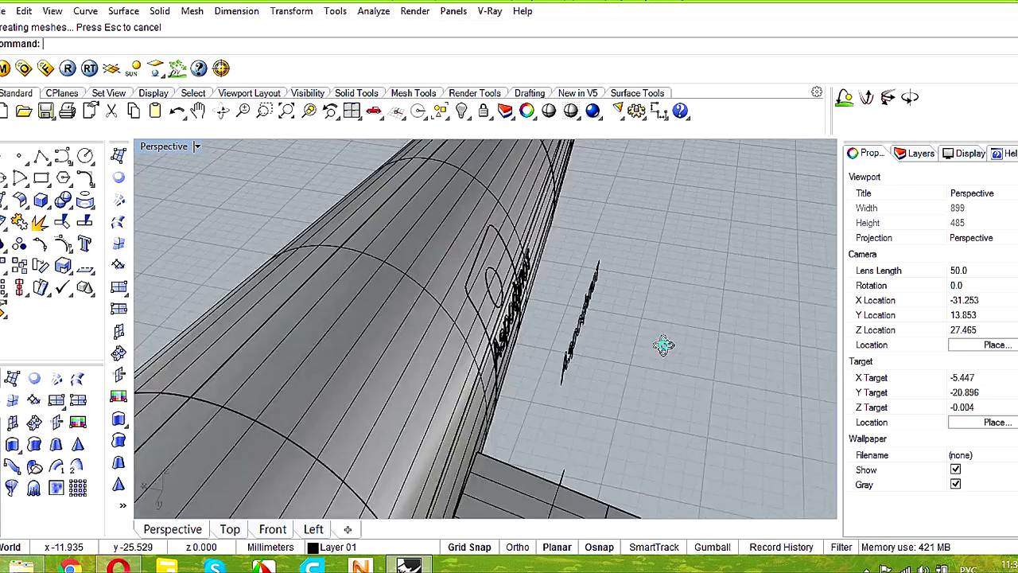
right_click_drag(664, 344, 639, 237)
left_click_drag(572, 383, 570, 380)
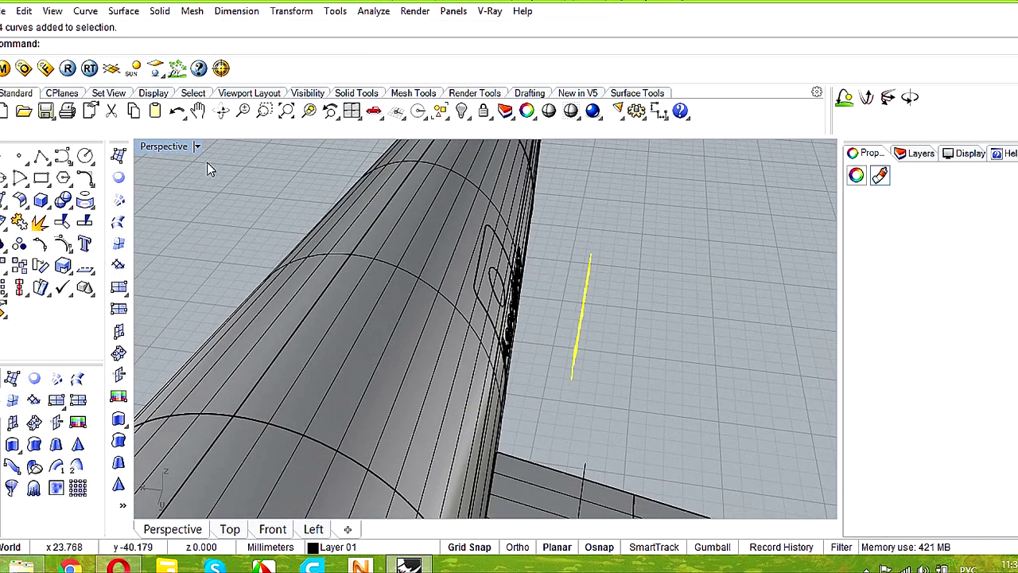
double_click(163, 147)
double_click(169, 147)
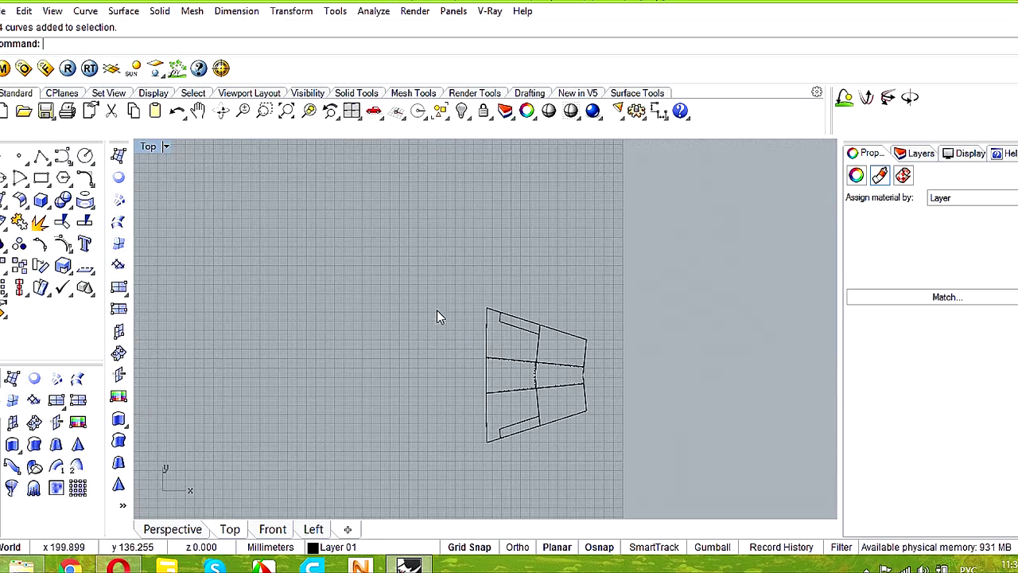
scroll(443, 333, "down", 3)
scroll(324, 424, "up", 8)
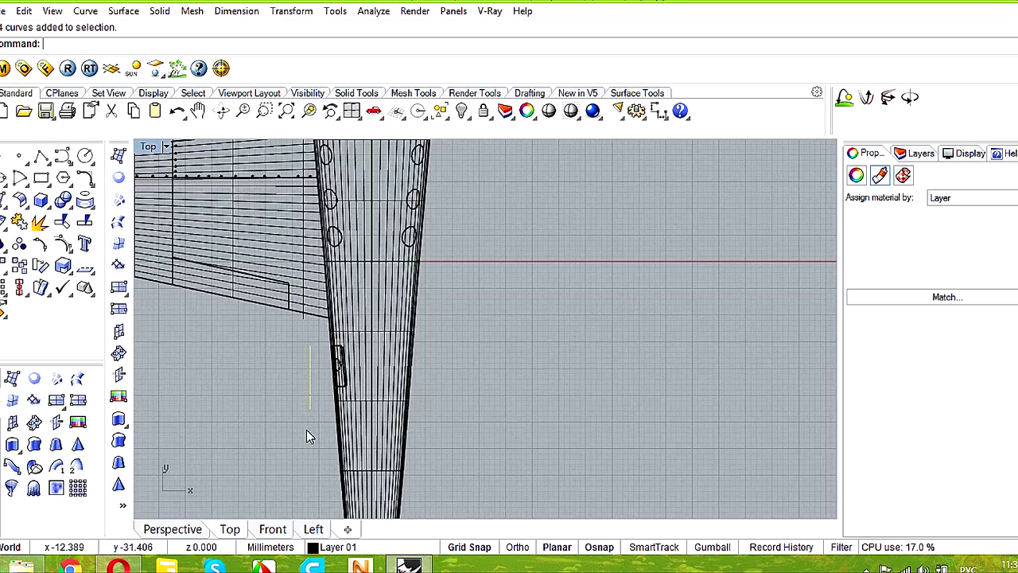
left_click_drag(263, 326, 613, 322)
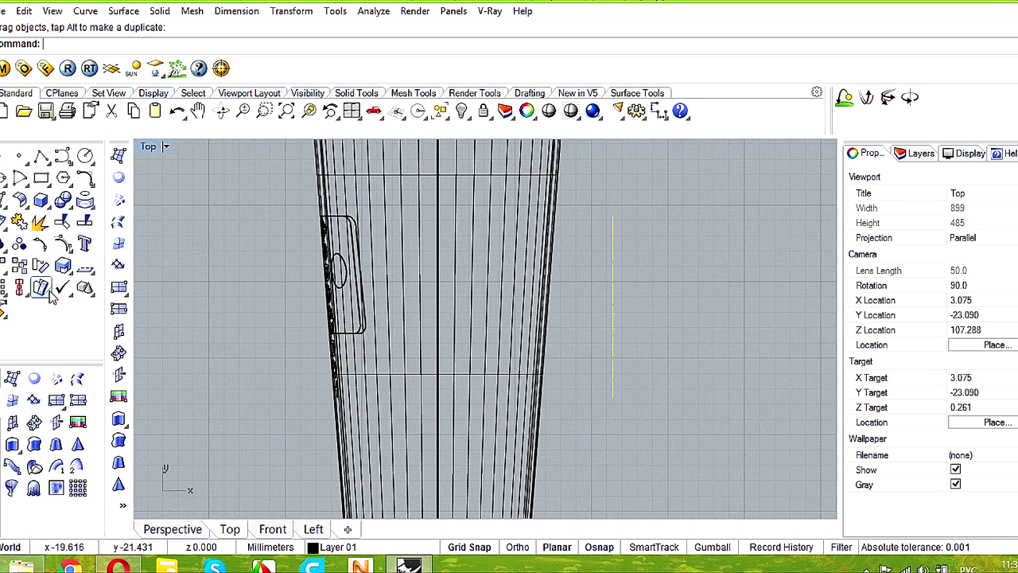
- Rotate the moved "Аэрофлот" curves 180 degrees about their middle without copying, and check them in the Left view
left_click(47, 291)
left_click(613, 306)
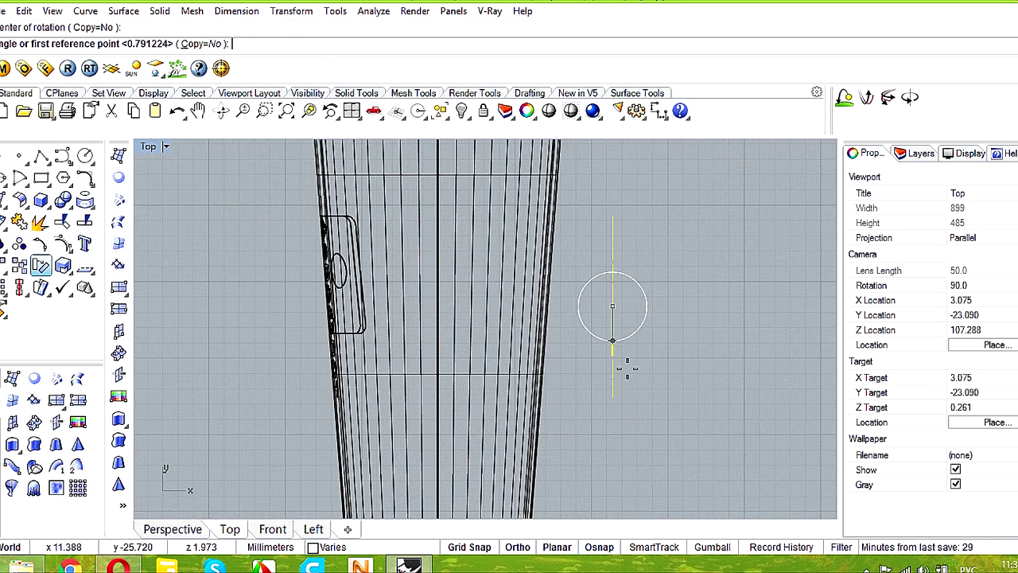
left_click(628, 450, "shift")
left_click(693, 188, "shift")
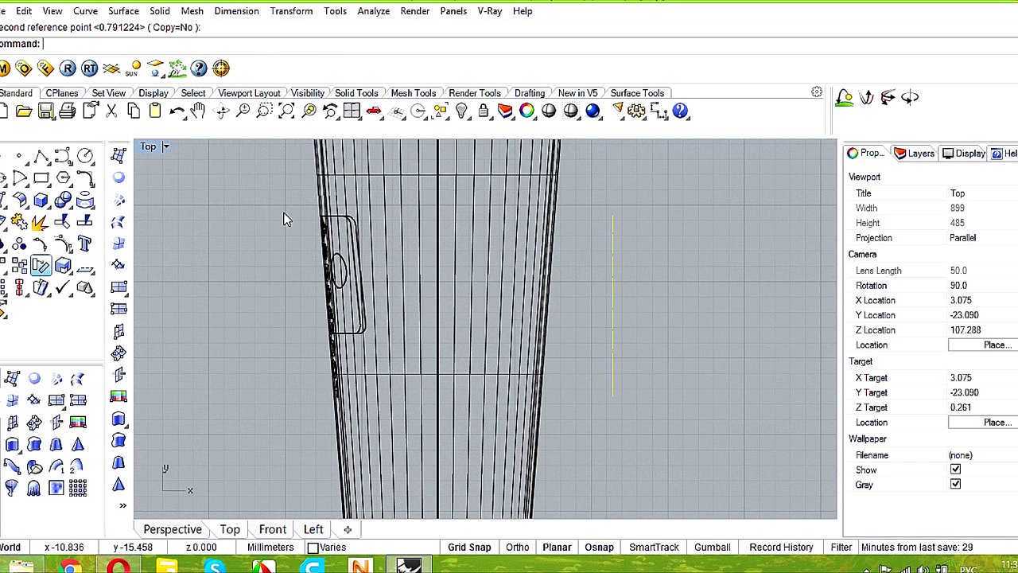
double_click(151, 148)
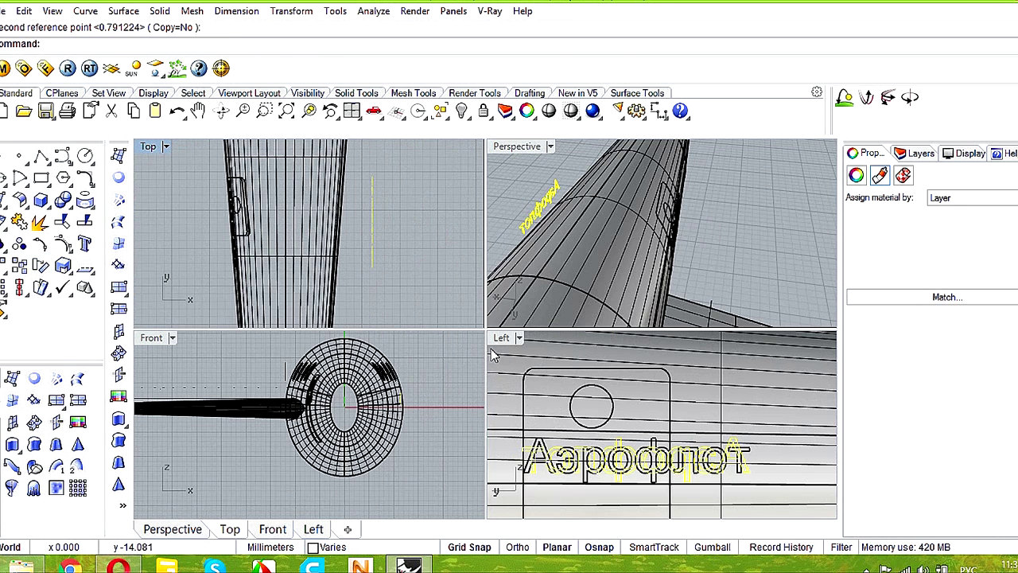
double_click(503, 339)
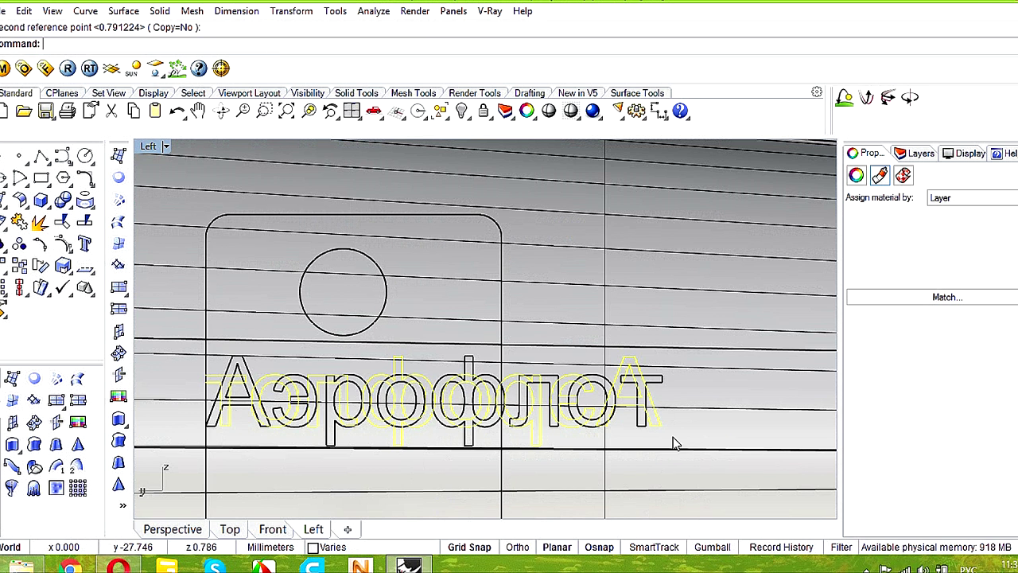
double_click(148, 146)
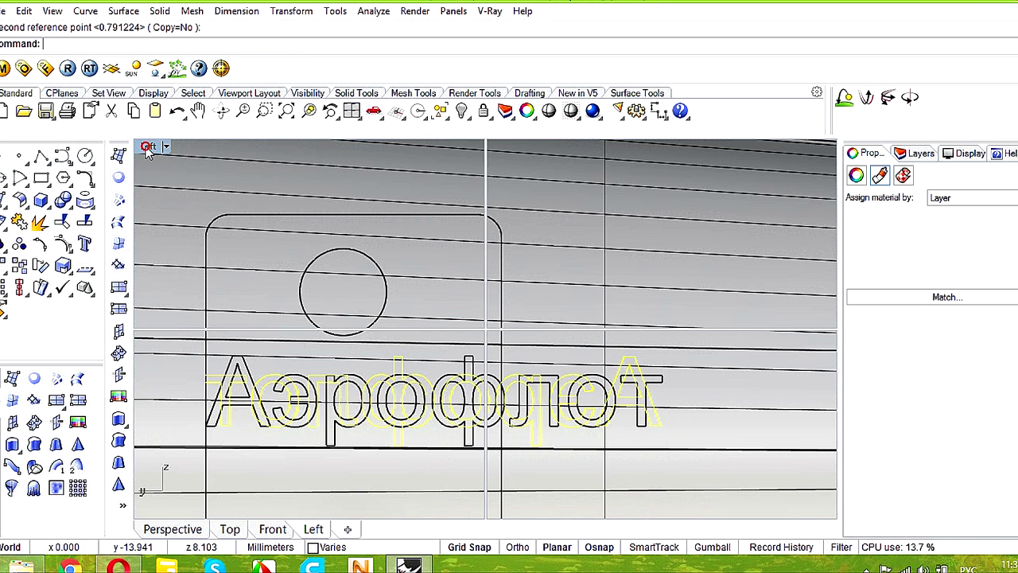
- Set the object display mode of the opposite side's upper, lower and blue stripe fuselage pieces to Shaded and join them
double_click(501, 156)
right_click_drag(541, 193, 636, 286)
left_click(350, 200)
right_click_drag(350, 200, 368, 412)
left_click(350, 422, "shift")
left_click(336, 449, "shift")
right_click_drag(355, 457, 459, 401, "shift")
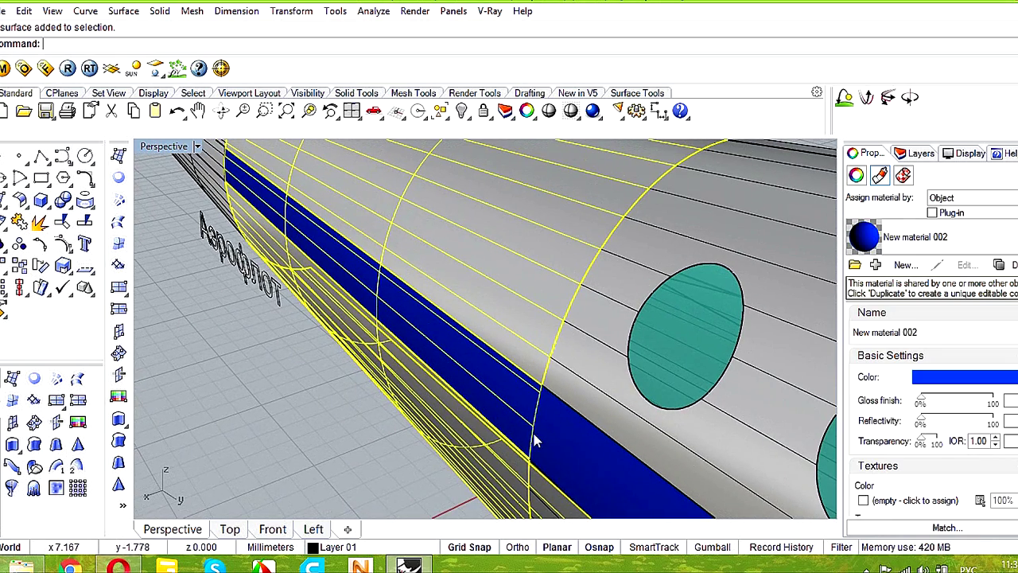
scroll(535, 440, "down", 2)
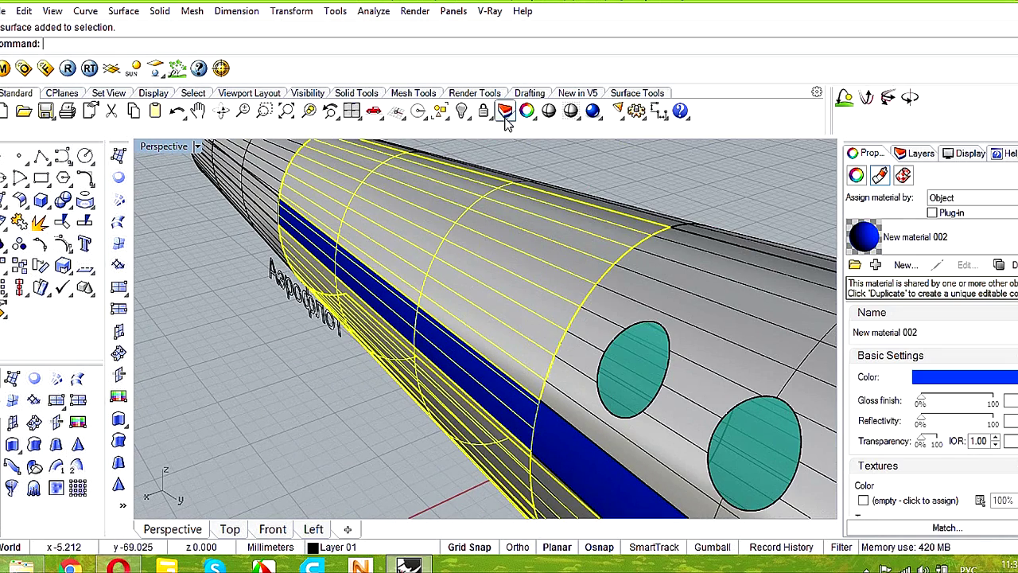
left_click(578, 118)
left_click(569, 186)
left_click(182, 50)
left_click(183, 45)
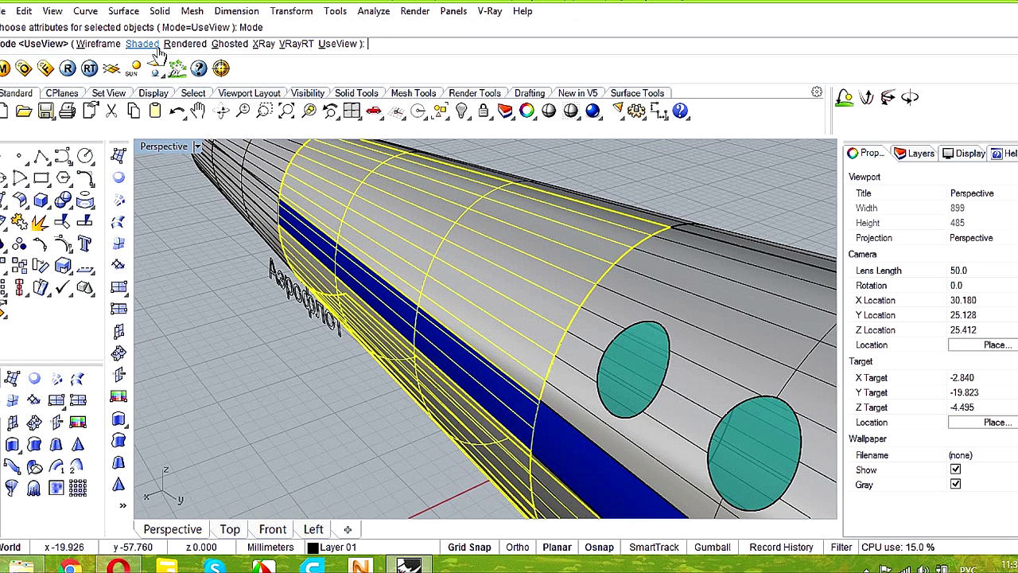
left_click(151, 44)
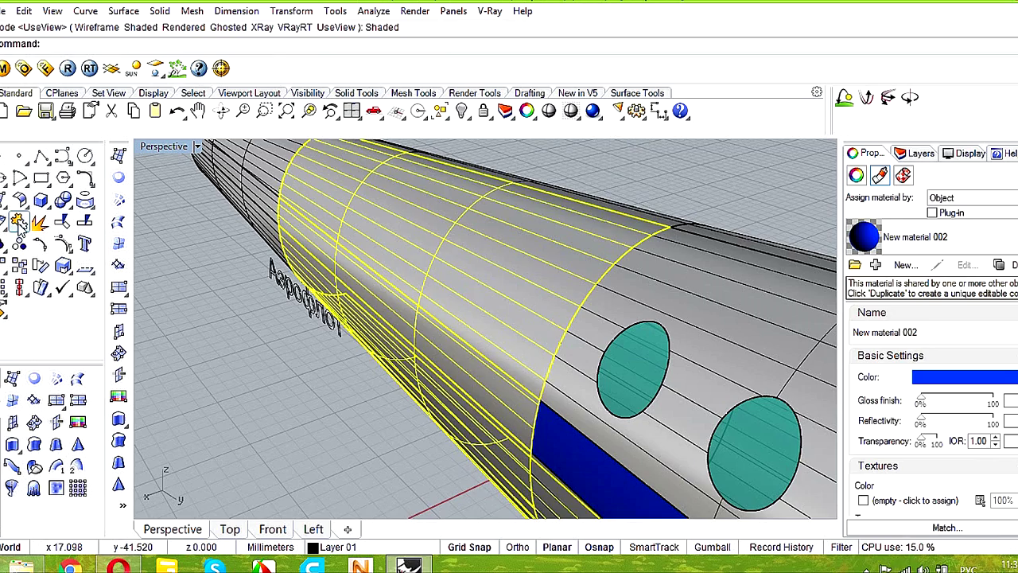
mouse_move(486, 335)
right_mouse_down()
mouse_move(515, 300)
mouse_move(250, 187)
right_mouse_up()
- Split the selected opposite side piece of the fuselage with the loose "Аэрофлот" letter curves in the Left view
double_click(180, 150)
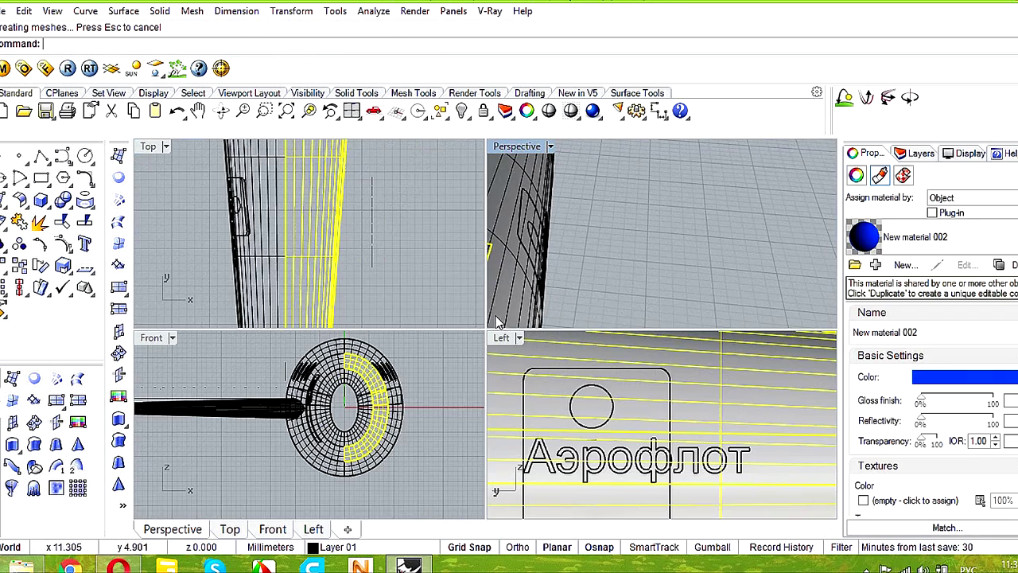
double_click(149, 147)
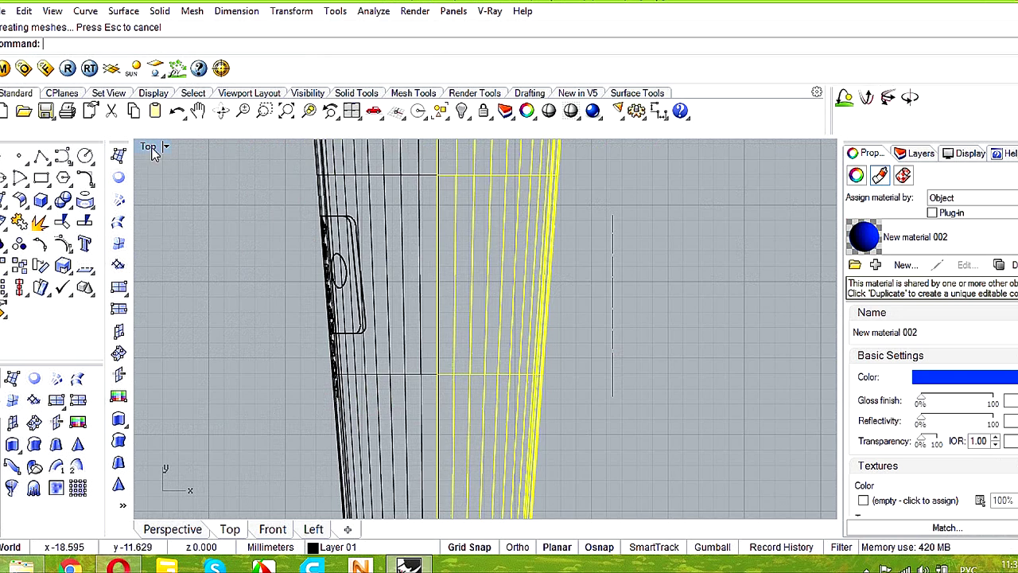
double_click(152, 148)
double_click(511, 151)
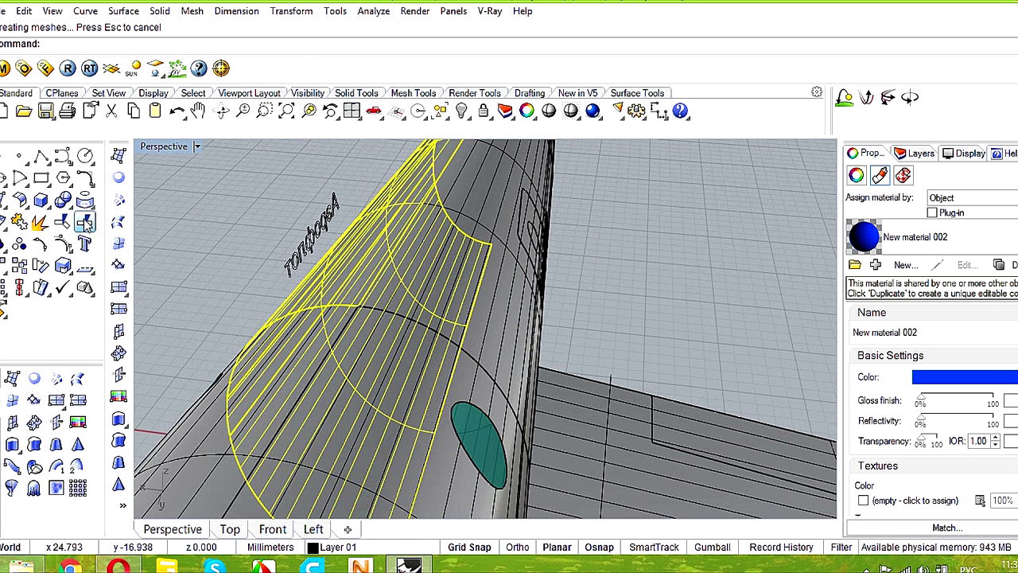
left_click(86, 223)
left_click(293, 266)
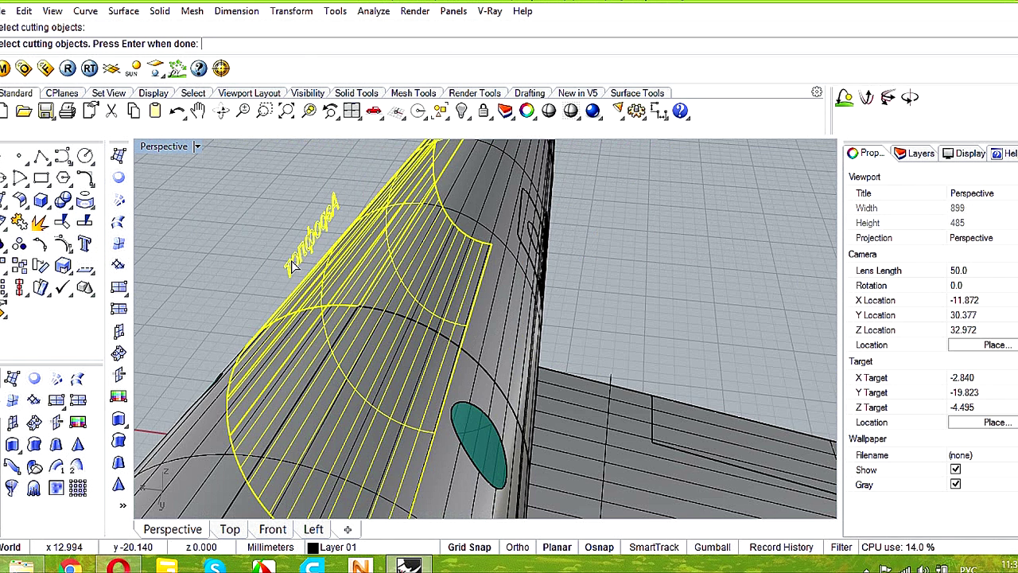
double_click(167, 148)
double_click(501, 338)
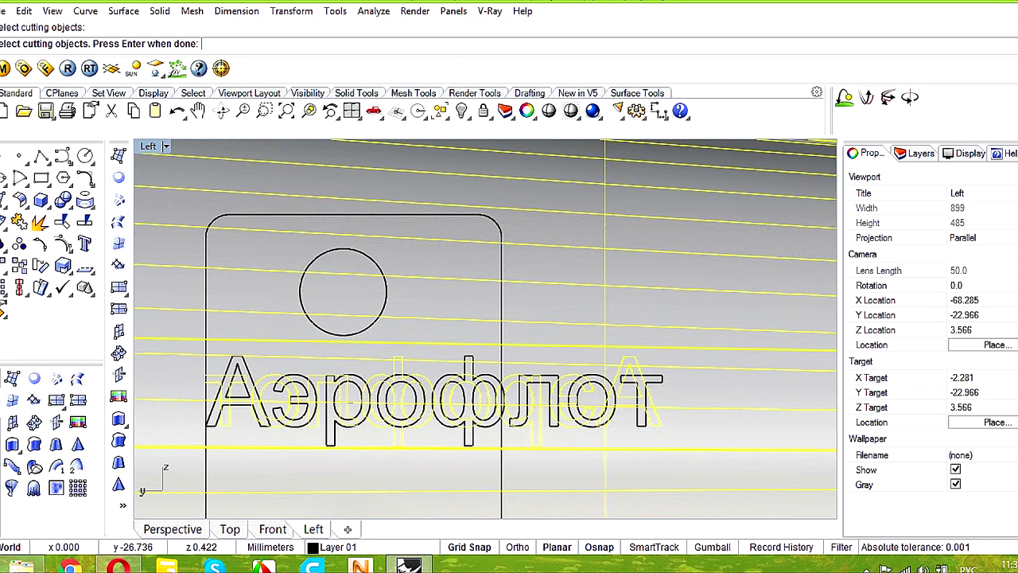
right_click(654, 569)
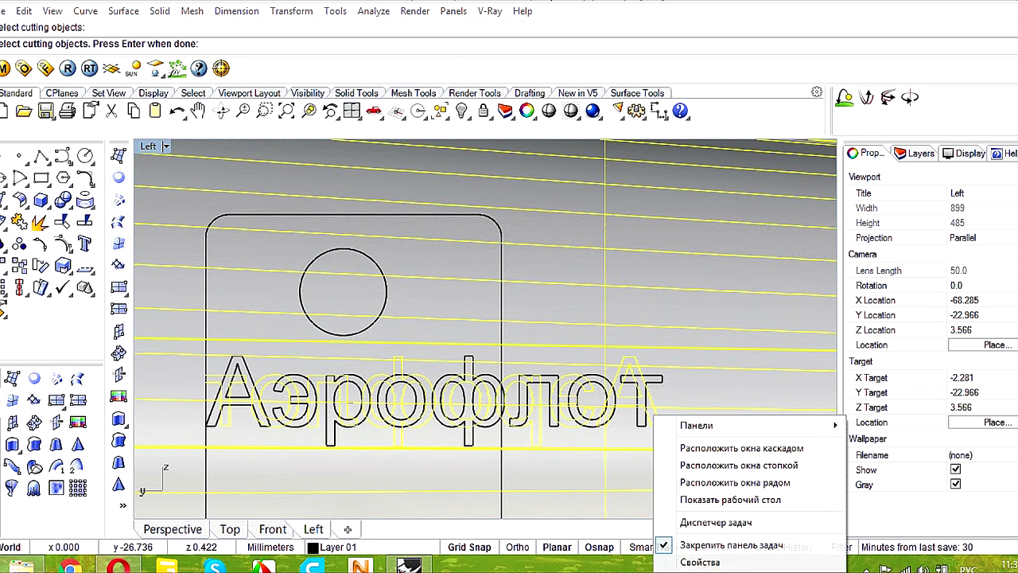
right_click(589, 497)
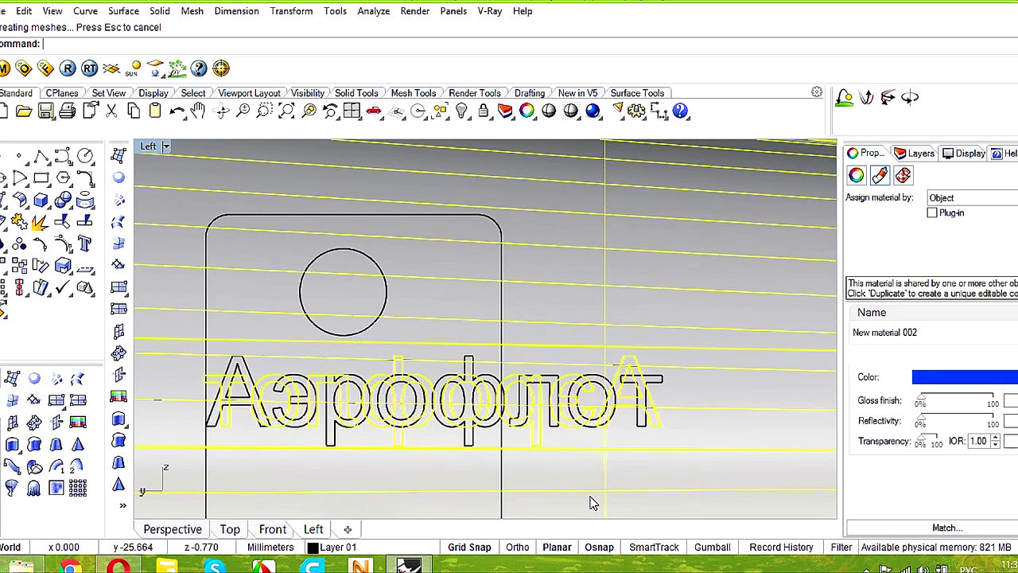
- Join the split letter surfaces with the surrounding fuselage side piece and deselect it in the Perspective view
double_click(149, 147)
double_click(525, 151)
right_click_drag(365, 245, 613, 261)
left_click(18, 222)
left_click(386, 457)
- Set the object display mode of the opposite side's windowed fuselage section and its blue stripe pieces to Shaded and join them
right_click_drag(393, 455, 622, 362)
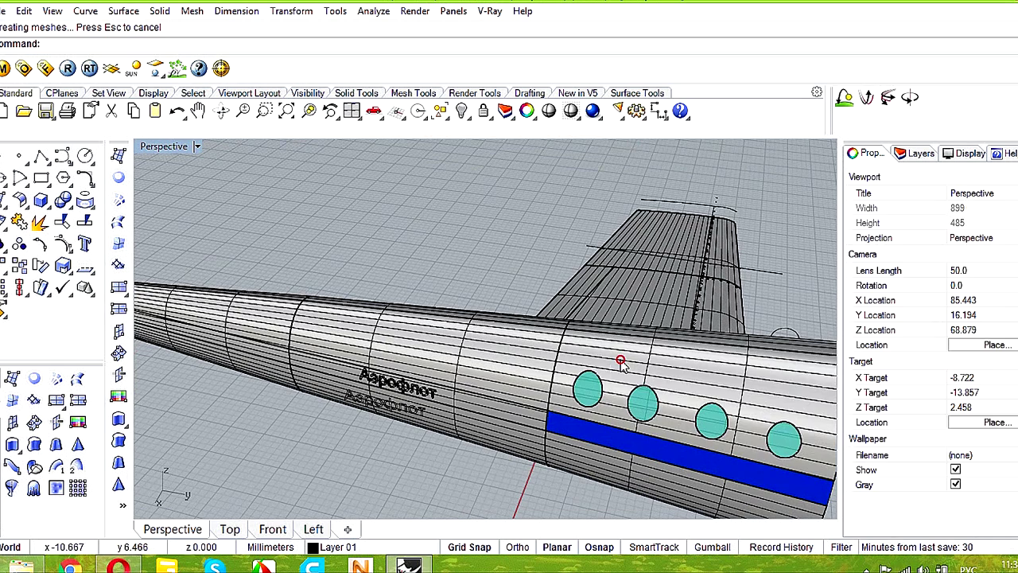
left_click(622, 362)
scroll(611, 410, "up", 5)
left_click(602, 449, "shift")
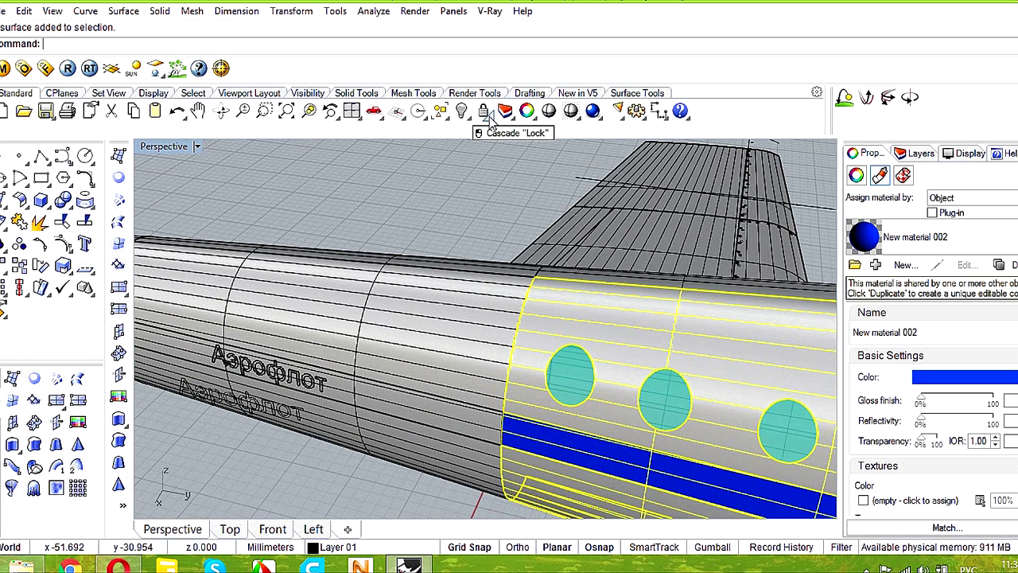
left_click(578, 119)
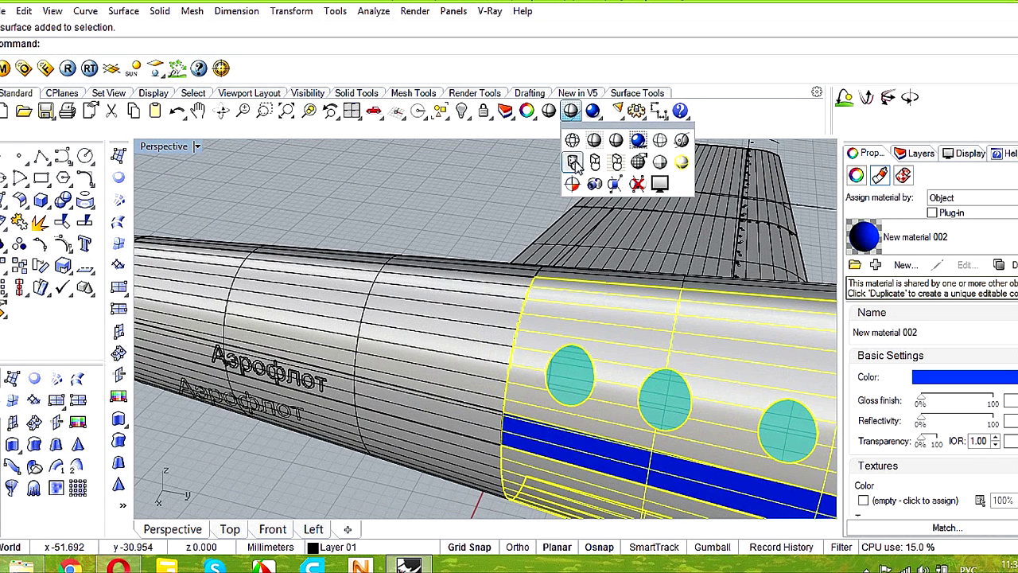
left_click(571, 162)
left_click(190, 45)
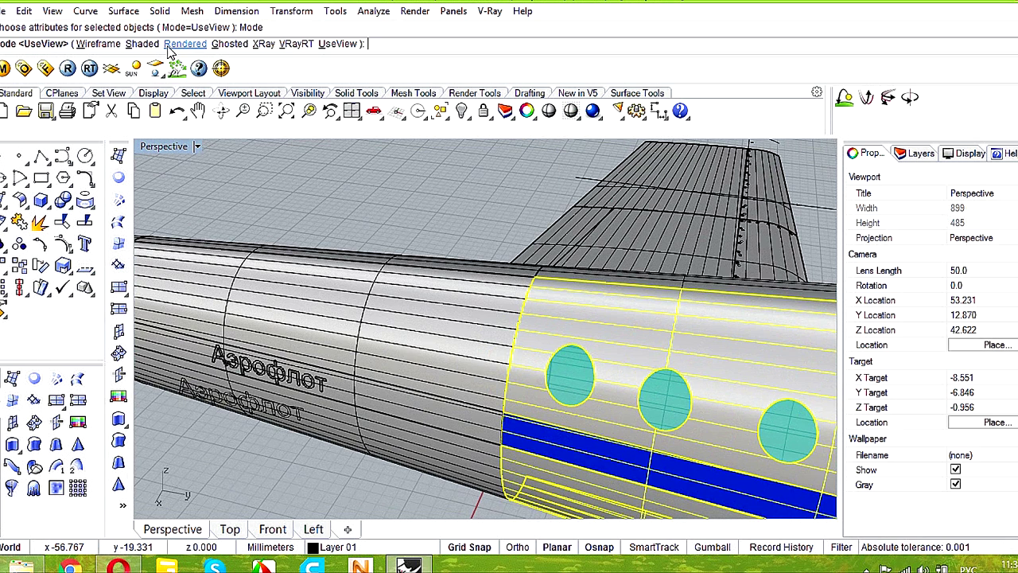
left_click(142, 44)
left_click(24, 221)
- Select the windowed section, the neighbouring fuselage side and the lettered section, and join them into one polysurface
scroll(405, 330, "down", 5)
left_click(581, 336)
right_click_drag(581, 337, 473, 359)
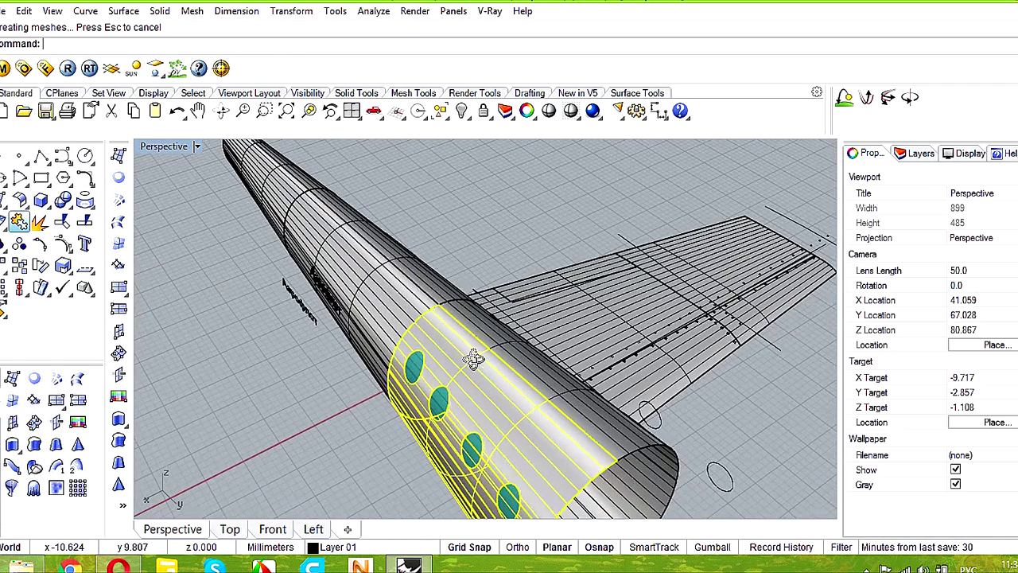
left_click(543, 374, "shift")
right_click_drag(577, 400, 494, 387)
left_click(398, 285, "shift")
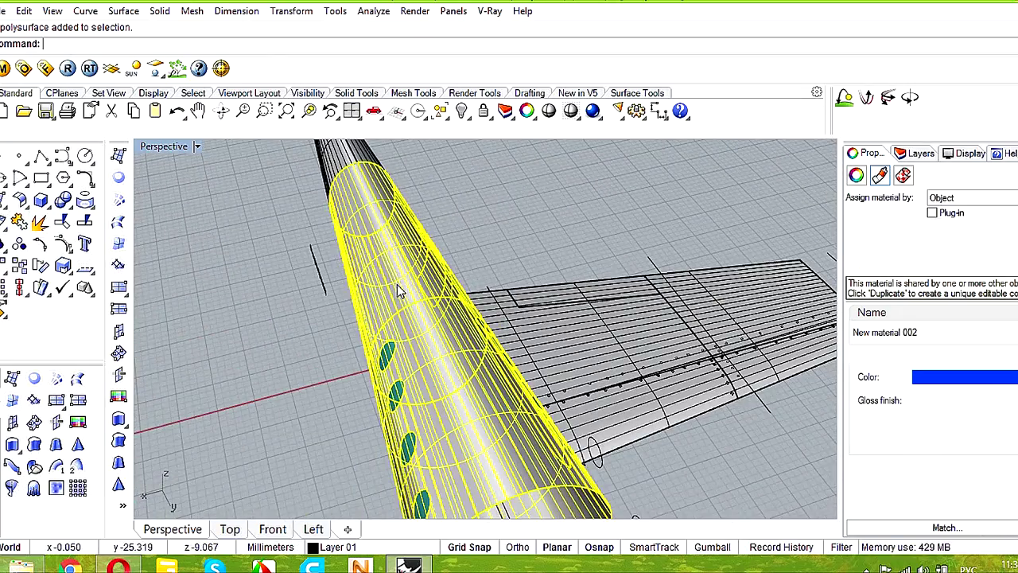
right_click_drag(471, 311, 225, 245)
left_click(17, 222)
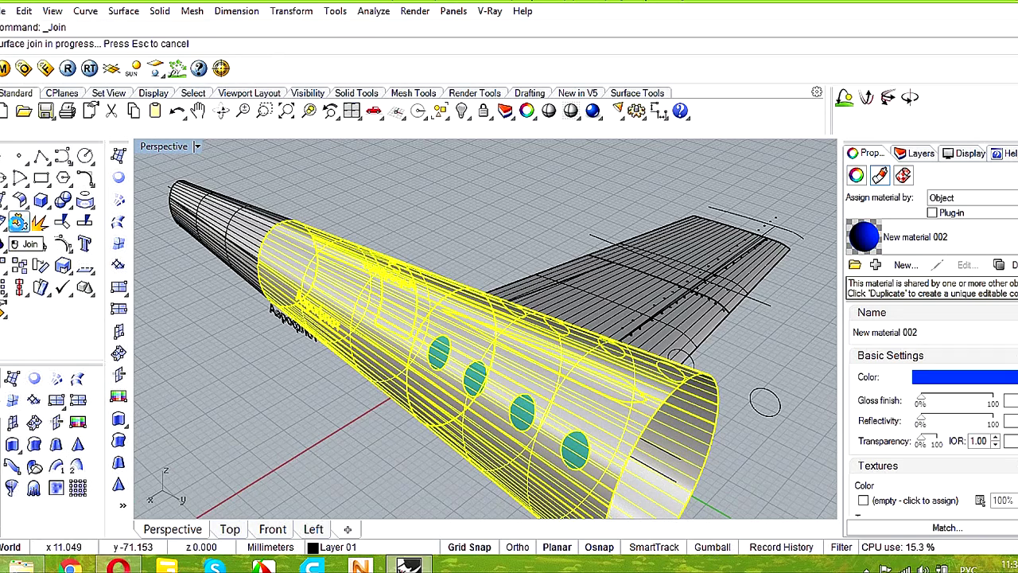
- Unroll the joined fuselage polysurface with Explode, Labels and KeepProperties set to No
right_click_drag(307, 365, 385, 376)
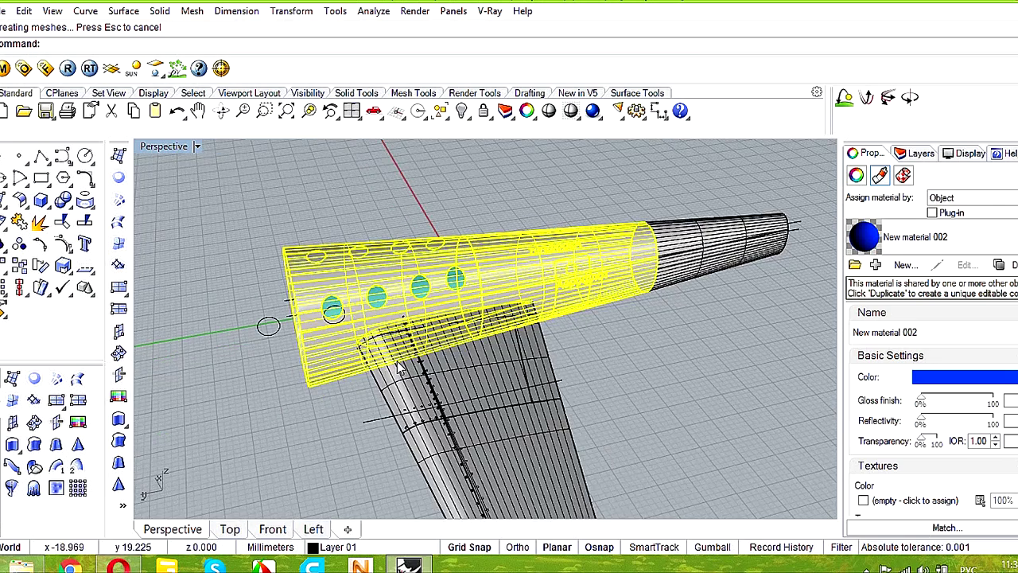
scroll(398, 366, "down", 3)
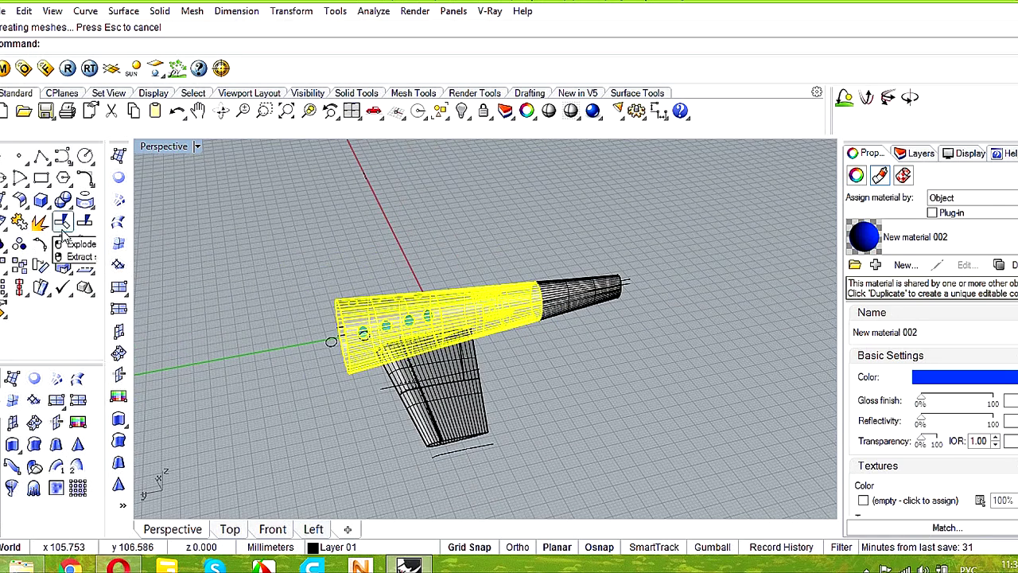
left_click(27, 205)
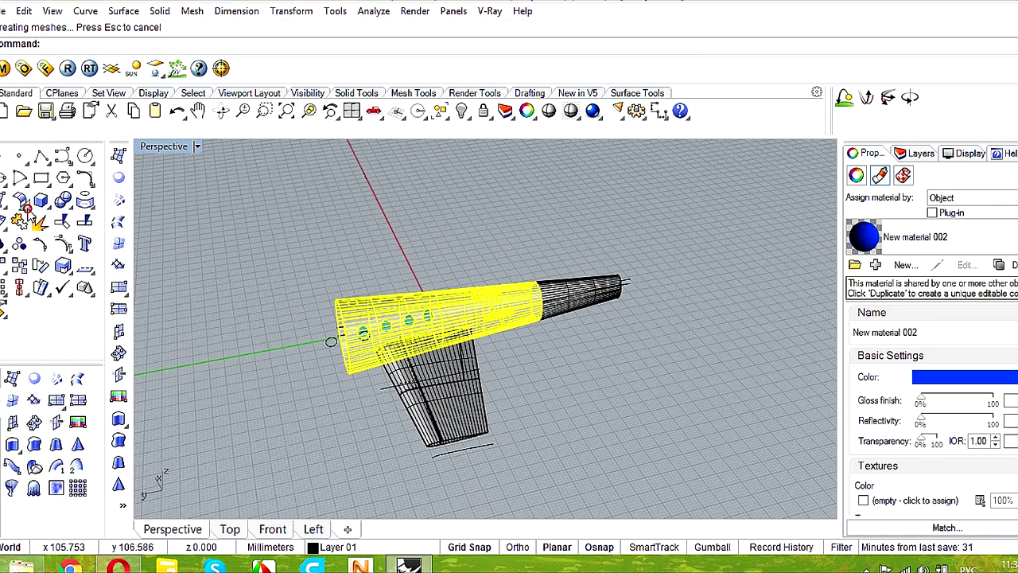
left_click(109, 294)
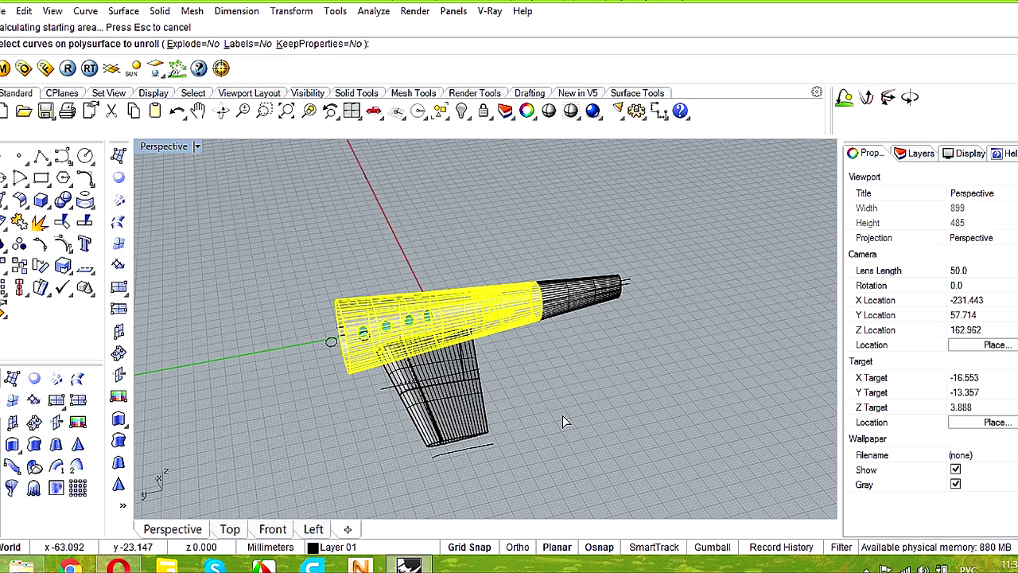
right_click_drag(562, 416, 560, 416)
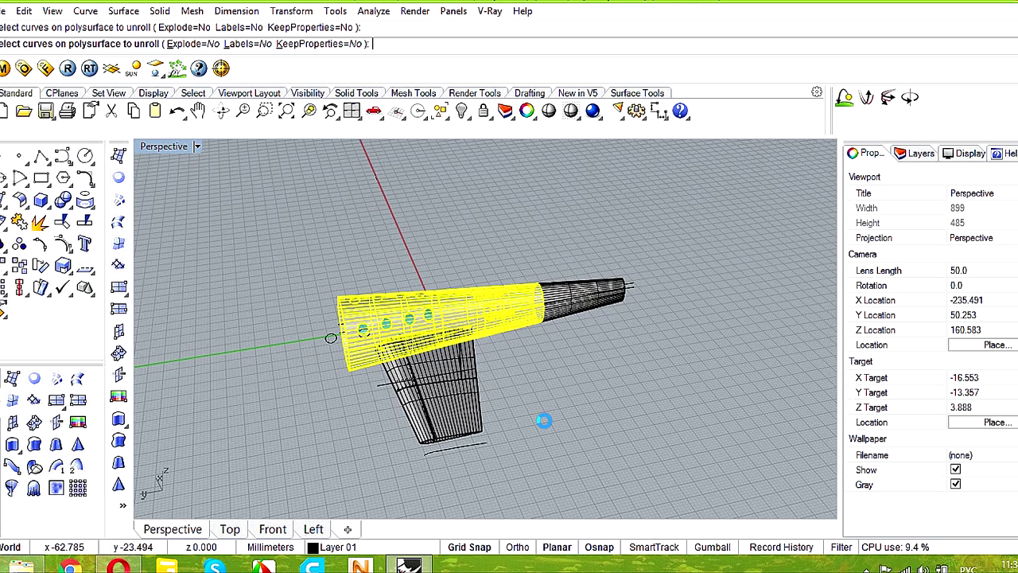
right_click(544, 421)
- Select the unrolled flat pattern overlapping the fuselage and move it clear beyond the fuselage's tail end
left_click(529, 354)
left_click(530, 359)
scroll(529, 359, "down", 5)
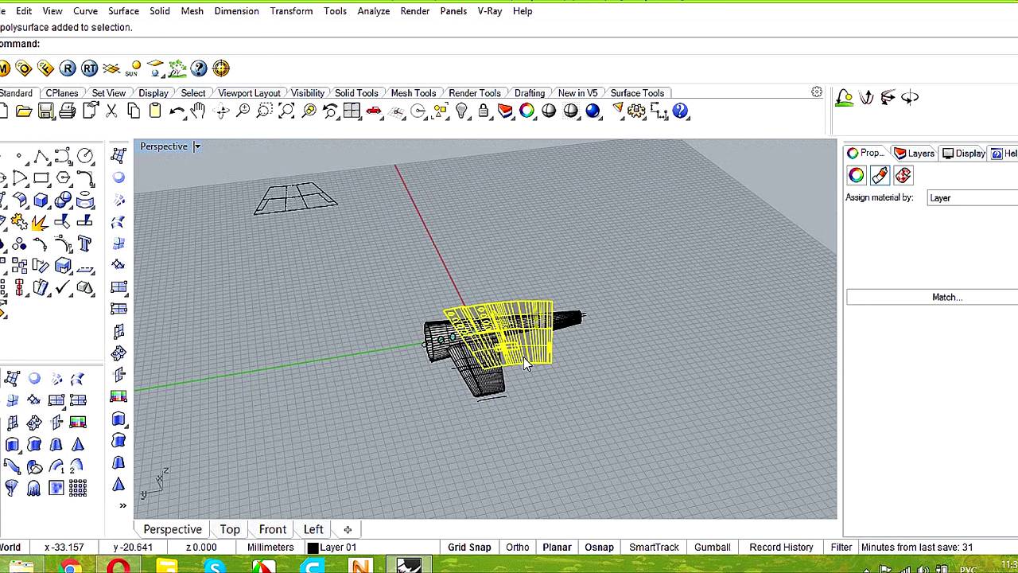
left_click_drag(525, 360, 721, 336)
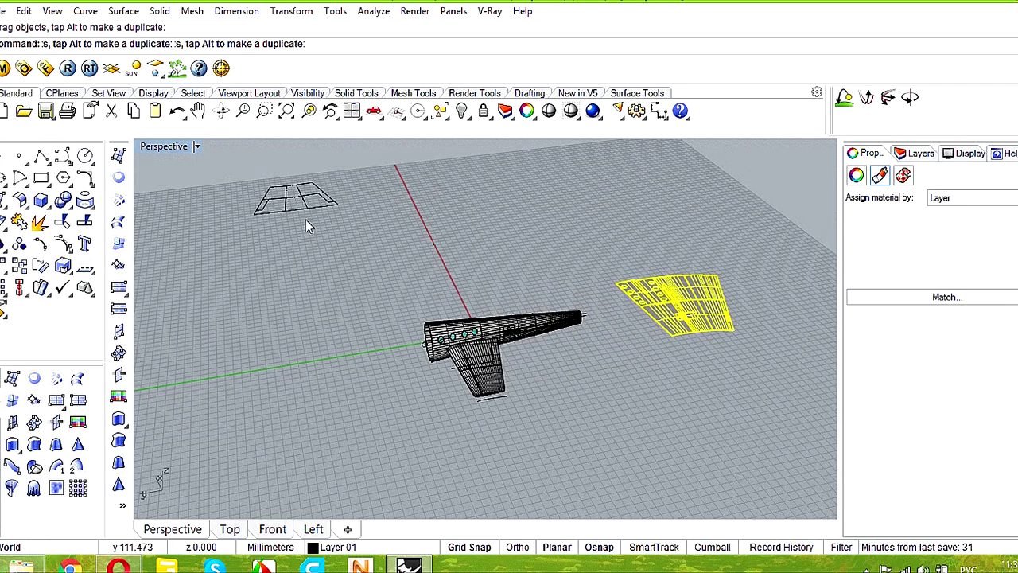
- Examine the flat pattern's door, lettering, windows and wing cut-out in the Top view, and compare them with the fuselage in Perspective
double_click(157, 153)
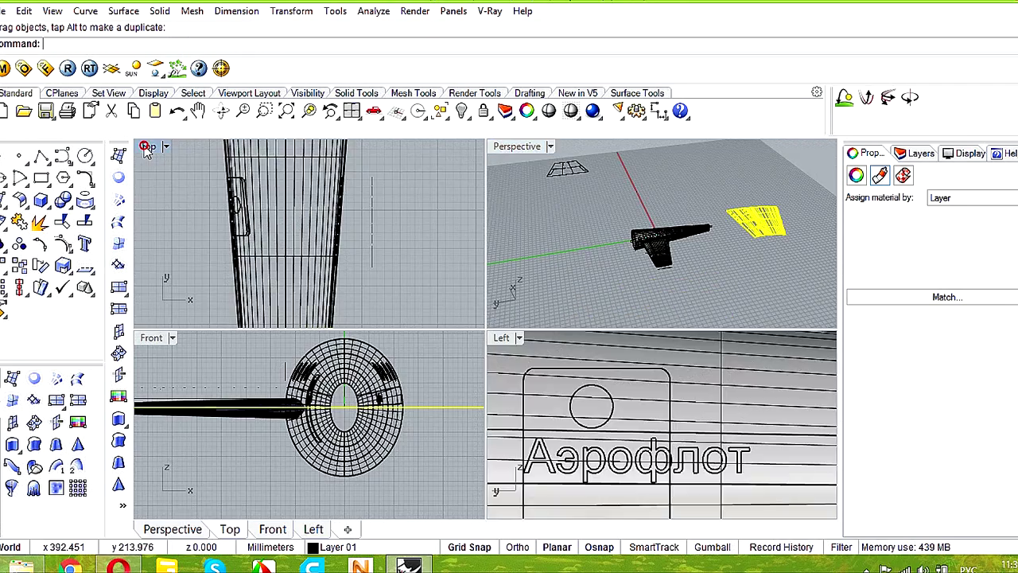
double_click(145, 147)
scroll(374, 296, "down", 2)
scroll(374, 296, "down", 5)
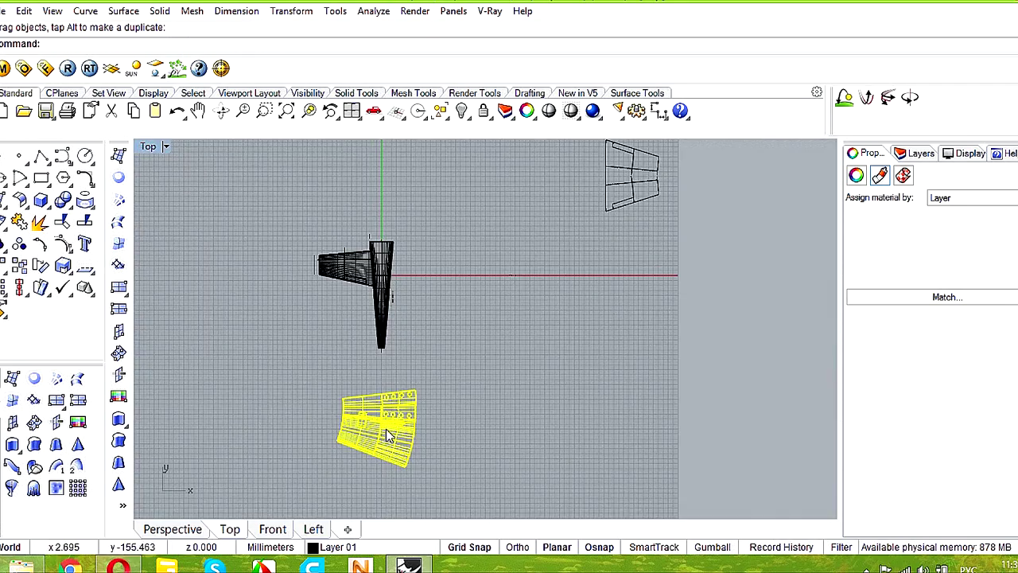
scroll(386, 429, "up", 8)
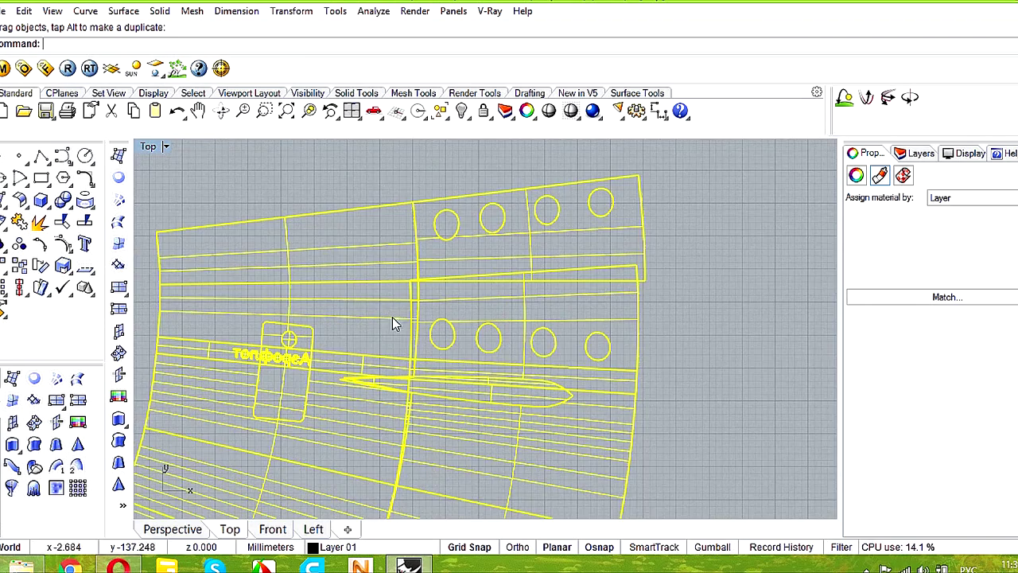
right_click_drag(436, 286, 461, 259)
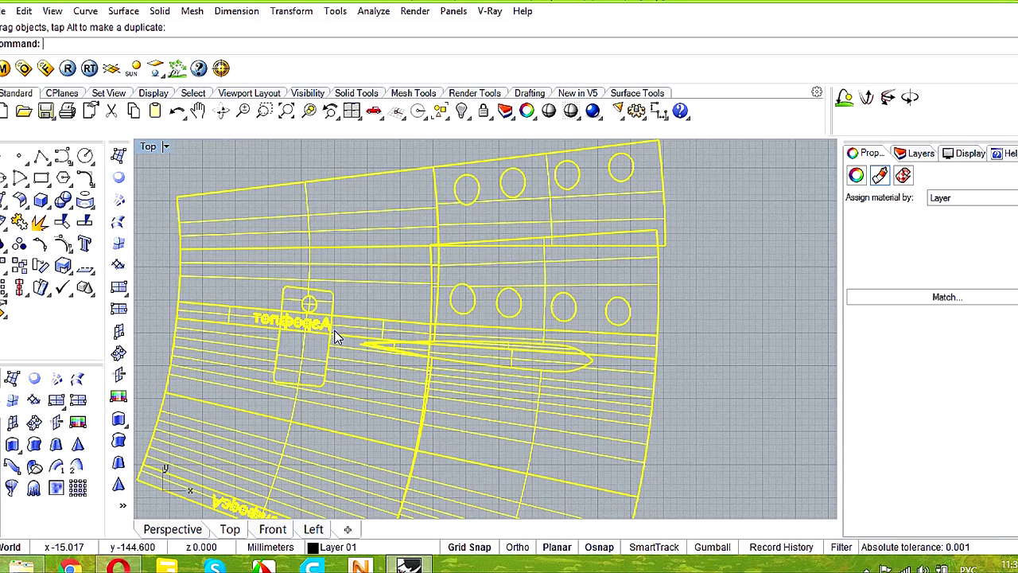
scroll(330, 336, "up", 4)
scroll(326, 335, "down", 6)
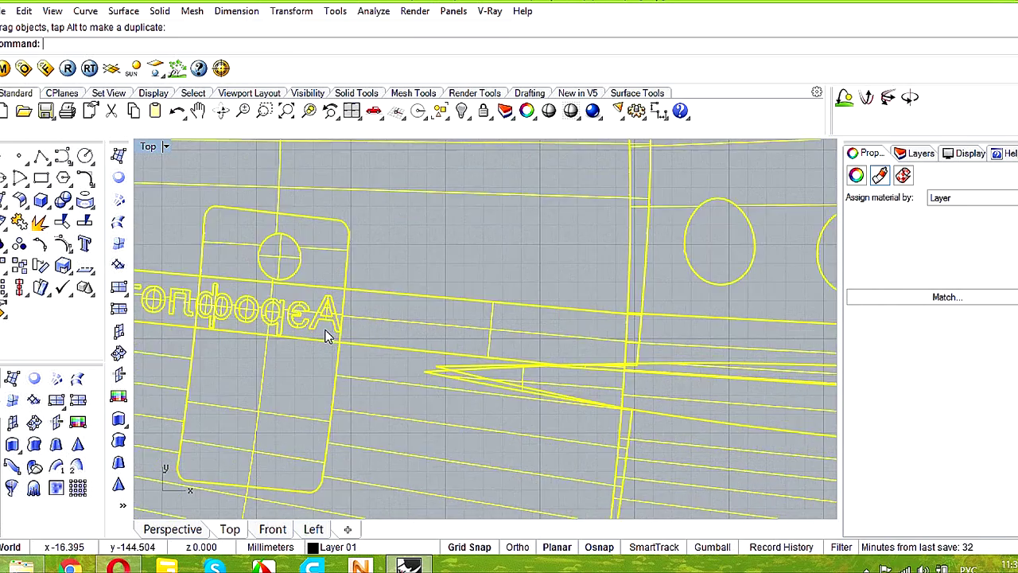
scroll(532, 380, "up", 3)
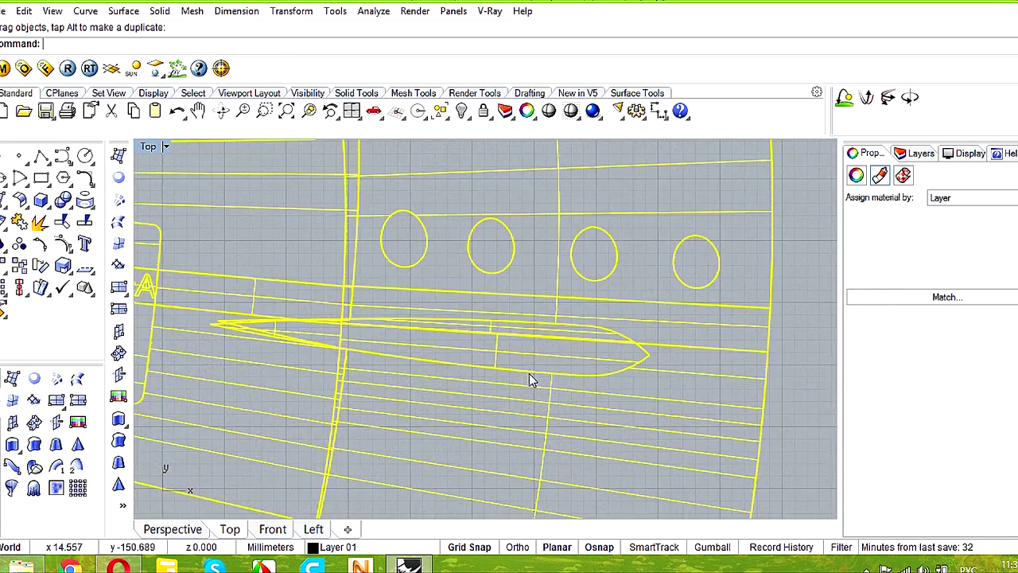
scroll(303, 273, "down", 5)
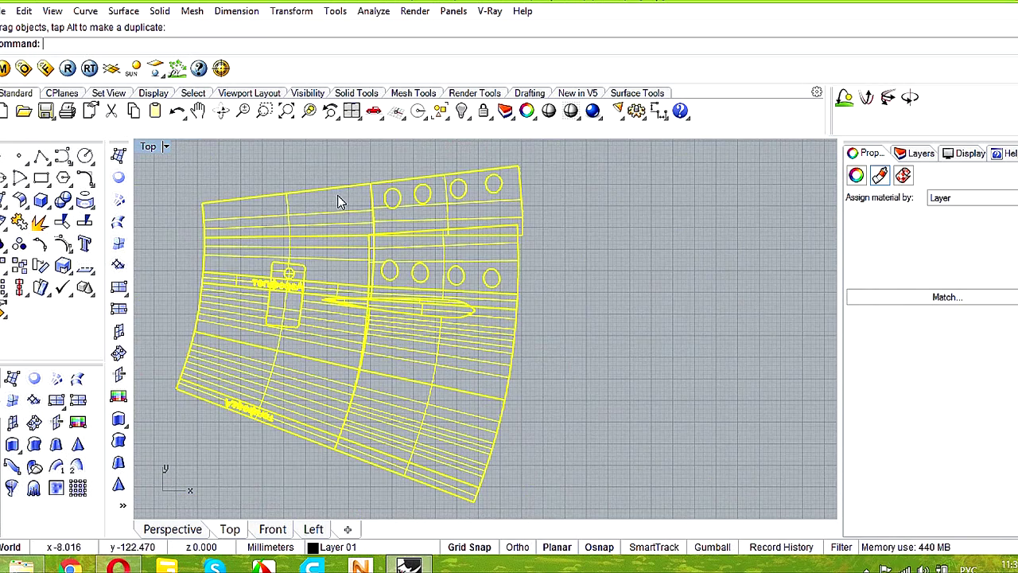
scroll(395, 257, "down", 8)
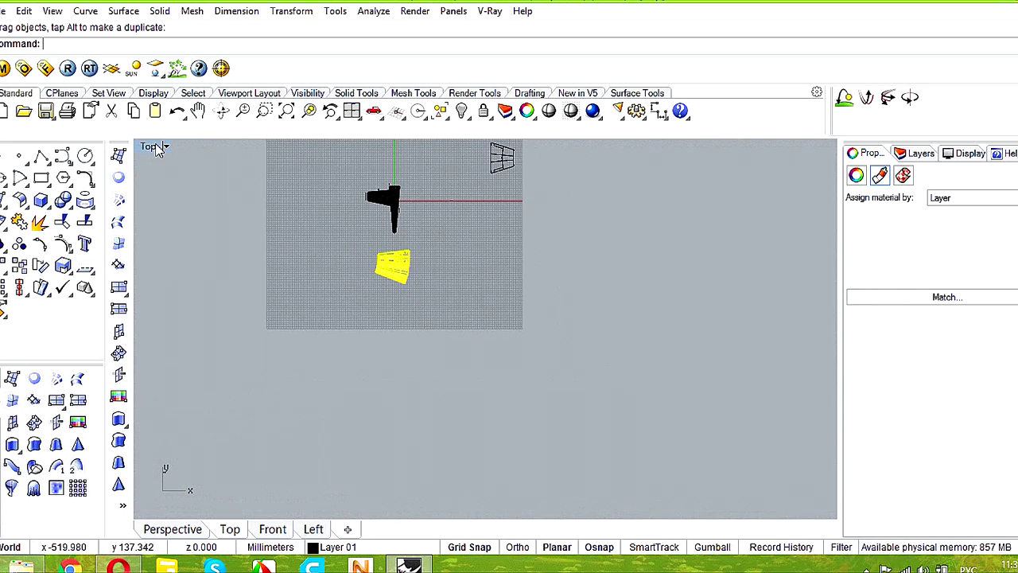
double_click(152, 148)
double_click(517, 148)
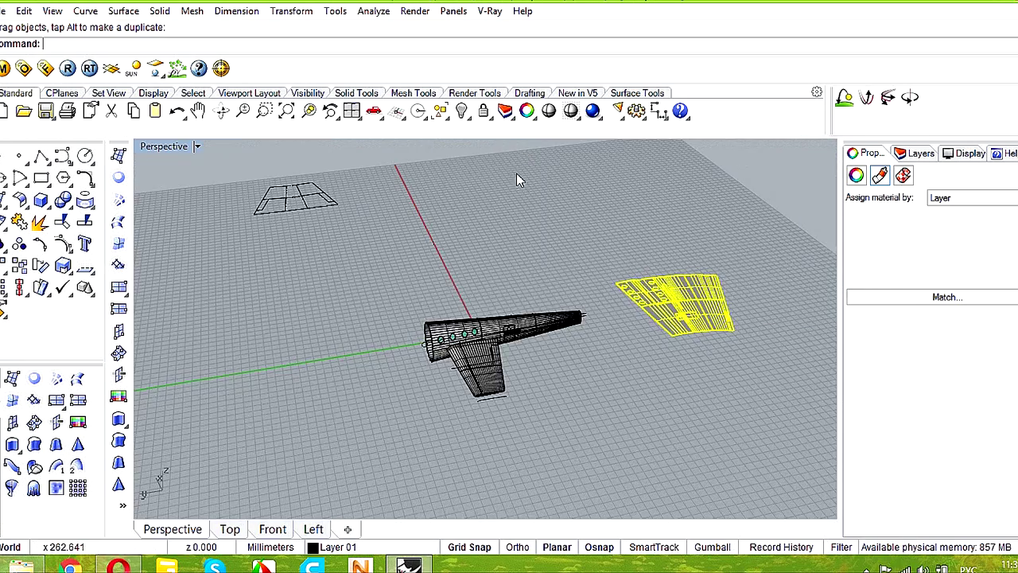
scroll(472, 322, "up", 6)
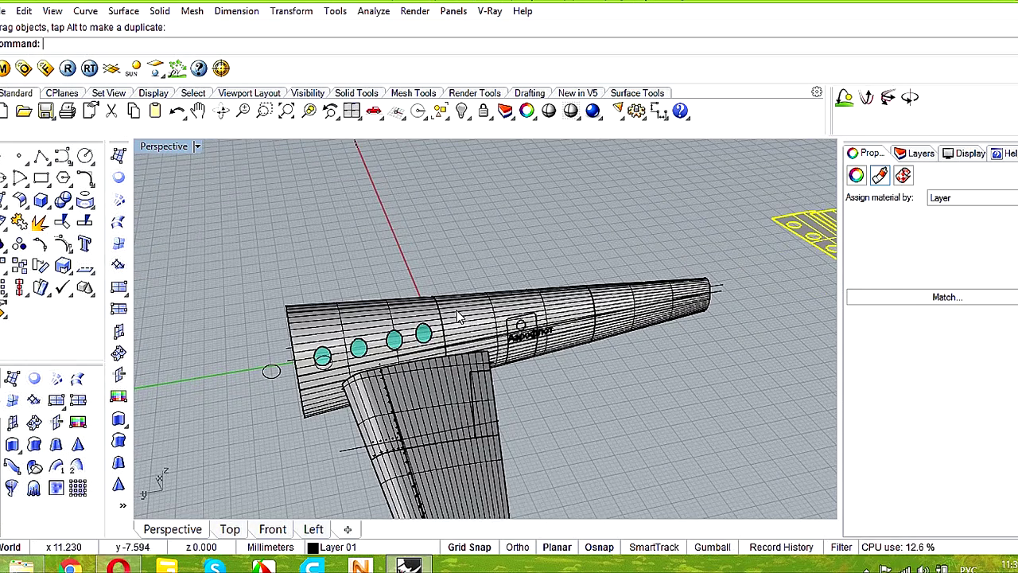
scroll(502, 329, "up", 6)
scroll(503, 328, "down", 6)
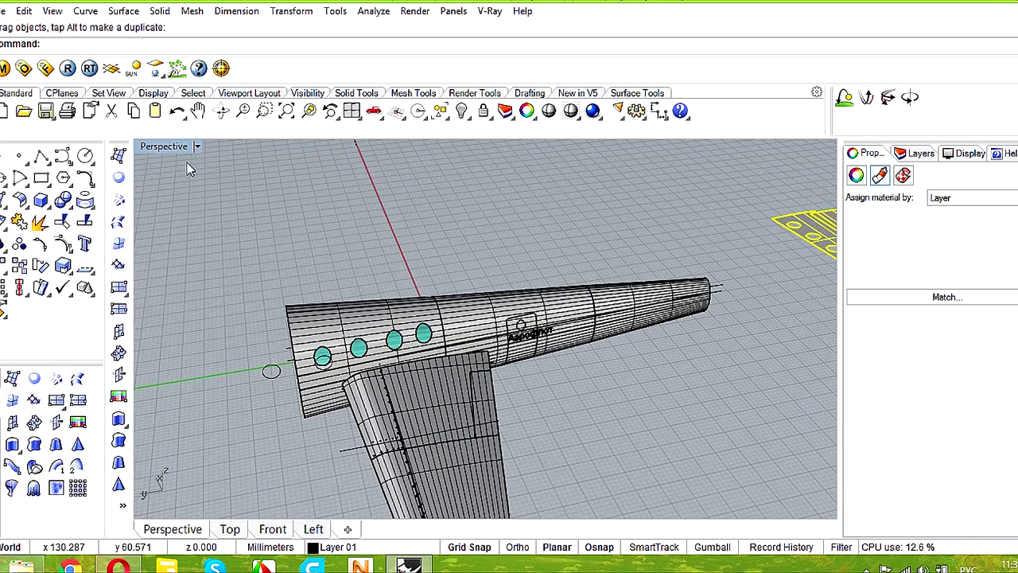
- Explode the unrolled flat pattern into separate surfaces in the Top view
double_click(173, 146)
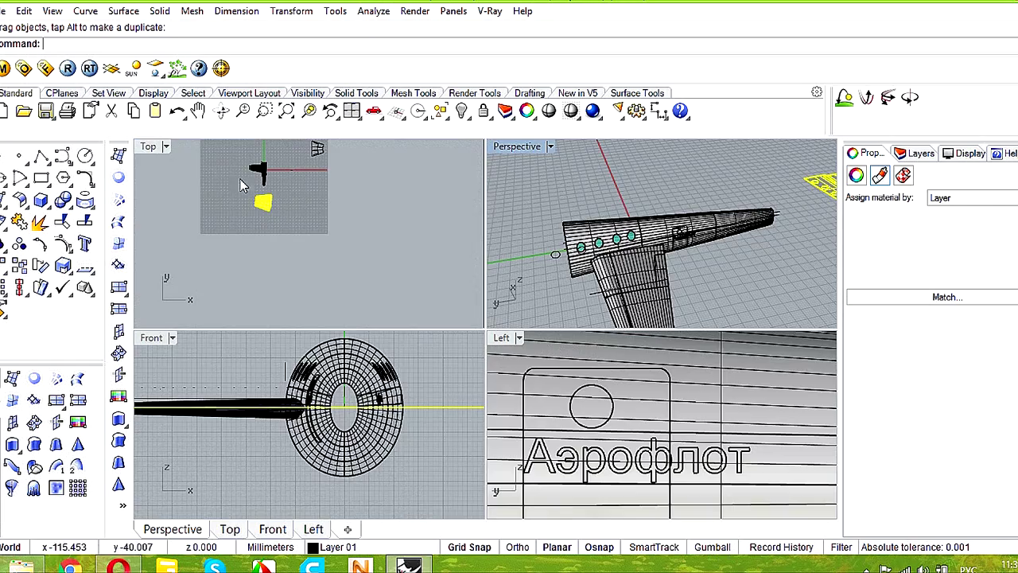
double_click(149, 146)
scroll(363, 276, "up", 6)
right_click_drag(487, 275, 458, 305)
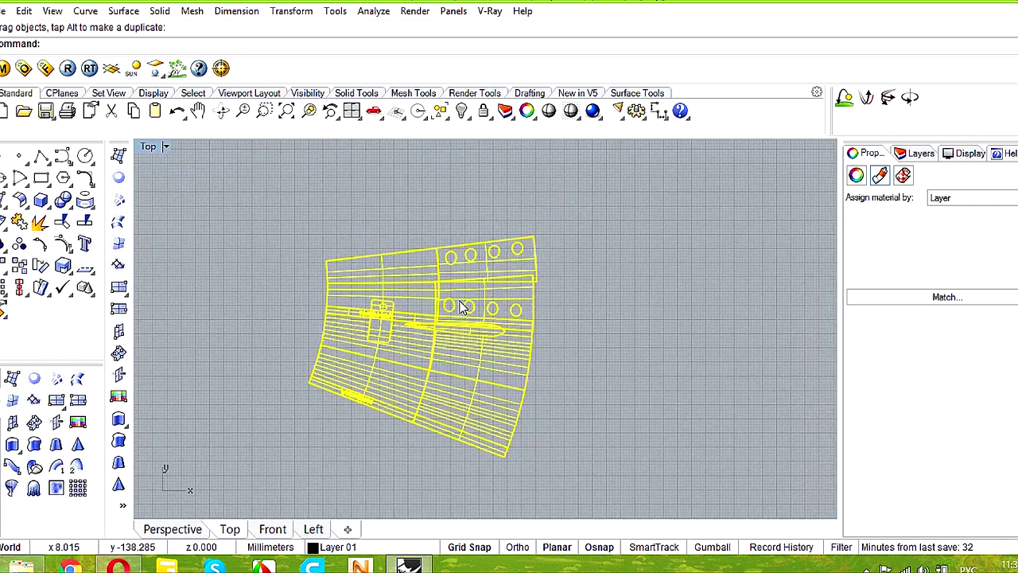
scroll(458, 303, "up", 6)
left_click(40, 222)
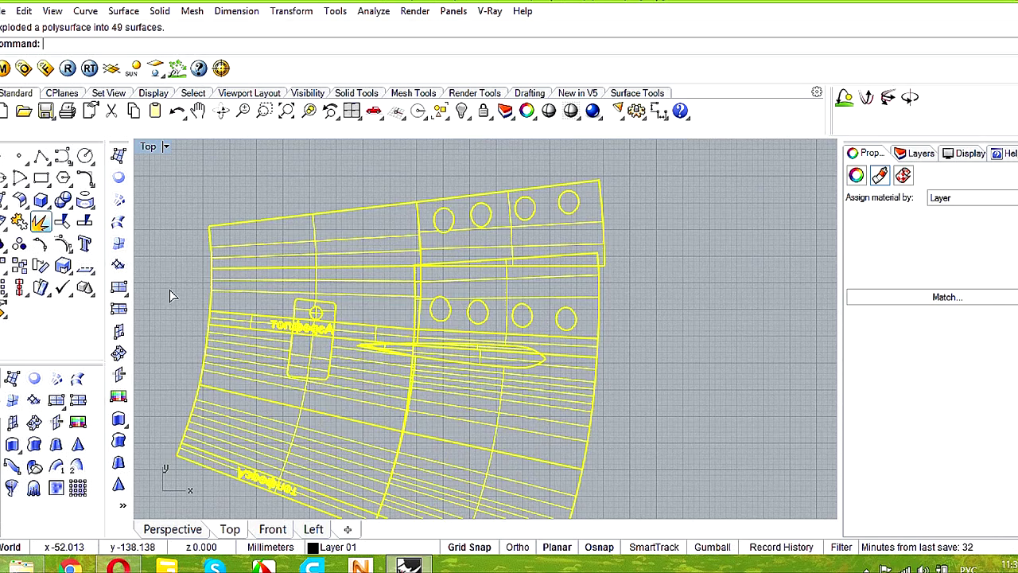
- Separate the exploded flat pattern by moving the half with the door and lettering well clear of the windowed half
scroll(378, 318, "down", 2)
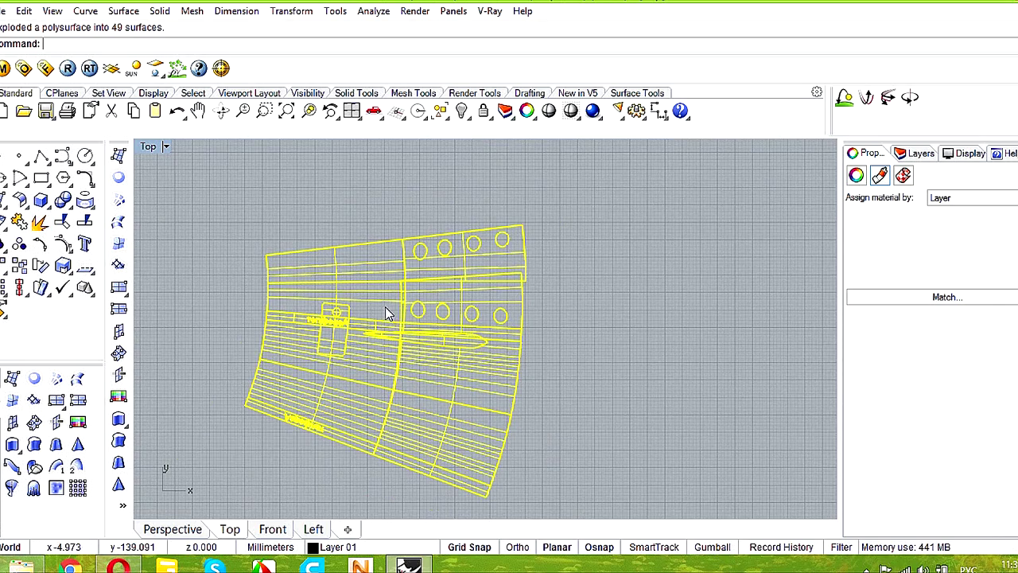
scroll(386, 313, "up", 3)
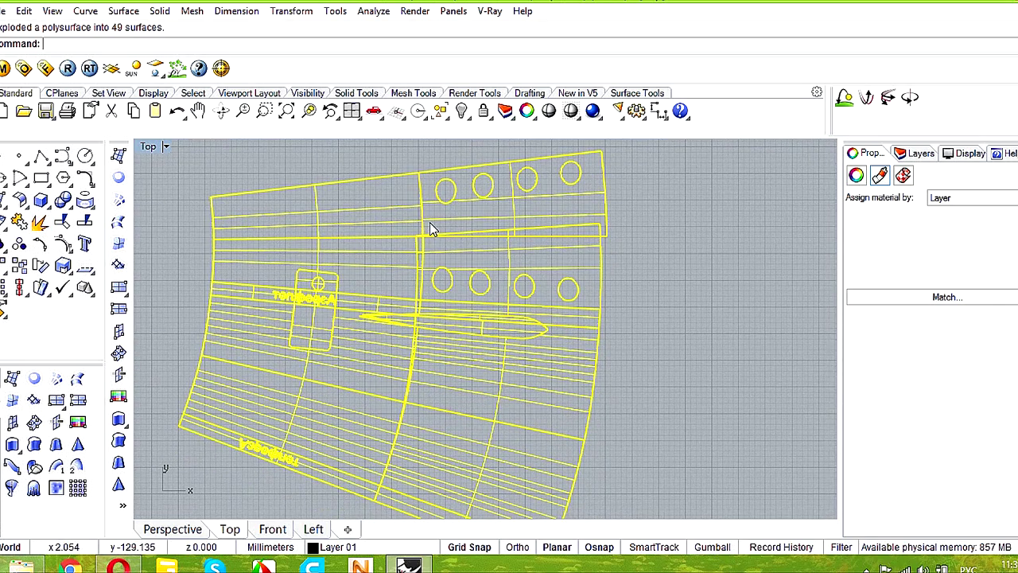
left_click_drag(352, 163, 183, 485)
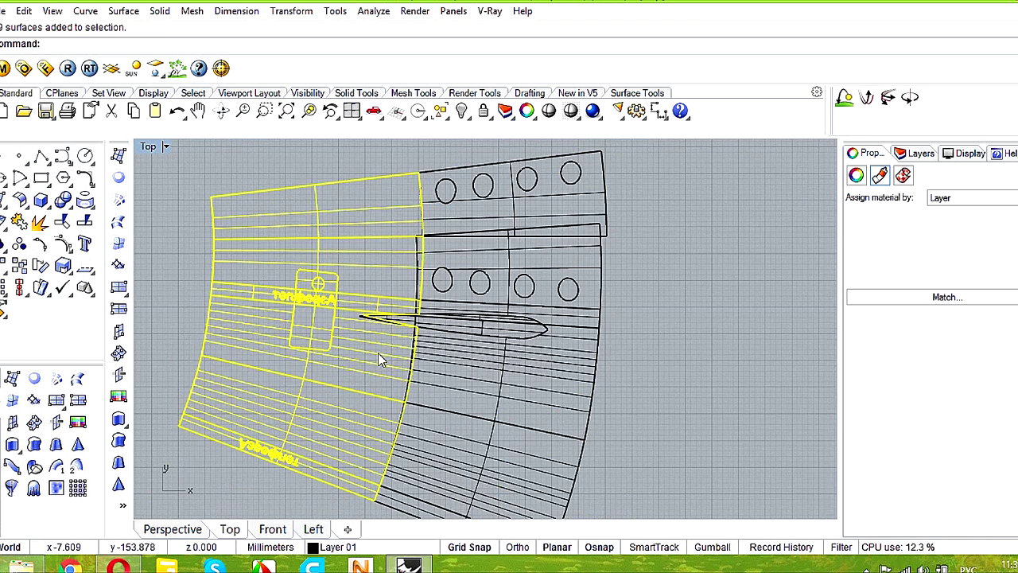
scroll(379, 352, "up", 3)
scroll(398, 320, "up", 4)
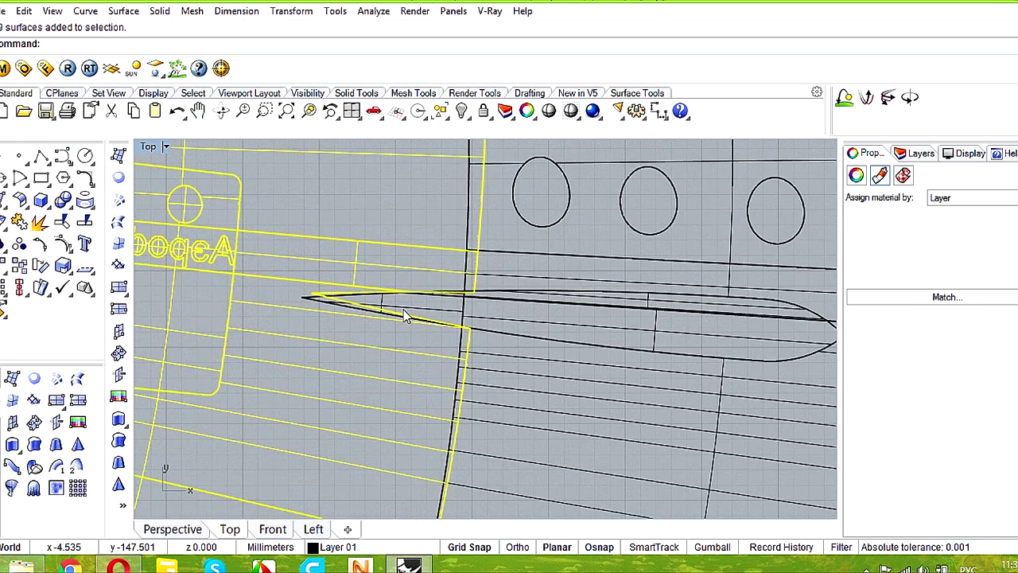
scroll(406, 318, "up", 2)
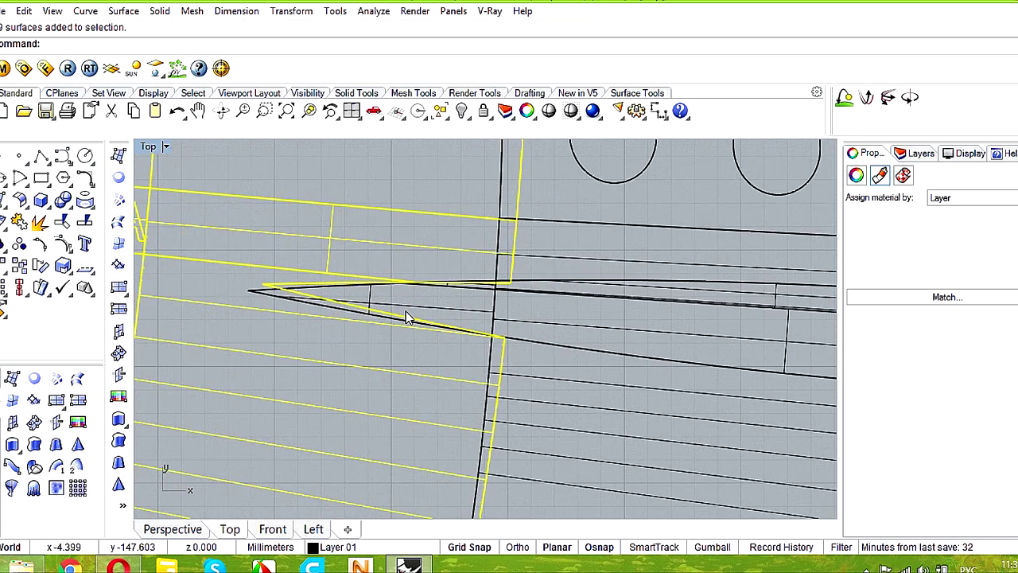
scroll(406, 318, "down", 4)
scroll(608, 326, "up", 2)
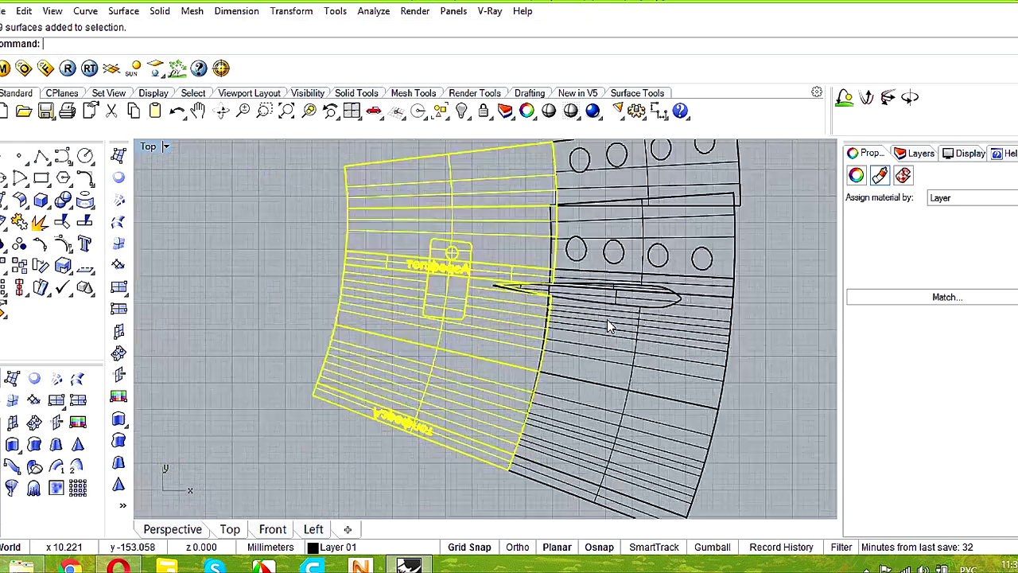
scroll(607, 326, "down", 6)
left_click_drag(509, 350, 363, 349)
left_click(493, 395)
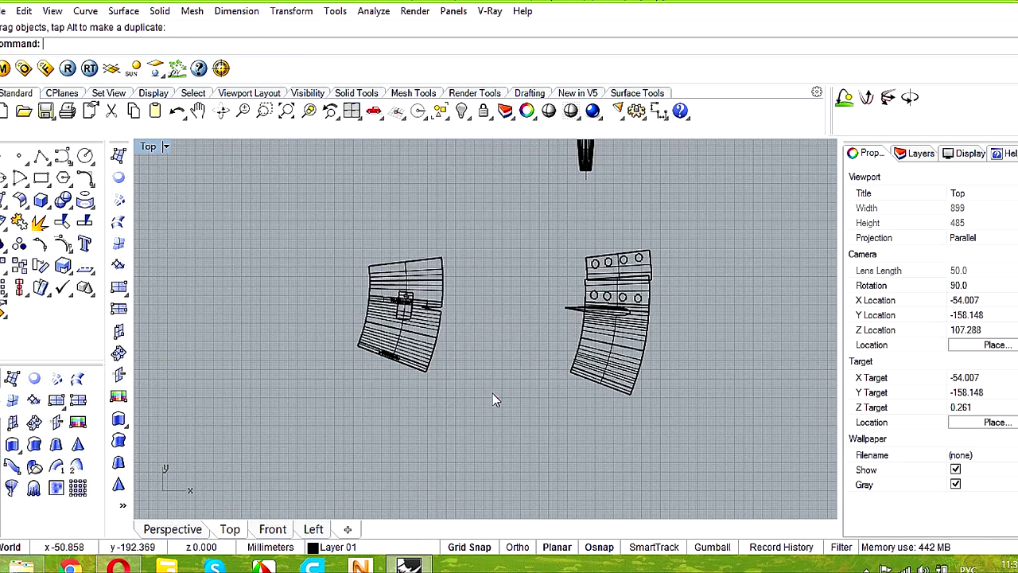
- Move the two pointed wing cut-out slivers away from the edge of the windowed flat pattern
scroll(590, 338, "up", 4)
left_click(541, 293)
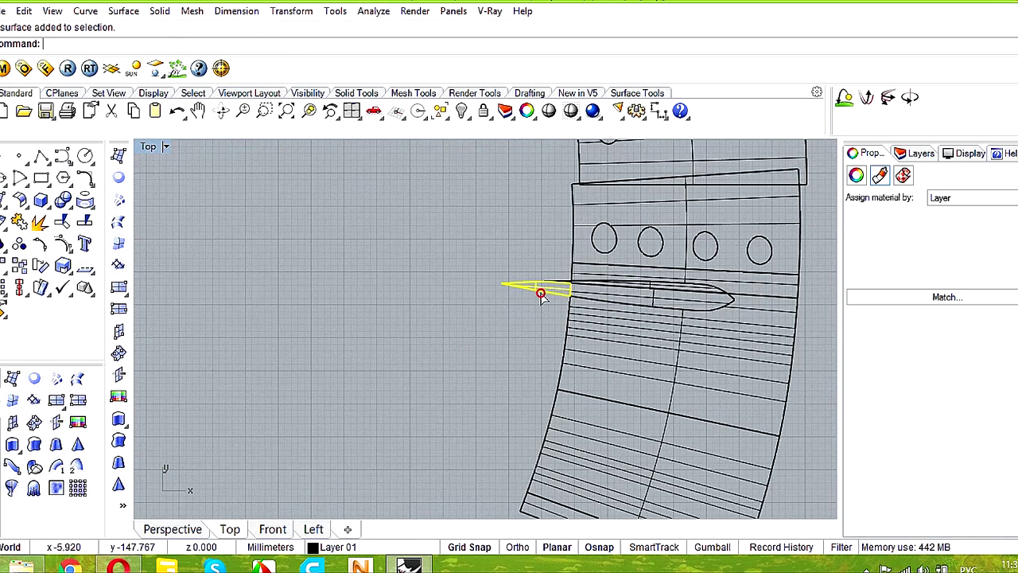
left_click_drag(541, 293, 473, 296)
scroll(549, 291, "up", 3)
left_click(563, 276)
left_click_drag(563, 276, 499, 273)
scroll(605, 319, "down", 2)
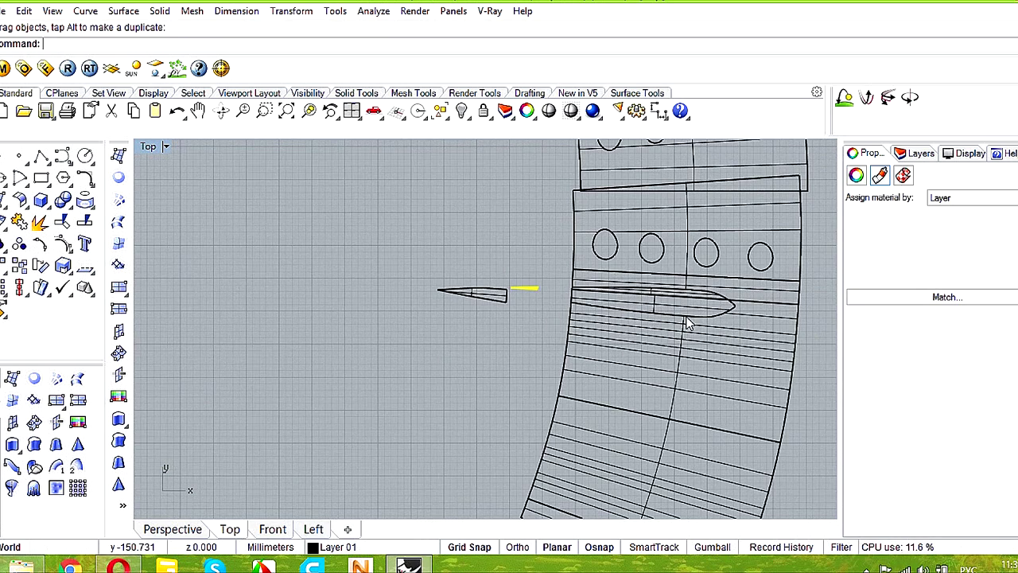
- Move the overlapping four-window strip up and clear of the rest of the windowed flat pattern
right_click_drag(695, 176, 628, 303)
left_click(741, 283)
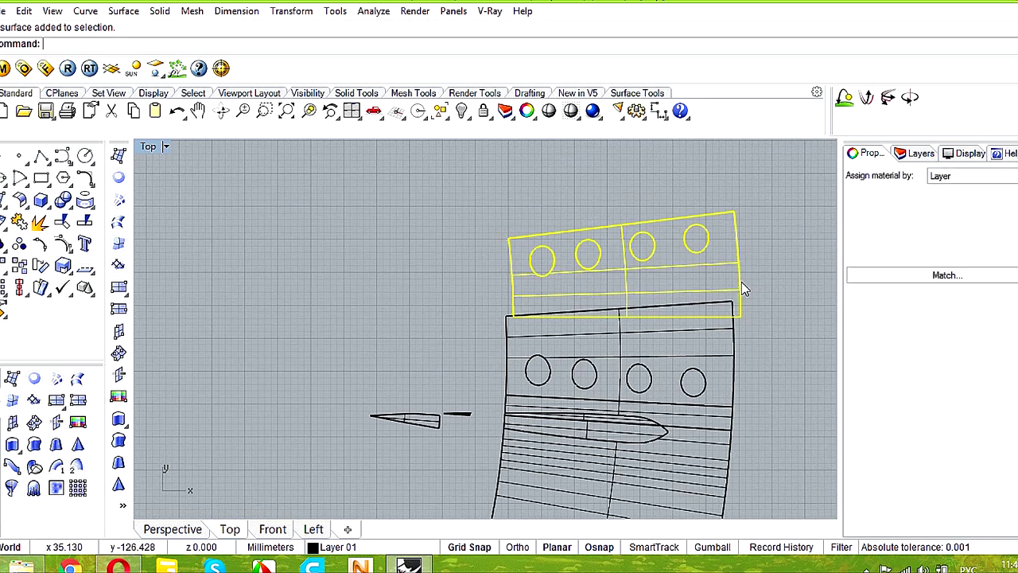
left_click_drag(741, 283, 733, 209)
right_click_drag(738, 251, 695, 366)
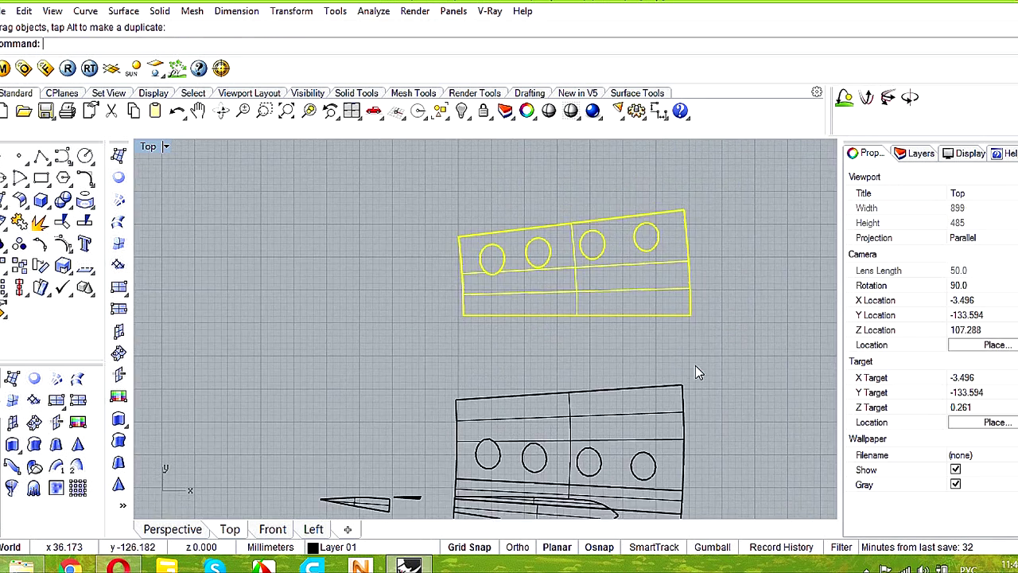
scroll(696, 365, "down", 3)
left_click_drag(695, 326, 692, 258)
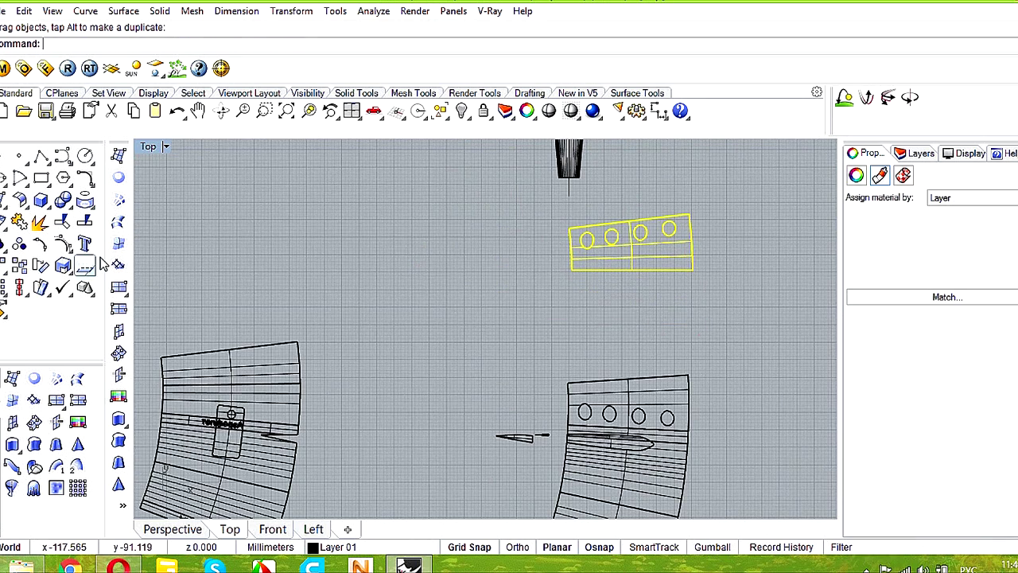
- Copy the four-window strip so its lower outer corner meets the main pattern's upper outer corner, and delete the original strip
left_click(22, 268)
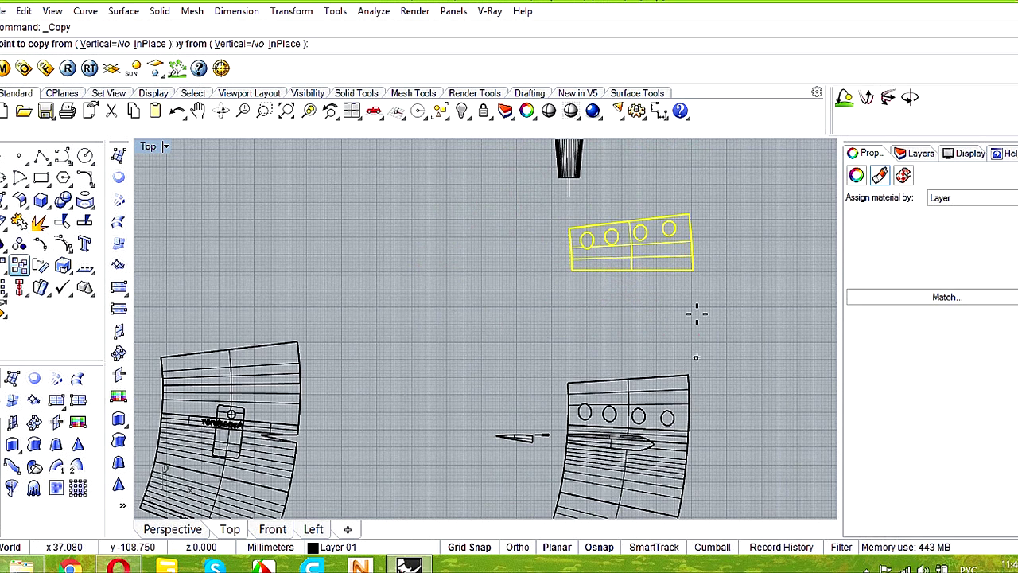
left_click(692, 270)
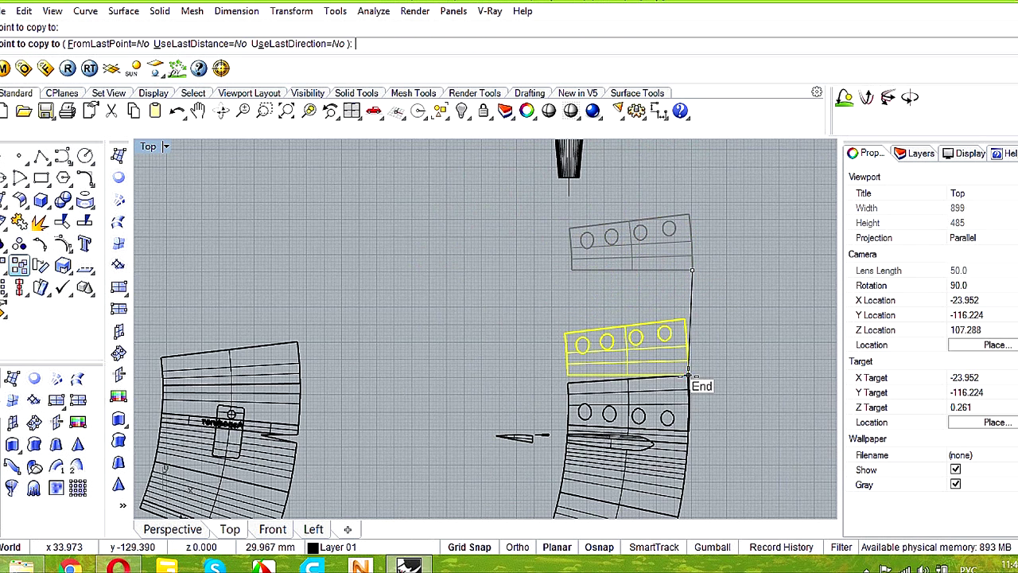
left_click(688, 376)
key("Return")
key("Delete")
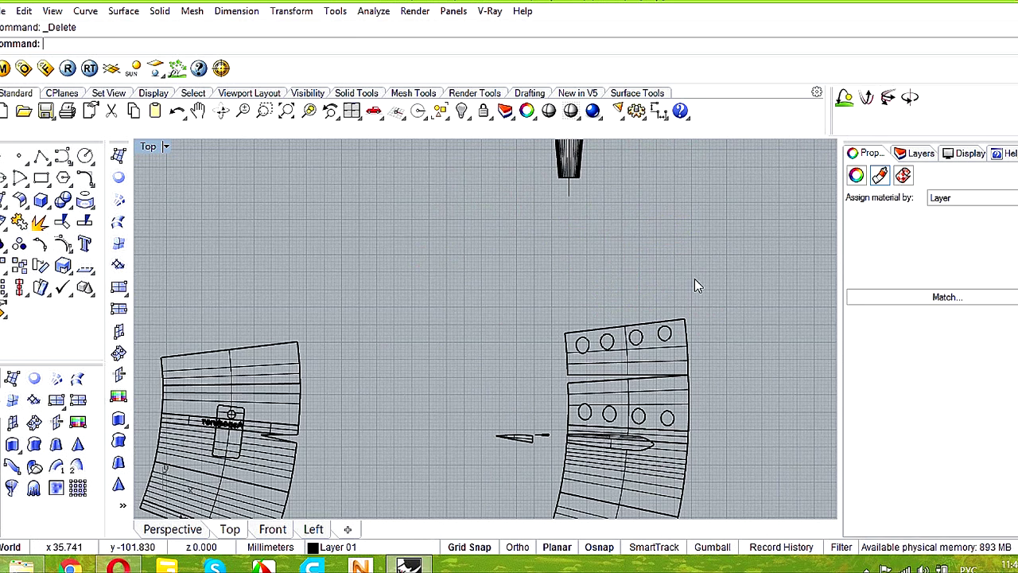
- Rotate the four-window strip about the shared corner so its lower edge lies flush with the main pattern's upper edge
left_click(655, 348)
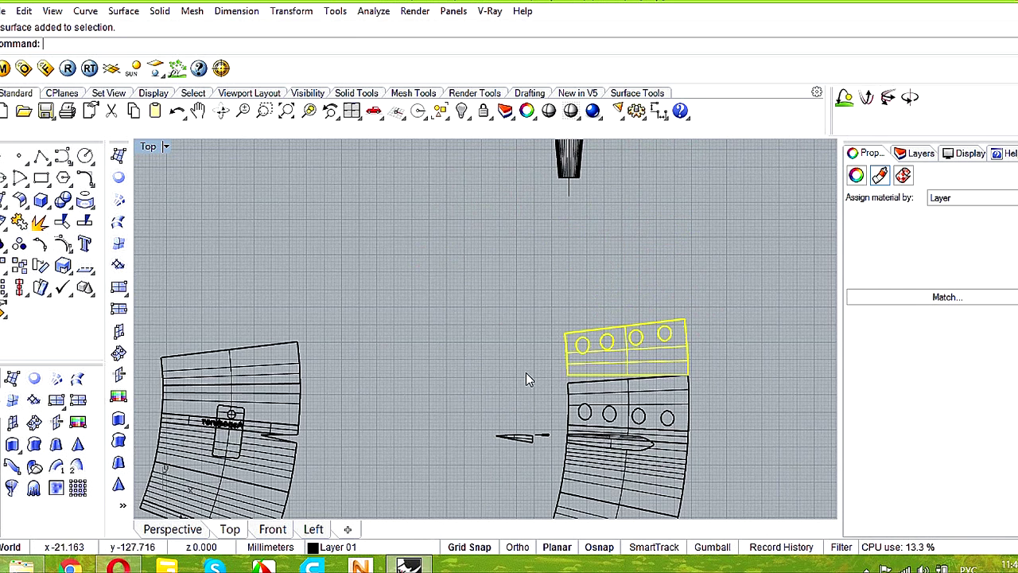
left_click(41, 266)
scroll(684, 382, "up", 5)
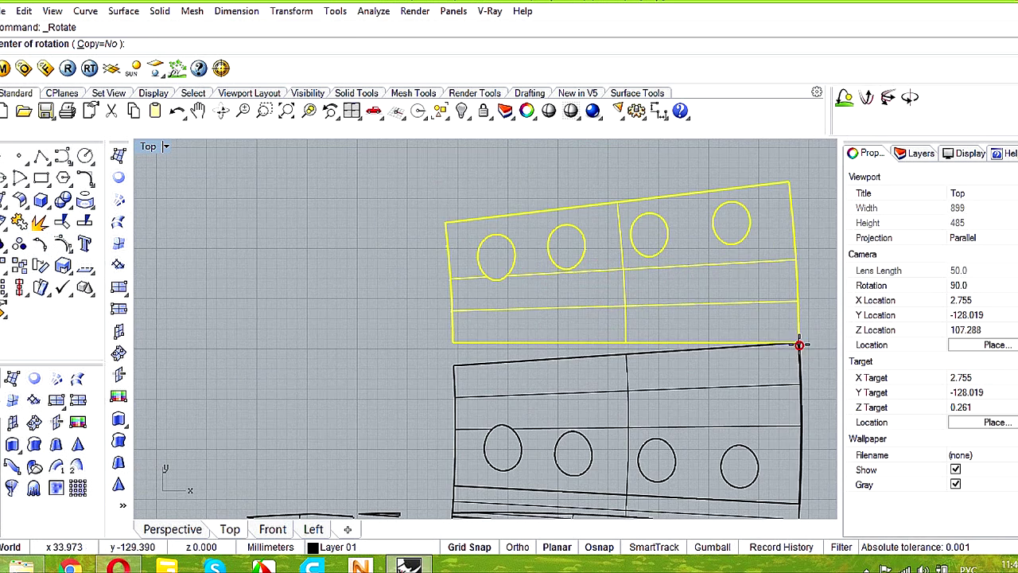
left_click(799, 345)
left_click(453, 344)
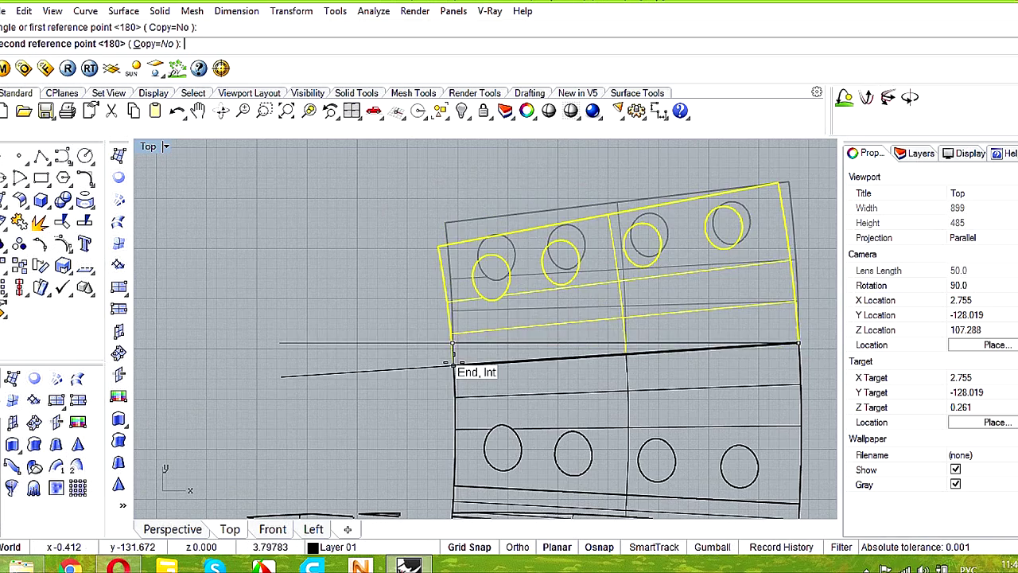
left_click(453, 364)
scroll(457, 364, "down", 5)
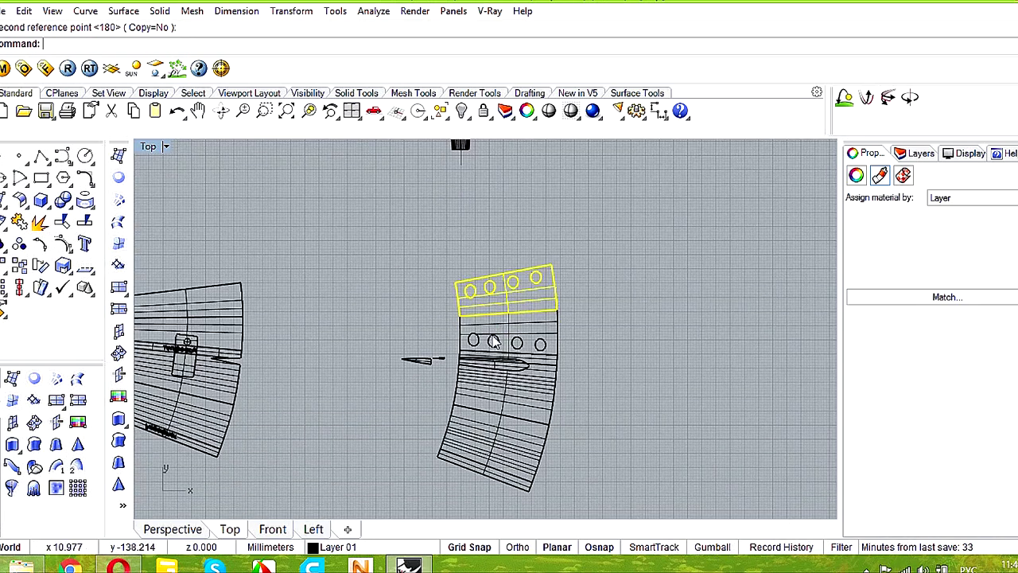
key("Escape")
scroll(532, 331, "up", 3)
scroll(529, 322, "down", 2)
scroll(529, 322, "up", 2)
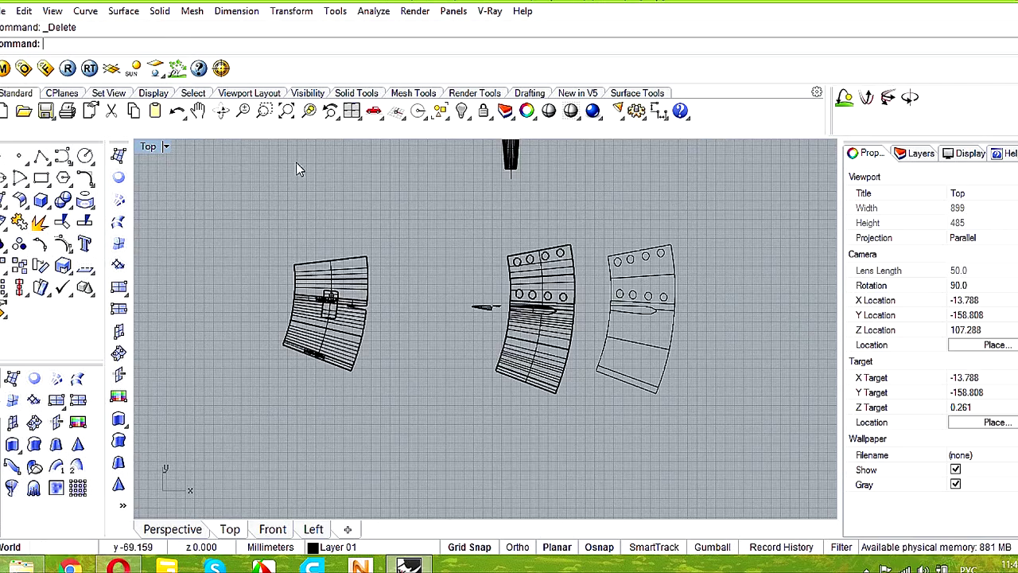
- Mirror a copy of the wing and its detail curves across the fuselage's centre line in the Top view
left_click(148, 147)
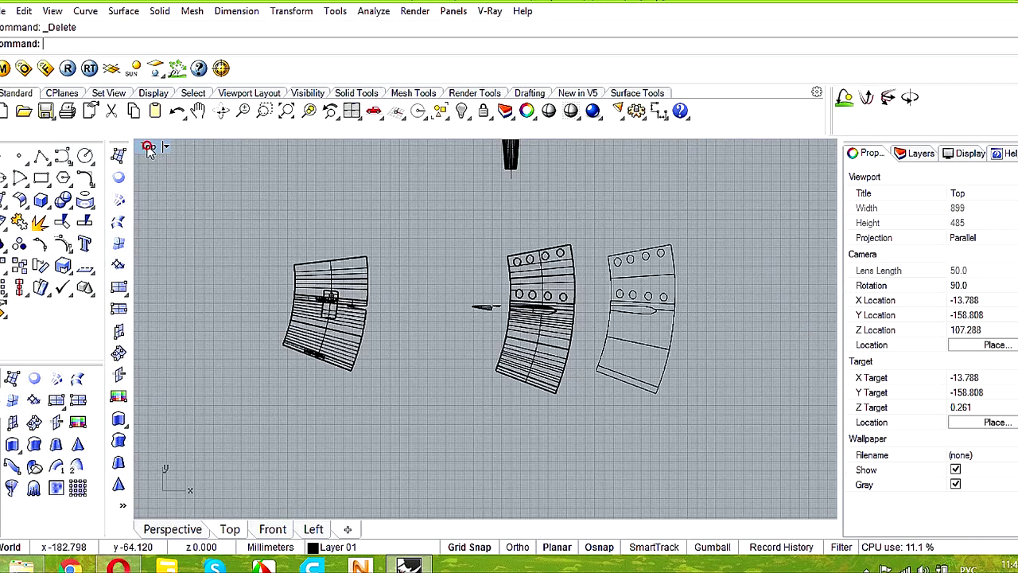
double_click(148, 148)
double_click(512, 153)
right_click_drag(565, 241, 668, 362)
left_click_drag(658, 355, 607, 493)
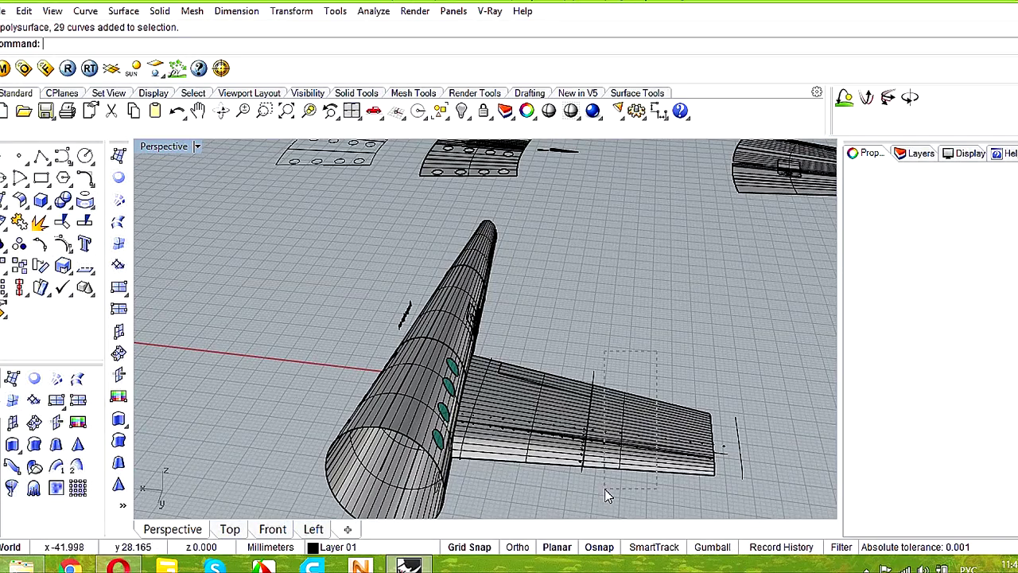
double_click(165, 150)
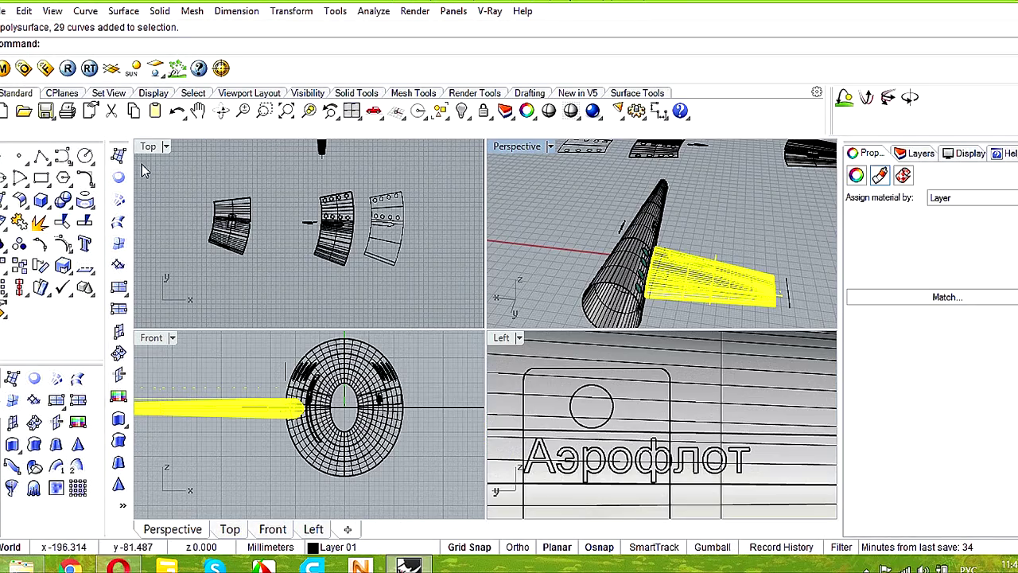
double_click(143, 151)
scroll(486, 326, "down", 5)
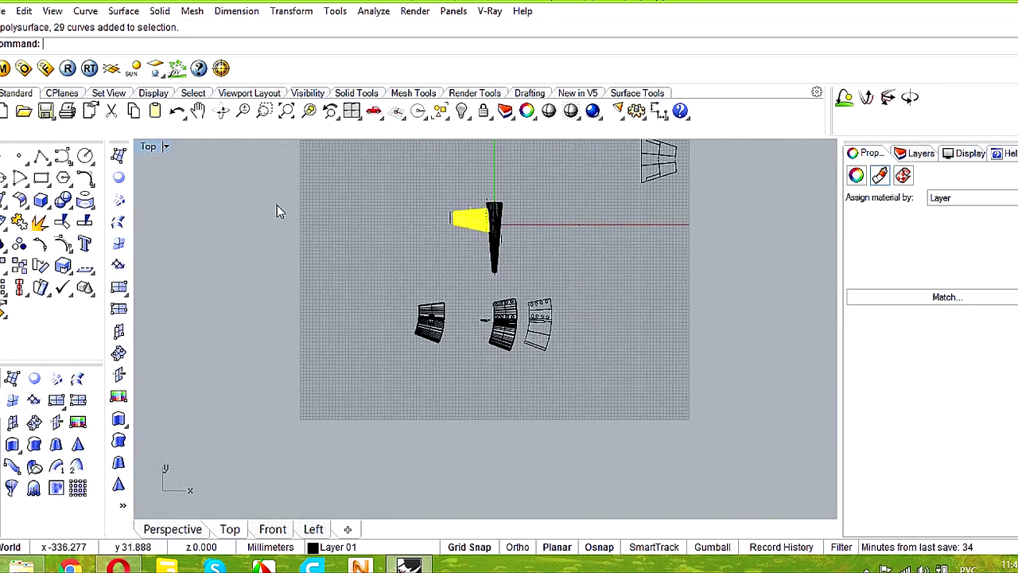
scroll(535, 203, "up", 8)
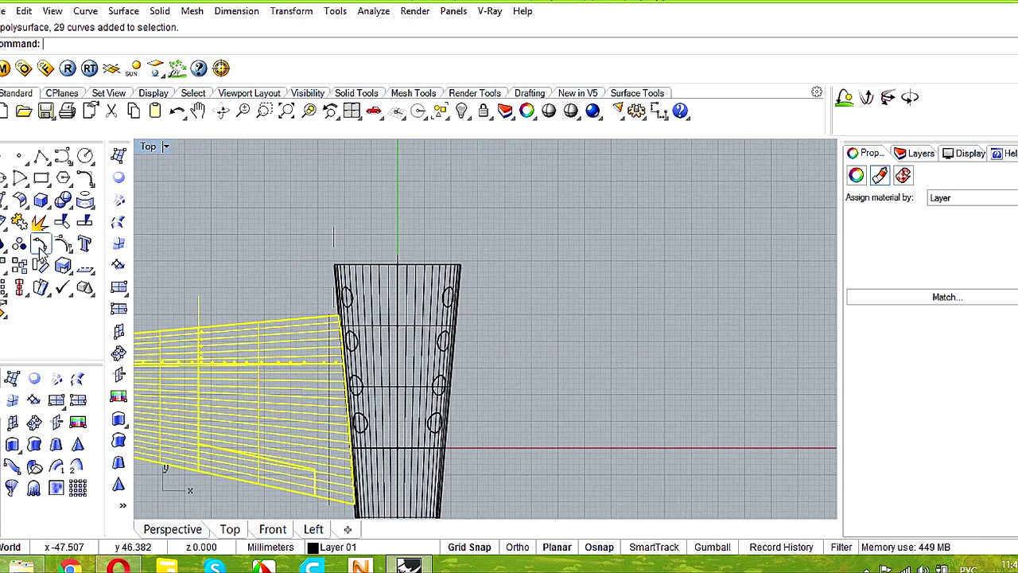
left_click(18, 265)
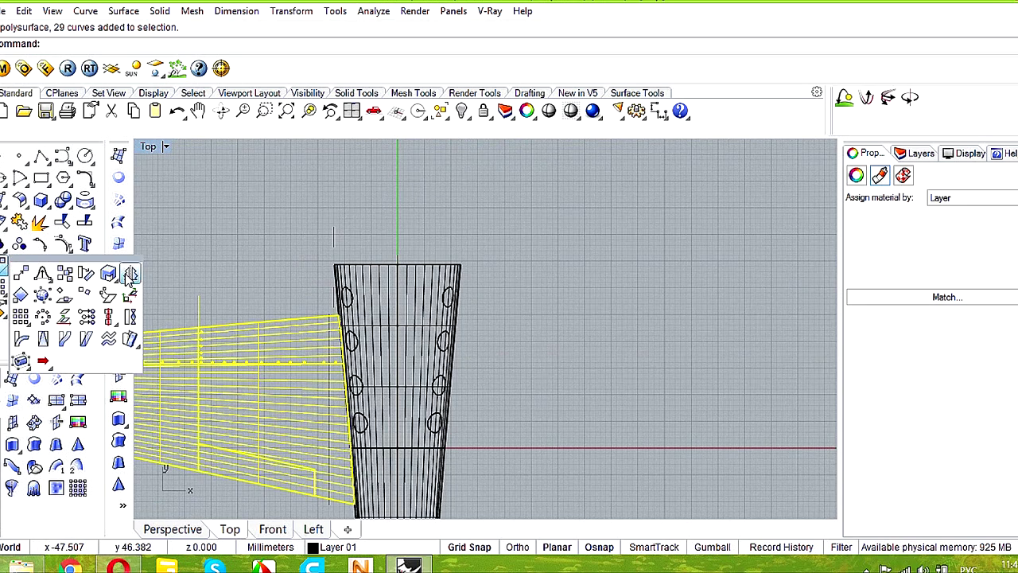
left_click(87, 275)
left_click(384, 262)
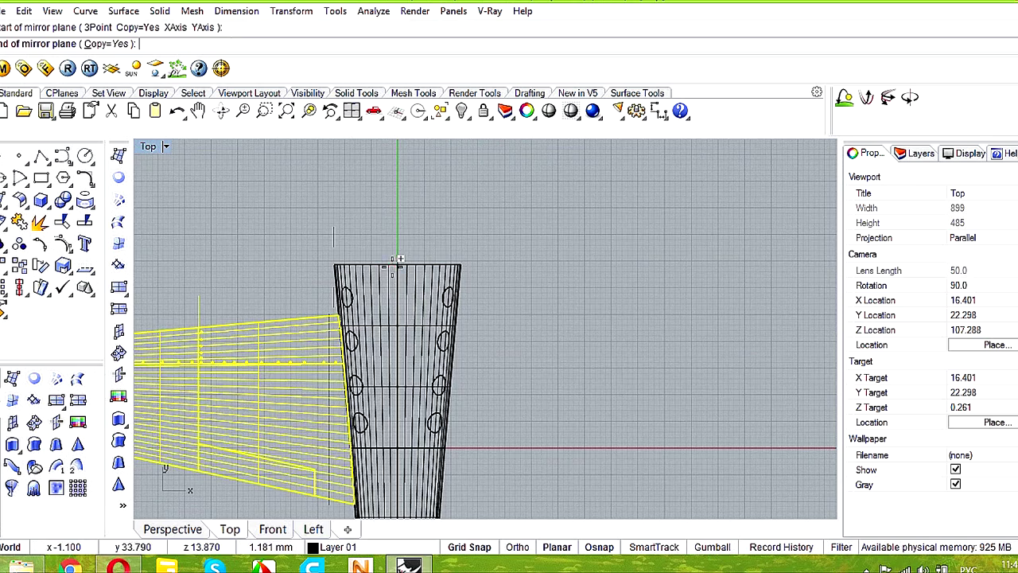
left_click(395, 216)
- Explode the joined fuselage section carrying the door and windows into separate surfaces in the Perspective view
double_click(148, 146)
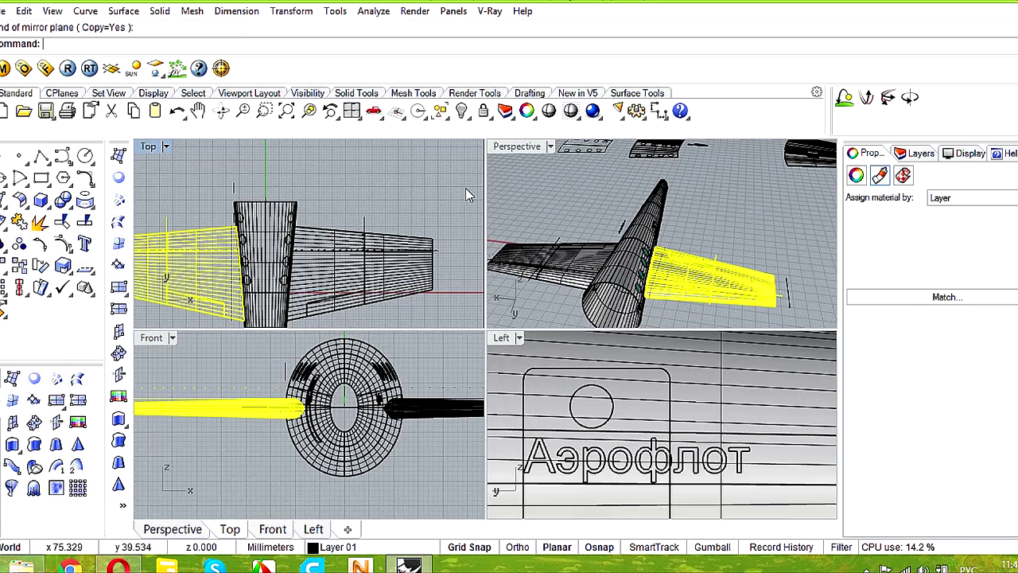
double_click(513, 147)
right_click_drag(595, 305, 548, 341)
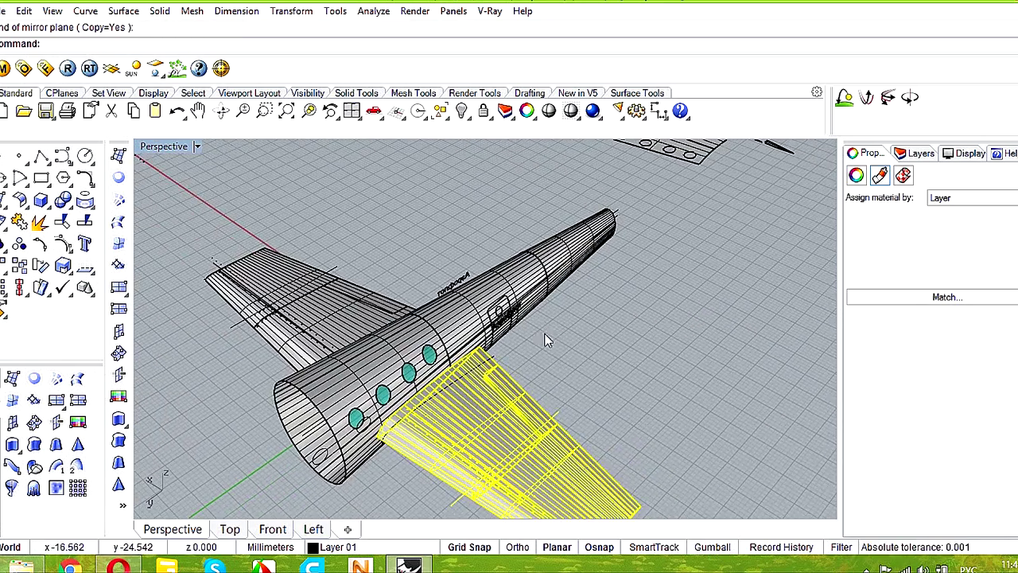
left_click(548, 291)
scroll(547, 291, "up", 3)
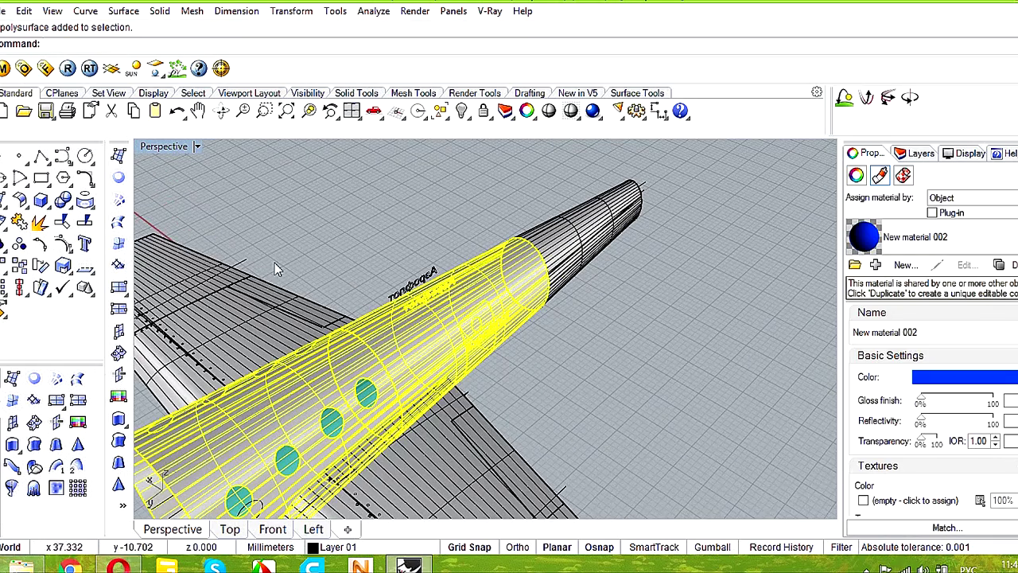
left_click(42, 223)
left_click(551, 369)
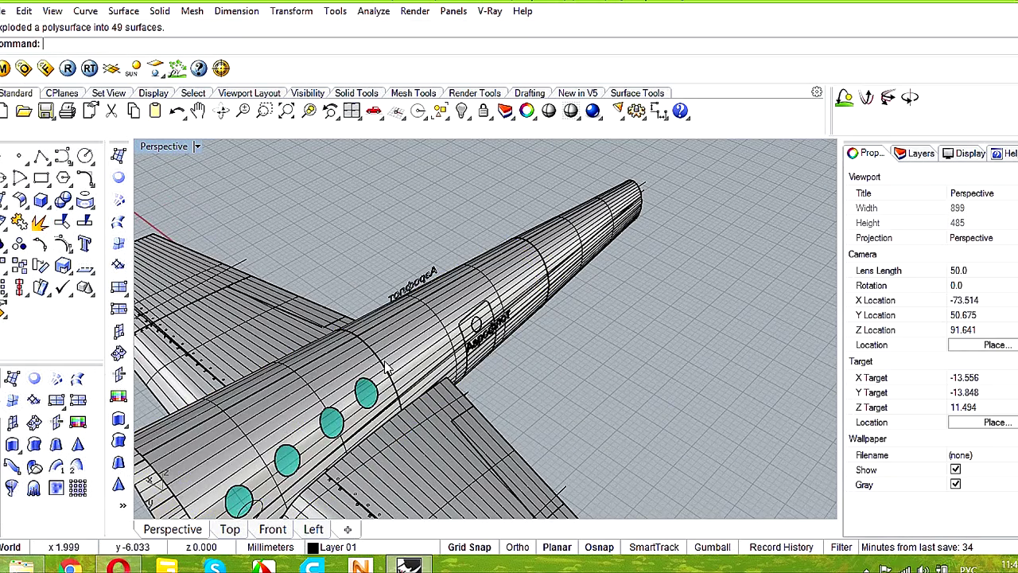
- Join the window-bearing, side and lower surfaces of the front fuselage section into one polysurface
left_click(355, 359)
right_click_drag(375, 364, 411, 295, "shift")
scroll(272, 428, "up", 2)
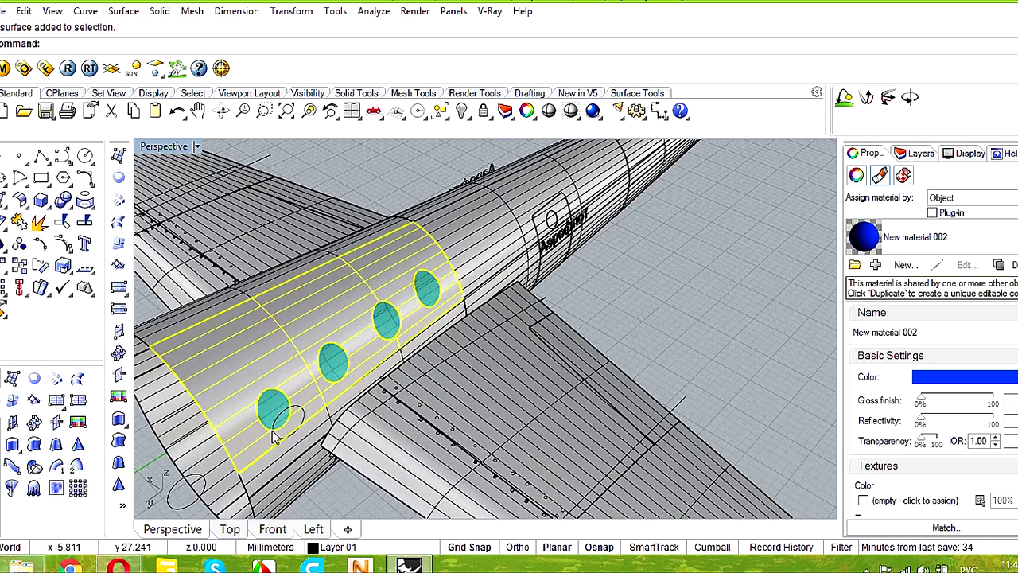
right_click_drag(343, 481, 370, 350)
scroll(369, 344, "up", 2)
right_click_drag(283, 298, 452, 233)
left_click(458, 214, "shift")
scroll(476, 255, "down", 5)
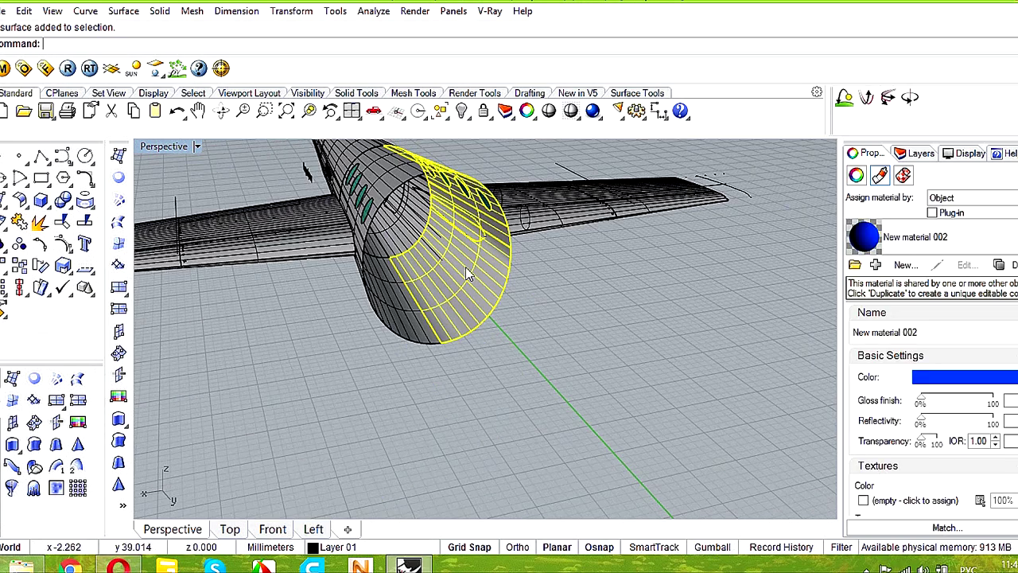
left_click(413, 314, "shift")
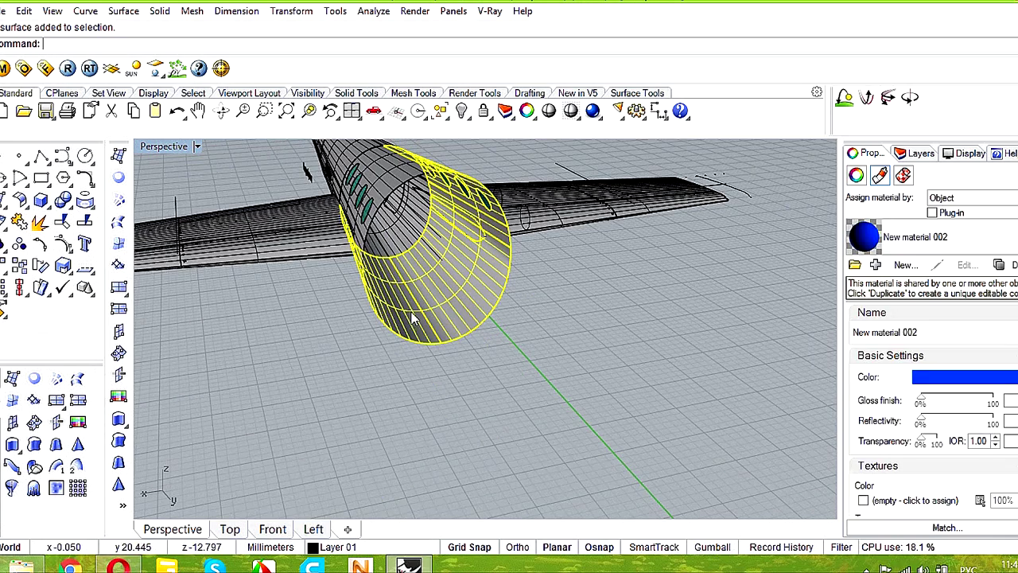
left_click(358, 232, "shift")
scroll(373, 261, "up", 5)
left_click(337, 227, "shift")
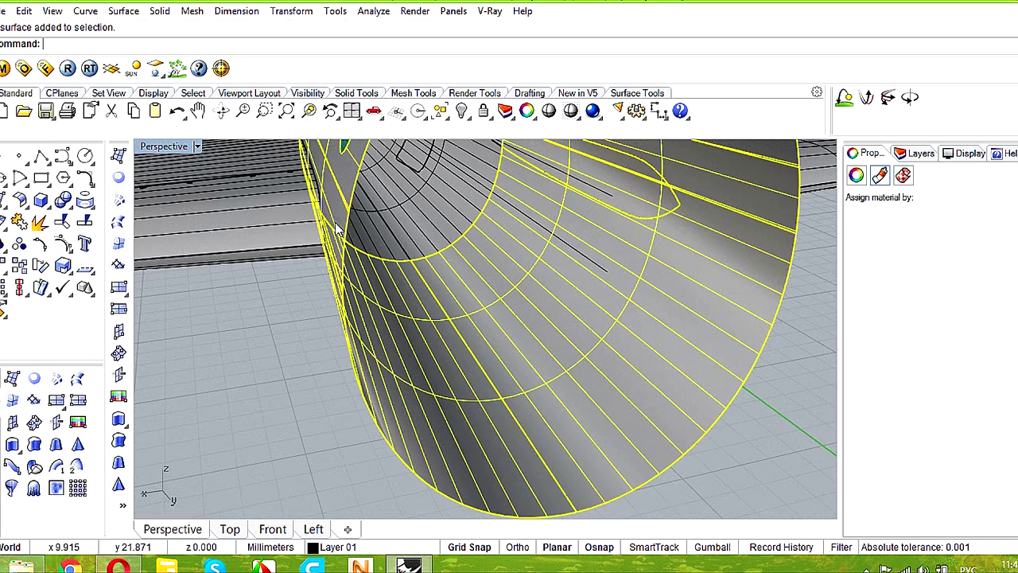
scroll(338, 239, "down", 4)
right_click_drag(354, 252, 434, 237)
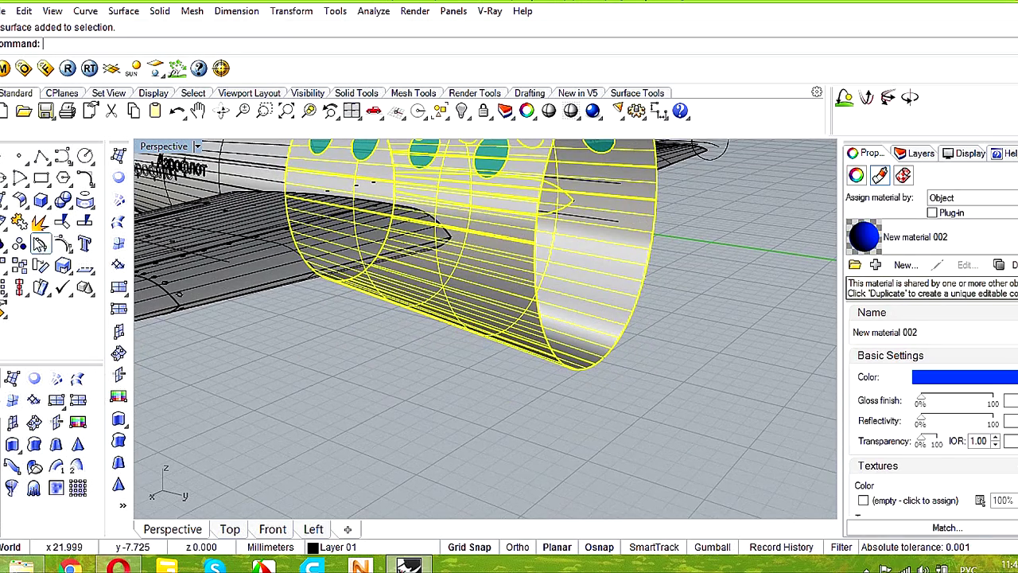
left_click(18, 222)
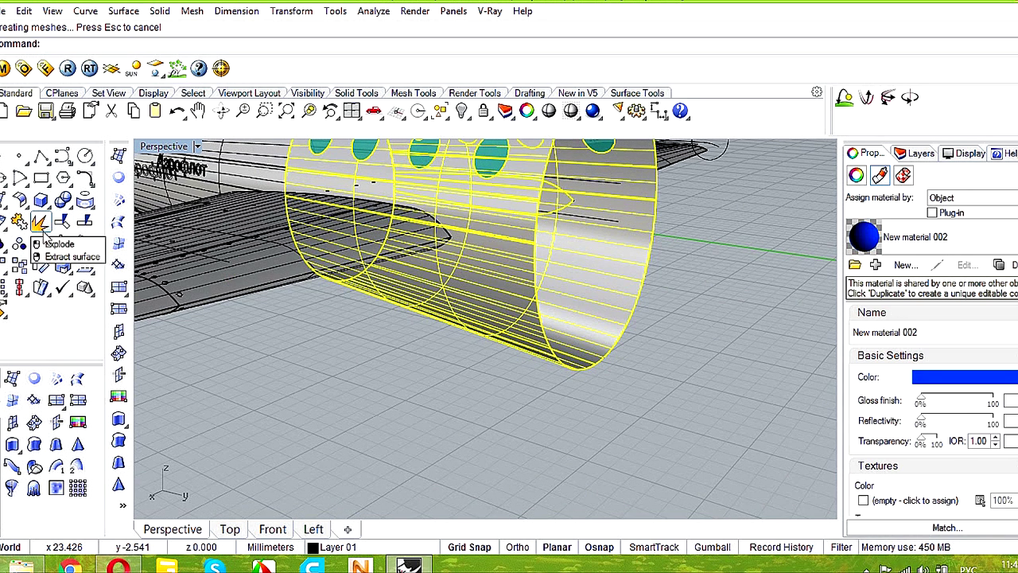
left_click(84, 222)
left_click(358, 247)
key("Return")
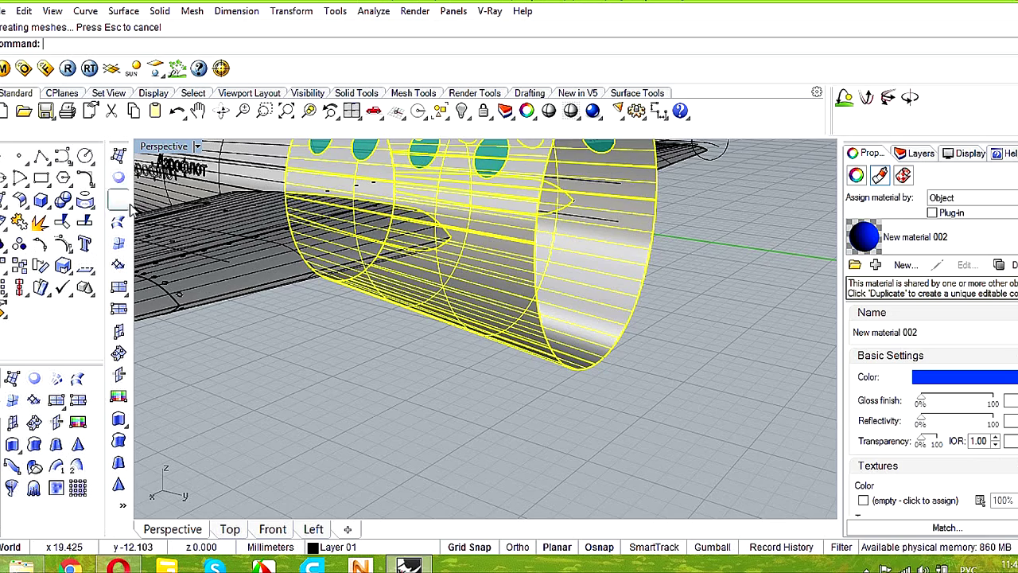
left_click(19, 222)
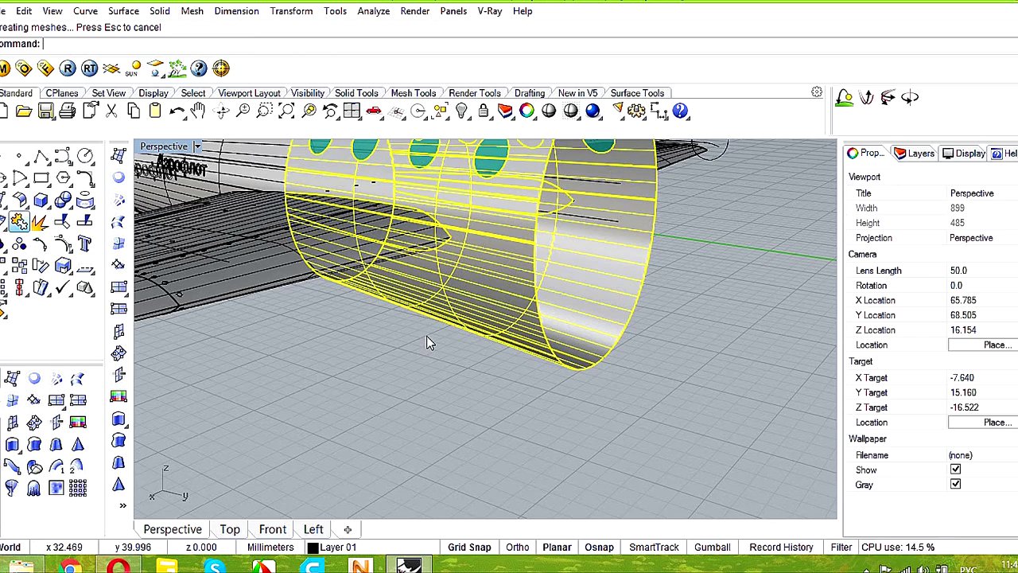
- Delete the old unrolled fuselage patterns and their outline copy lying beside the airplane
scroll(427, 335, "down", 9)
scroll(430, 335, "down", 5)
right_click_drag(334, 270, 388, 382)
scroll(388, 352, "down", 4)
left_click(315, 350)
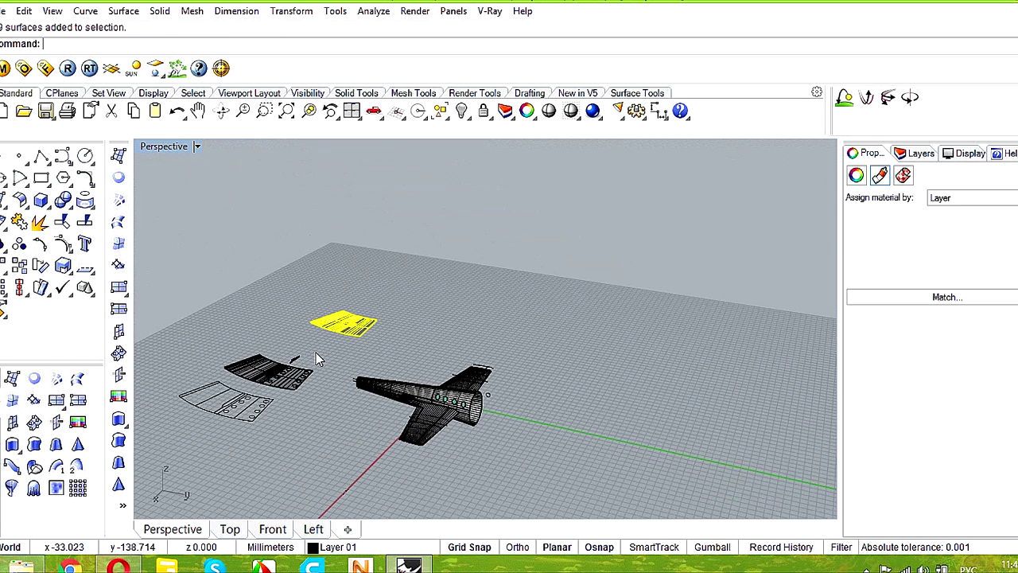
key("Delete")
left_click_drag(302, 313, 282, 379)
left_click_drag(301, 316, 162, 452)
key("Delete")
- Unroll the joined front fuselage section with Explode=No, Labels=No and KeepProperties=No
scroll(440, 401, "up", 5)
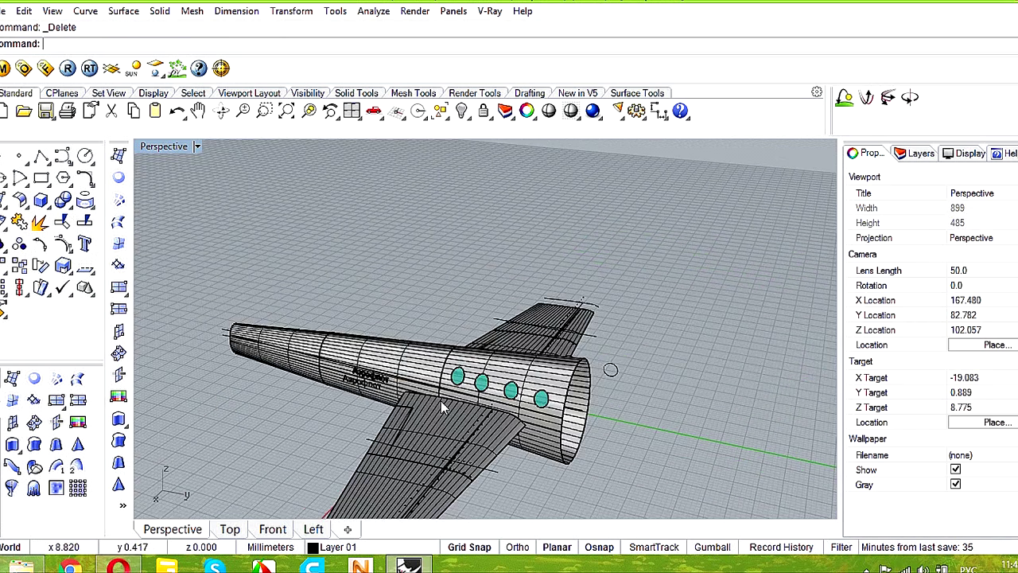
left_click(507, 361)
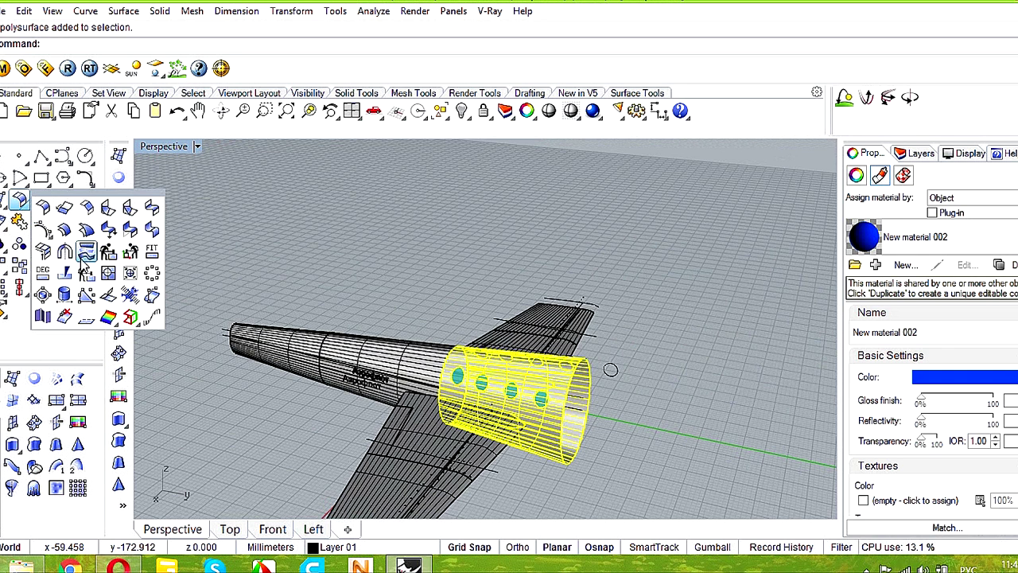
left_click(89, 295)
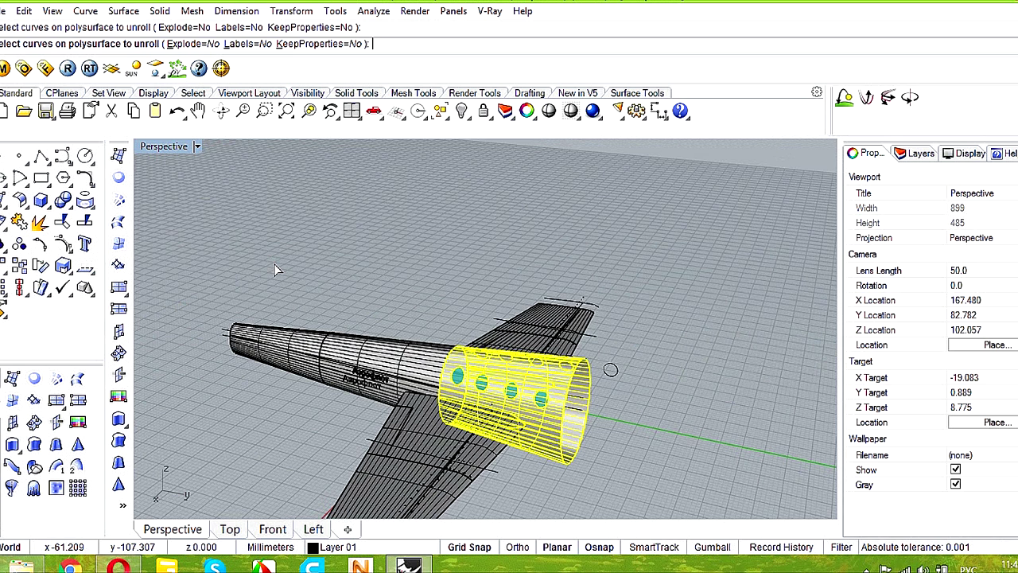
key("Return")
- Move the newly unrolled fuselage pattern clear of the airplane, beyond the wing tip in the Top view
left_click(290, 388)
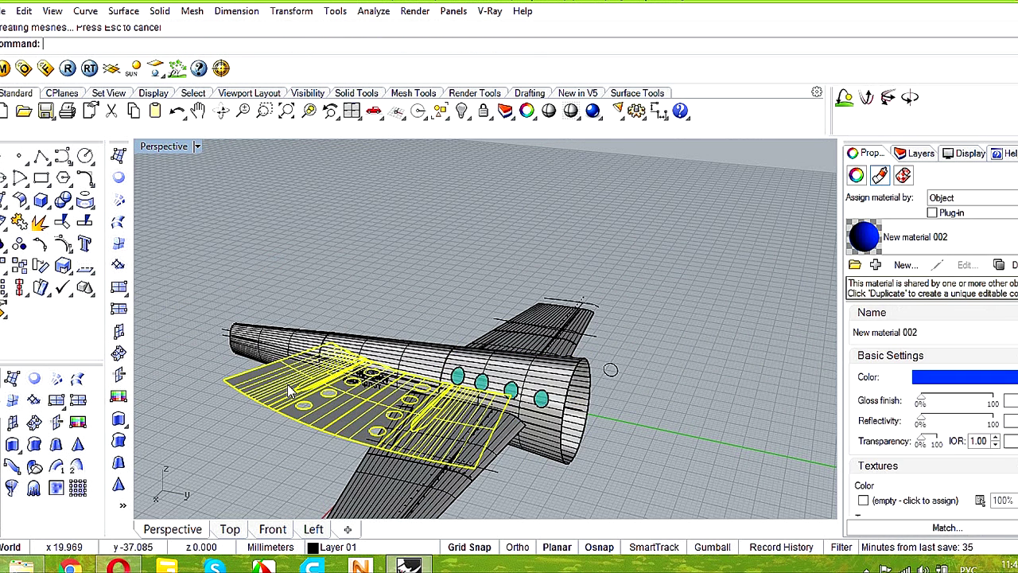
key("Delete")
double_click(162, 151)
double_click(151, 148)
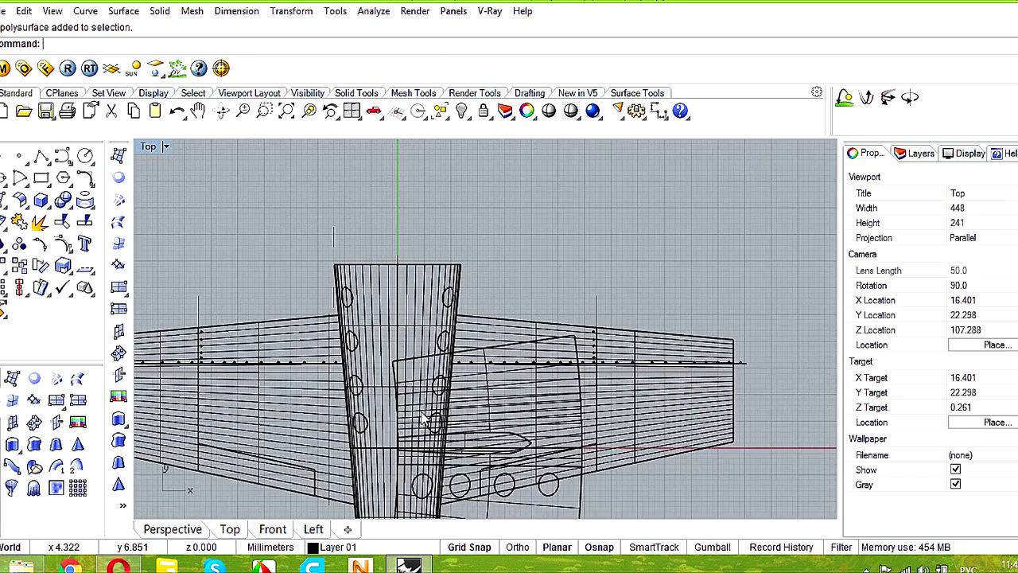
scroll(442, 426, "up", 4)
scroll(442, 426, "down", 4)
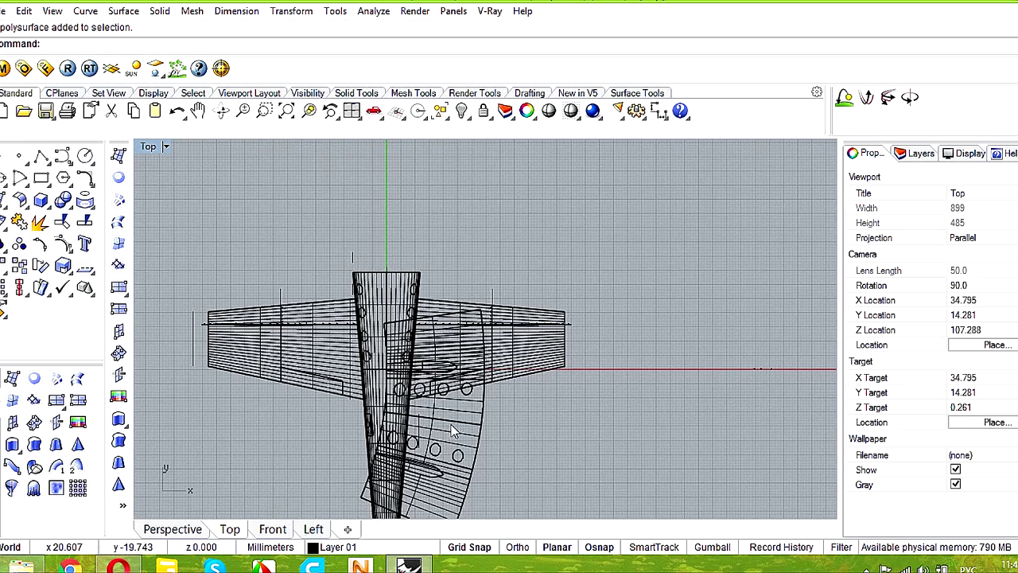
left_click(467, 434)
scroll(469, 436, "down", 3)
left_click_drag(470, 436, 702, 444)
- Explode the unrolled fuselage pattern into separate surfaces
scroll(701, 458, "up", 5)
right_click_drag(692, 448, 634, 390)
scroll(553, 390, "up", 6)
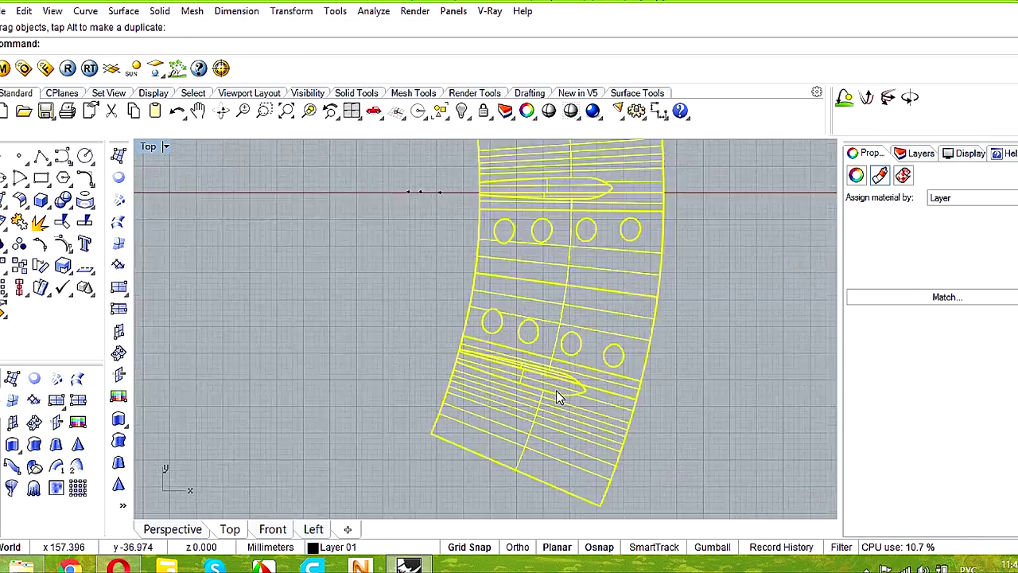
scroll(554, 391, "down", 6)
left_click(41, 223)
left_click(659, 337)
left_click(623, 307)
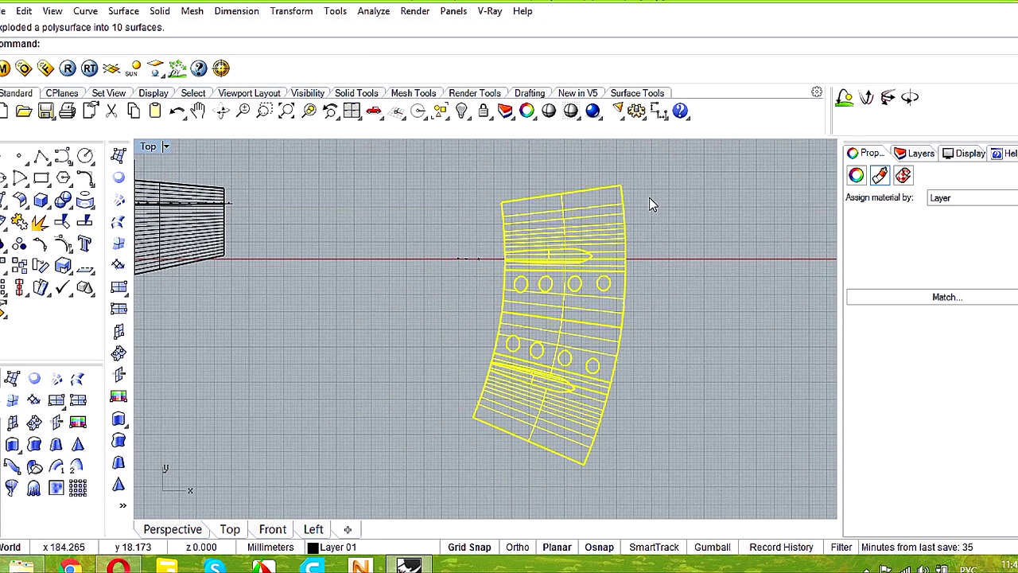
- Duplicate the borders of the exploded pattern surfaces and move the border curves beside the original pattern
left_click(94, 208)
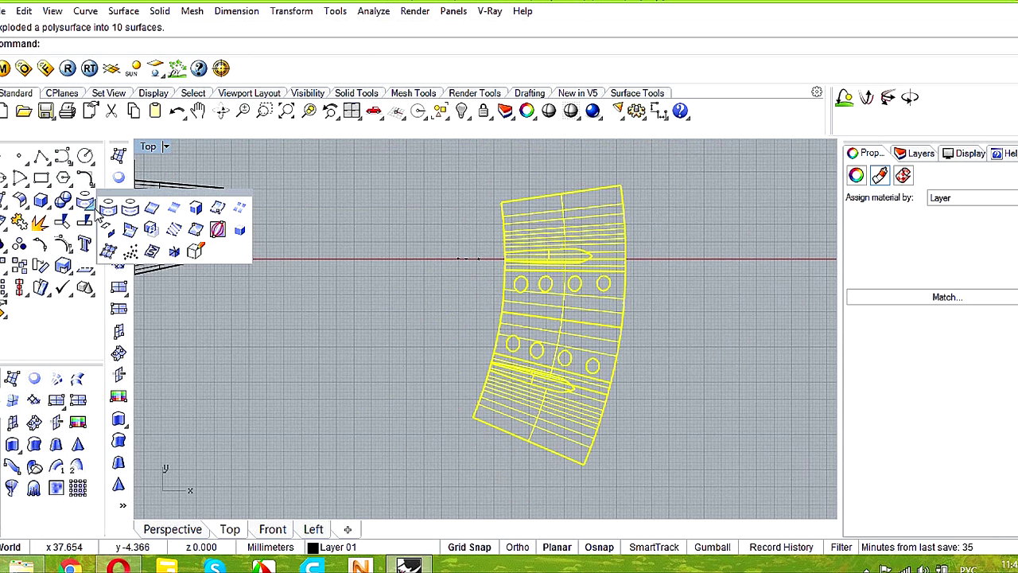
left_click(215, 228)
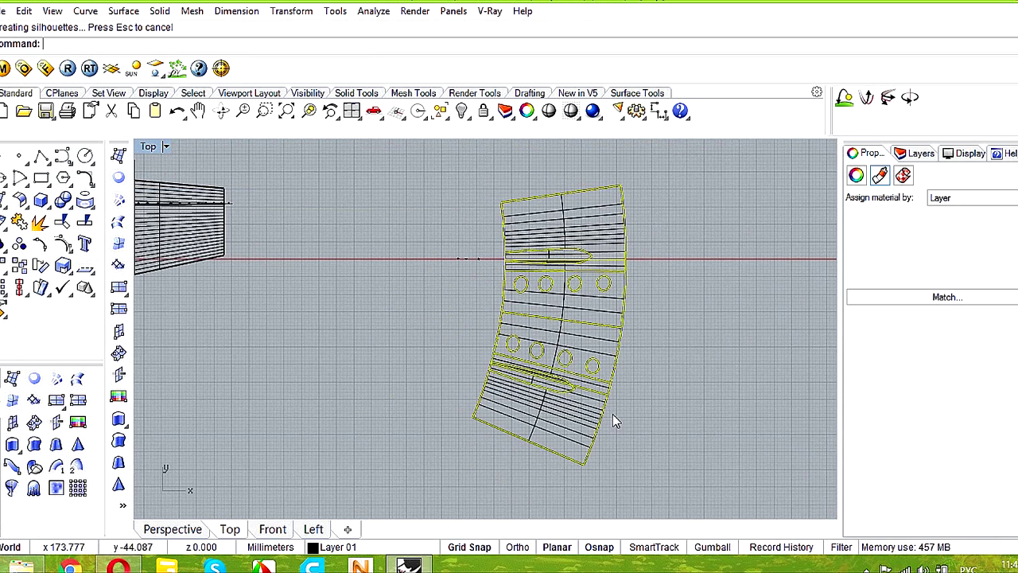
scroll(613, 417, "down", 5)
left_click_drag(626, 401, 732, 404)
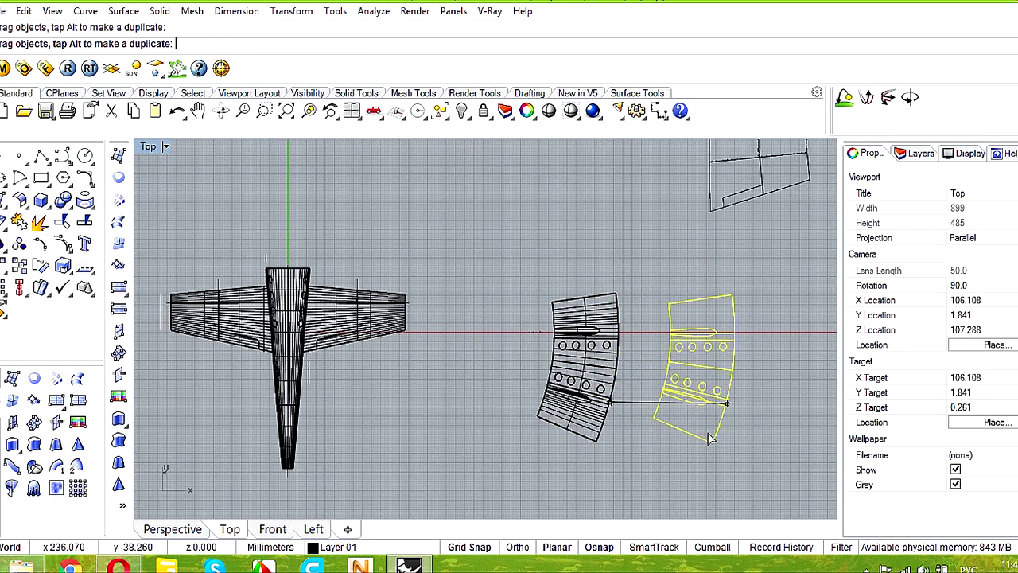
left_click(661, 457)
- Delete the seam lines crossing the two wing-root cutouts in the copied pattern outline
scroll(698, 429, "up", 2)
scroll(700, 431, "up", 5)
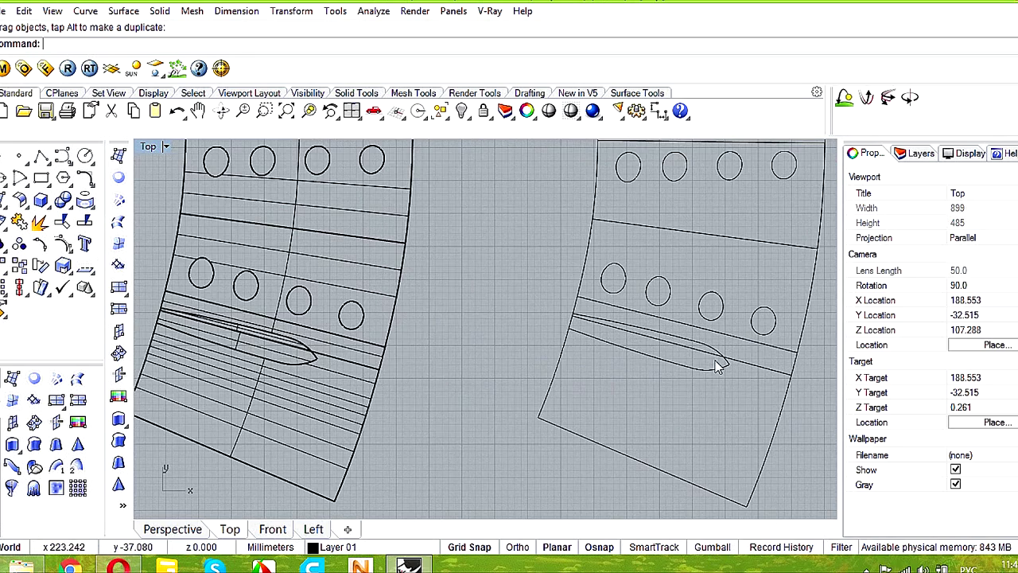
left_click(708, 362)
key("Return")
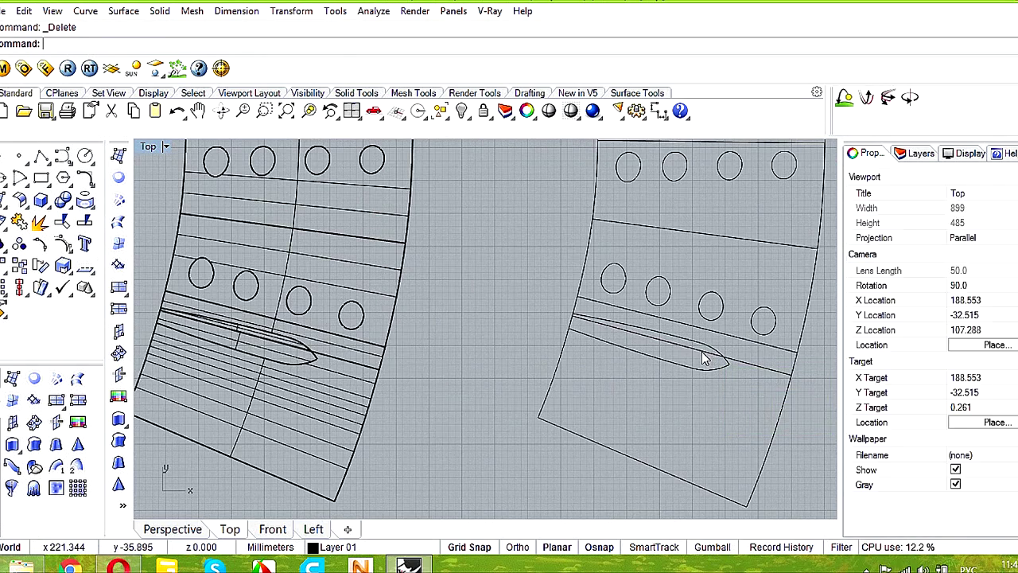
key("Delete")
right_click_drag(688, 257, 655, 338)
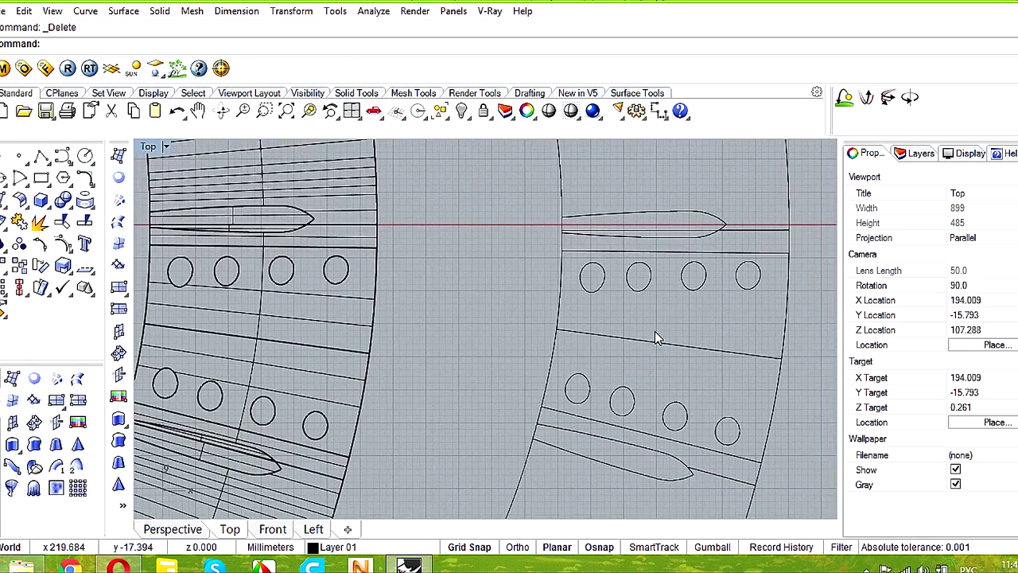
left_click(682, 232)
key("Return")
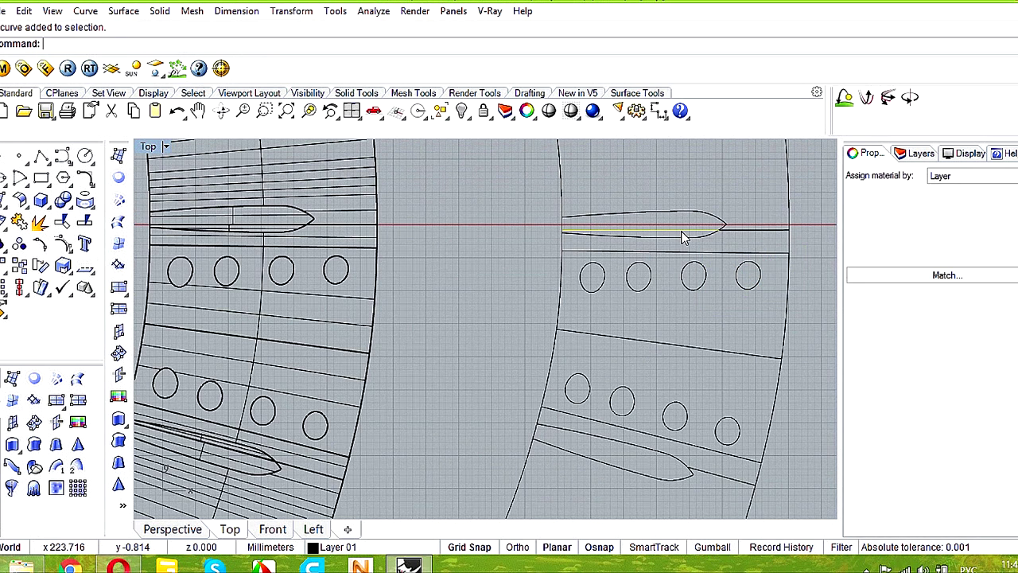
key("Delete")
scroll(683, 237, "down", 2)
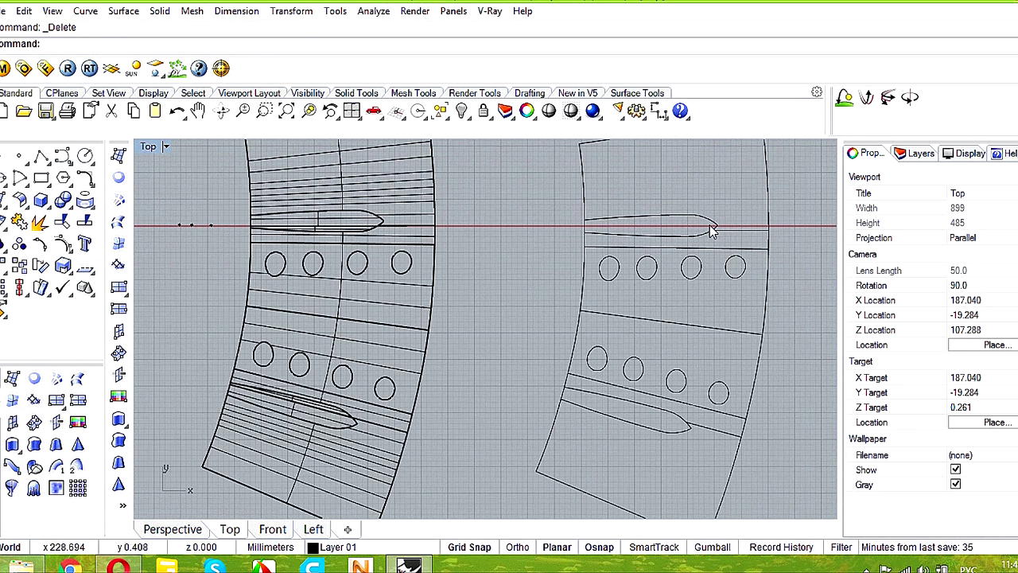
- Delete the original unrolled surfaces, keeping only the separate border outline
scroll(665, 427, "down", 2)
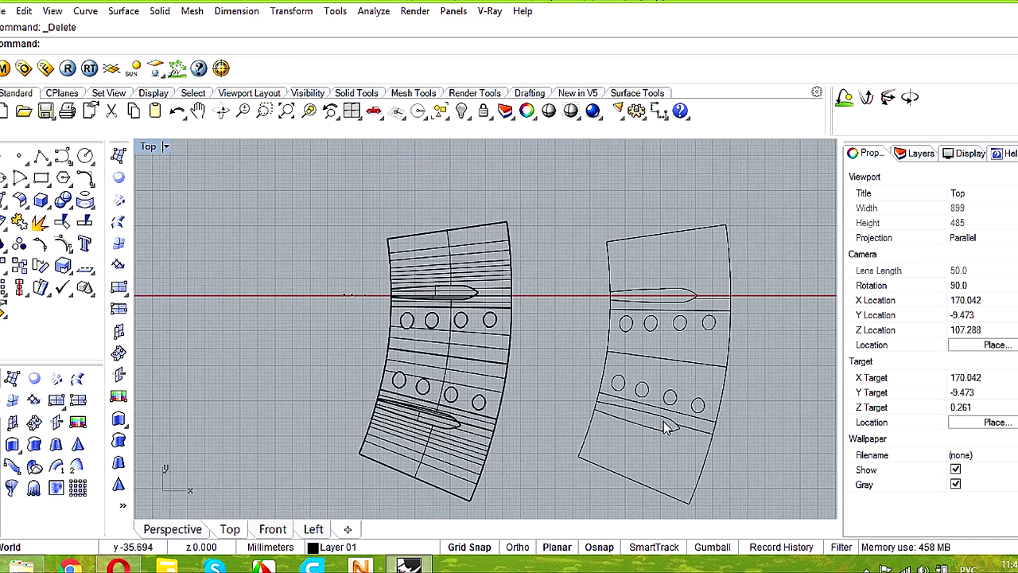
scroll(696, 394, "down", 3)
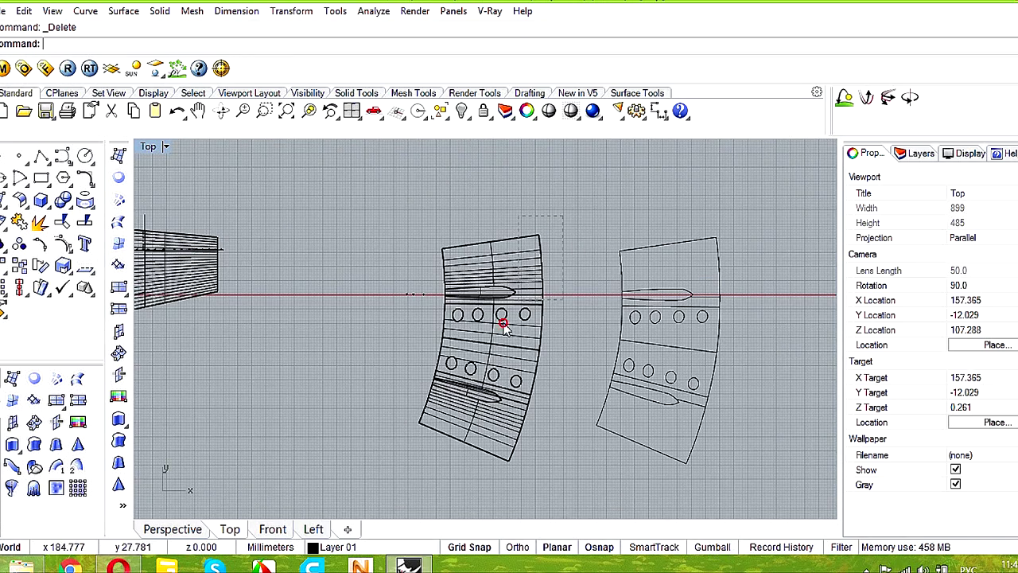
scroll(367, 445, "down", 3)
- Join the surfaces of the fuselage section carrying the door and "Аэрофлот" lettering in the Perspective view
double_click(151, 148)
double_click(509, 151)
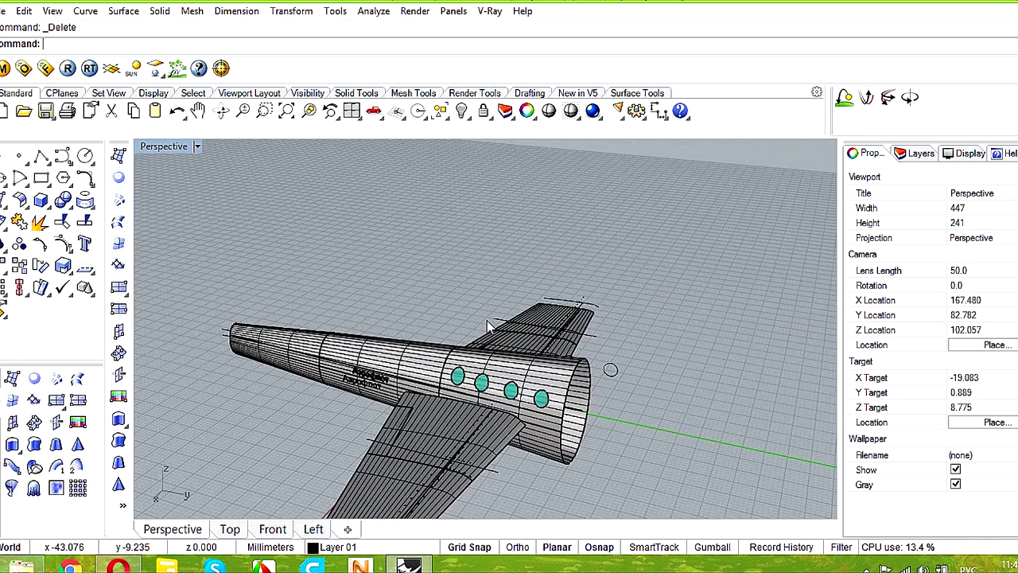
scroll(423, 332, "up", 3)
right_click_drag(367, 385, 539, 334)
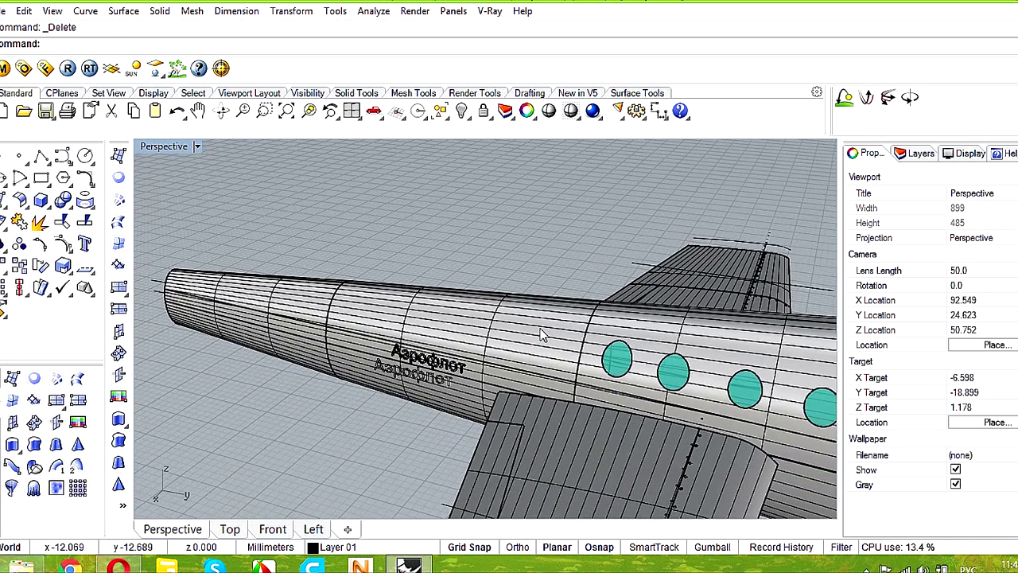
left_click(529, 333)
scroll(509, 383, "up", 2)
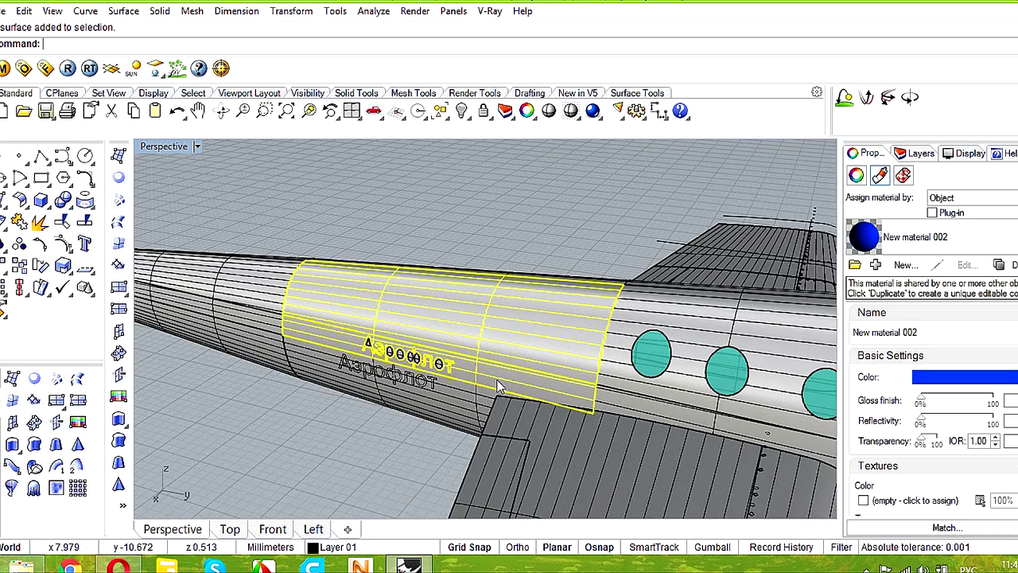
right_click_drag(619, 312, 360, 407)
right_click_drag(503, 209, 473, 251)
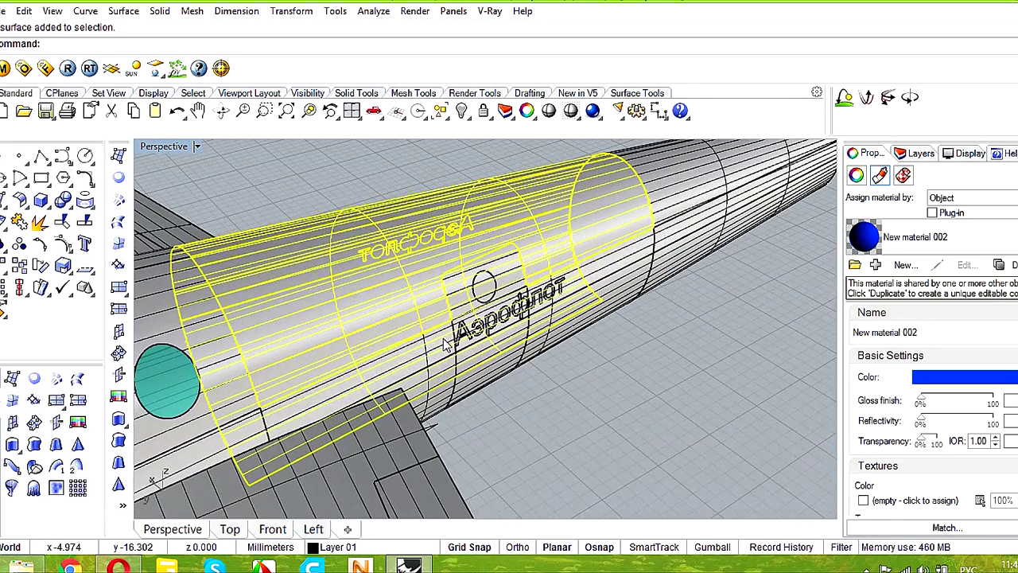
left_click(558, 307, "shift")
scroll(559, 306, "up", 4)
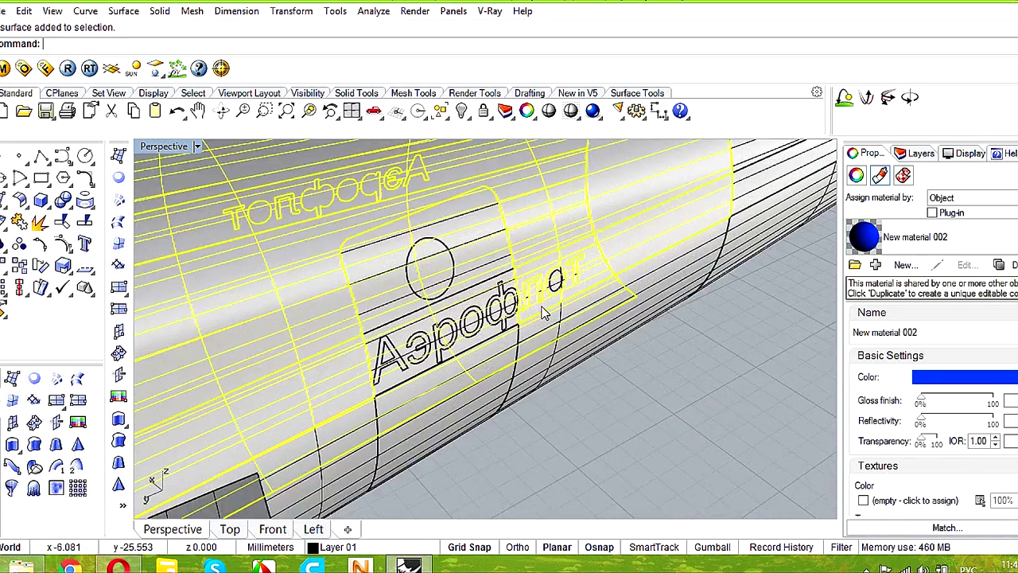
scroll(414, 376, "up", 2)
left_click(357, 382, "shift")
left_click(454, 405, "shift")
left_click(552, 382, "shift")
scroll(451, 429, "down", 6)
left_click(19, 222)
- Join the remaining "Аэрофлот" letter and letter-centre surfaces on the near side with the fuselage section
scroll(389, 403, "up", 4)
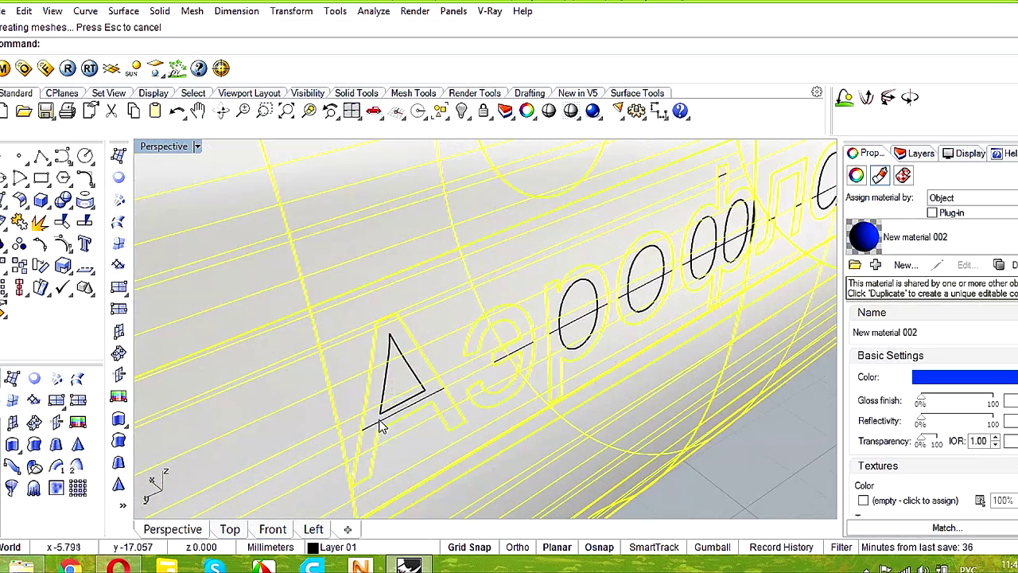
left_click(628, 296, "shift")
left_click(678, 352)
left_click(691, 264, "shift")
left_click(720, 302)
right_click_drag(738, 243, 615, 314, "shift")
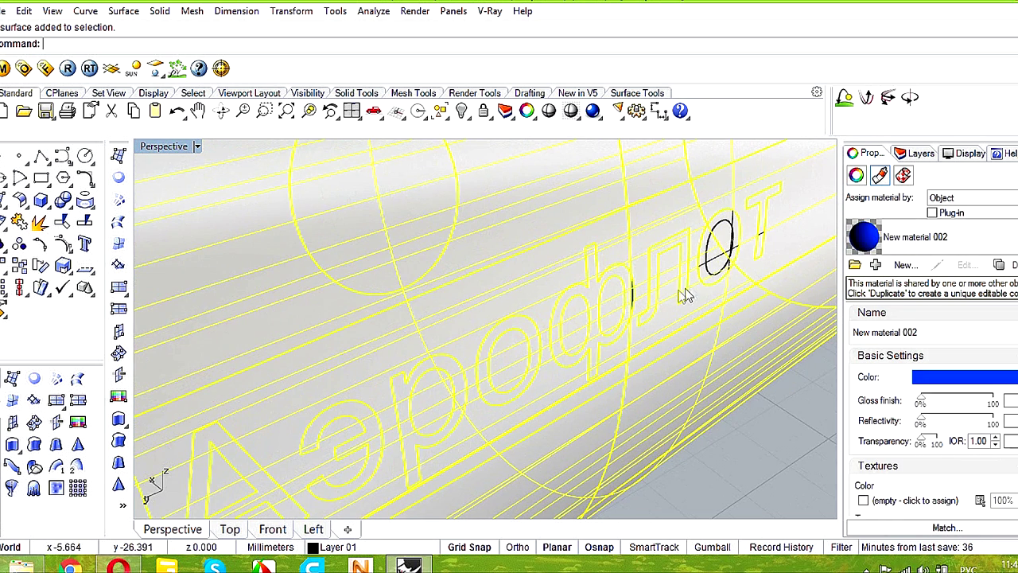
left_click(706, 269)
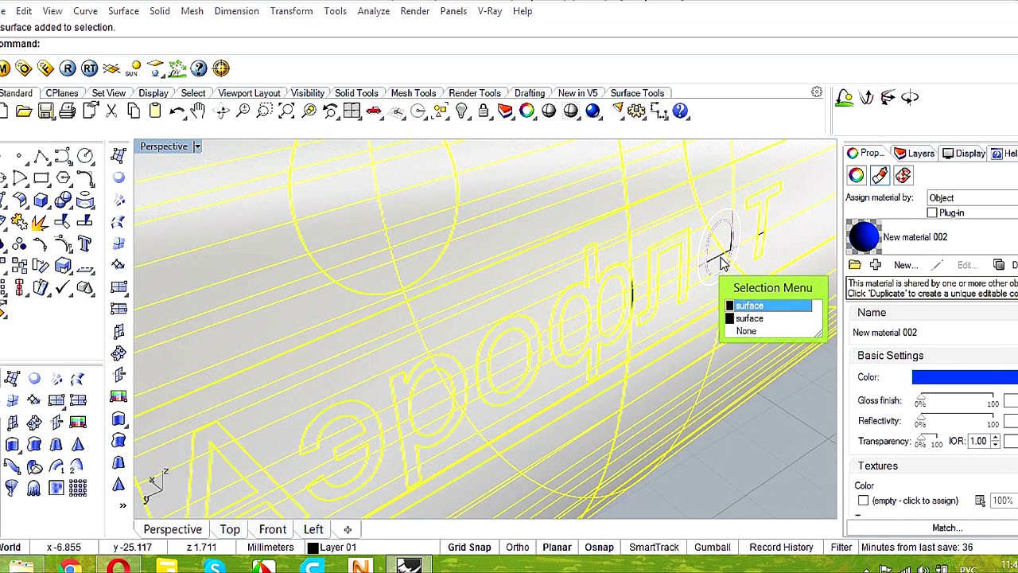
left_click(749, 320)
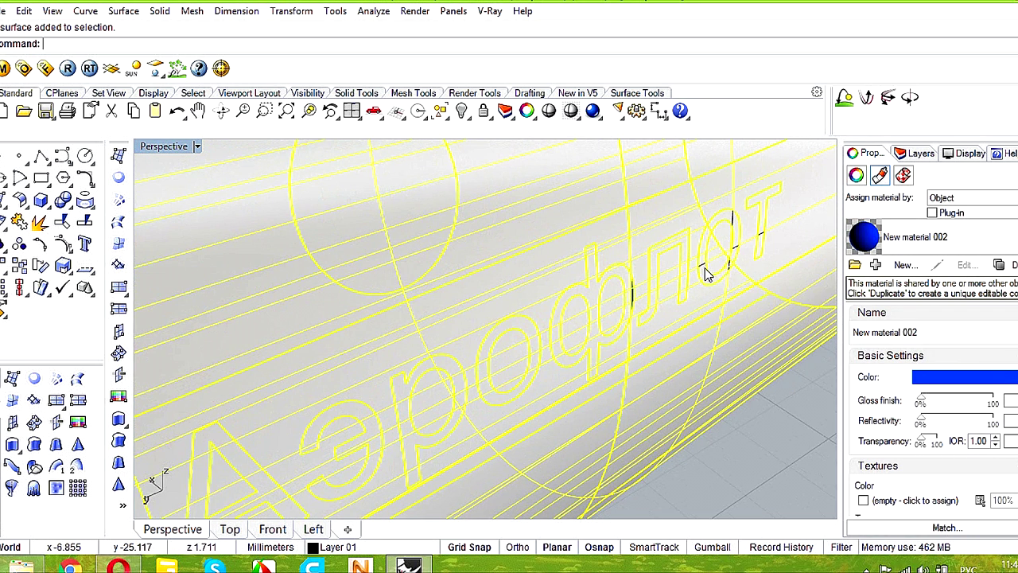
scroll(716, 282, "up", 3)
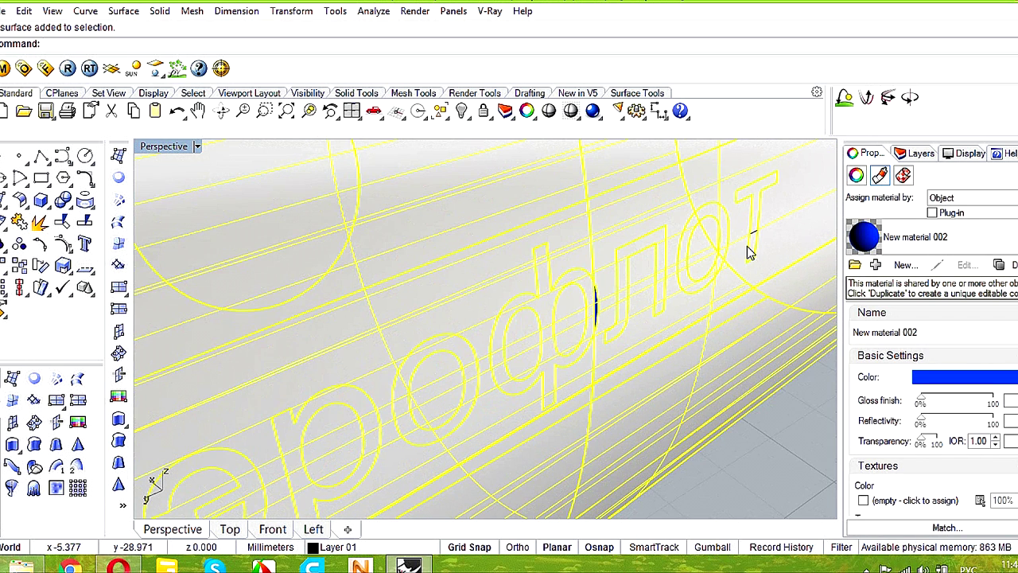
left_click(19, 221)
- Join the narrow leftover sliver beside the letter "ф" with the fuselage polysurface
scroll(629, 400, "down", 3)
right_click_drag(629, 401, 534, 387)
scroll(621, 405, "up", 5)
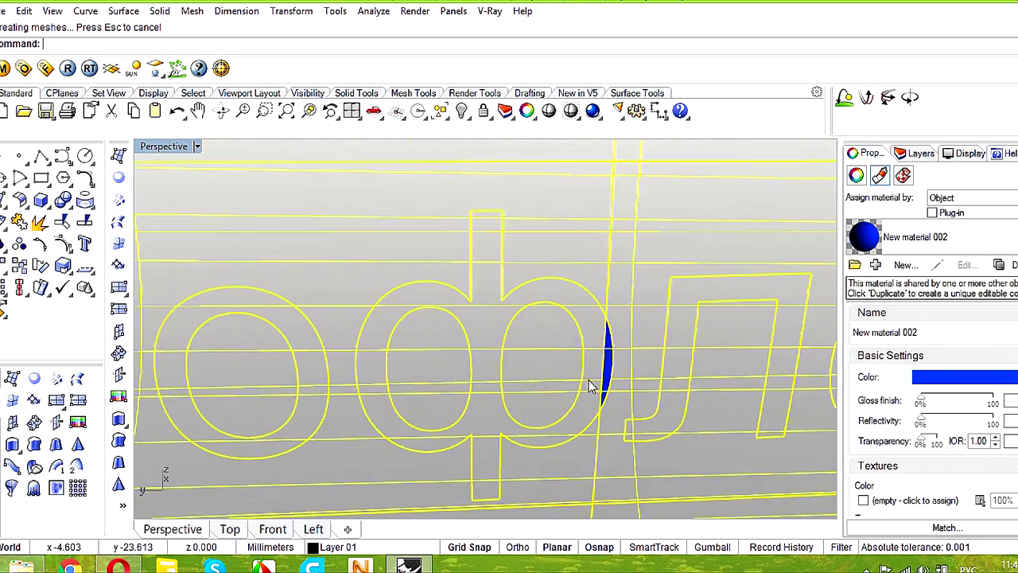
left_click(617, 385)
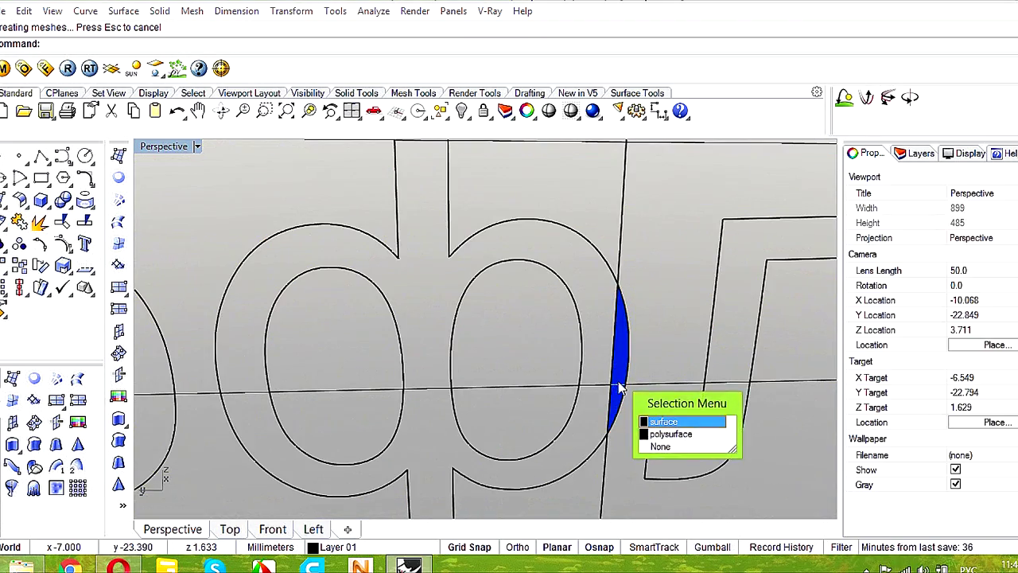
left_click(664, 434)
left_click(19, 223)
- Add a missed surface of the door and lettering section to the selection and join it to the fuselage polysurface
scroll(479, 403, "down", 10)
right_click_drag(479, 403, 521, 469)
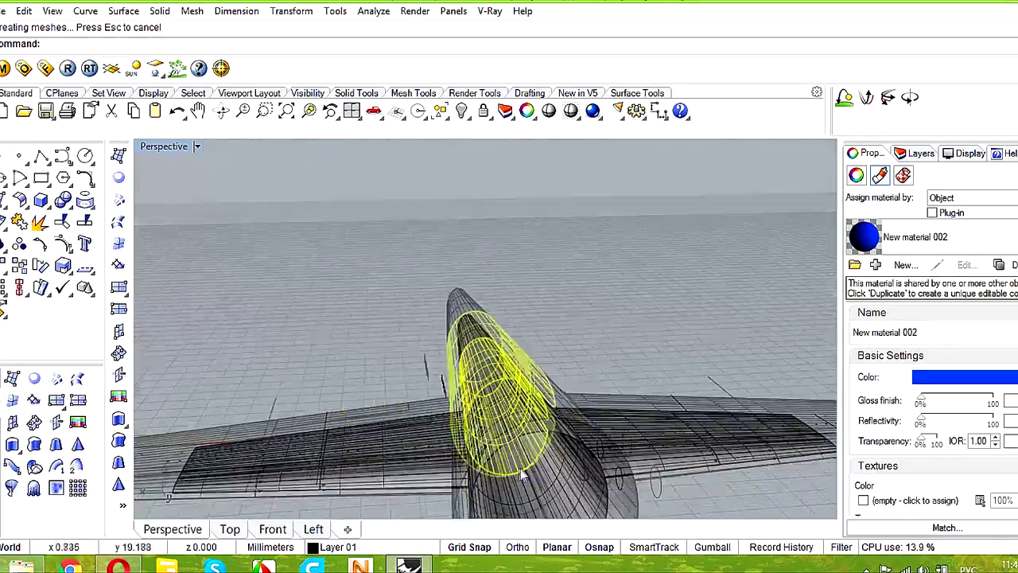
scroll(521, 474, "up", 10)
left_click(618, 265, "shift")
left_click(19, 223)
- Select the remaining opposite-side "Аэрофлот" letter surfaces together with the section and join them into one polysurface
right_click_drag(485, 409, 373, 377)
scroll(377, 380, "up", 8)
left_click(358, 362, "shift")
scroll(409, 366, "down", 8)
right_click_drag(428, 350, 465, 338)
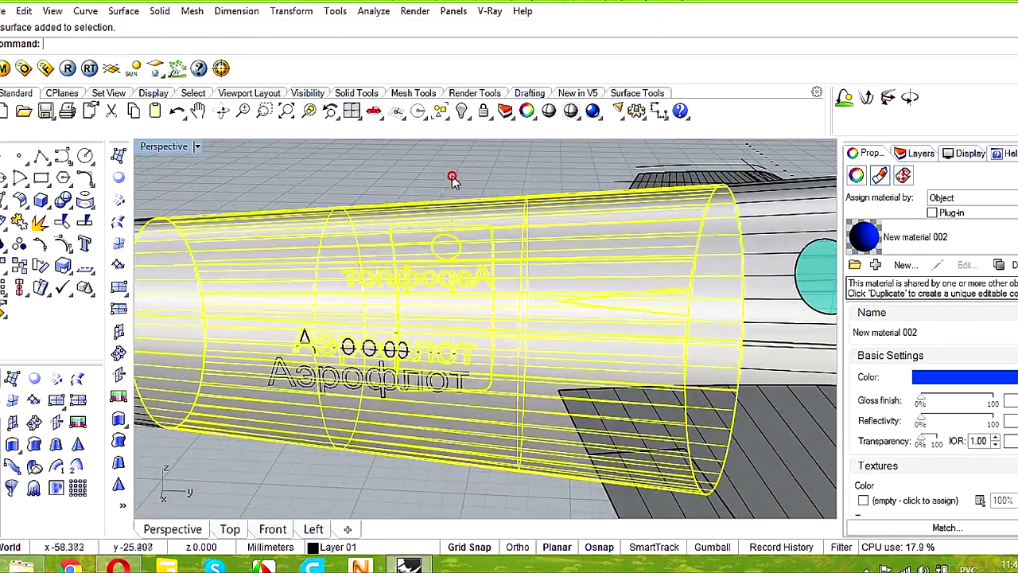
left_click_drag(452, 176, 274, 351, "shift")
left_click(19, 223)
right_click_drag(470, 390, 469, 362)
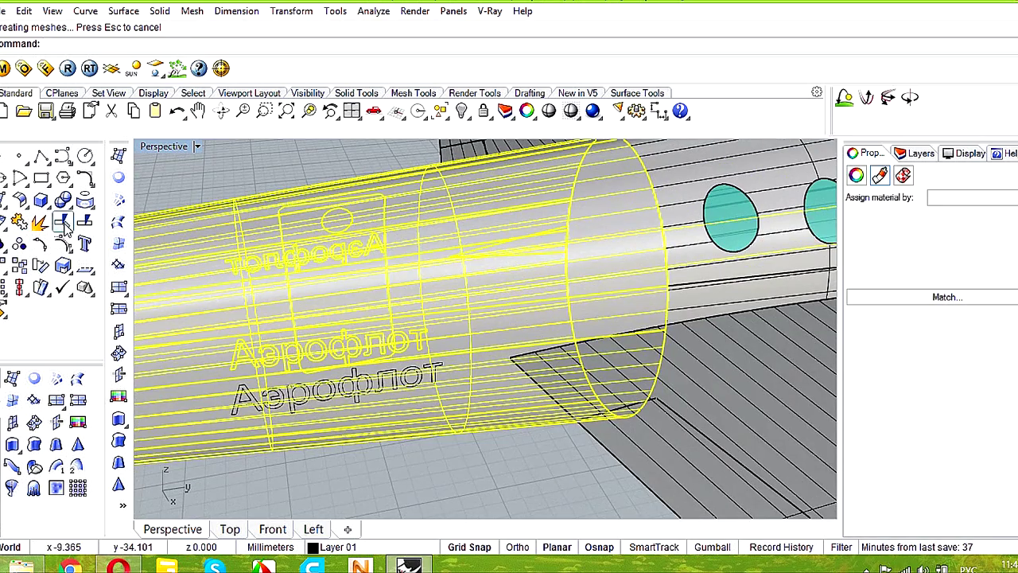
left_click(85, 222)
left_click(724, 382)
key("Return")
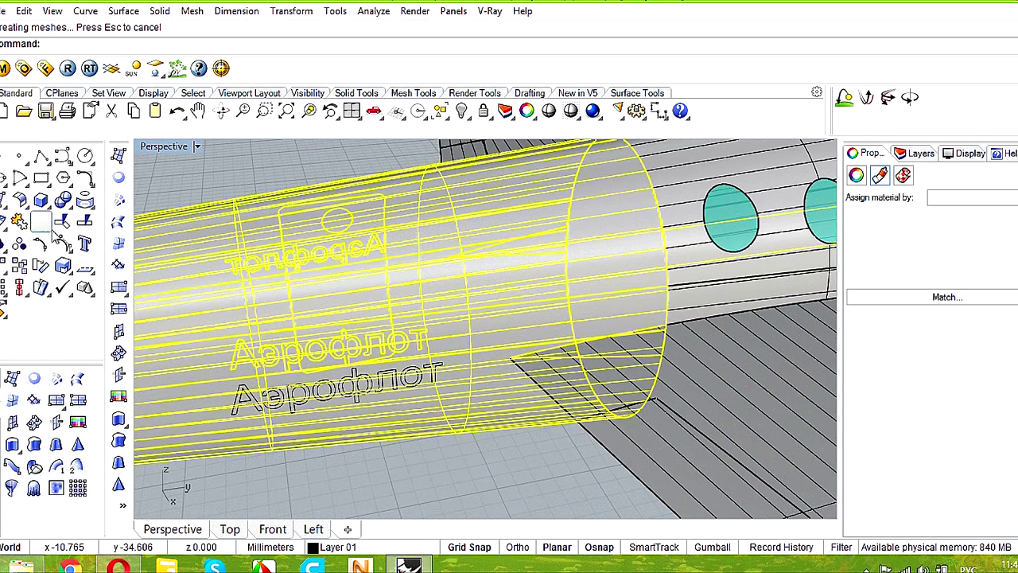
left_click(19, 222)
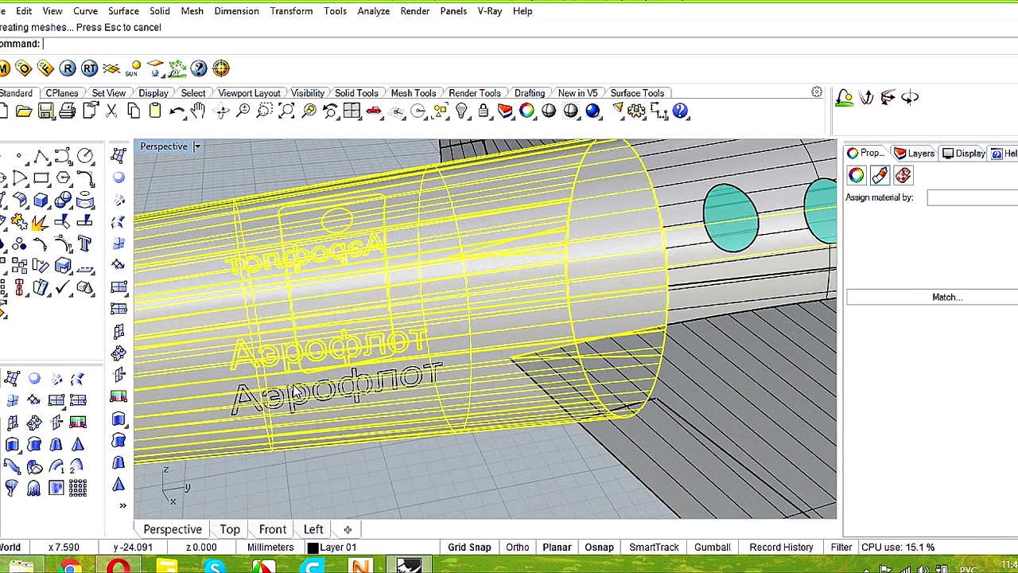
scroll(322, 389, "down", 5)
right_click_drag(321, 388, 410, 334)
left_click(556, 274)
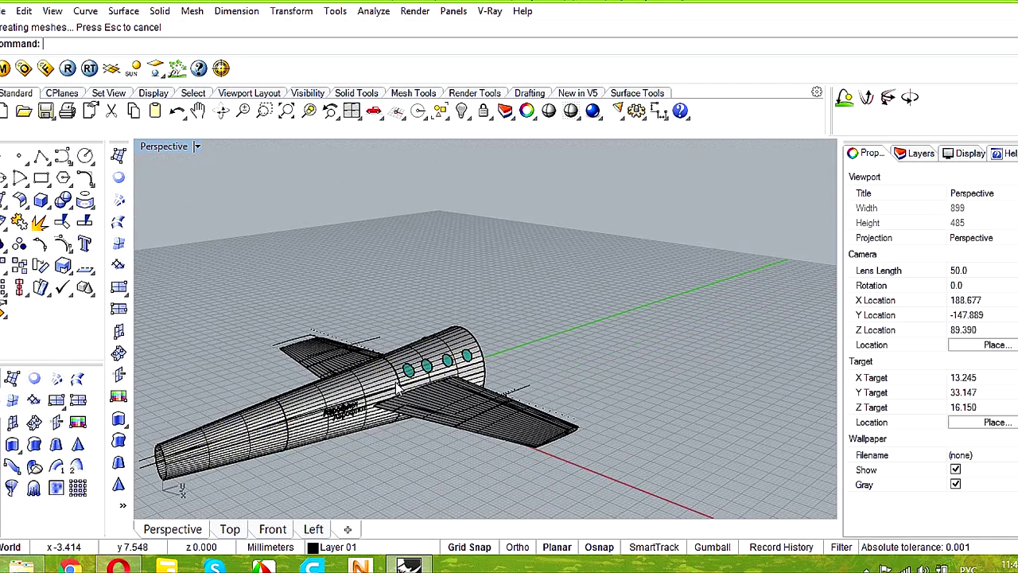
- Examine the door and "Аэрофлот" lettering on both sides of the joined fuselage section for missing surfaces
scroll(330, 416, "up", 14)
scroll(329, 416, "down", 4)
right_click_drag(330, 413, 603, 397)
right_click_drag(707, 354, 566, 390, "shift")
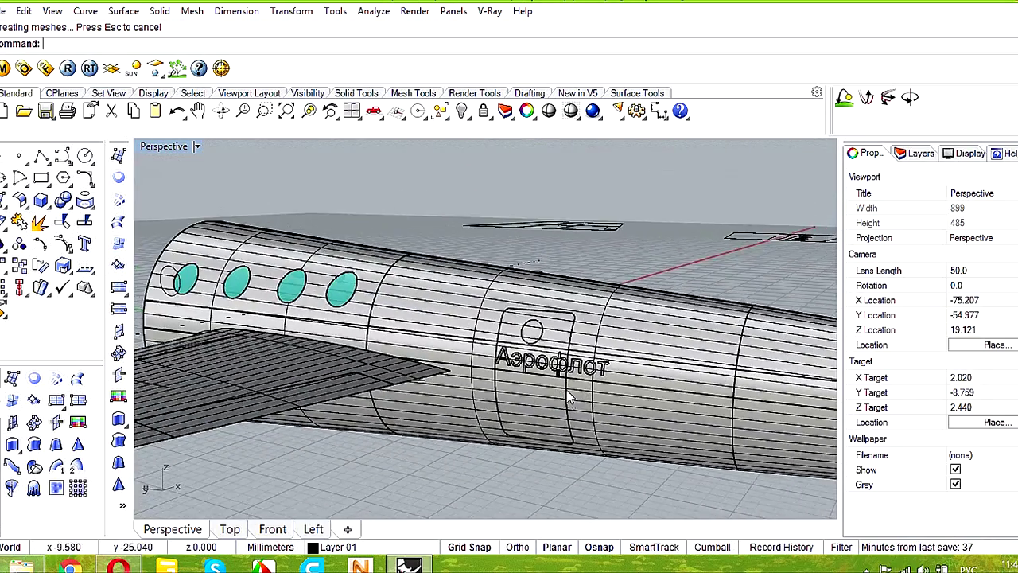
right_click_drag(557, 345, 625, 374)
scroll(641, 370, "up", 7)
right_click_drag(523, 374, 624, 399)
right_click_drag(577, 378, 401, 375, "shift")
scroll(529, 348, "up", 6)
right_click_drag(613, 356, 571, 353)
scroll(544, 380, "down", 2)
scroll(613, 297, "down", 6)
scroll(571, 353, "down", 3)
right_click_drag(693, 358, 495, 334)
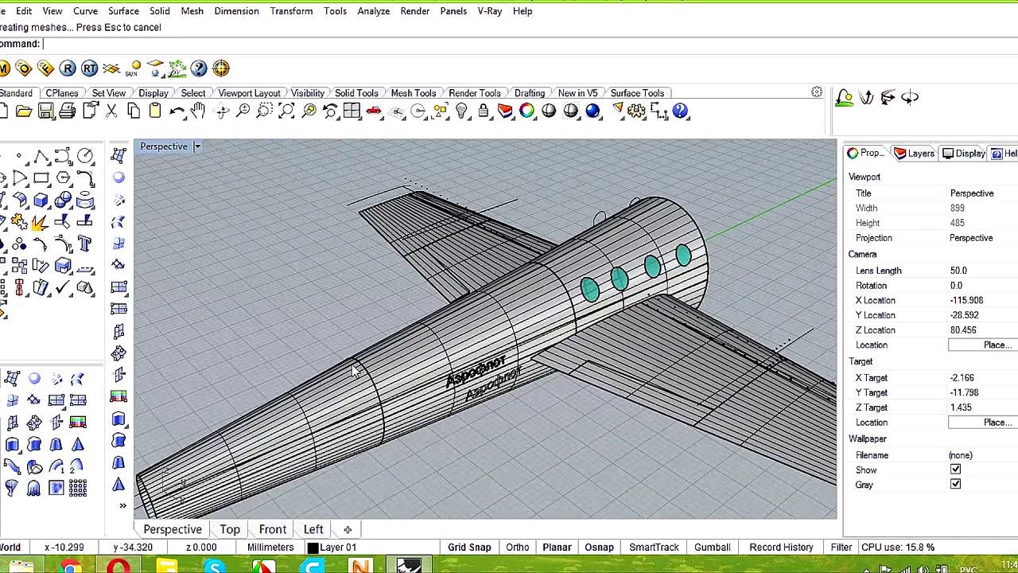
- Unroll the joined fuselage section with the door and lettering, without exploding the result or adding labels
left_click(494, 334)
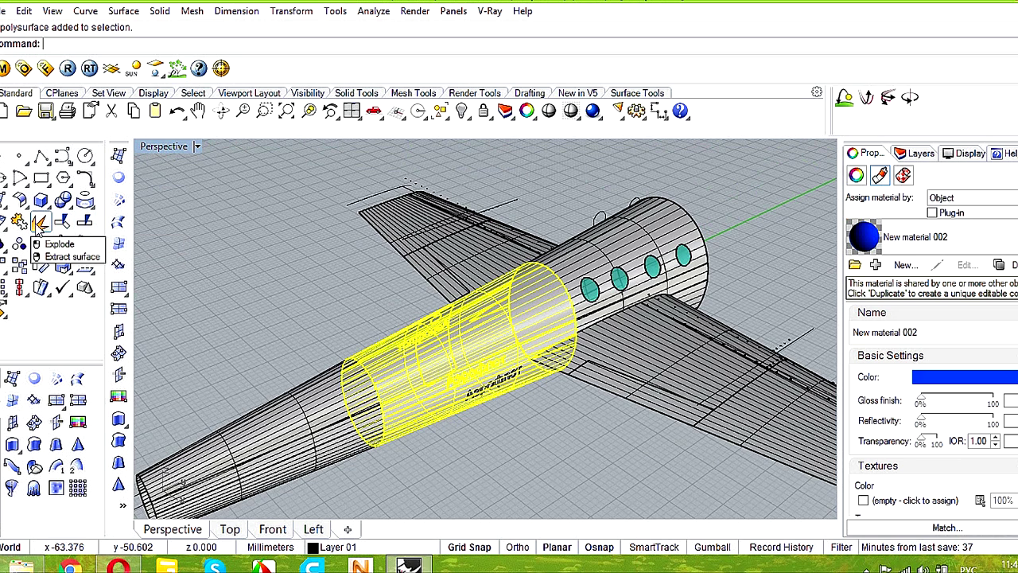
left_click(24, 211)
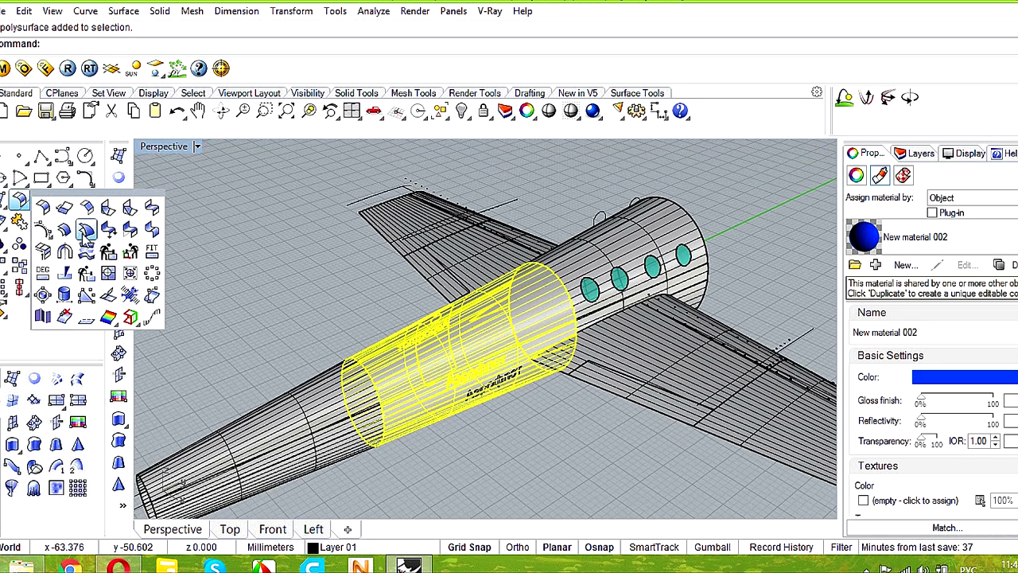
left_click(130, 294)
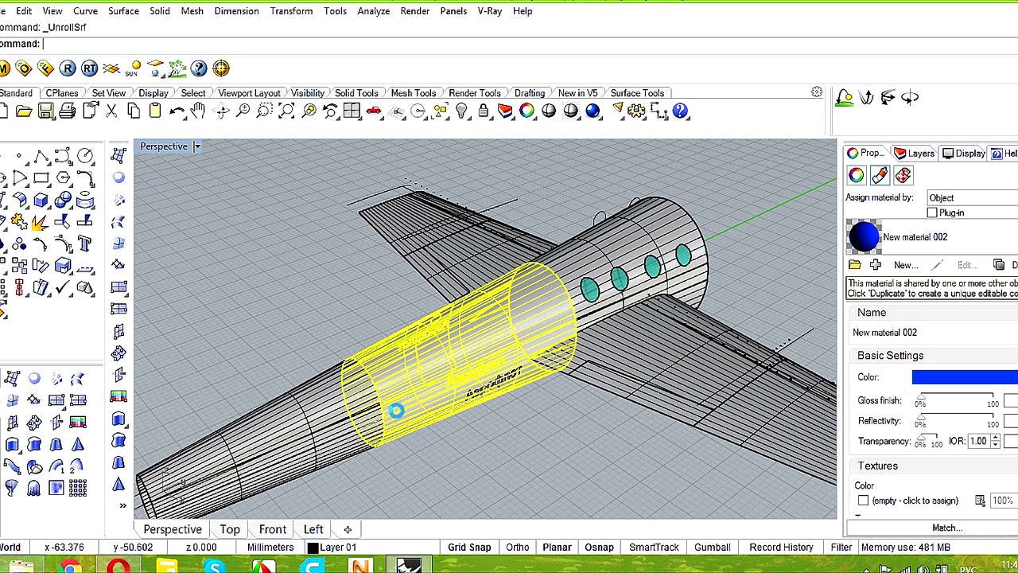
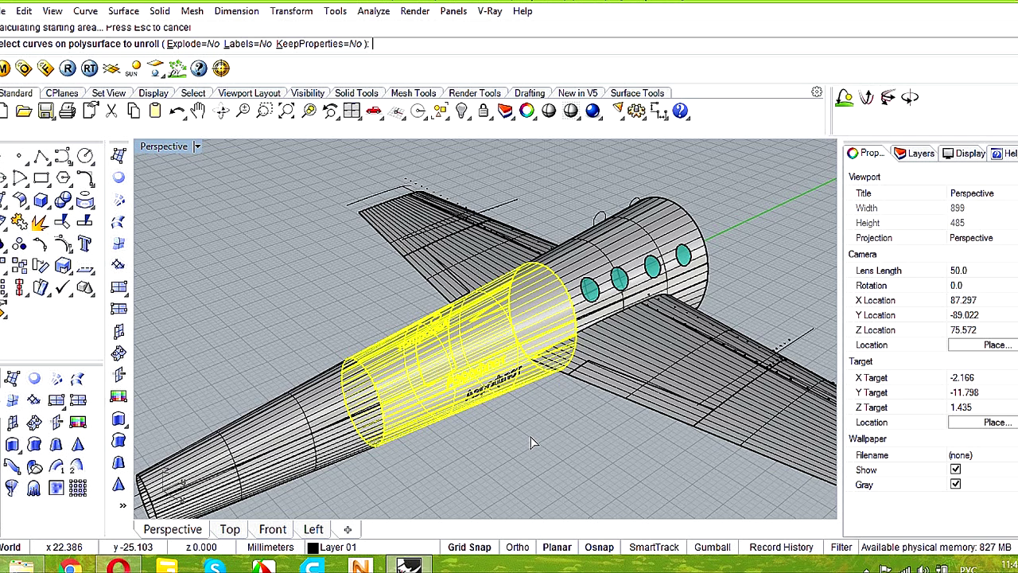
right_click(533, 443)
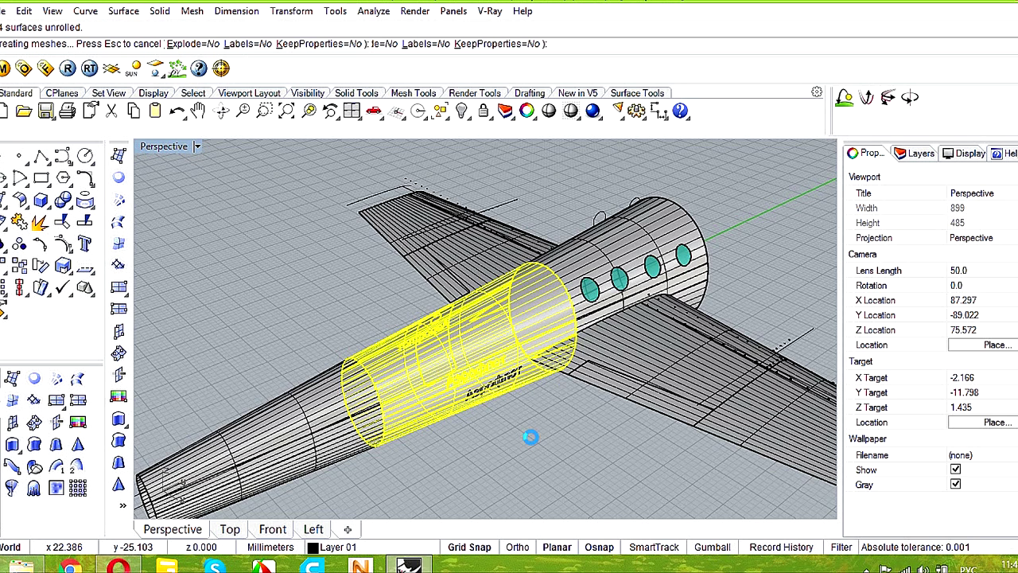
- Move the unrolled door-section pattern clear of the airplane in the Top view, past the existing flat patterns
left_click(531, 242)
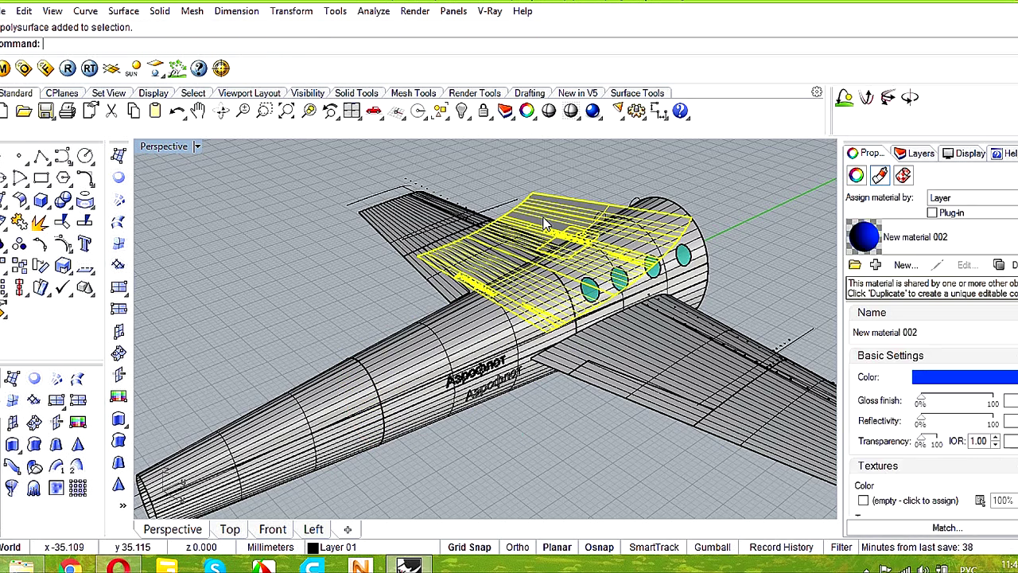
double_click(179, 148)
double_click(148, 147)
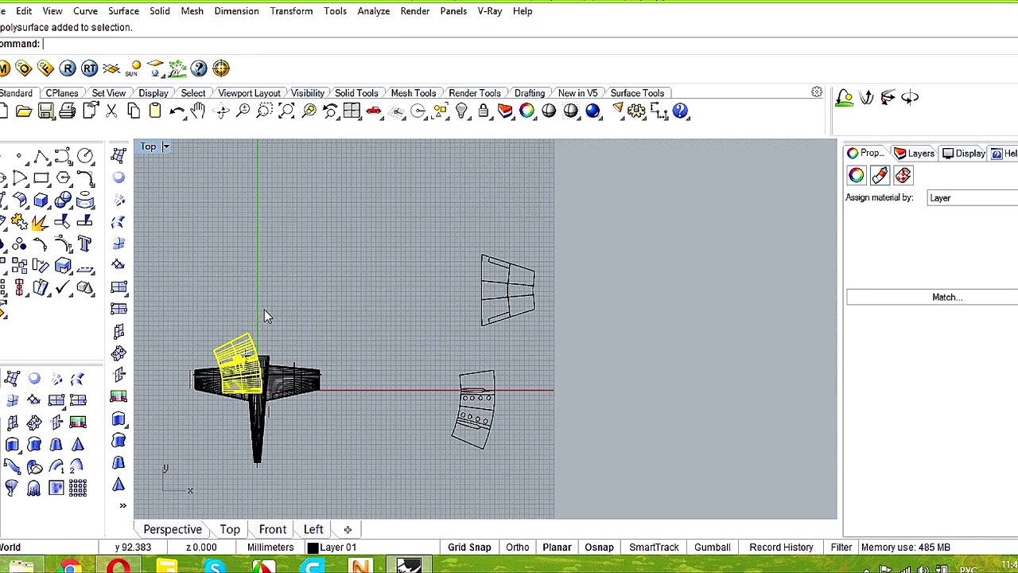
left_click_drag(247, 347, 587, 366)
- Mirror a copy of the unrolled pattern across a vertical axis beside it so the "Аэрофлот" lettering reads correctly
scroll(587, 367, "up", 5)
scroll(587, 366, "up", 6)
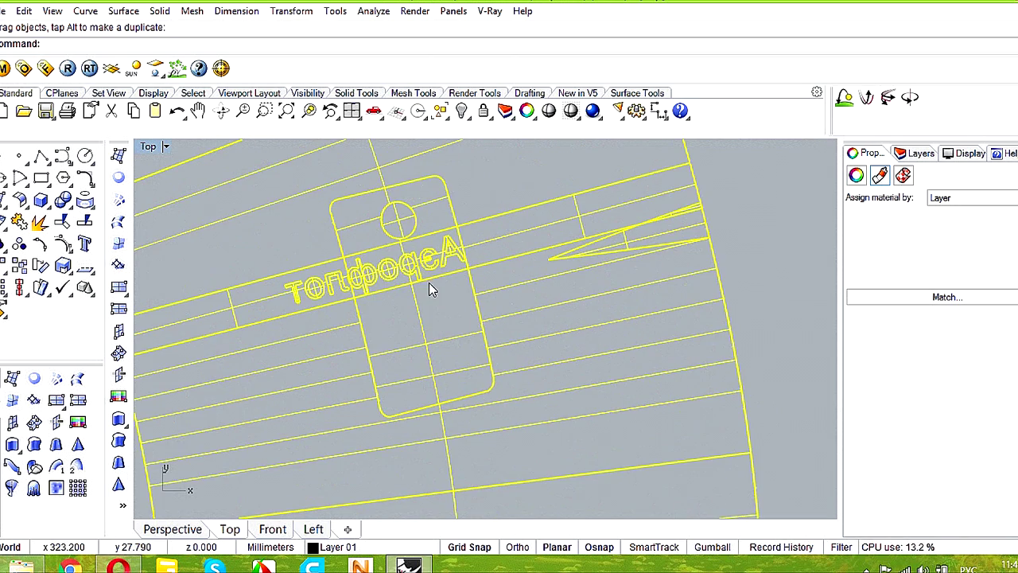
scroll(416, 280, "up", 1)
scroll(421, 280, "down", 5)
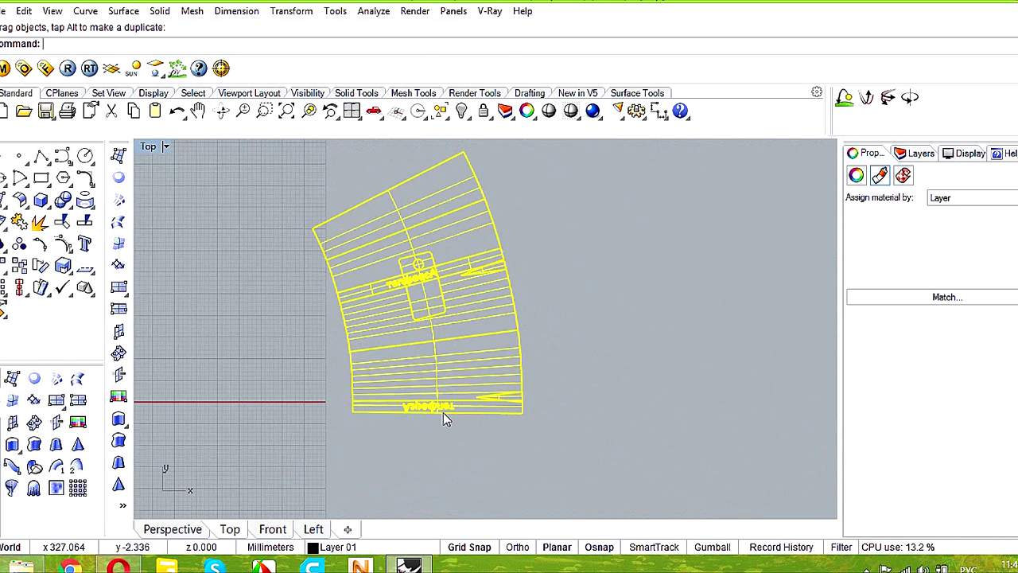
scroll(443, 418, "up", 4)
scroll(437, 410, "down", 5)
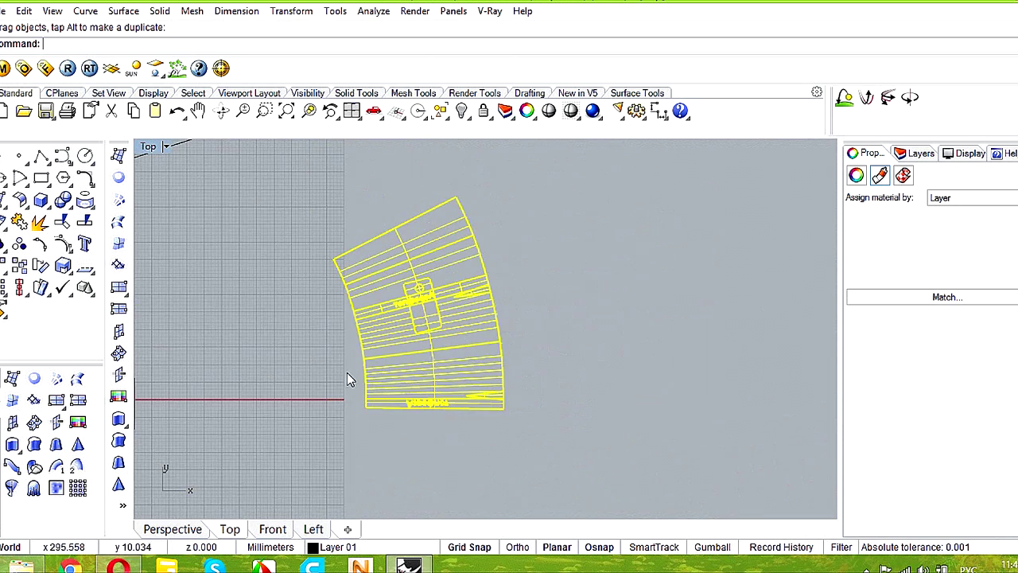
left_click(6, 275)
left_click(130, 275)
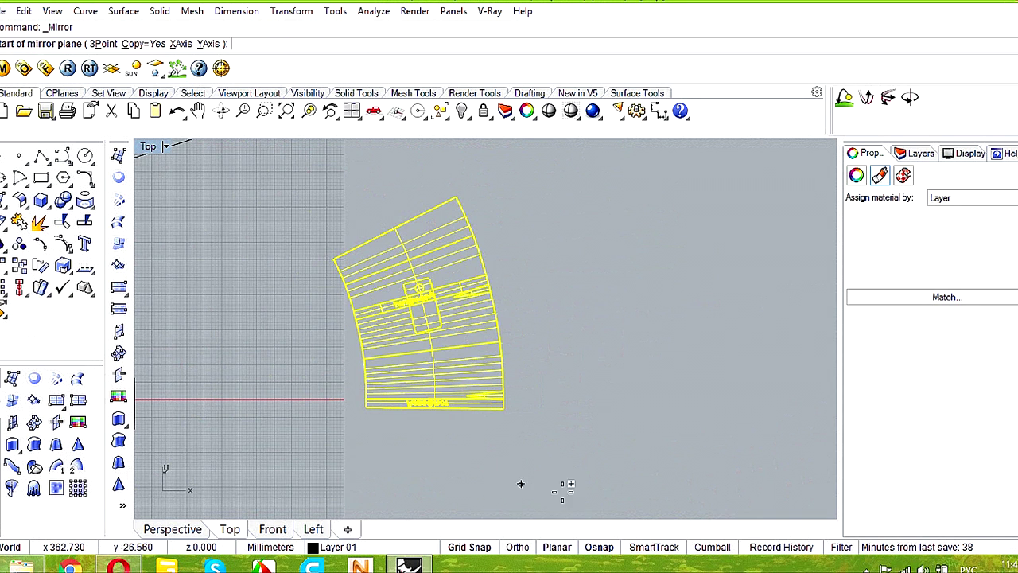
left_click(541, 418)
left_click(540, 485)
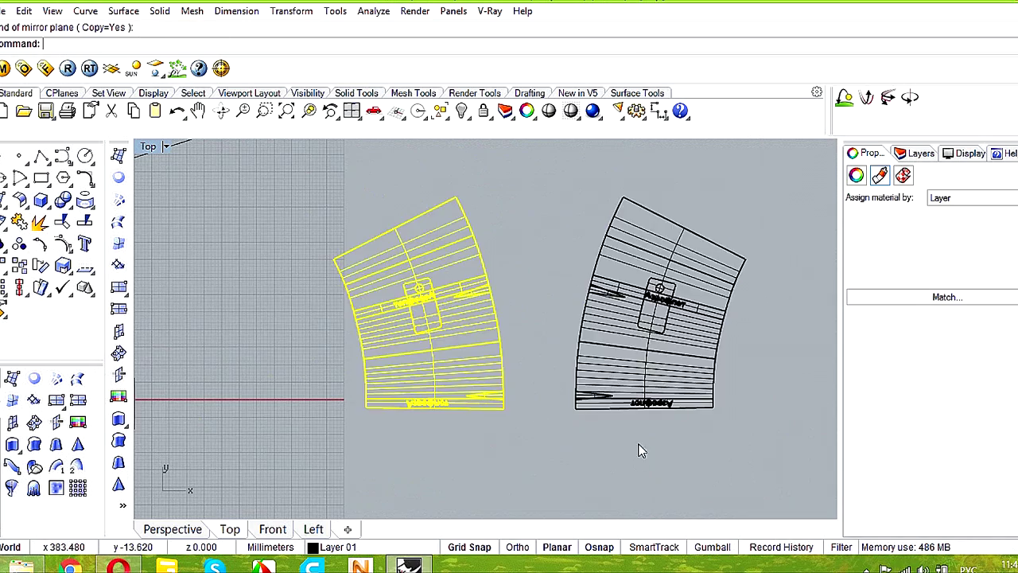
- Check the lettering on the mirrored pattern and delete the original reversed pattern
scroll(673, 426, "up", 5)
right_click_drag(689, 418, 620, 495)
scroll(604, 163, "up", 1)
scroll(560, 253, "up", 3)
scroll(533, 295, "down", 3)
scroll(533, 294, "down", 4)
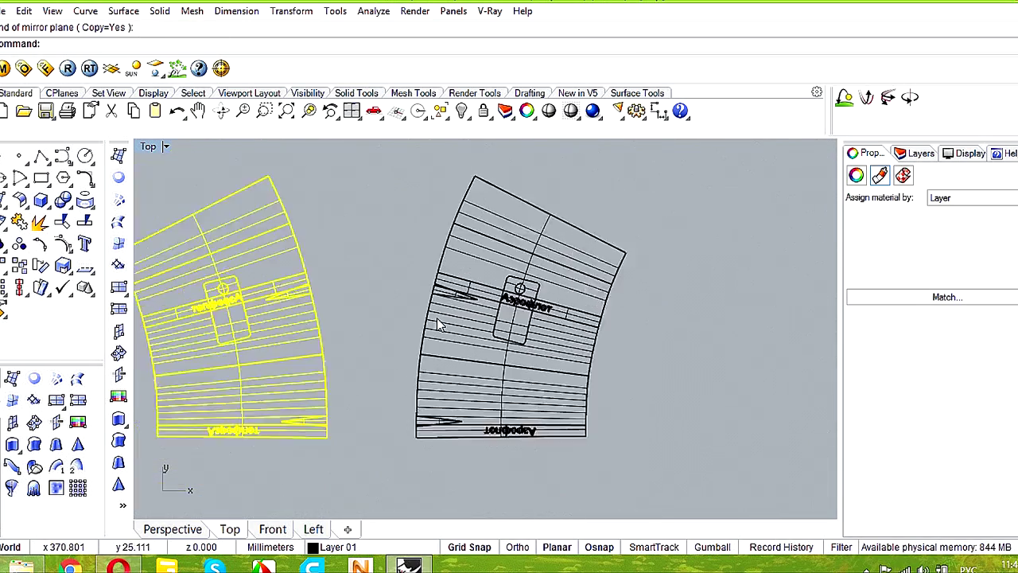
key("Delete")
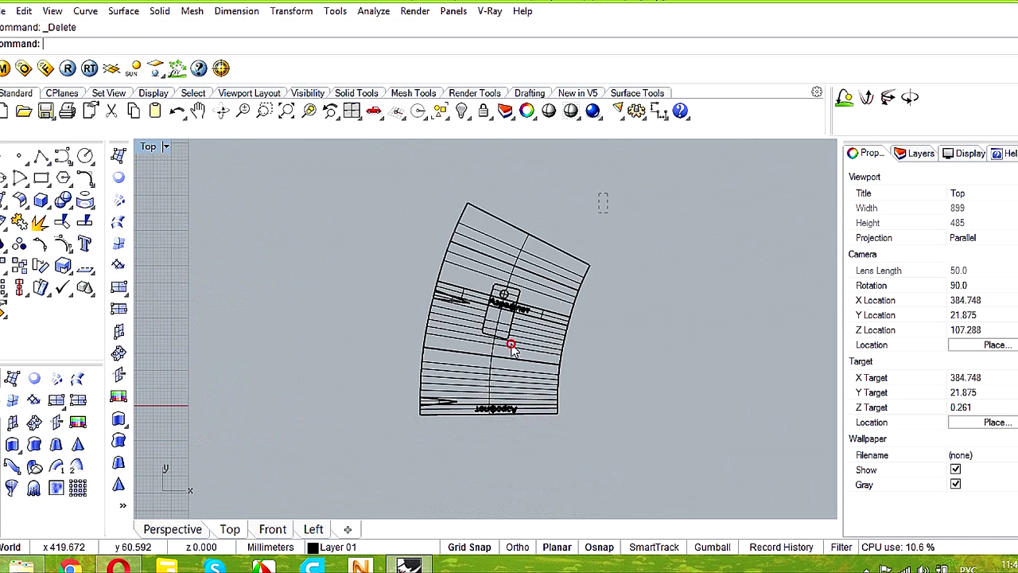
- Explode the mirrored flat pattern into separate surfaces
left_click_drag(412, 450, 412, 451)
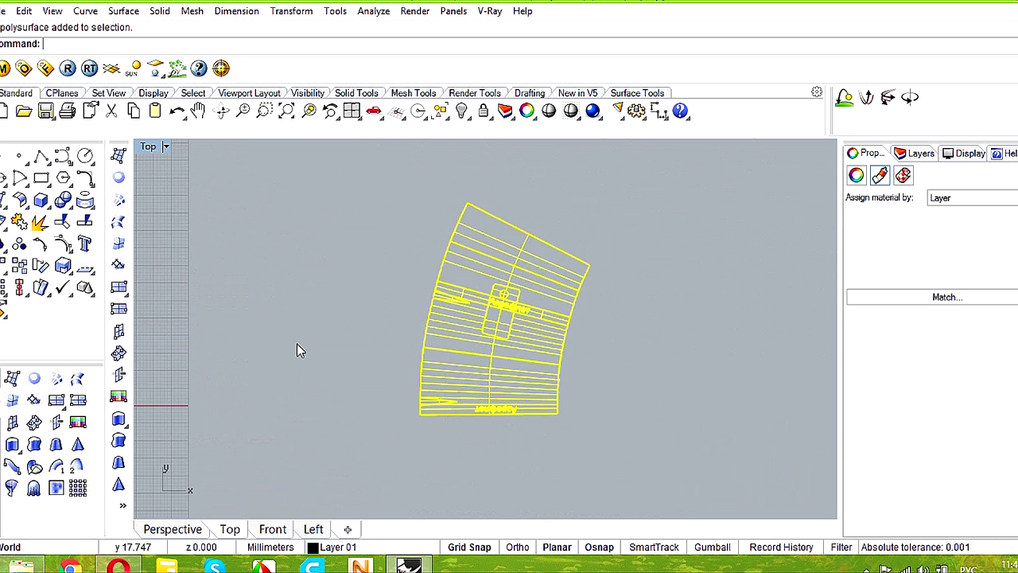
scroll(497, 345, "up", 1)
left_click(41, 223)
left_click(598, 352)
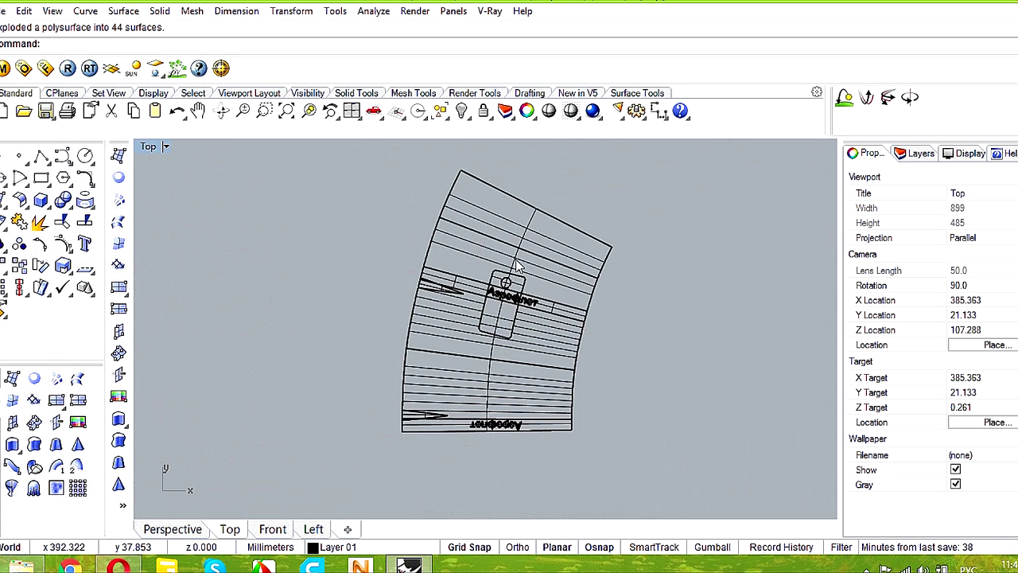
- Separate the lower section of the exploded flat pattern with the upside-down "Аэрофлот" lettering by moving it beyond the pattern's slanted upper end
scroll(515, 267, "up", 2)
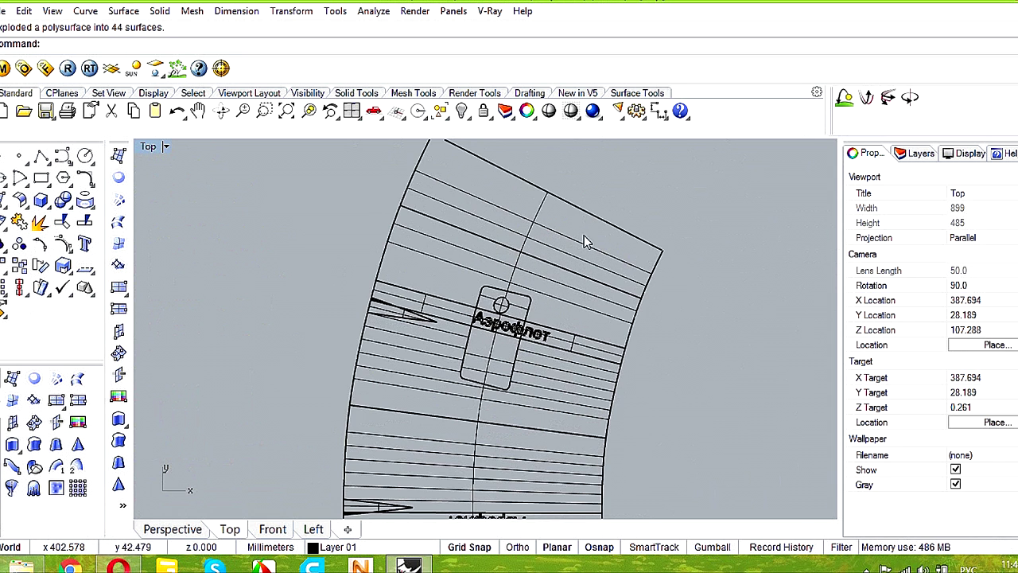
scroll(584, 243, "down", 2)
scroll(554, 444, "up", 3)
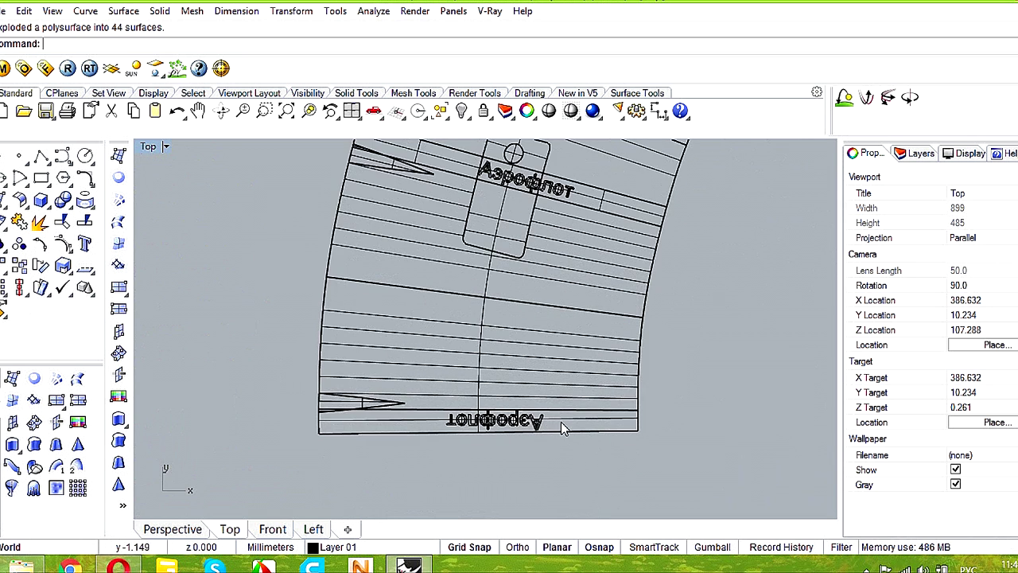
scroll(629, 382, "down", 4)
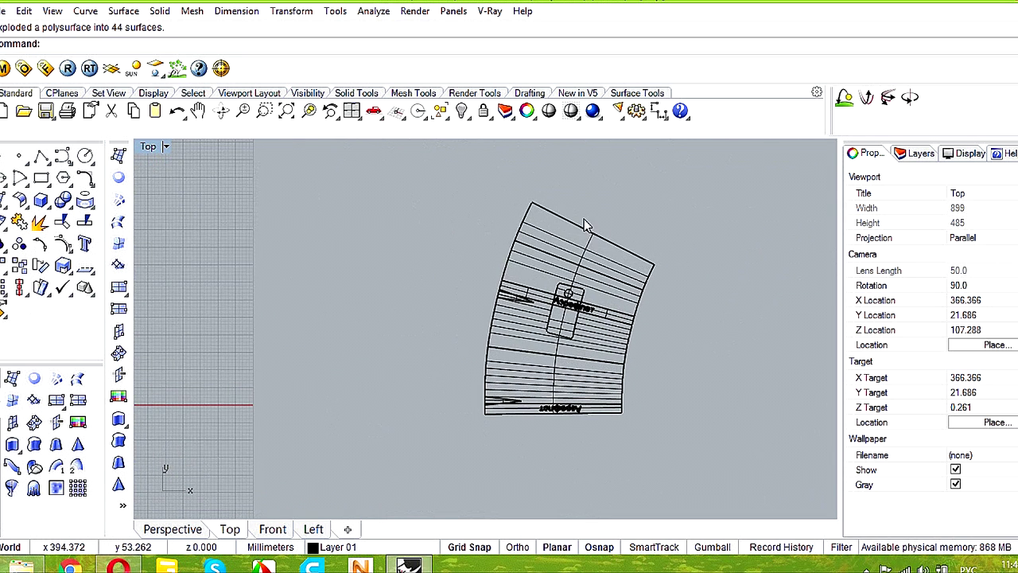
scroll(597, 368, "up", 2)
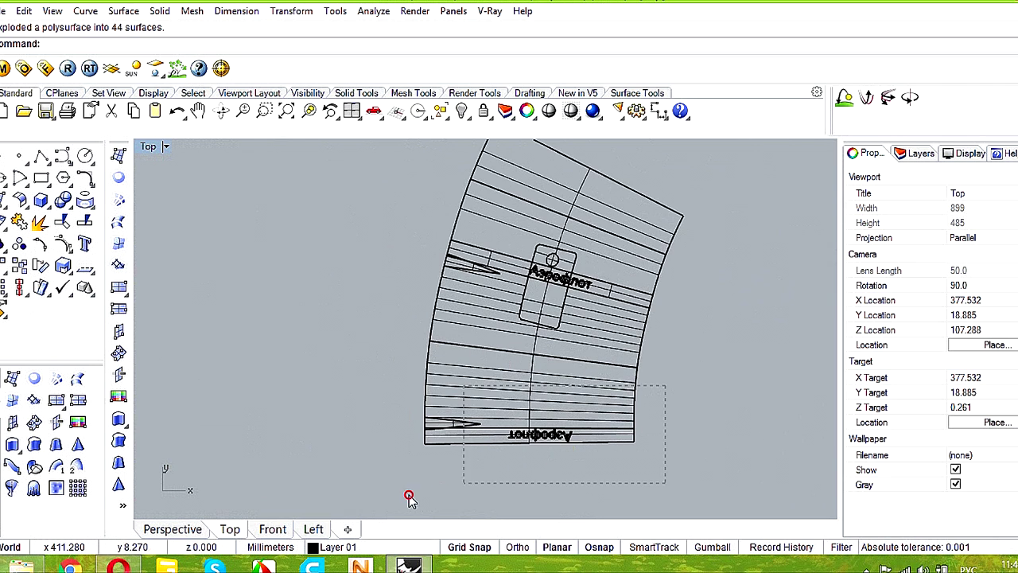
left_click_drag(409, 497, 350, 517)
scroll(441, 403, "down", 2)
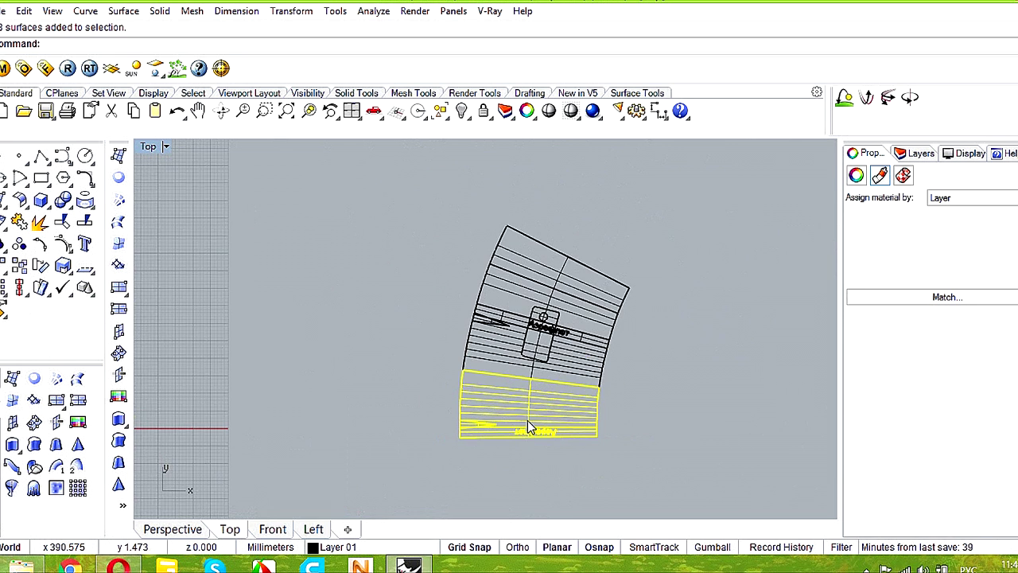
left_click_drag(570, 425, 759, 197)
left_click_drag(811, 185, 818, 184)
right_click_drag(728, 290, 619, 399)
scroll(636, 315, "up", 4)
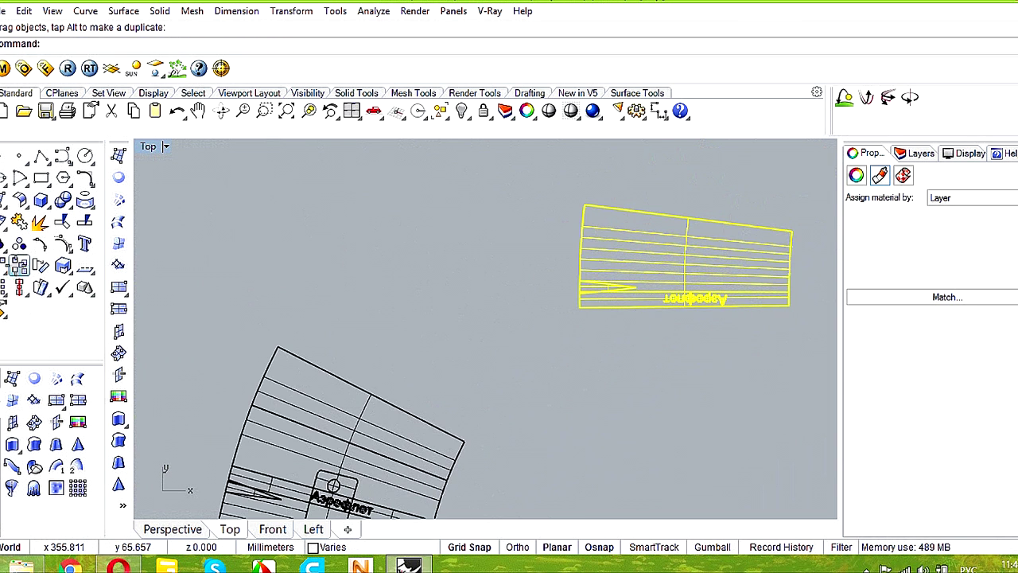
- Copy the separated section so its lower corner lands on the outer corner of the remaining pattern's slanted end, and delete the original section
left_click(19, 266)
left_click(573, 319)
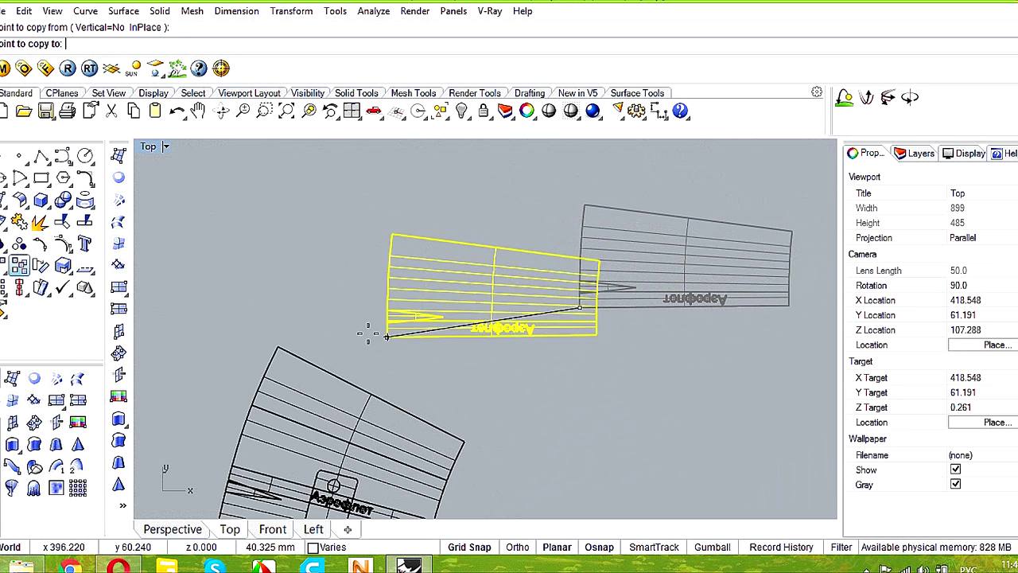
left_click(280, 345)
key("Return")
scroll(428, 380, "down", 1)
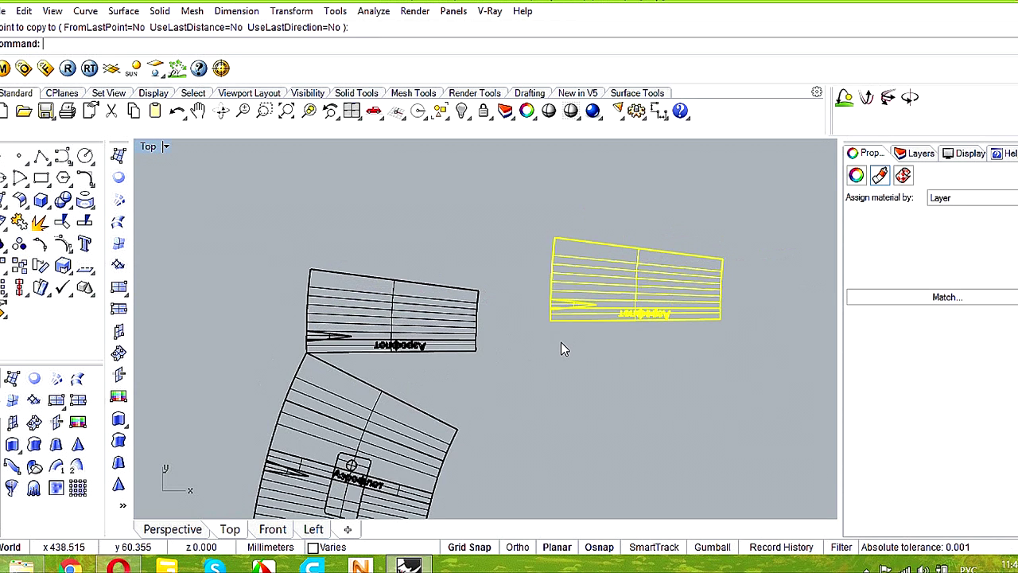
key("Delete")
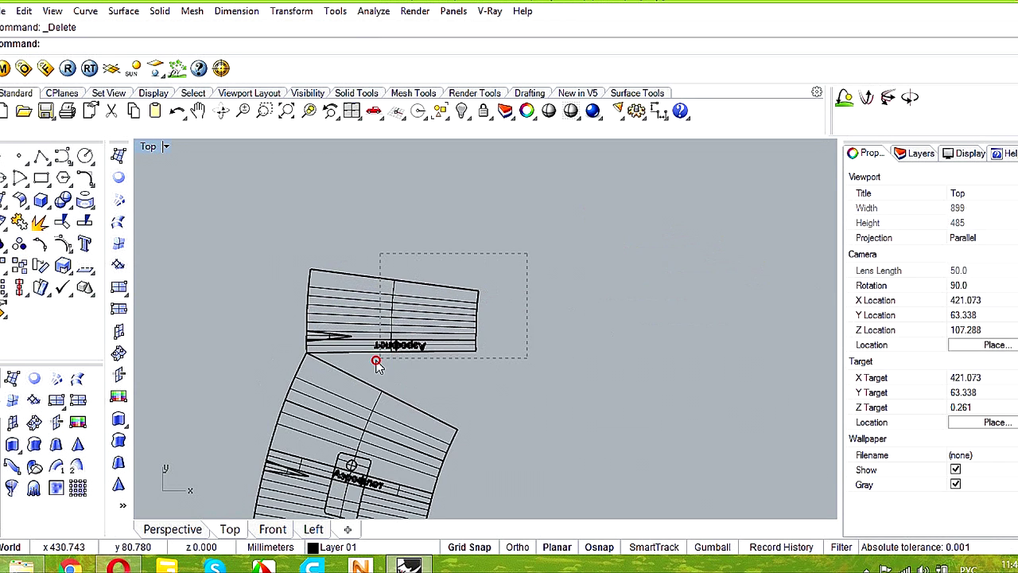
- Rotate the copied section about the shared corner so its lower edge aligns with the slanted end edge of the remaining pattern
left_click_drag(340, 360, 342, 359)
scroll(262, 323, "up", 5)
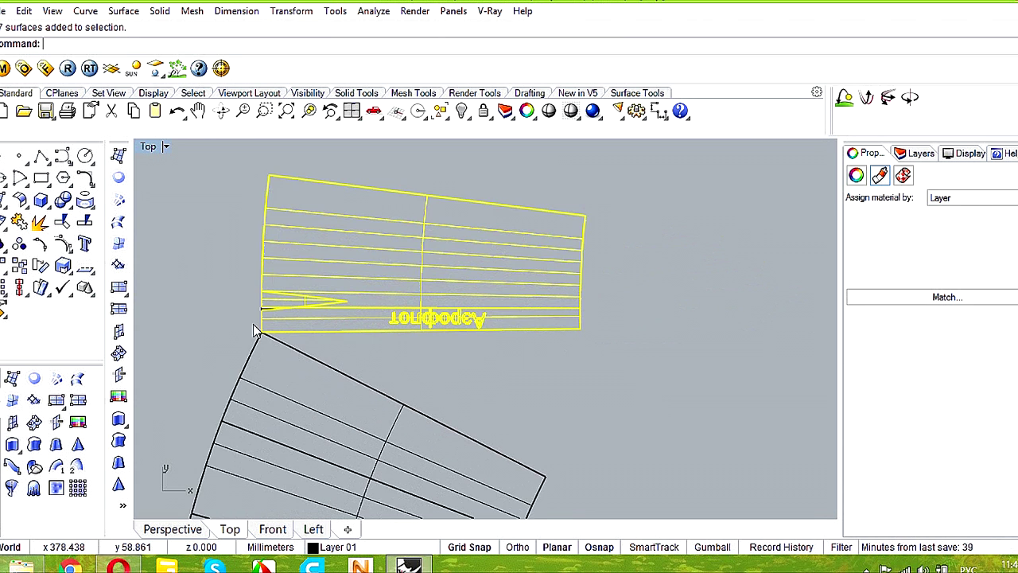
scroll(269, 320, "up", 1)
left_click(273, 290)
left_click(46, 267)
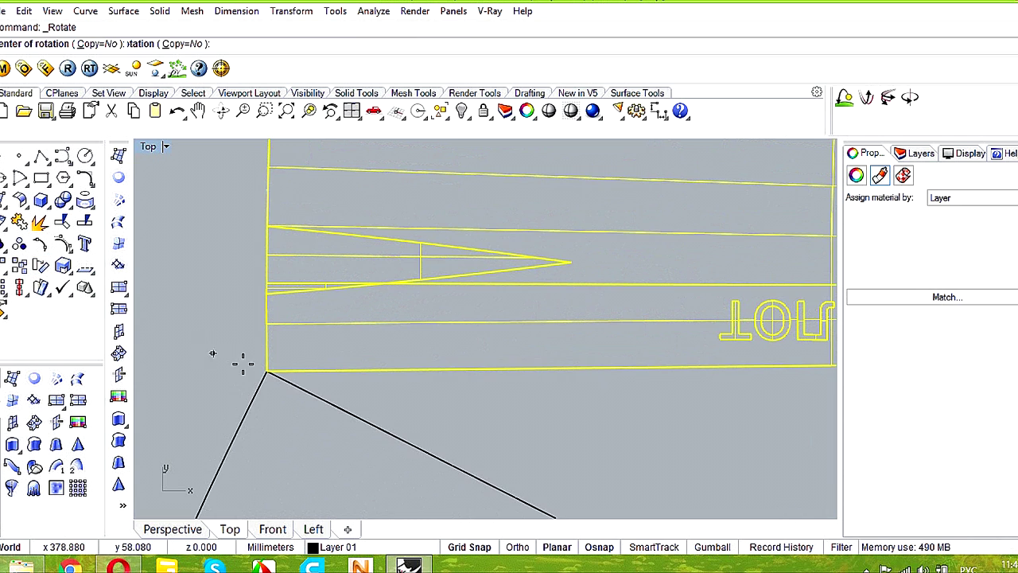
left_click(268, 371)
scroll(493, 409, "down", 3)
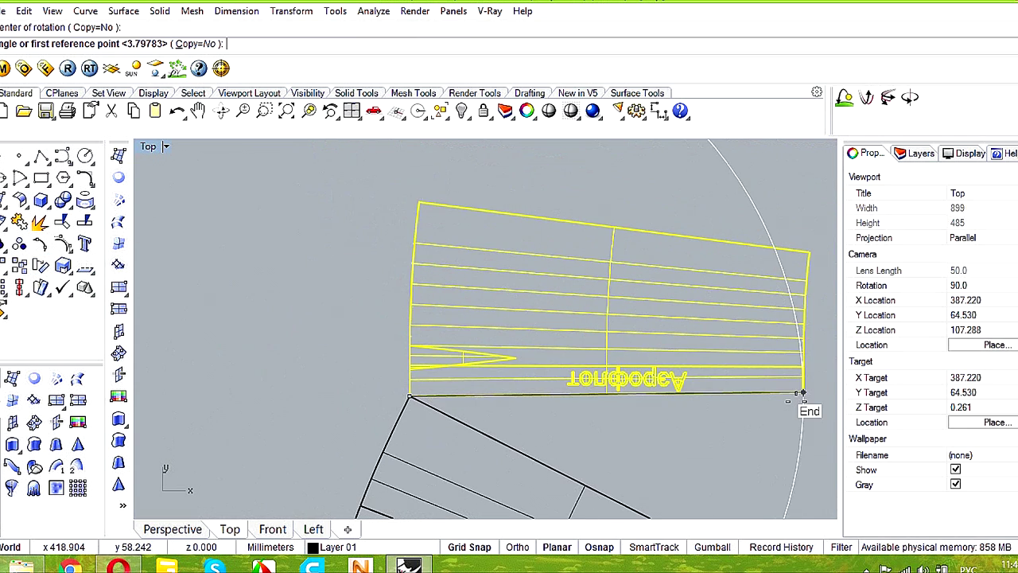
left_click(802, 393)
right_click_drag(750, 384, 640, 236)
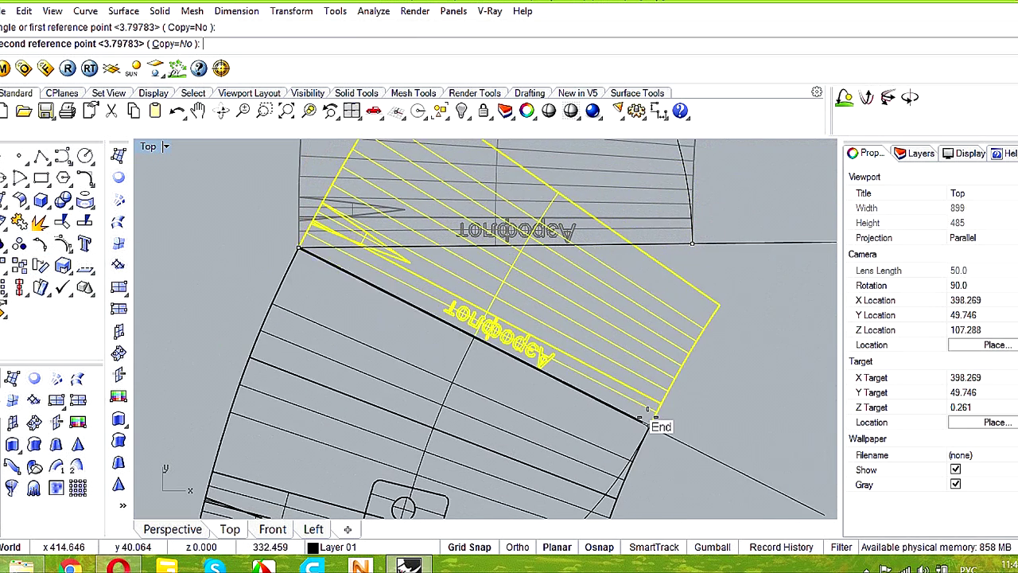
left_click(651, 418)
- Extract the silhouette curves of the reassembled pattern and move the outlines away from the surfaces, toward the existing flat patterns
scroll(670, 437, "down", 2)
scroll(669, 435, "down", 6)
right_click_drag(669, 436, 594, 341)
scroll(561, 385, "up", 6)
right_click_drag(552, 396, 579, 425)
scroll(686, 246, "down", 2)
left_click_drag(672, 230, 442, 480)
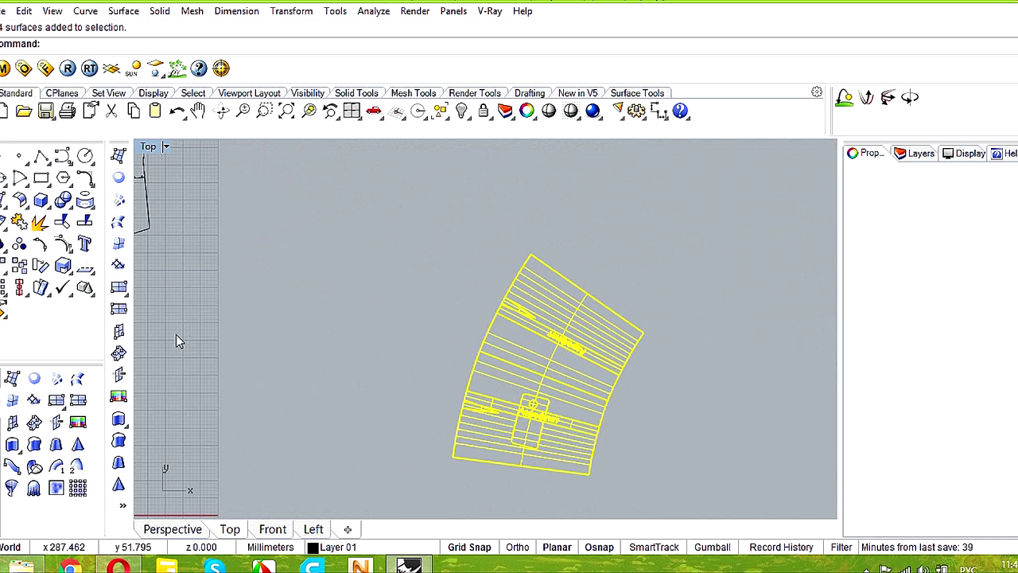
left_click(92, 207)
left_click(241, 230)
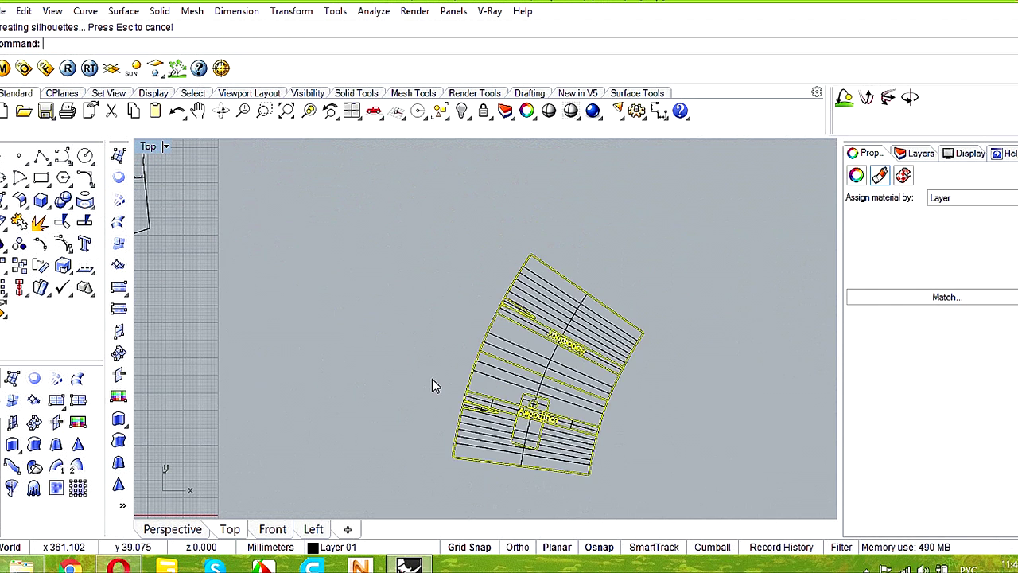
left_click_drag(455, 385, 336, 436)
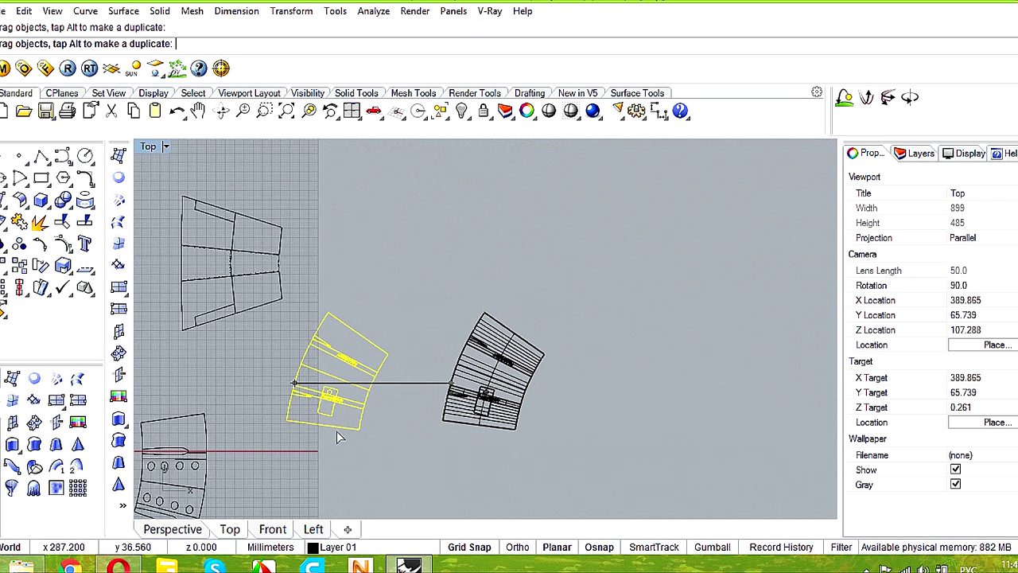
left_click(507, 308)
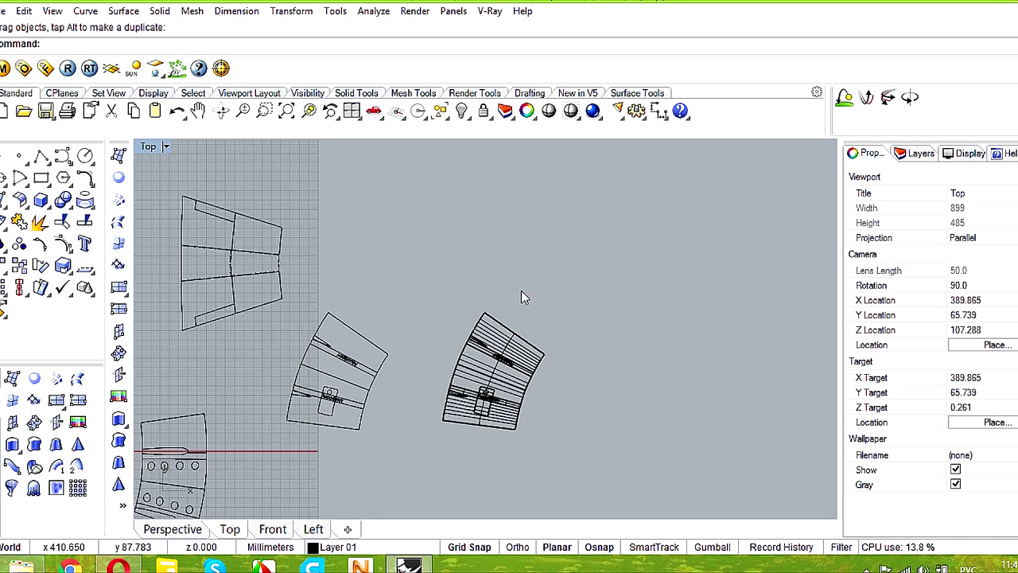
- Delete the source pattern surfaces and the small fragment left beside the extracted outlines
left_click_drag(477, 436, 459, 443)
key("Delete")
scroll(470, 380, "up", 5)
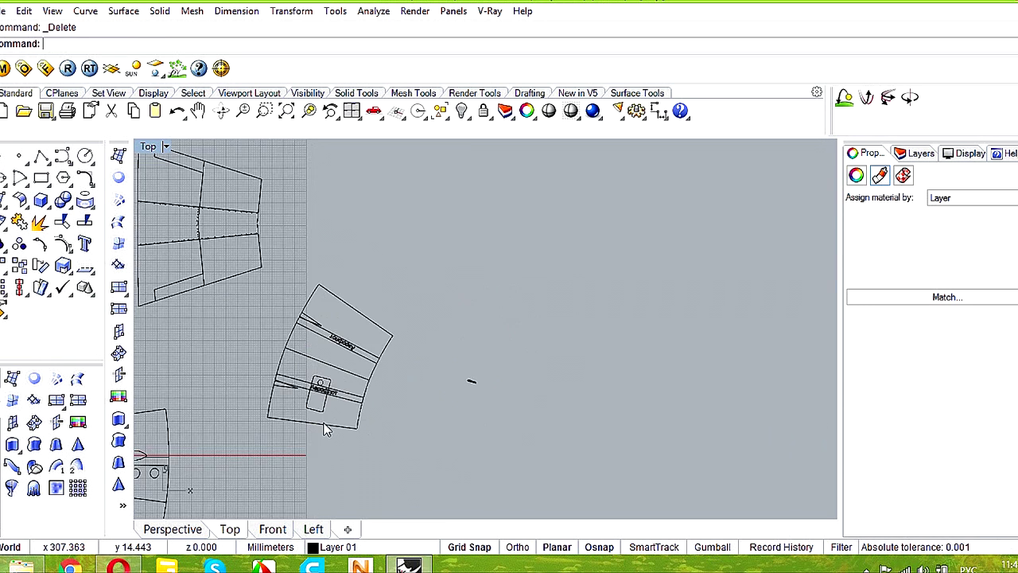
left_click_drag(583, 389, 579, 391)
key("Delete")
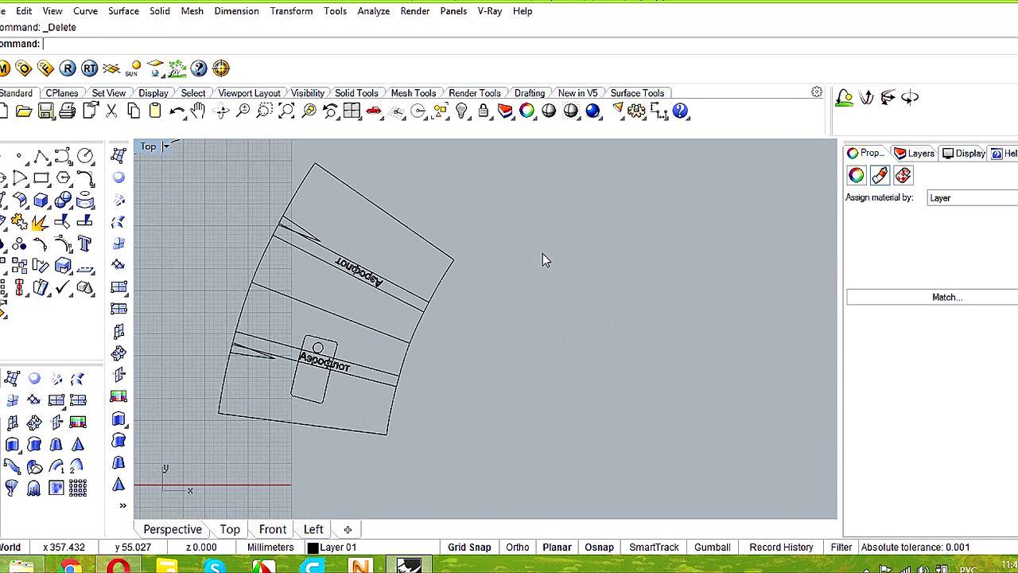
- Delete the stray line segment crossing the pointed marking on the lettering strip that passes through the door
left_click_drag(181, 470, 181, 469)
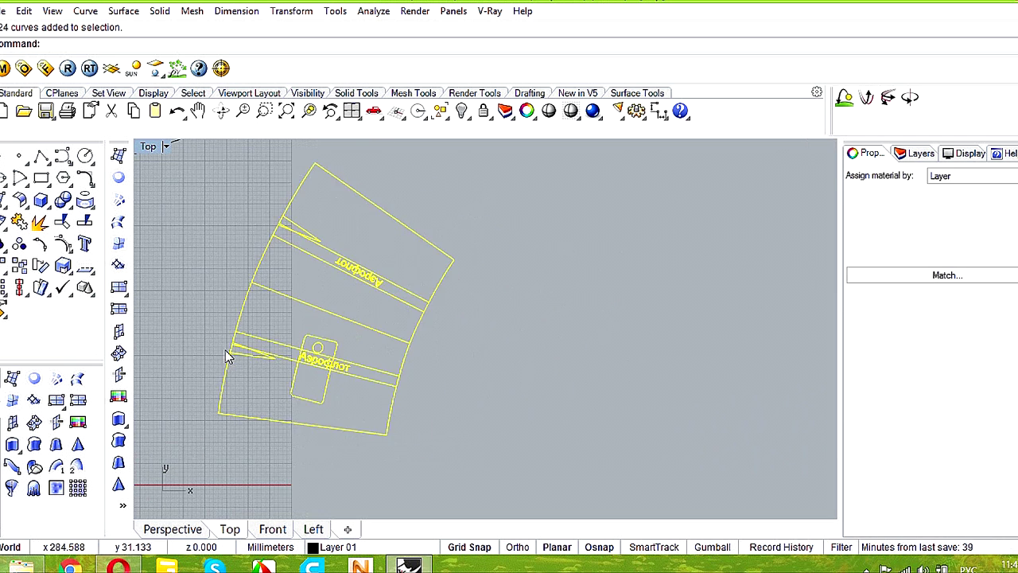
scroll(229, 352, "up", 6)
left_click(290, 326)
left_click(294, 312)
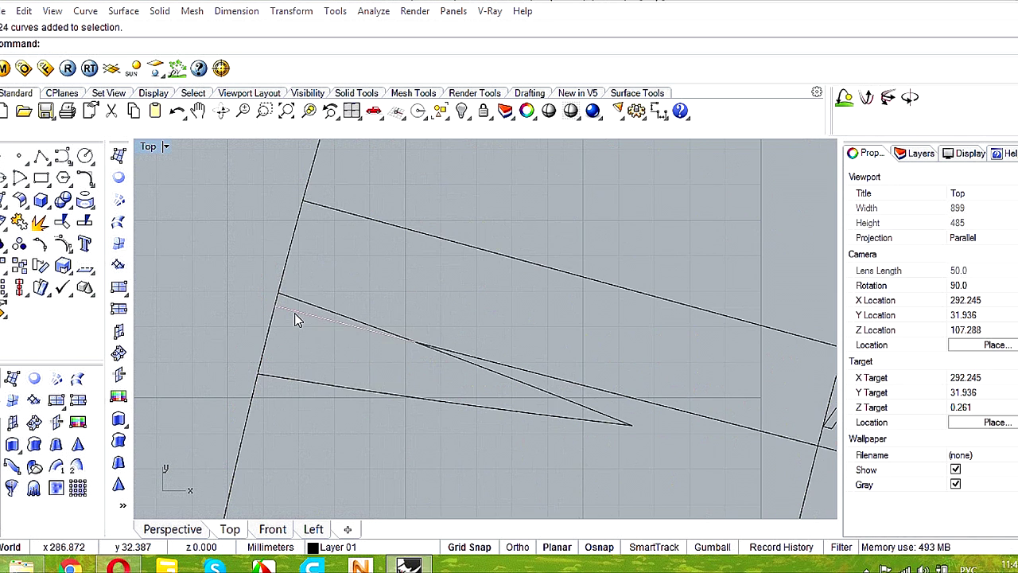
left_click(294, 312)
key("Delete")
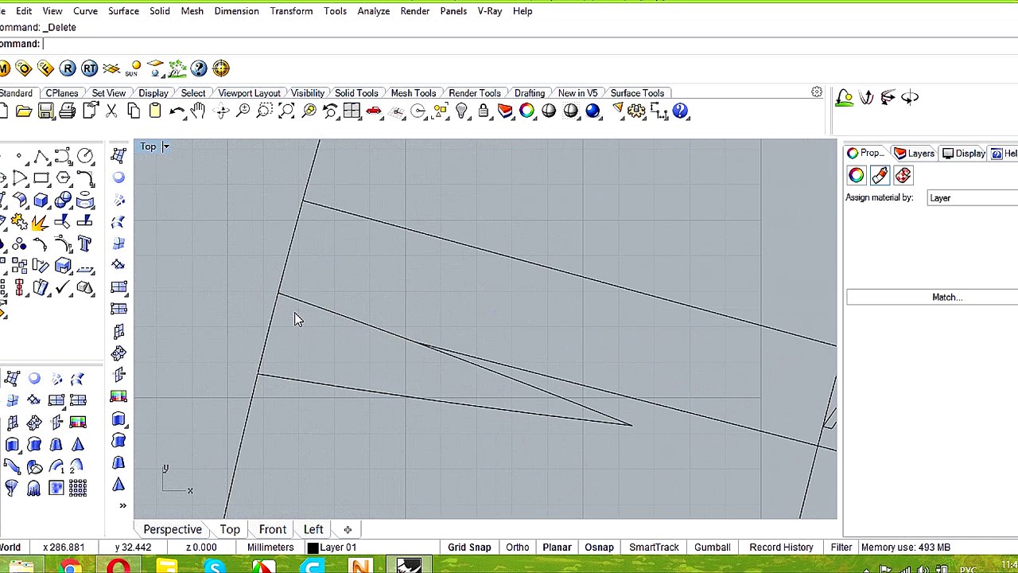
- Delete the stray line segment inside the pointed marking beside the strip with the upside-down lettering
scroll(295, 318, "down", 6)
right_click_drag(360, 240, 330, 447)
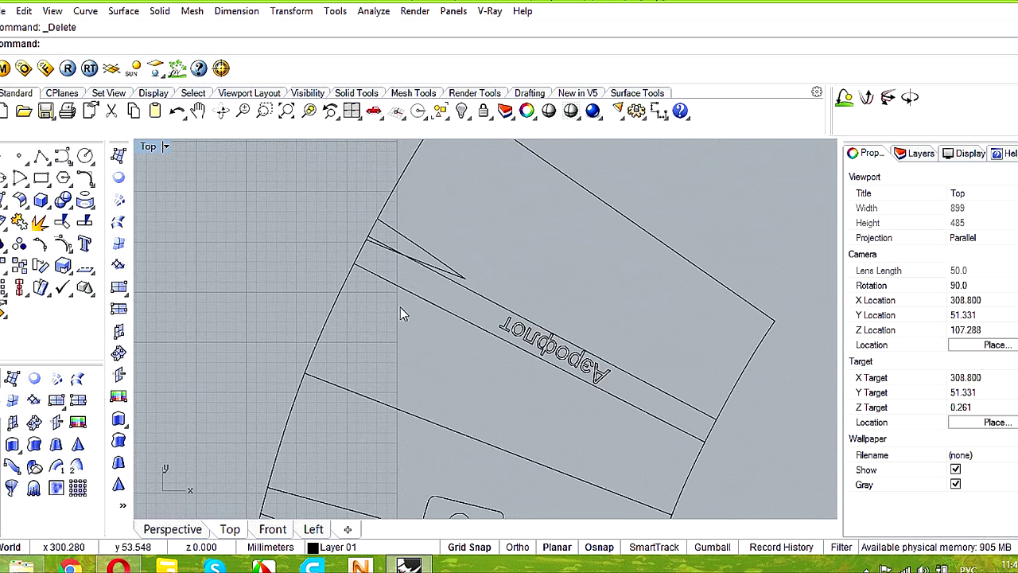
scroll(374, 247, "up", 3)
left_click(368, 239)
key("Return")
key("Delete")
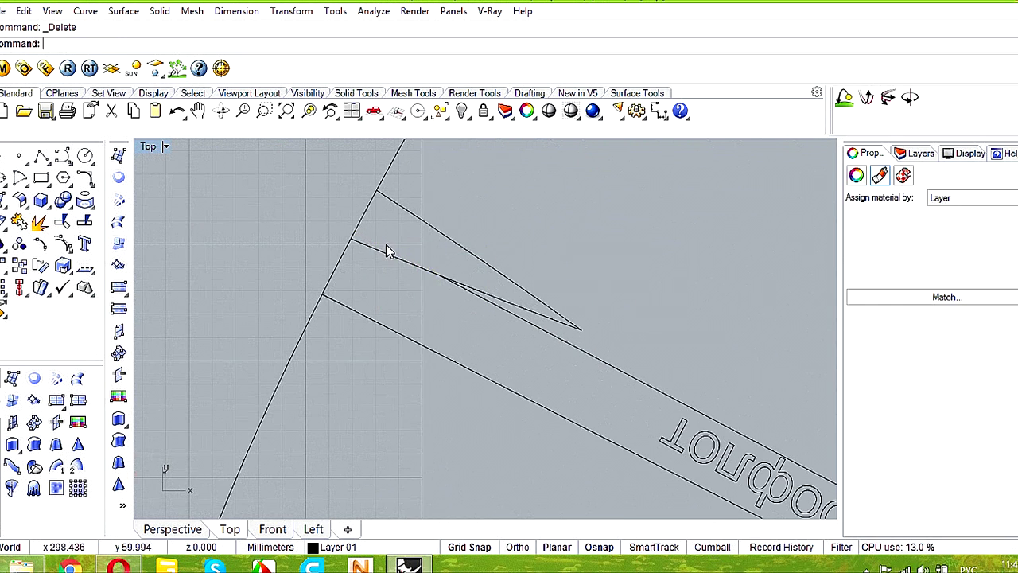
- Check the curves of the pointed marking, strip edges and upside-down lettering for overlapping duplicates
left_click(548, 323)
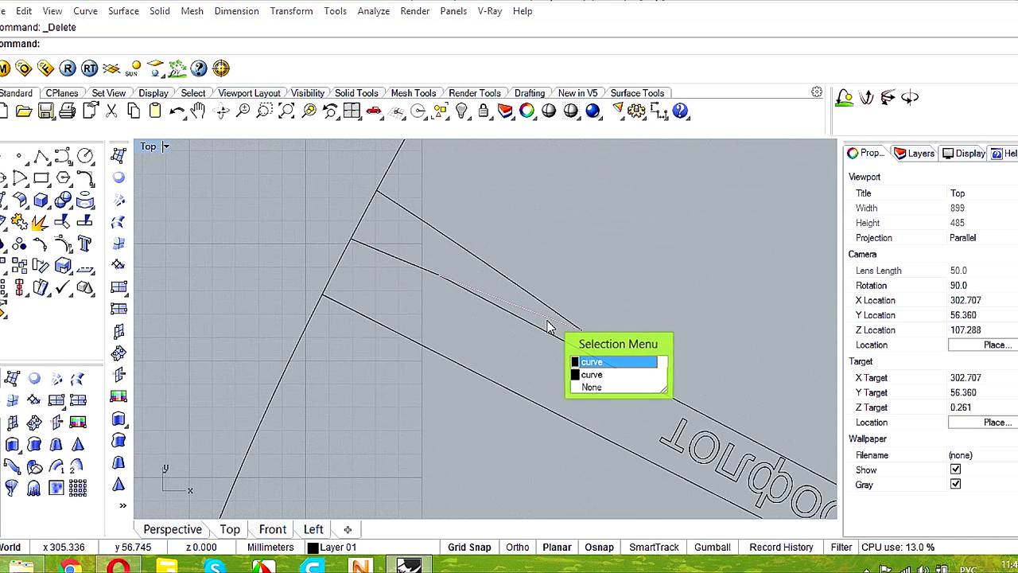
left_click(547, 318)
left_click(547, 308)
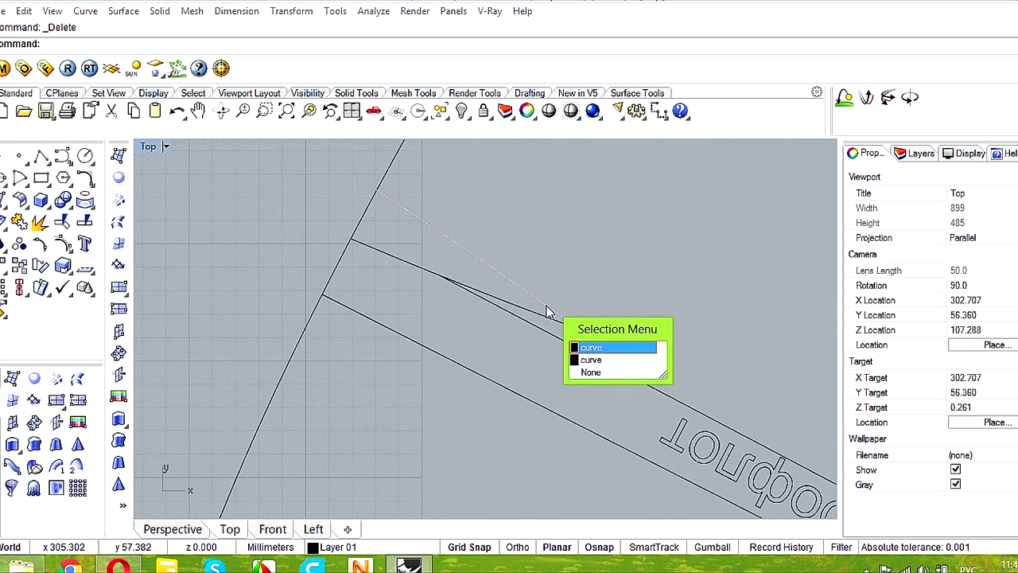
key("Escape")
left_click(549, 344)
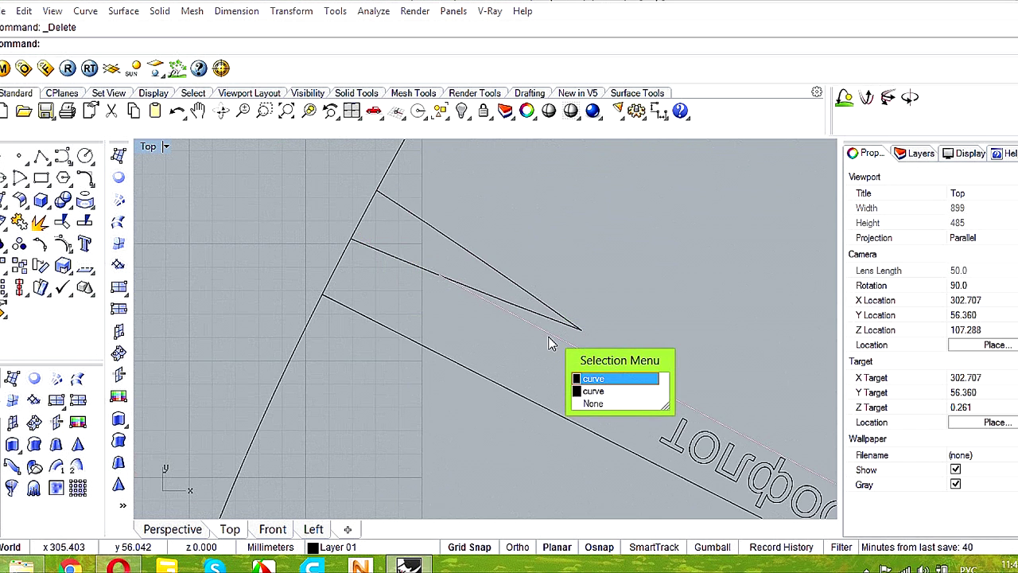
key("Escape")
left_click(535, 405)
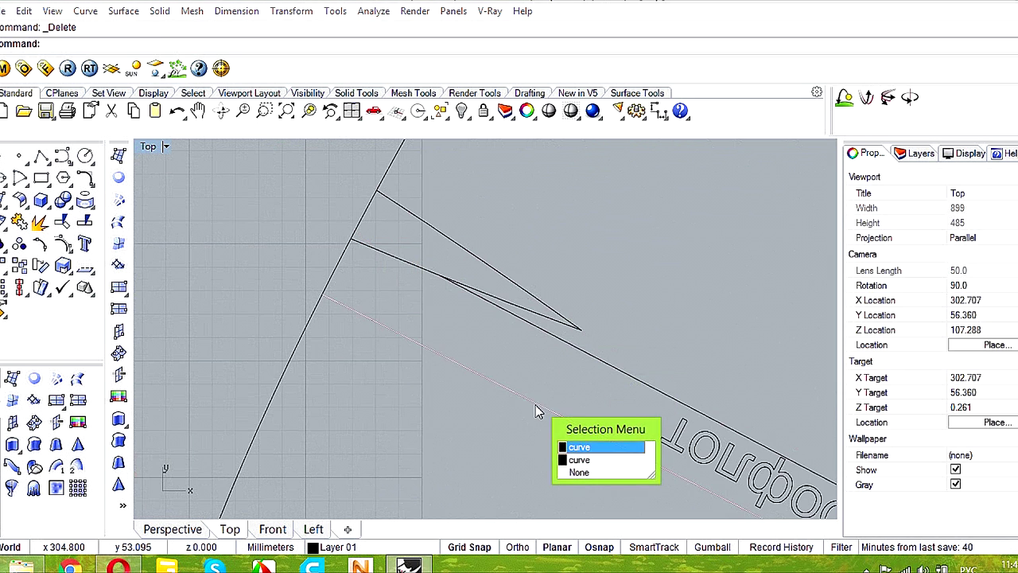
key("Escape")
left_click(413, 272)
key("Escape")
scroll(471, 341, "down", 3)
scroll(486, 310, "up", 5)
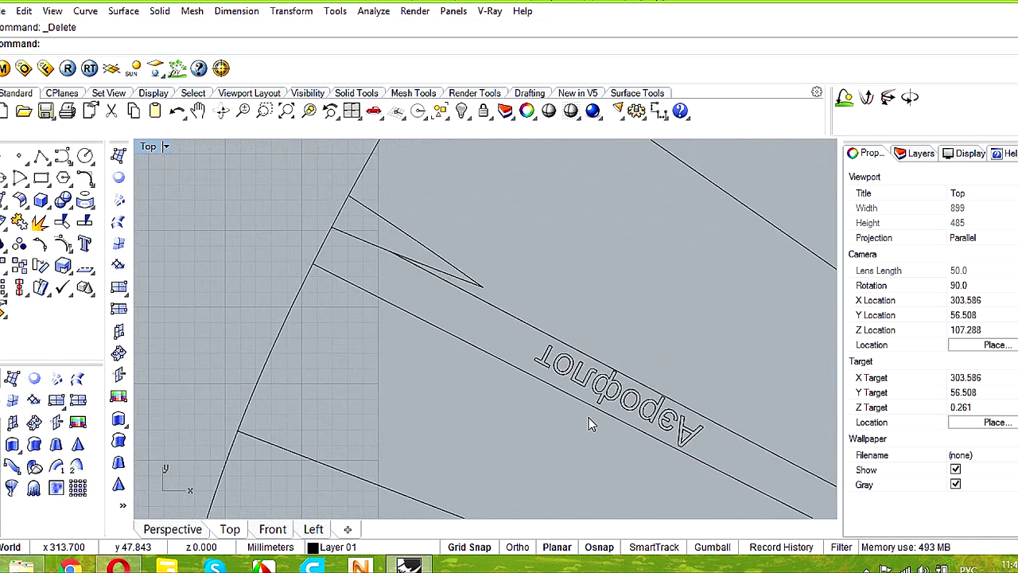
left_click(491, 273)
key("Escape")
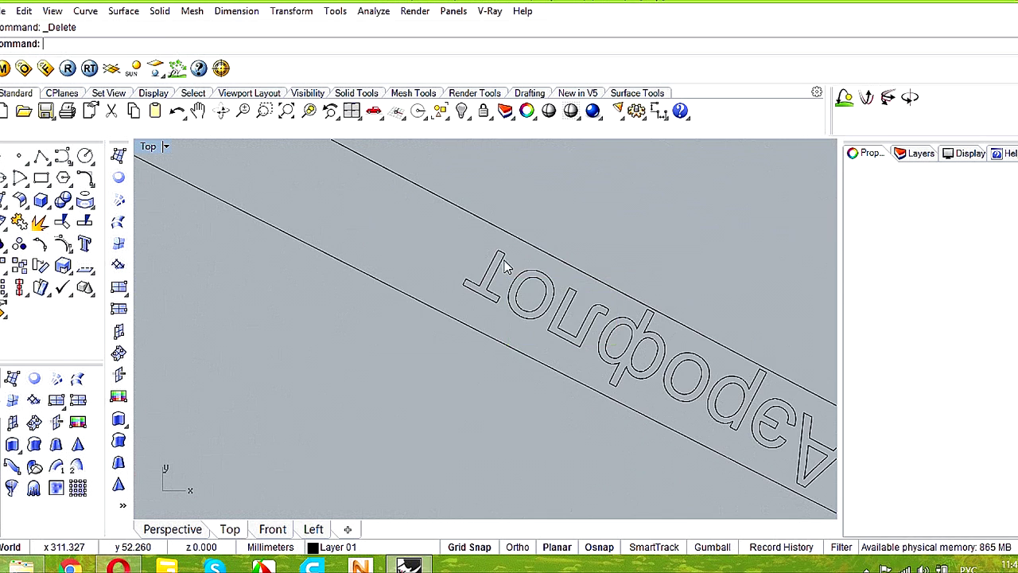
- Delete overlapping duplicate curves one by one in the upside-down lettering, starting at the letter "т"
scroll(499, 257, "up", 2)
left_click(500, 255)
left_click(498, 265)
key("Delete")
left_click(500, 275)
left_click(497, 286)
left_click(494, 337)
left_click(498, 342)
key("Delete")
left_click(498, 343)
left_click(488, 349)
key("Delete")
left_click(484, 347)
left_click(485, 347)
key("Delete")
left_click(430, 309)
left_click(438, 318)
scroll(444, 326, "down", 8)
key("Delete")
- Undo the curve deletions and the removal of the source pattern surfaces
scroll(480, 351, "down", 4)
scroll(499, 305, "down", 4)
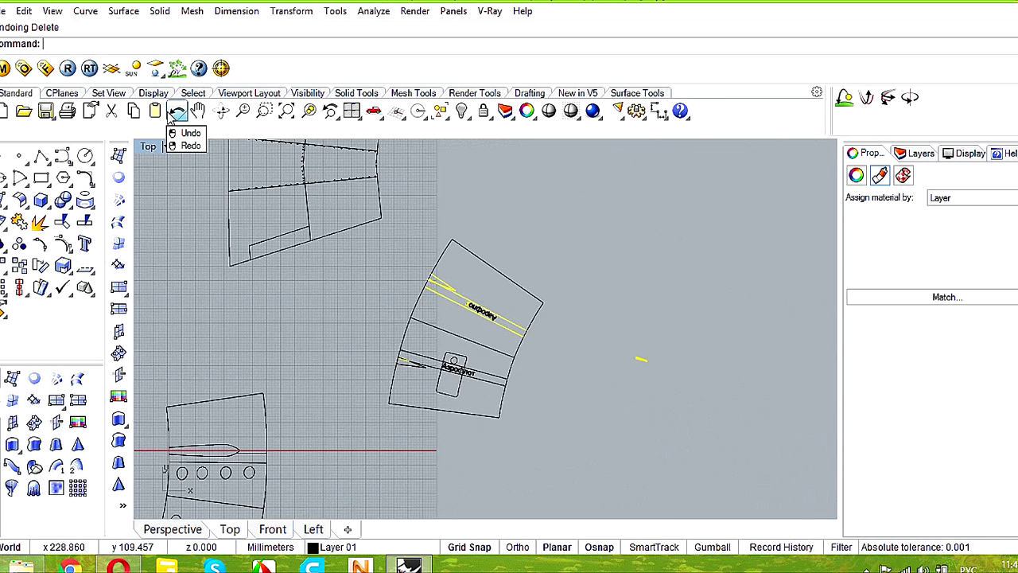
left_click(566, 304)
- Delete the surfaces filling the letters "т", "о" and "л" in the upright "Аэрофлот" lettering on the source pattern
scroll(674, 413, "up", 5)
scroll(675, 413, "up", 10)
left_click(653, 312)
key("Delete")
left_click(518, 353)
key("Delete")
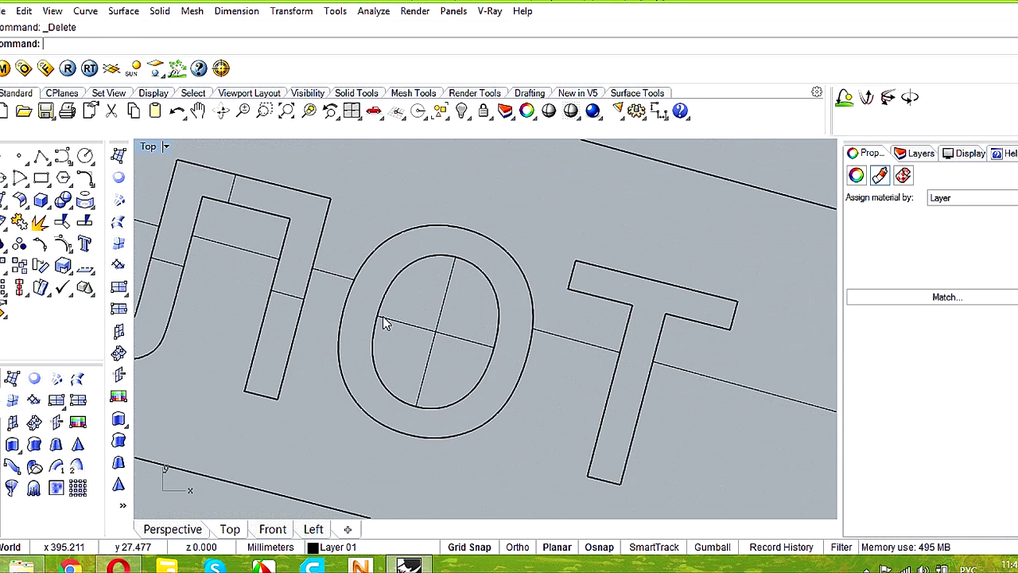
left_click(295, 296)
key("Delete")
scroll(303, 311, "down", 8)
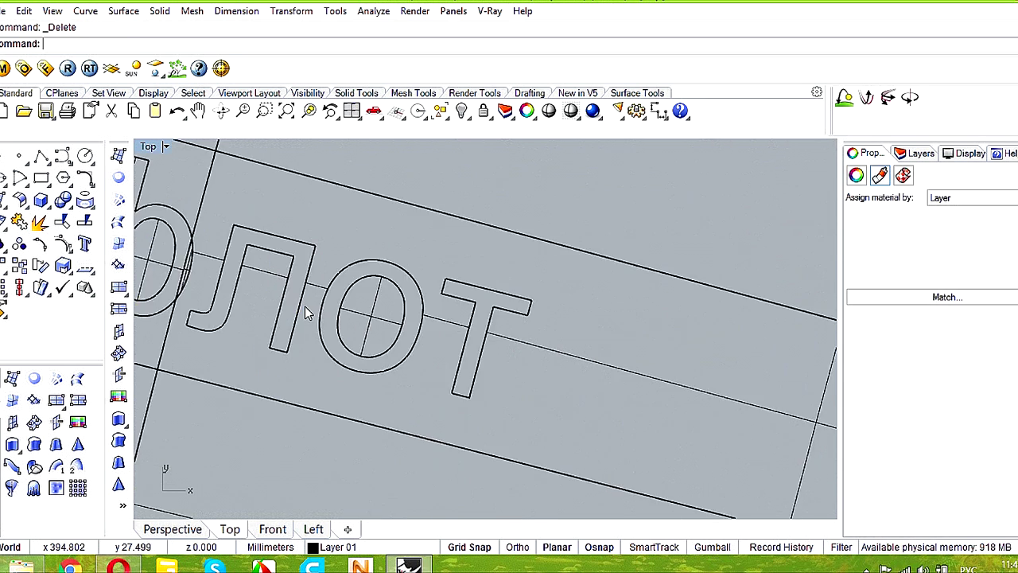
- Delete the surfaces filling the letters "ф" and "о" in the middle of the upright lettering
scroll(373, 367, "up", 5)
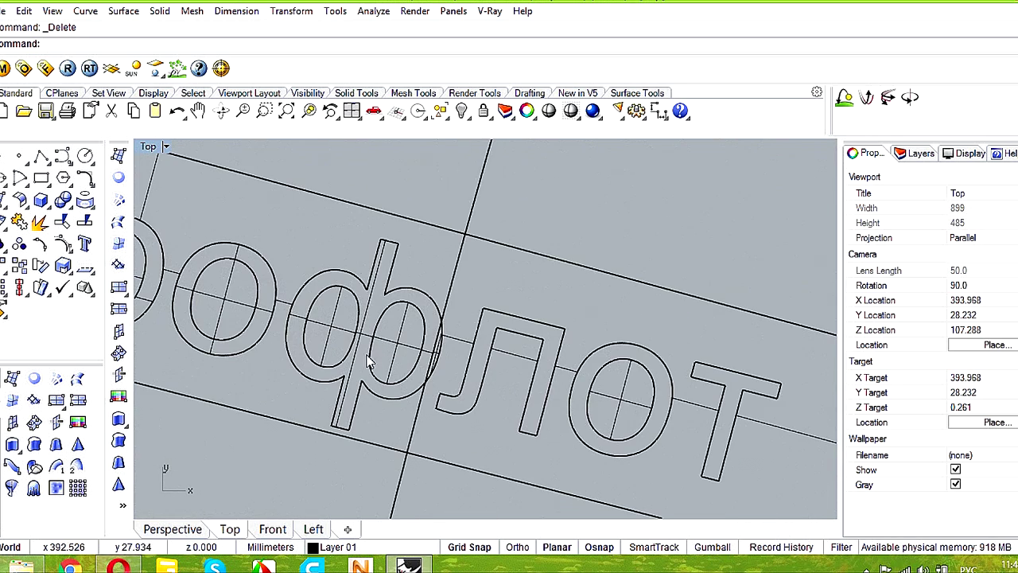
left_click(370, 306)
key("Delete")
scroll(350, 309, "down", 4)
scroll(318, 310, "up", 4)
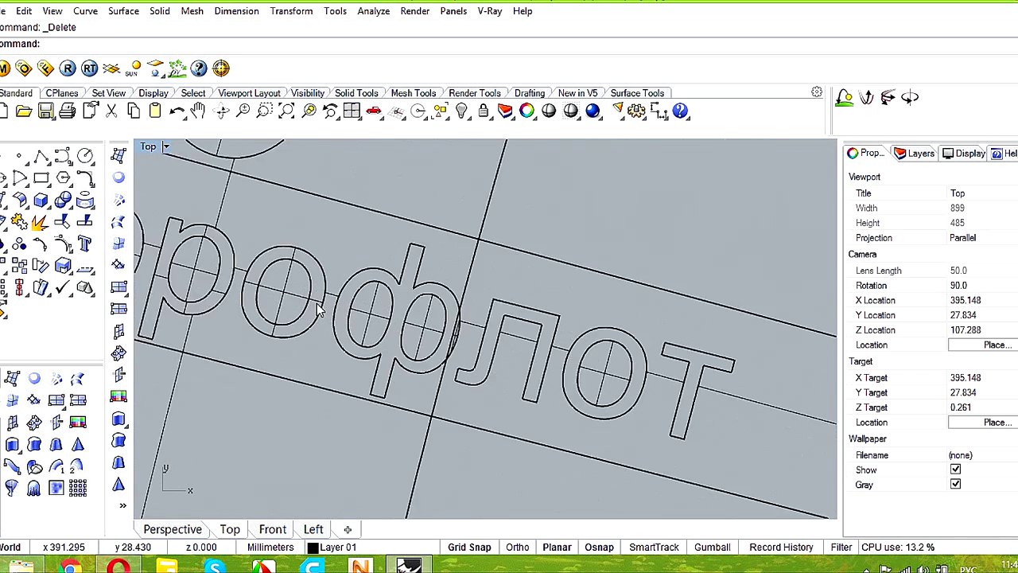
scroll(318, 311, "up", 1)
left_click(292, 247)
key("Delete")
scroll(305, 260, "down", 8)
- Delete the remaining surfaces filling the letters "р", "э" and "А" of the upright lettering
right_click_drag(305, 263, 450, 391)
scroll(398, 374, "up", 4)
left_click(402, 364)
key("Delete")
left_click(429, 263)
key("Delete")
left_click(312, 342)
key("Delete")
left_click(237, 302)
key("Delete")
scroll(379, 402, "down", 3)
scroll(379, 402, "down", 5)
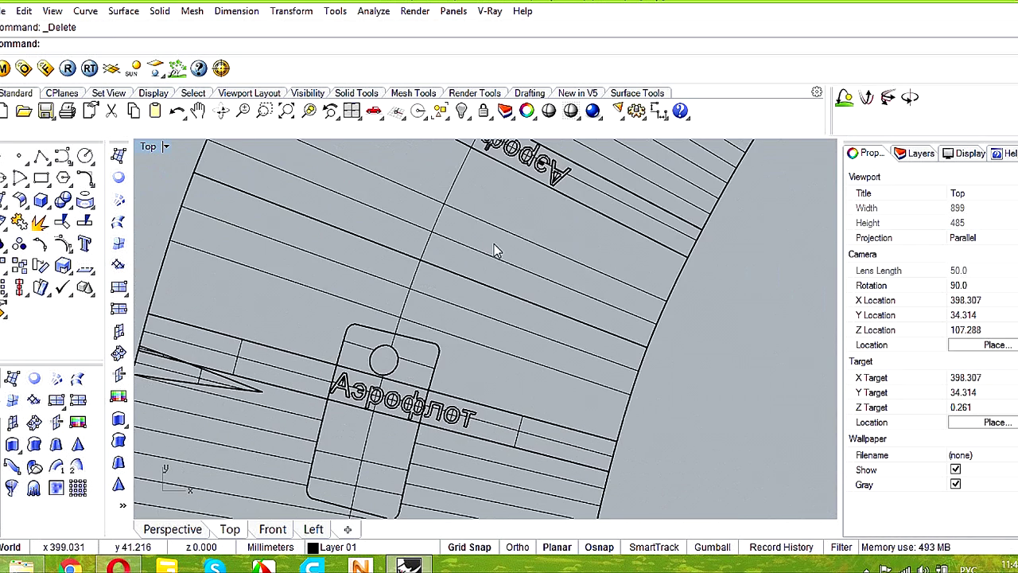
- Delete the surfaces filling the letters "т", "о", "л" and "ф" in the upside-down "Аэрофлот" lettering
scroll(271, 386, "up", 5)
scroll(347, 409, "down", 5)
right_click_drag(571, 288, 404, 439)
scroll(404, 373, "up", 11)
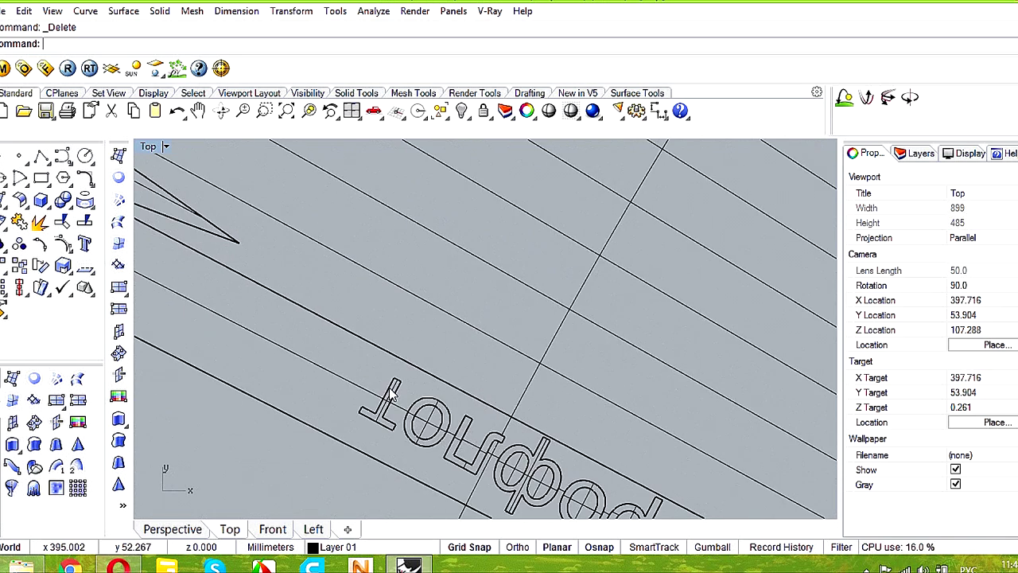
scroll(392, 400, "up", 4)
left_click(409, 416)
key("Escape")
left_click(469, 450)
key("Escape")
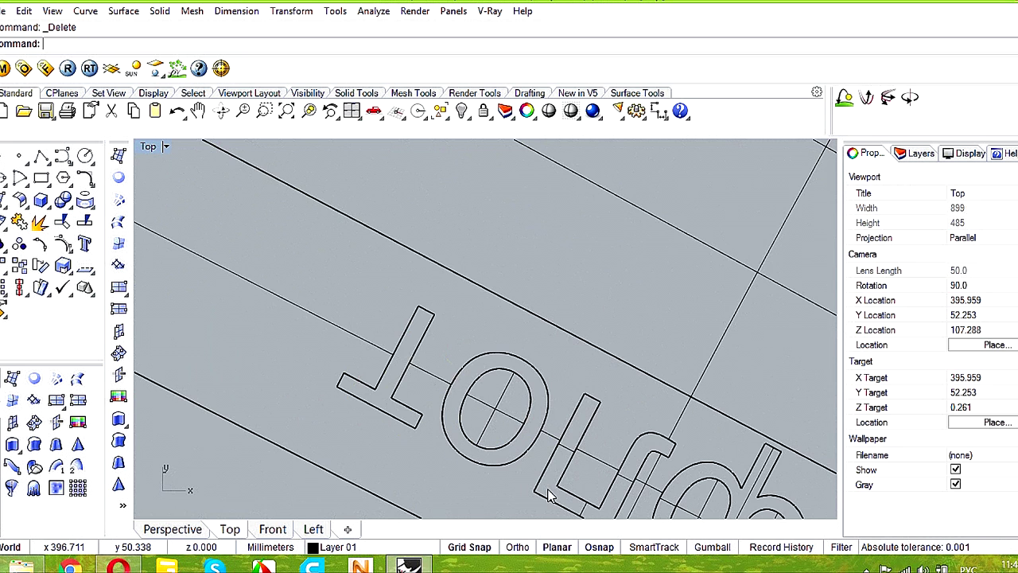
left_click(586, 509)
key("Escape")
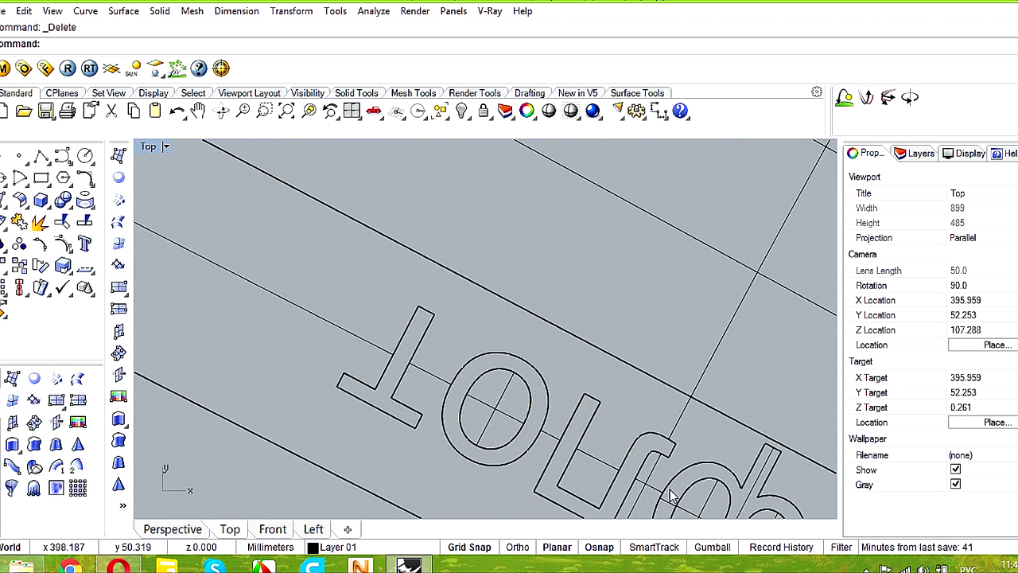
left_click(667, 503)
key("Delete")
- Delete the surfaces filling the letters "о", "р", "э" and "А" to finish clearing the upside-down lettering
right_click_drag(665, 444, 442, 258)
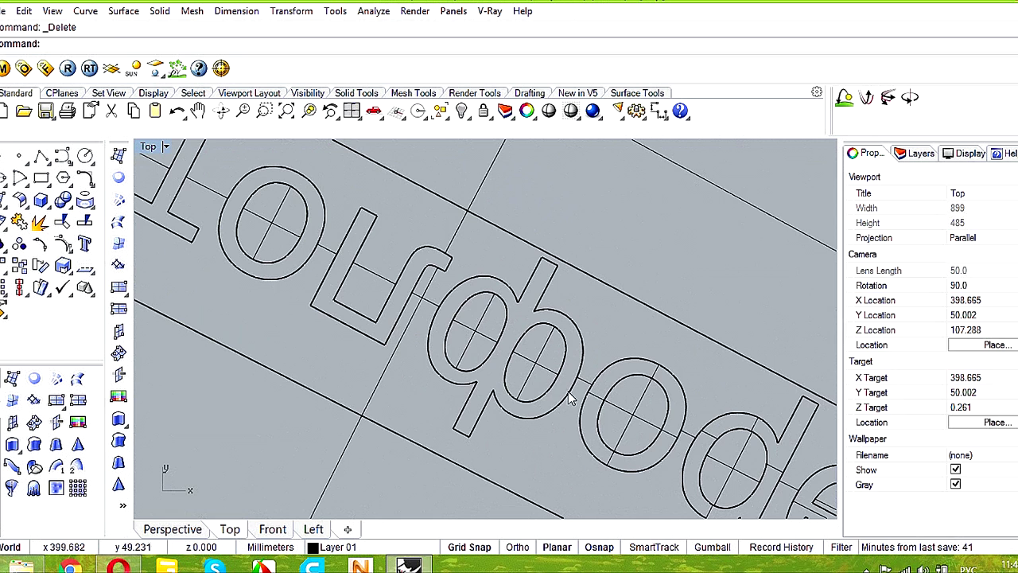
left_click(600, 398)
key("Delete")
left_click(716, 442)
key("Delete")
right_click_drag(765, 469, 515, 302)
left_click(559, 325)
key("Escape")
scroll(673, 402, "up", 2)
left_click(646, 393)
key("Delete")
- Create silhouette curves from all surfaces of the lettered section pattern and move the curves horizontally clear of the surfaces
scroll(649, 391, "down", 20)
scroll(661, 414, "up", 10)
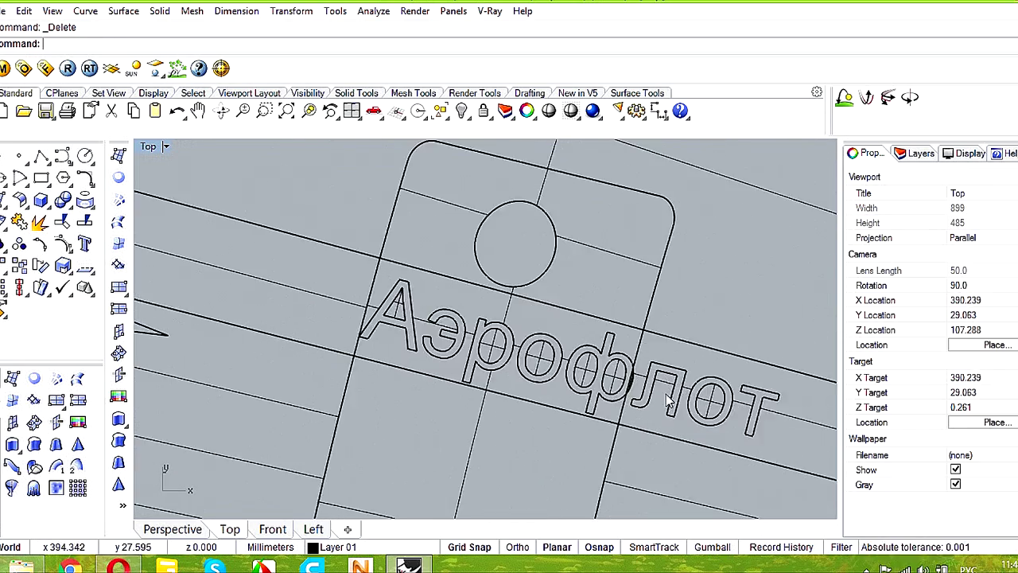
scroll(668, 402, "up", 1)
scroll(386, 338, "down", 8)
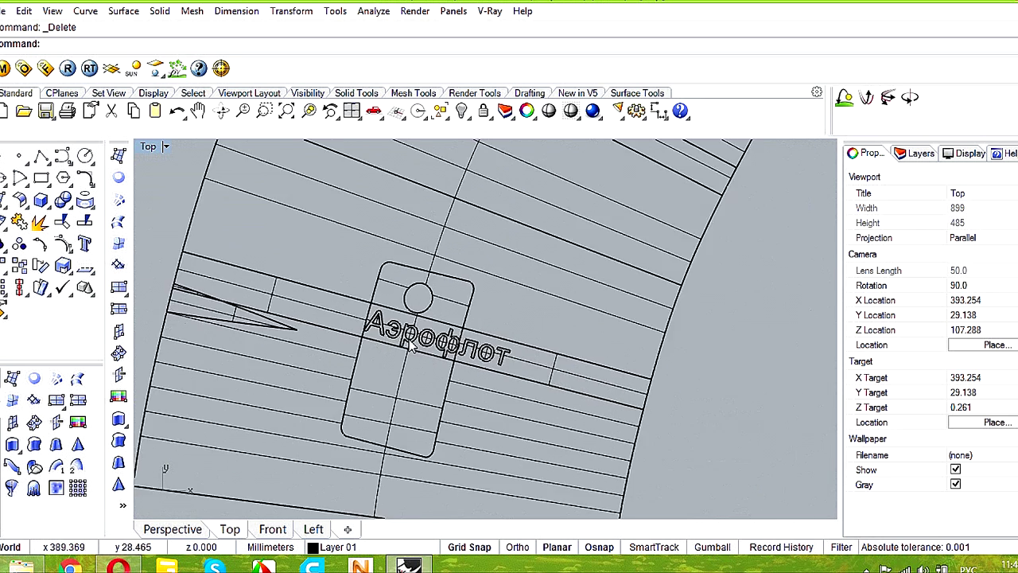
left_click_drag(378, 417, 374, 412)
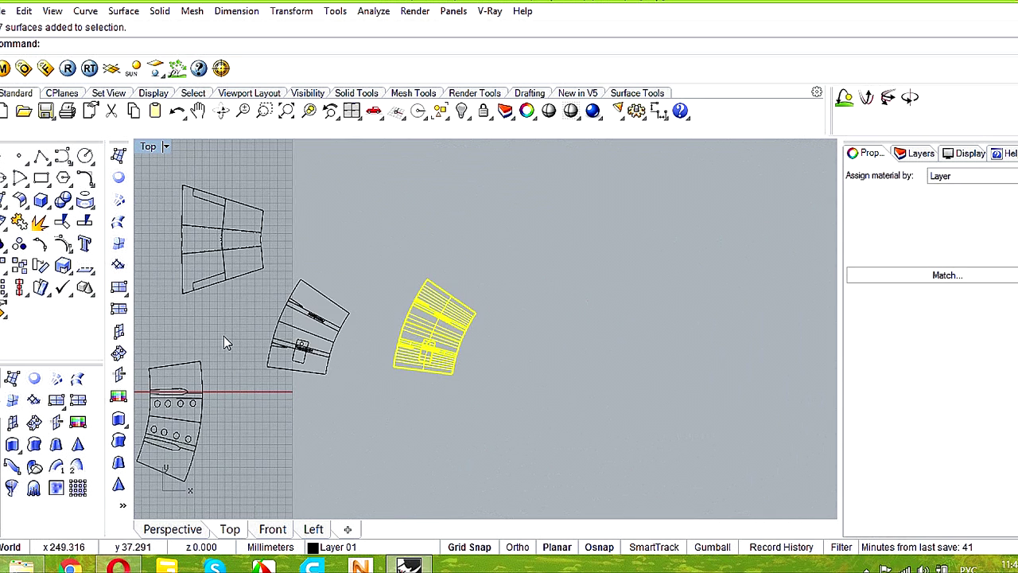
left_click(91, 210)
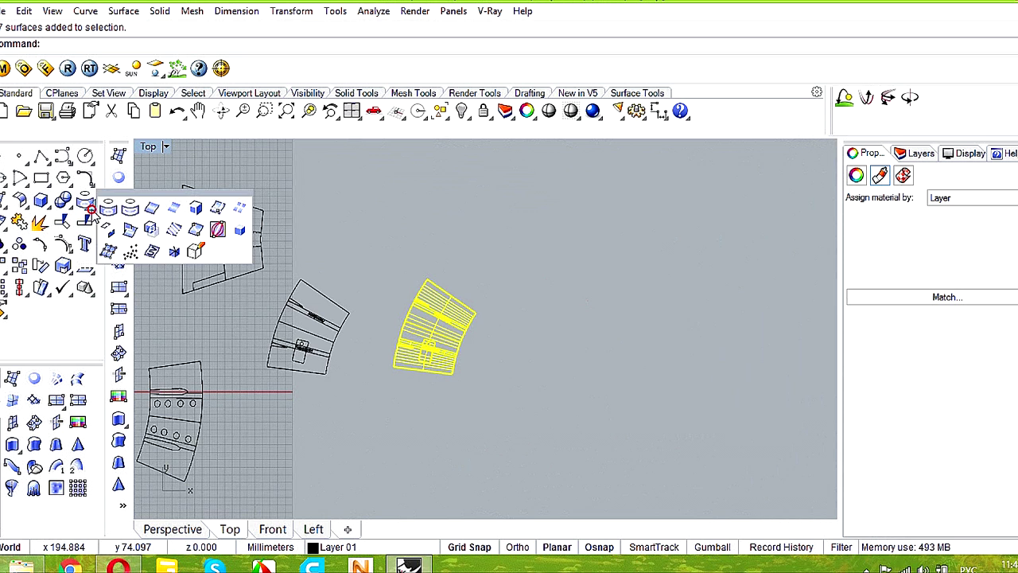
left_click(239, 231)
scroll(459, 330, "up", 4)
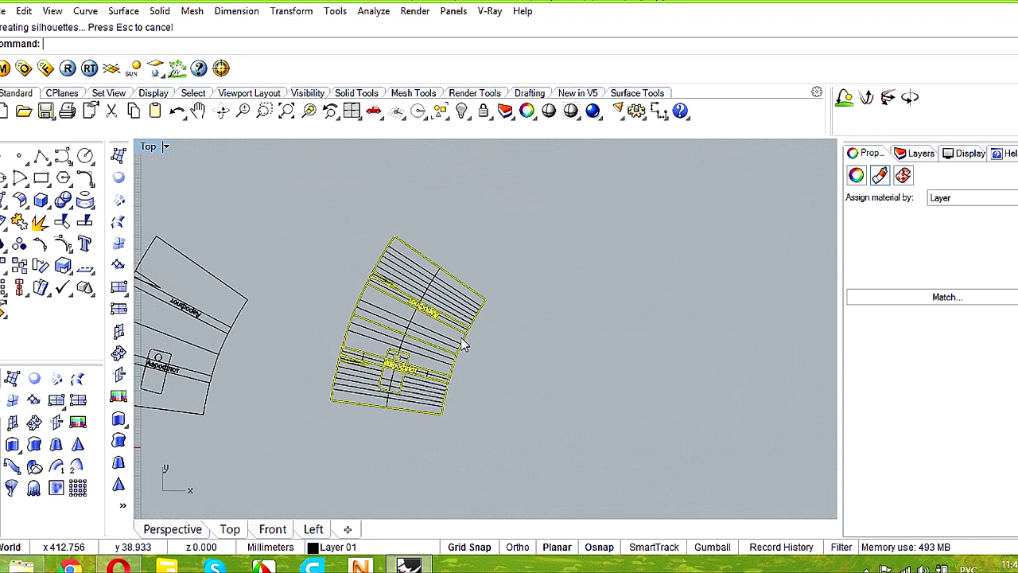
left_click_drag(523, 350, 667, 350)
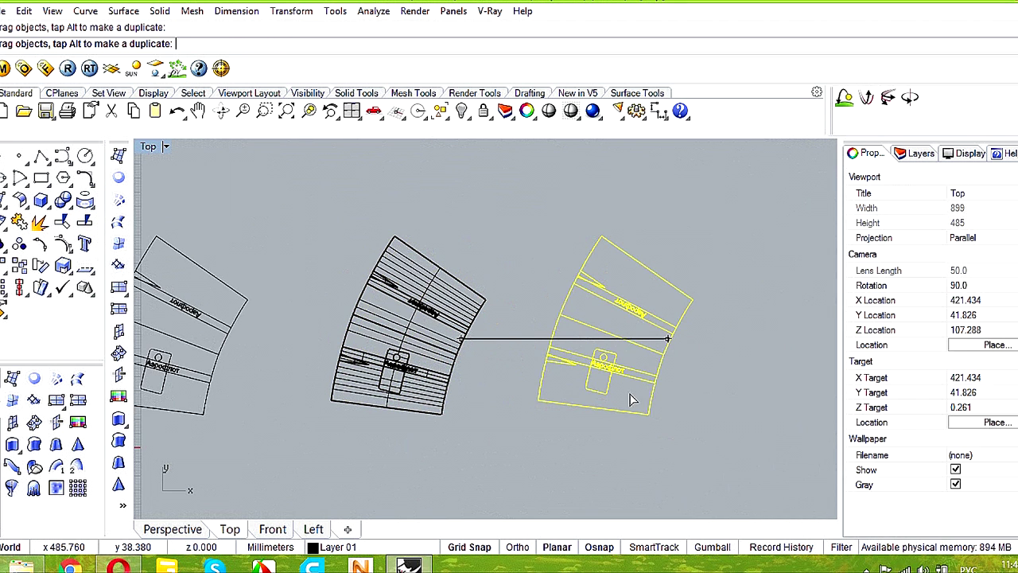
left_click(629, 421)
- Delete the duplicate upper edge curve of the strip with the upside-down lettering and check its lower edge for overlap
scroll(675, 329, "up", 4)
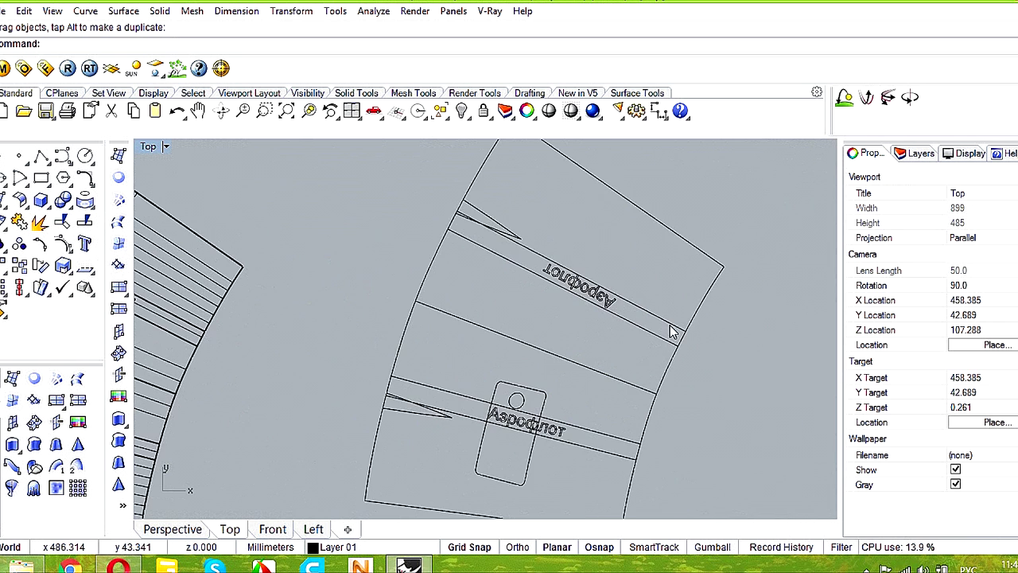
scroll(587, 311, "up", 6)
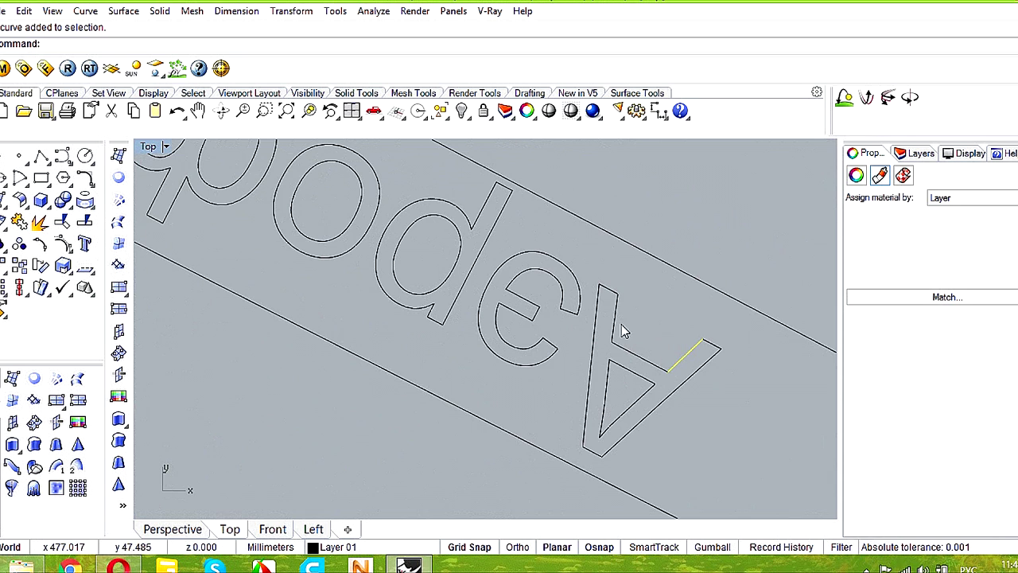
scroll(620, 334, "down", 3)
left_click(653, 332)
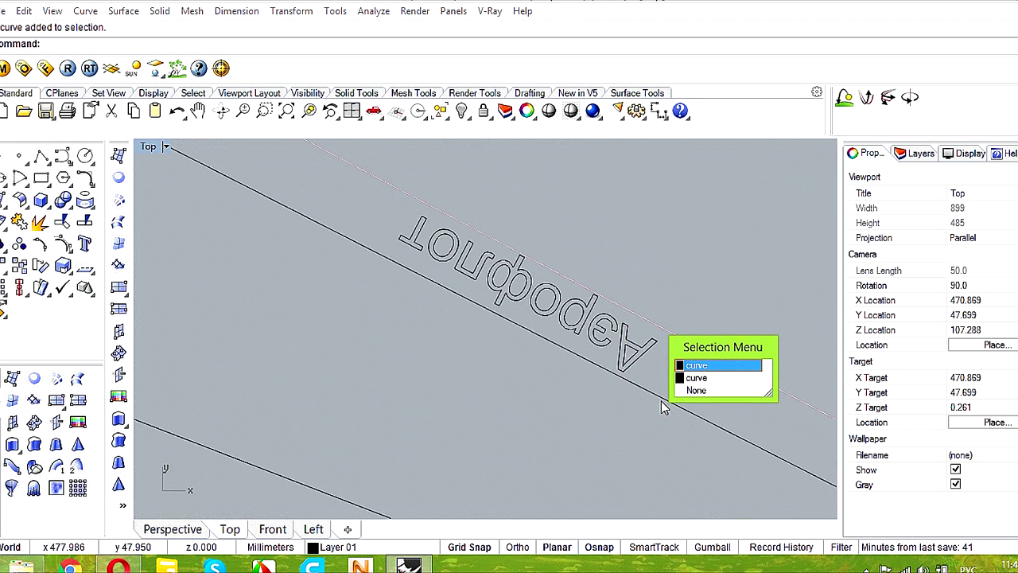
left_click(699, 367)
key("Home")
key("Delete")
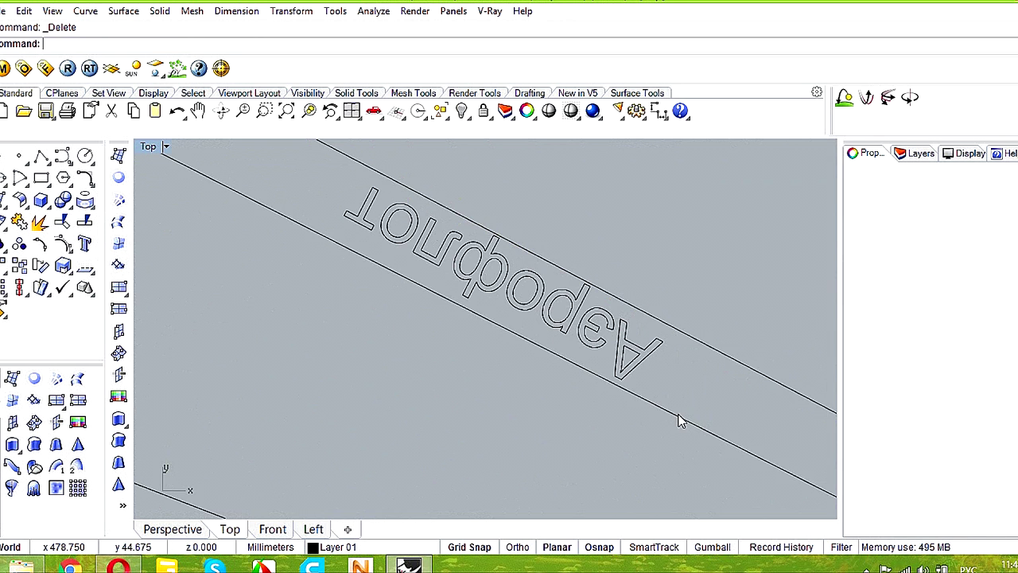
left_click(677, 421)
key("Escape")
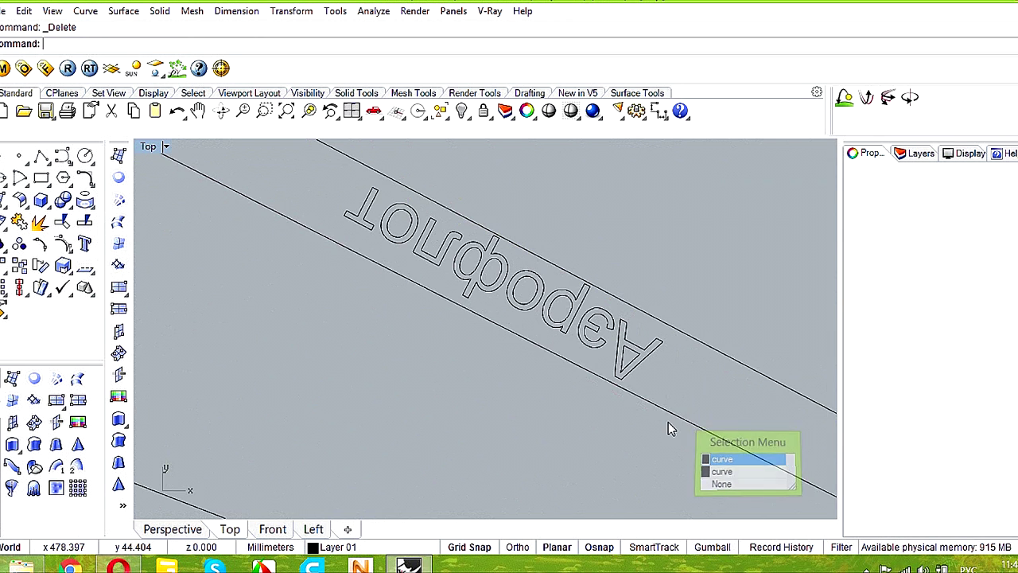
- Explode the curves of the strip with the upside-down lettering and check its letters for overlapping duplicates
scroll(668, 422, "down", 5)
left_click_drag(569, 435, 570, 436)
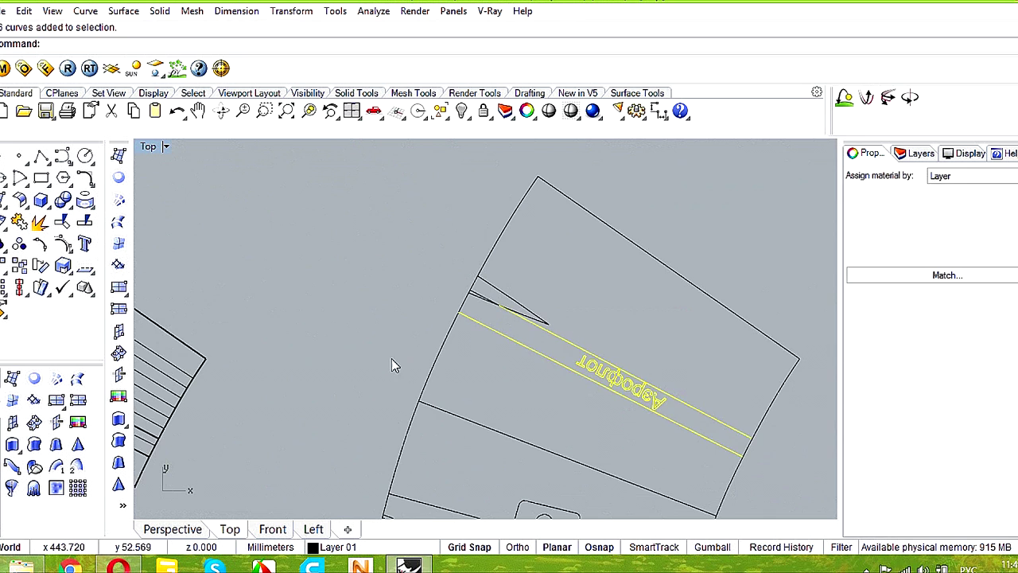
left_click(36, 227)
scroll(666, 408, "up", 5)
left_click(667, 409)
left_click(584, 366)
left_click(504, 334)
scroll(516, 339, "down", 12)
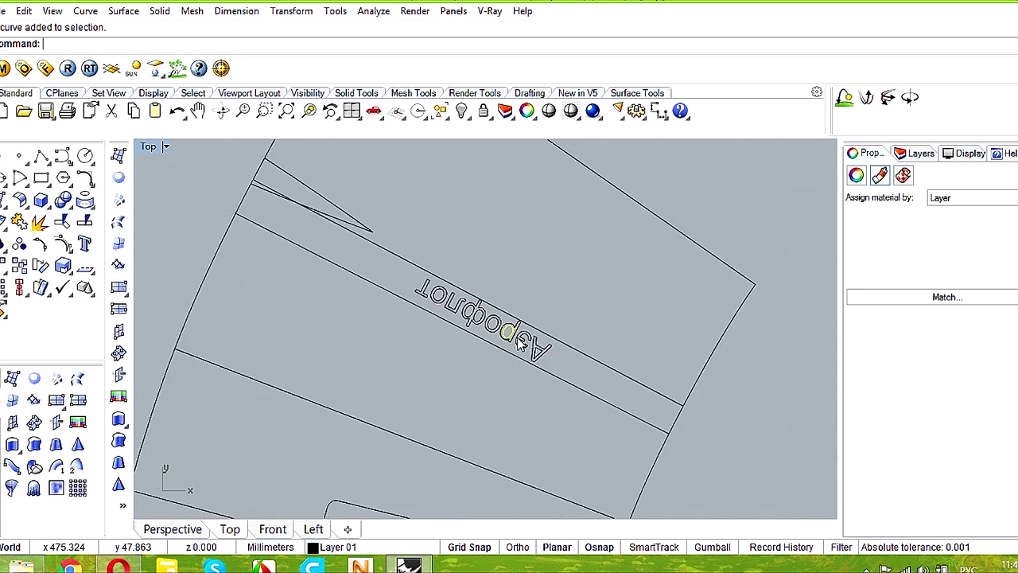
right_click_drag(552, 354, 558, 341)
- Delete the overlapping strip-edge segments inside the pointed marking beside the upside-down lettering
scroll(436, 271, "up", 6)
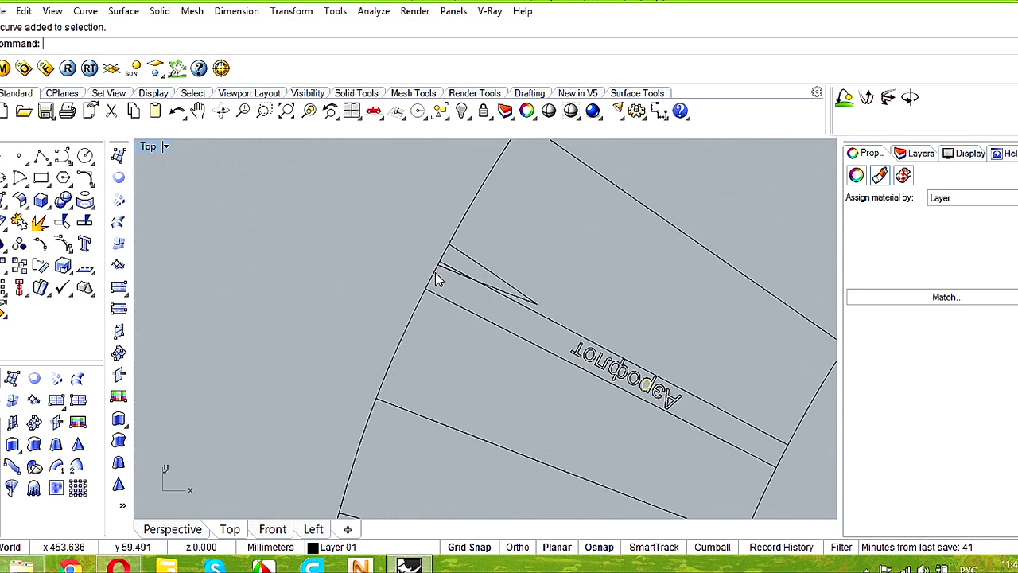
left_click(487, 245)
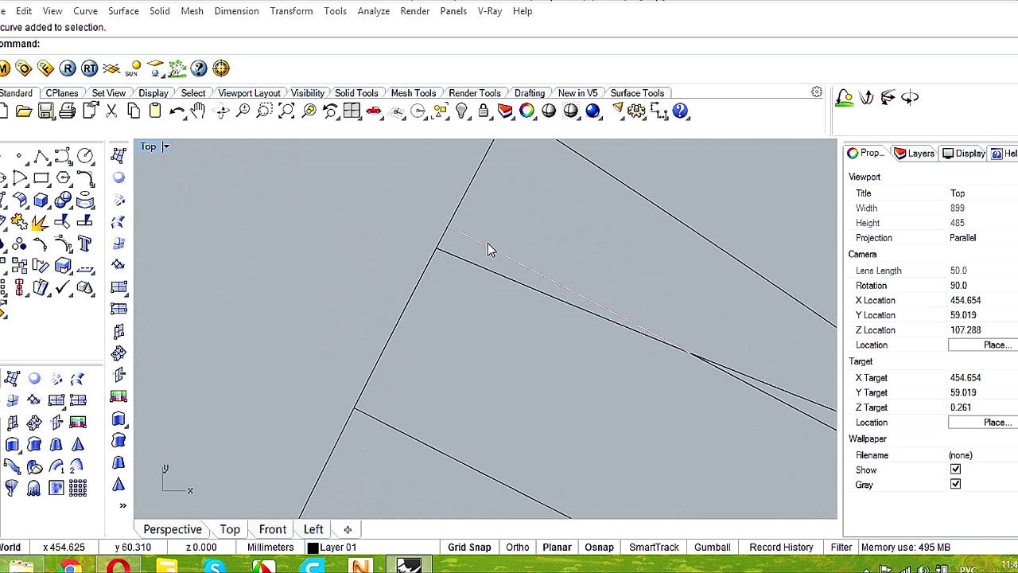
key("Delete")
scroll(489, 246, "down", 5)
left_click(488, 245)
scroll(490, 247, "down", 2)
key("Delete")
scroll(490, 248, "down", 9)
scroll(484, 141, "down", 5)
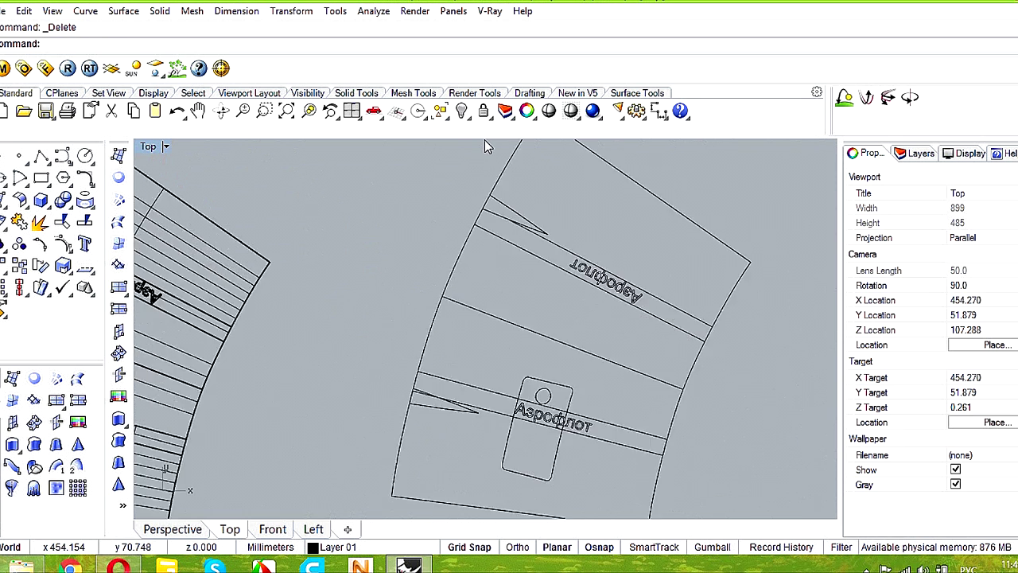
- Select all duplicate objects with the duplicate selection command and delete them from the moved outline
left_click(440, 110)
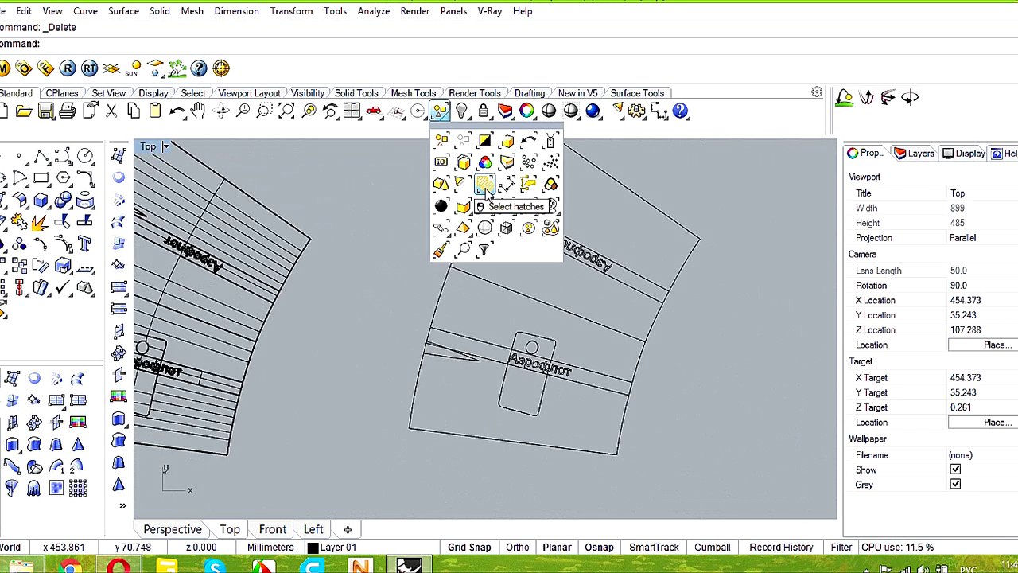
left_click(463, 162)
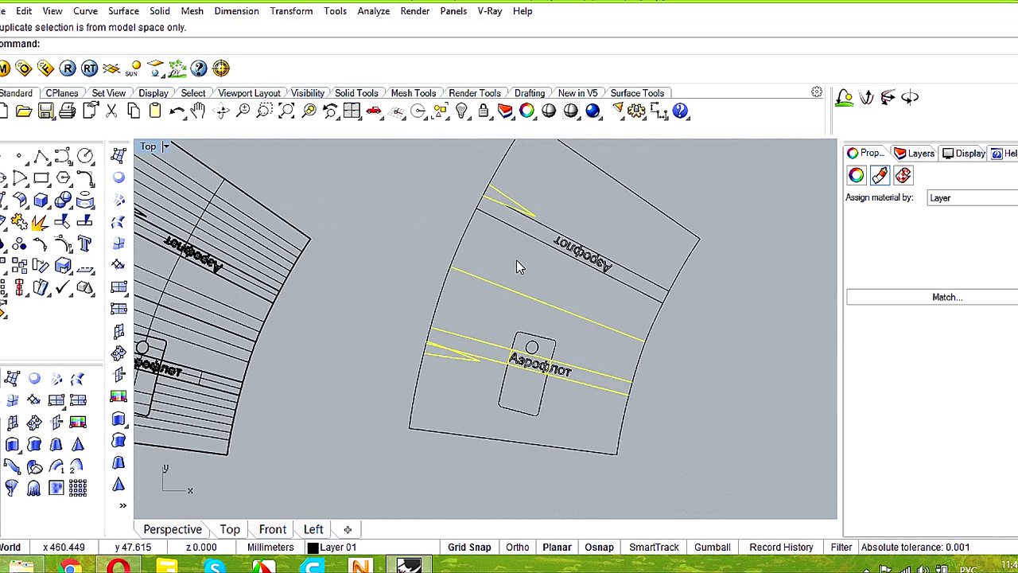
scroll(544, 328, "up", 3)
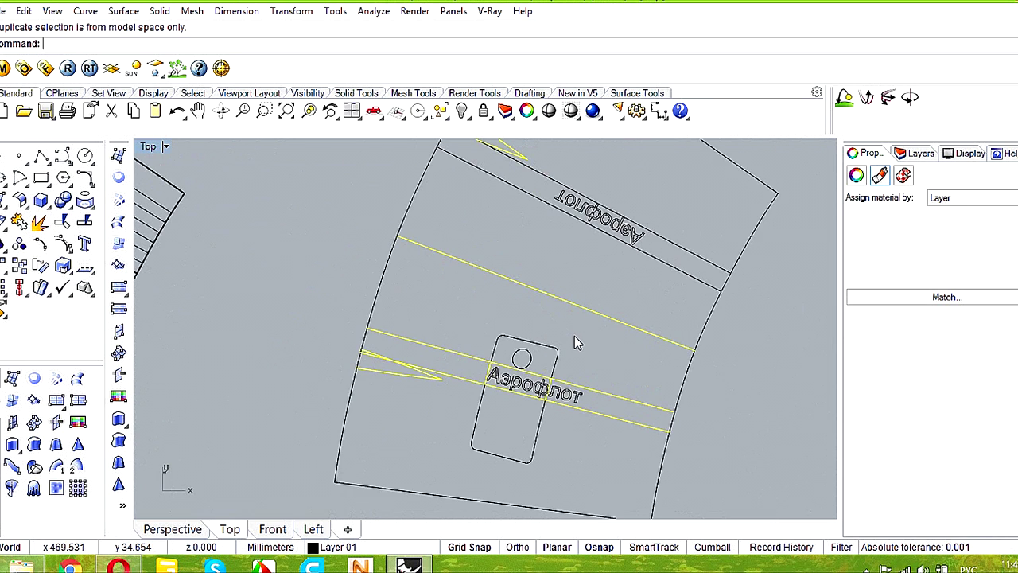
scroll(602, 342, "up", 2)
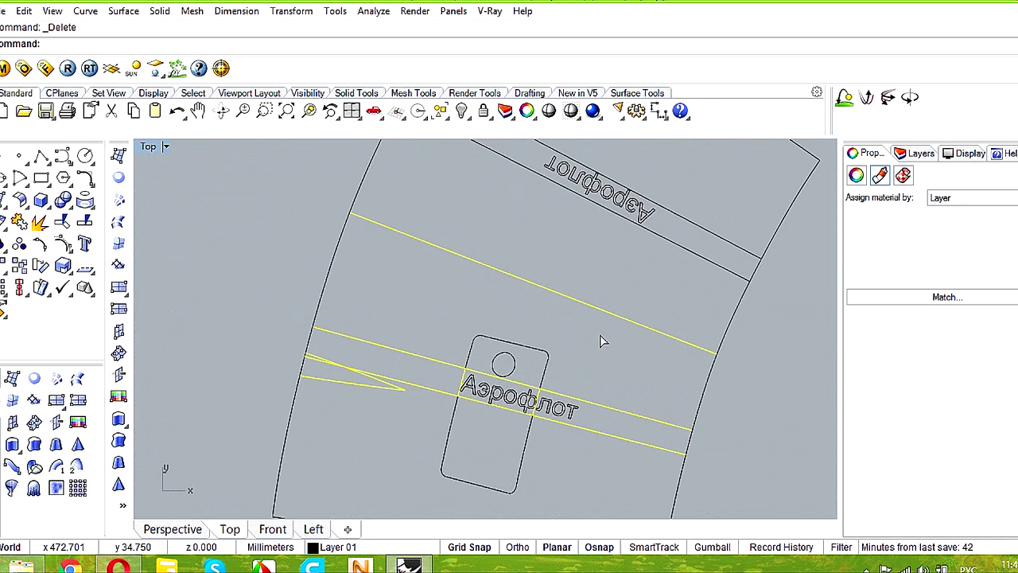
left_click(602, 341)
left_click(606, 312)
- Delete the stray strip-edge segment inside the pointed marking beside the upright lettering and check the marking's edge
left_click(434, 360)
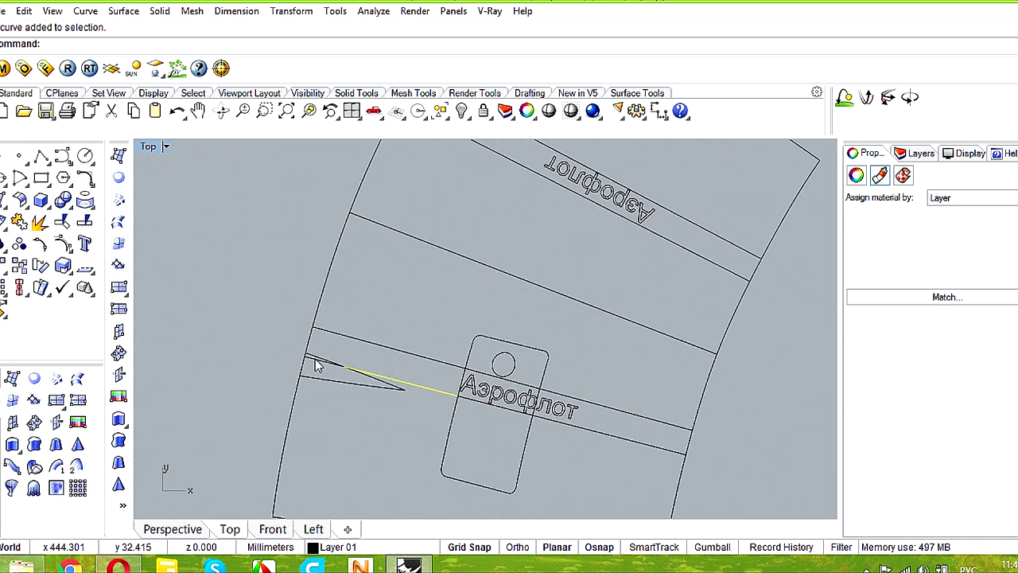
key("Delete")
left_click(390, 382)
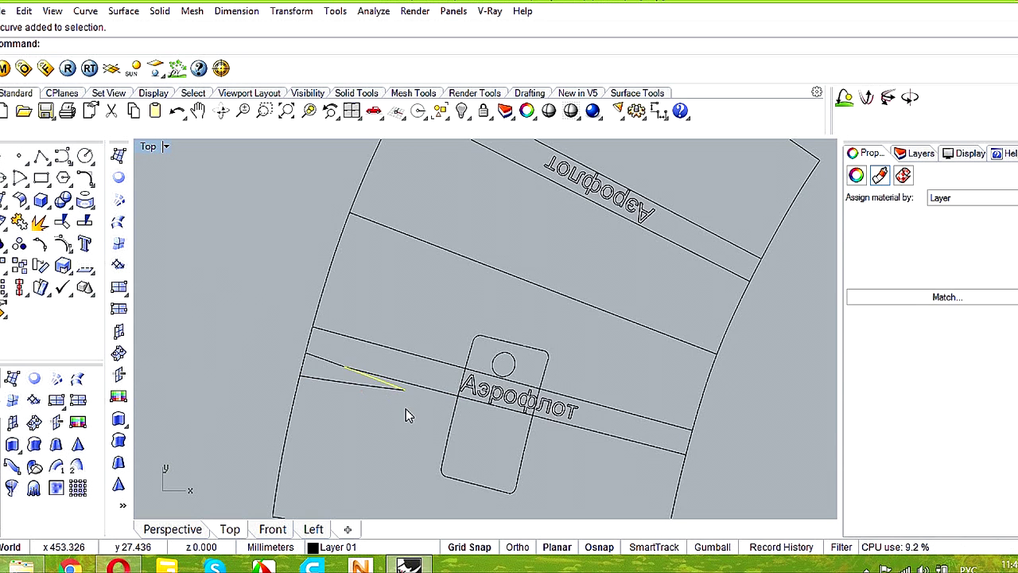
key("Escape")
scroll(409, 407, "down", 6)
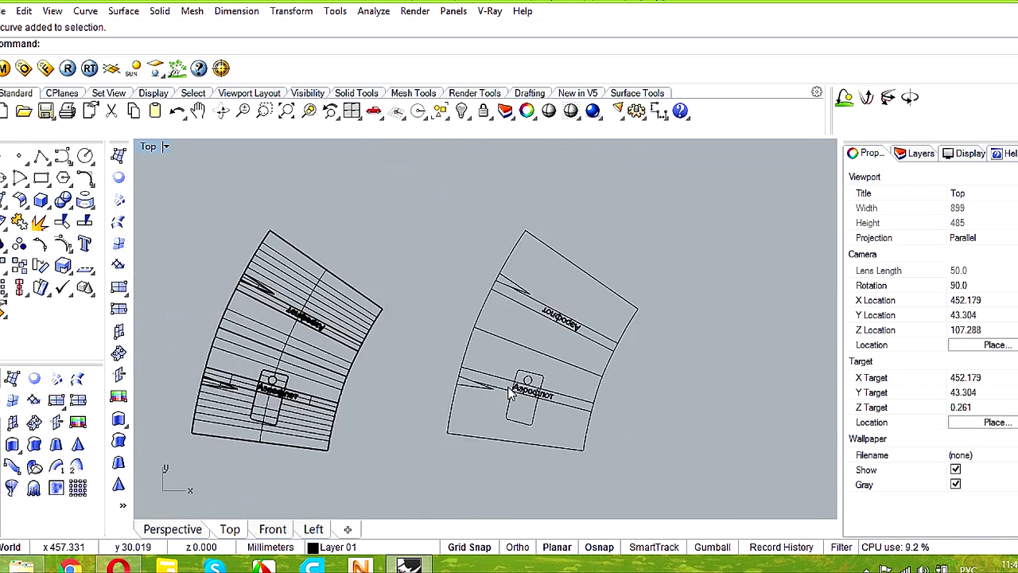
- Delete the source pattern surfaces beside the cleaned outline
scroll(509, 390, "down", 2)
left_click_drag(316, 424, 313, 451)
key("Delete")
- Examine the riveted and windowed flat patterns for leftover curves, and switch to the perspective view of the aircraft
scroll(541, 422, "up", 2)
scroll(540, 415, "up", 12)
scroll(550, 330, "down", 8)
right_click_drag(400, 319, 751, 342)
scroll(673, 341, "down", 6)
right_click_drag(266, 325, 356, 329)
scroll(356, 328, "up", 8)
right_click_drag(360, 268, 519, 501)
scroll(466, 276, "up", 2)
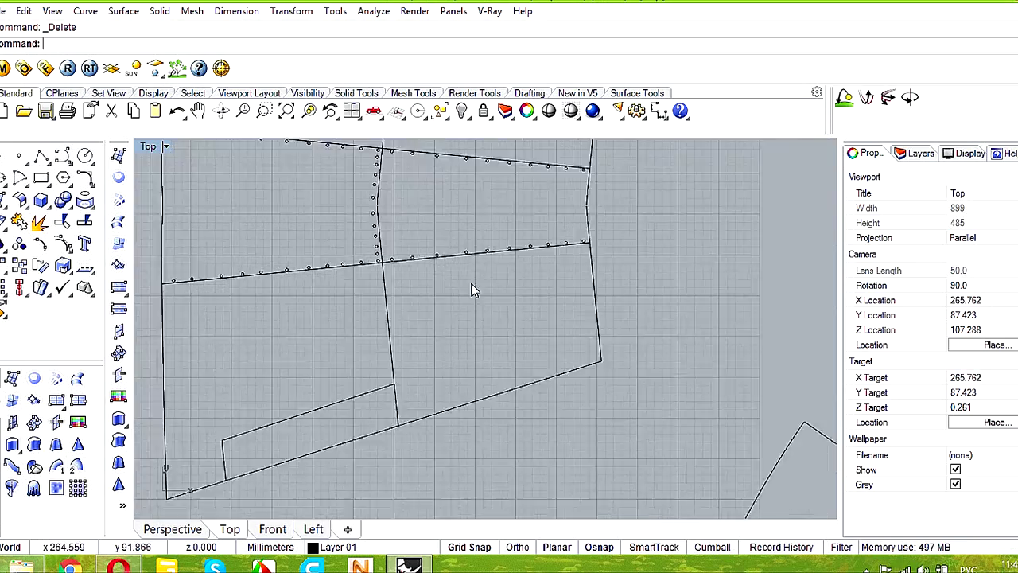
scroll(477, 318, "down", 5)
scroll(414, 383, "up", 5)
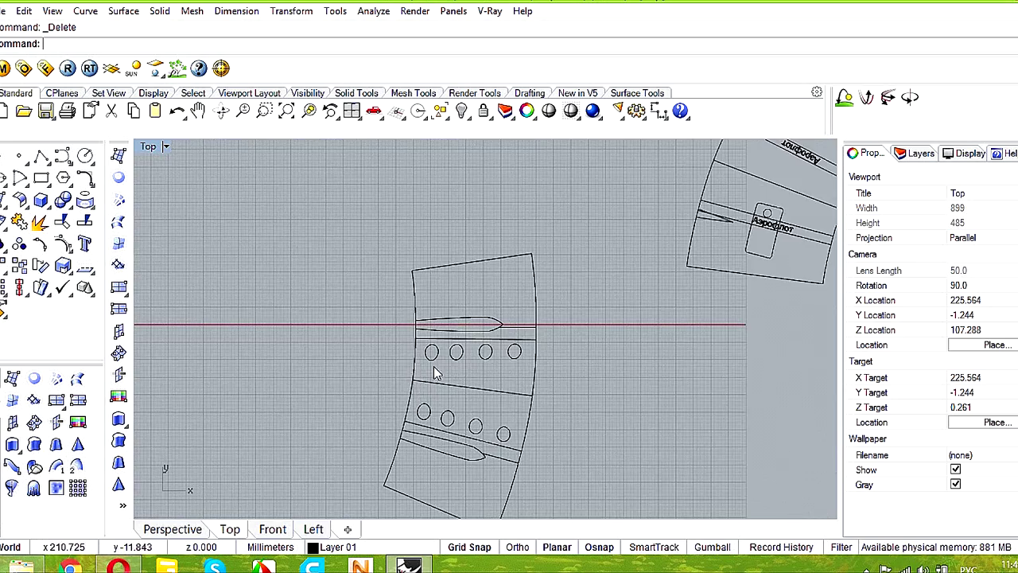
scroll(477, 365, "down", 5)
double_click(148, 150)
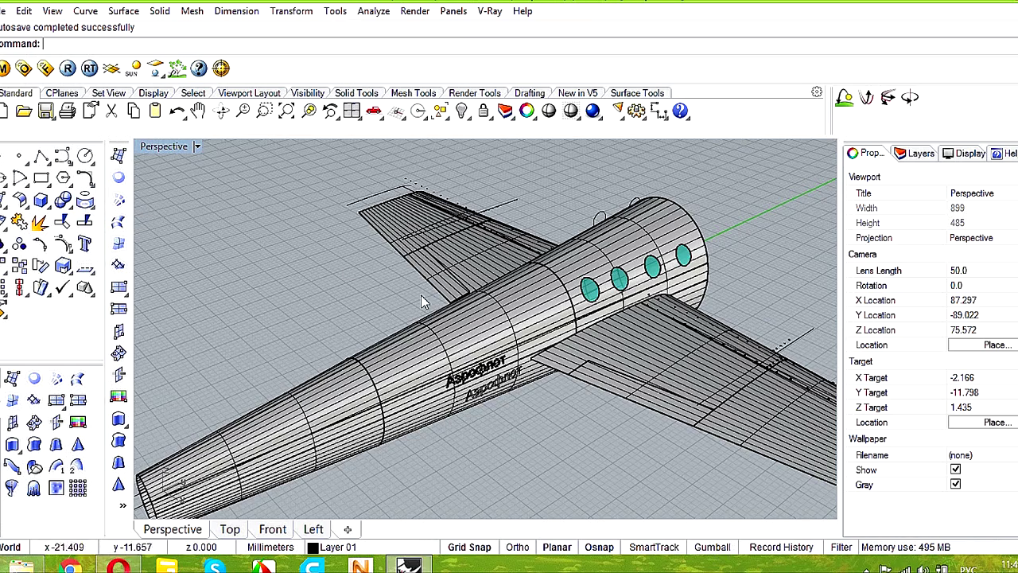
- Examine the teal oval windows on the fuselage side up close from several angles
scroll(626, 277, "up", 8)
right_click_drag(640, 288, 490, 324)
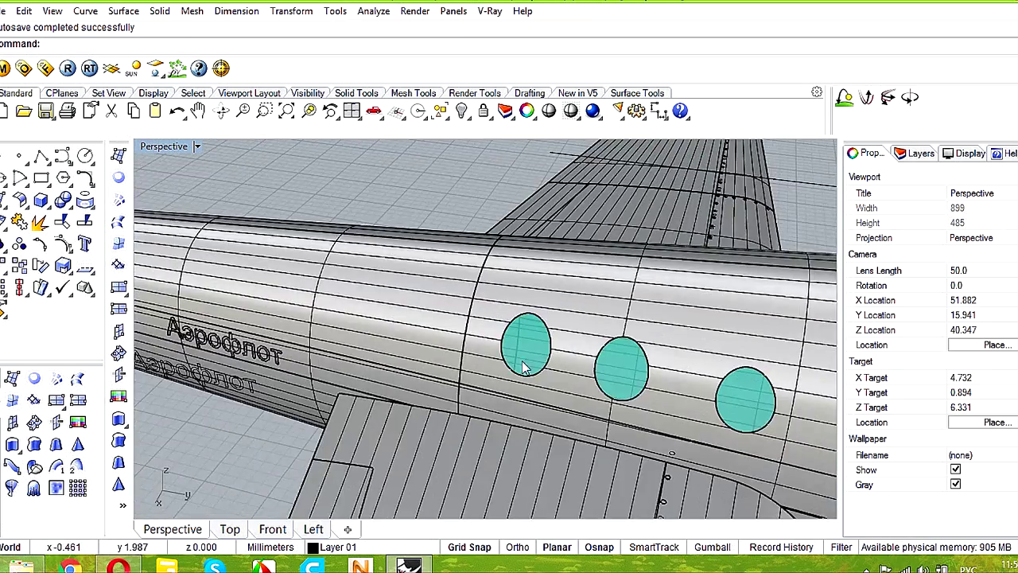
scroll(524, 368, "up", 3)
right_click_drag(580, 352, 503, 311)
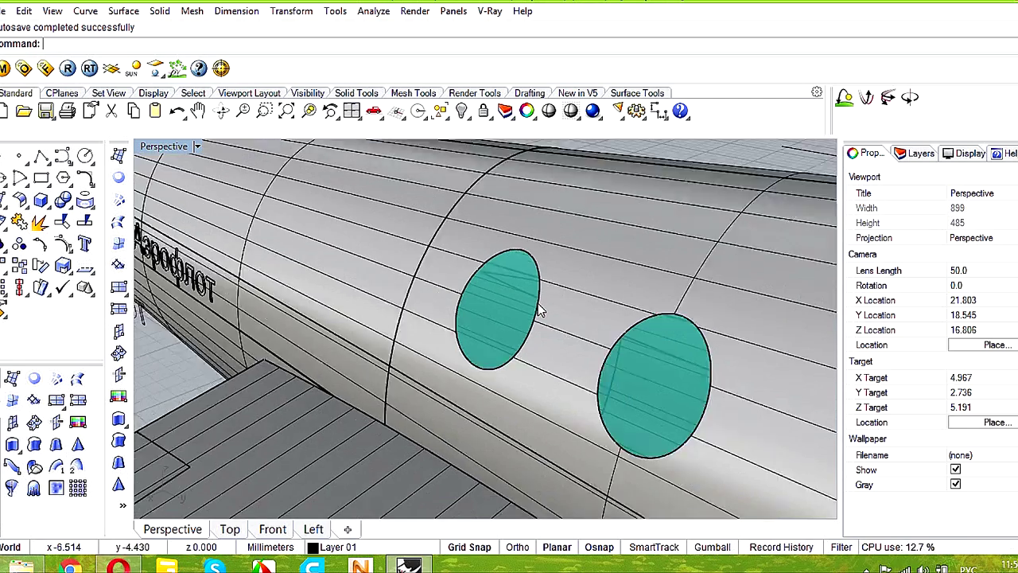
scroll(605, 350, "down", 3)
right_click_drag(604, 351, 688, 368)
scroll(584, 333, "up", 2)
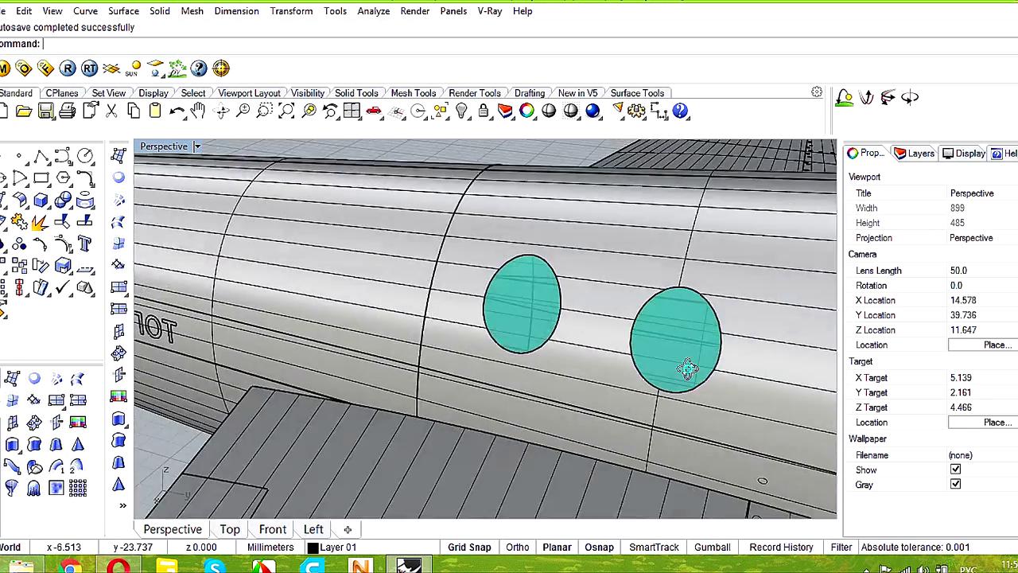
scroll(688, 369, "down", 5)
- Check the window outlines on the unrolled flat pattern in the top view and compare them with the windows on the fuselage's other side
double_click(163, 148)
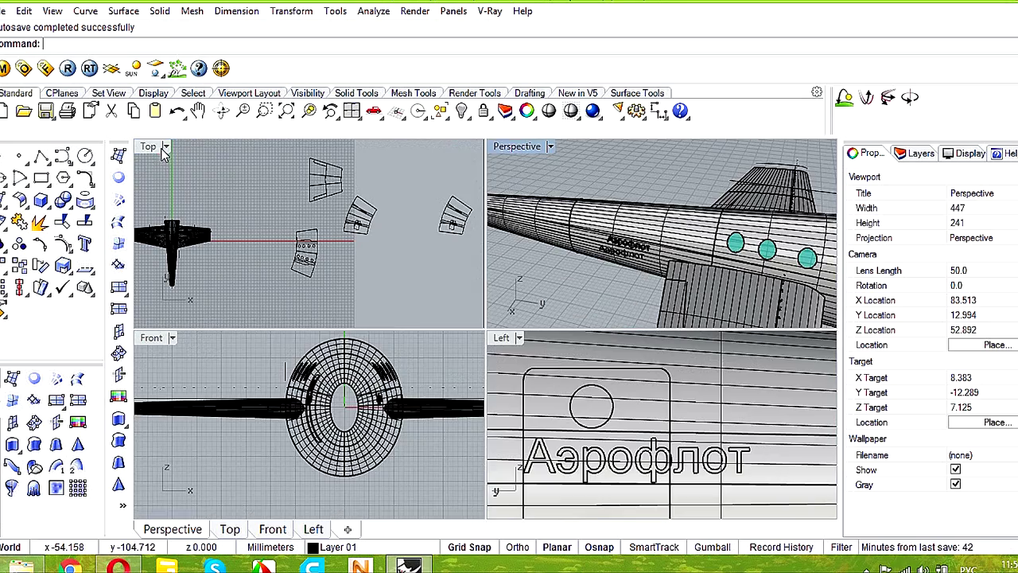
double_click(148, 148)
scroll(518, 360, "up", 8)
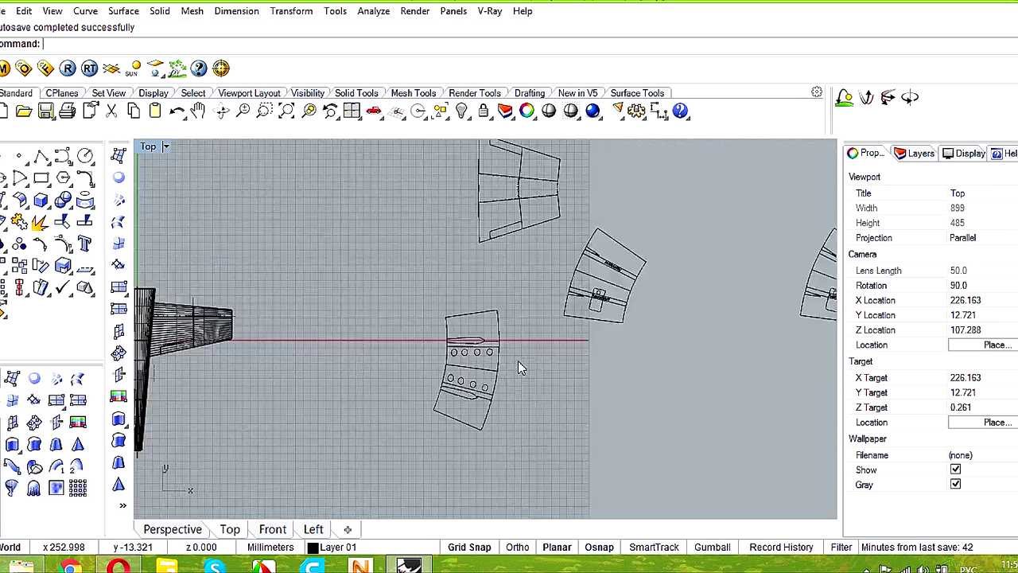
scroll(480, 340, "down", 10)
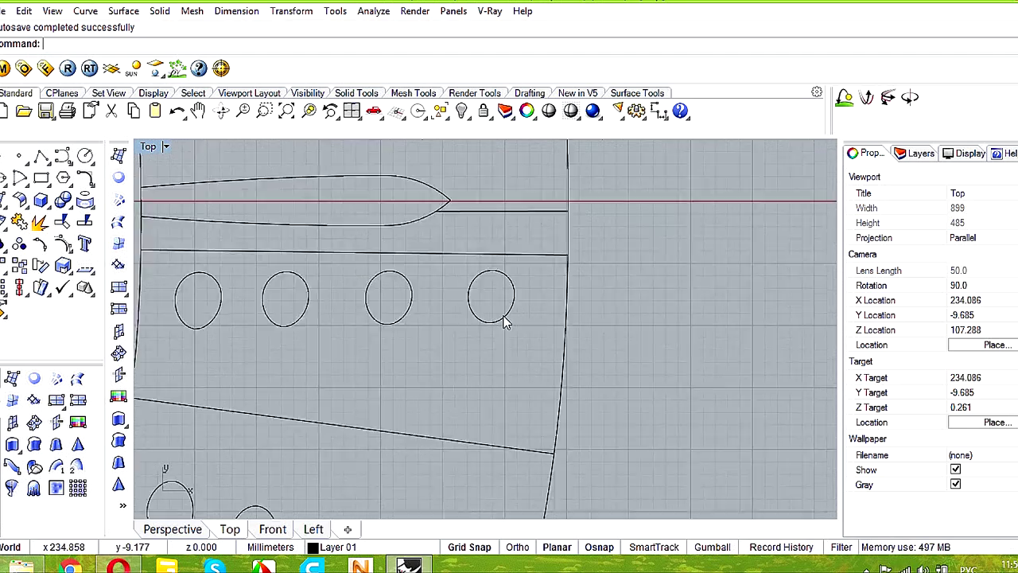
double_click(148, 148)
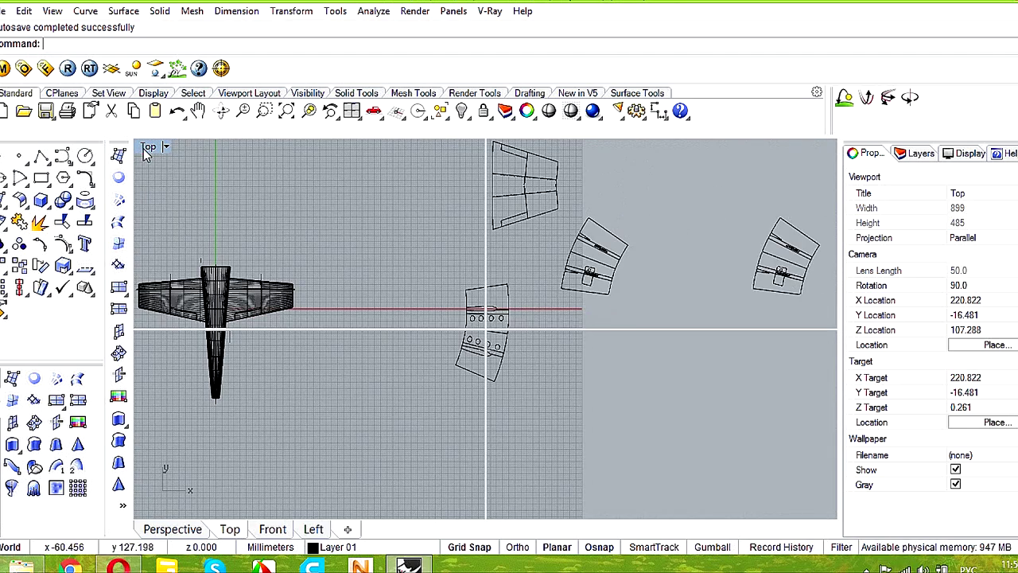
double_click(504, 151)
right_click_drag(675, 318, 529, 320)
scroll(523, 369, "down", 10)
right_click_drag(583, 398, 519, 393)
scroll(509, 396, "up", 10)
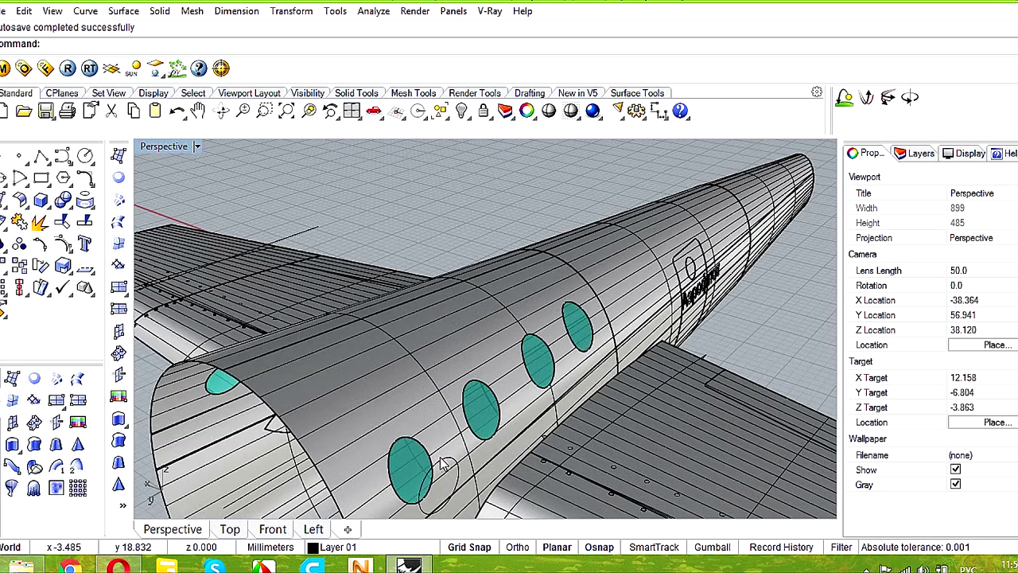
- Rotate the free window circle beside the fuselage in the front view about its lower end, tilting its upper end toward the fuselage skin
left_click(458, 474)
left_click(493, 502)
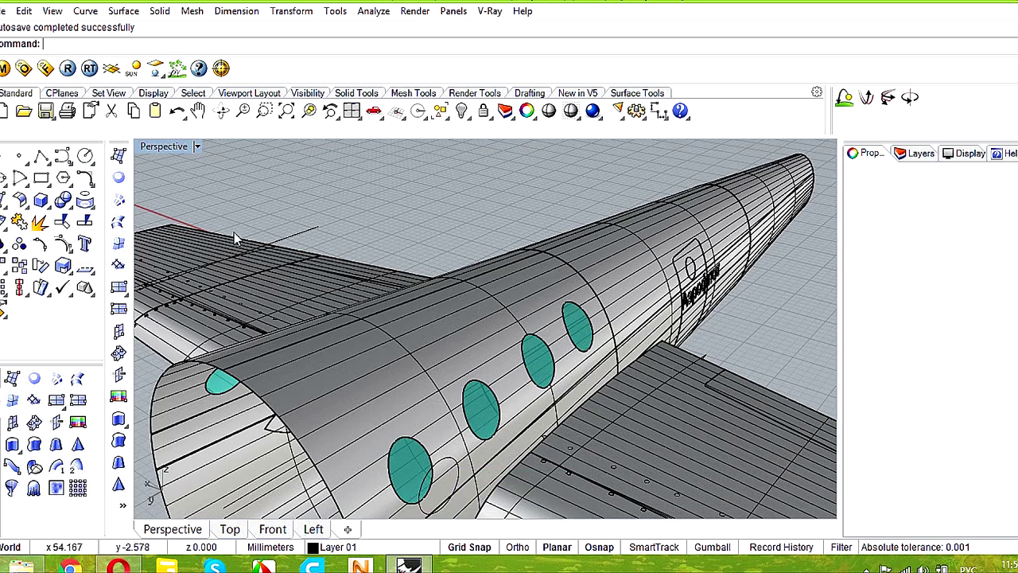
double_click(164, 146)
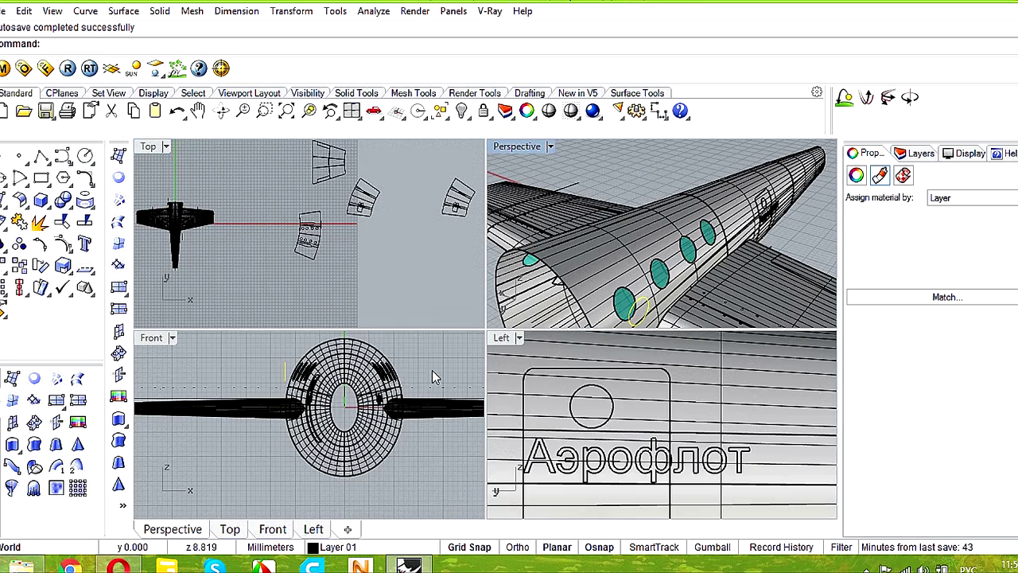
double_click(164, 340)
scroll(430, 338, "up", 5)
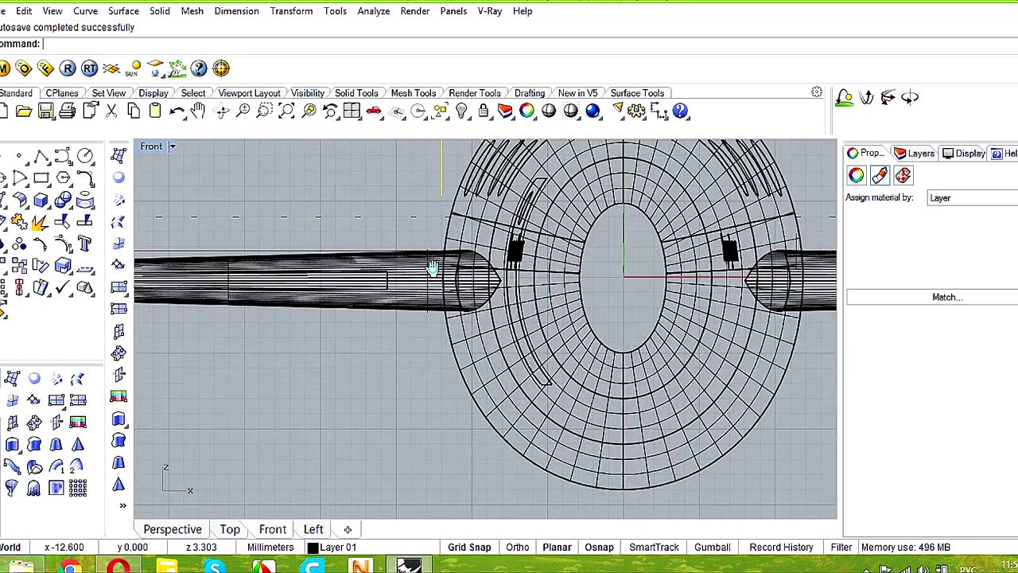
scroll(529, 381, "up", 2)
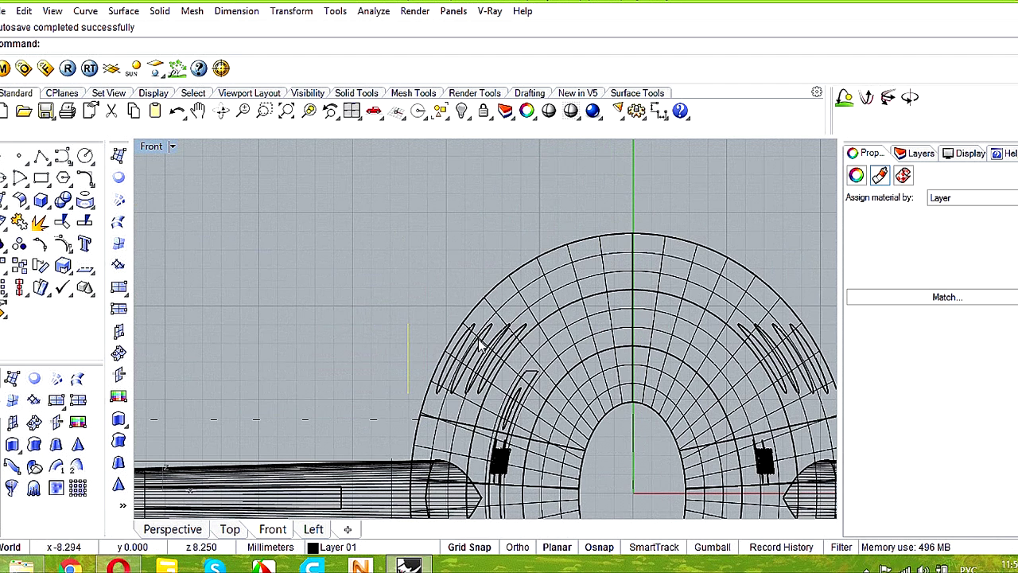
scroll(479, 342, "up", 4)
left_click(41, 266)
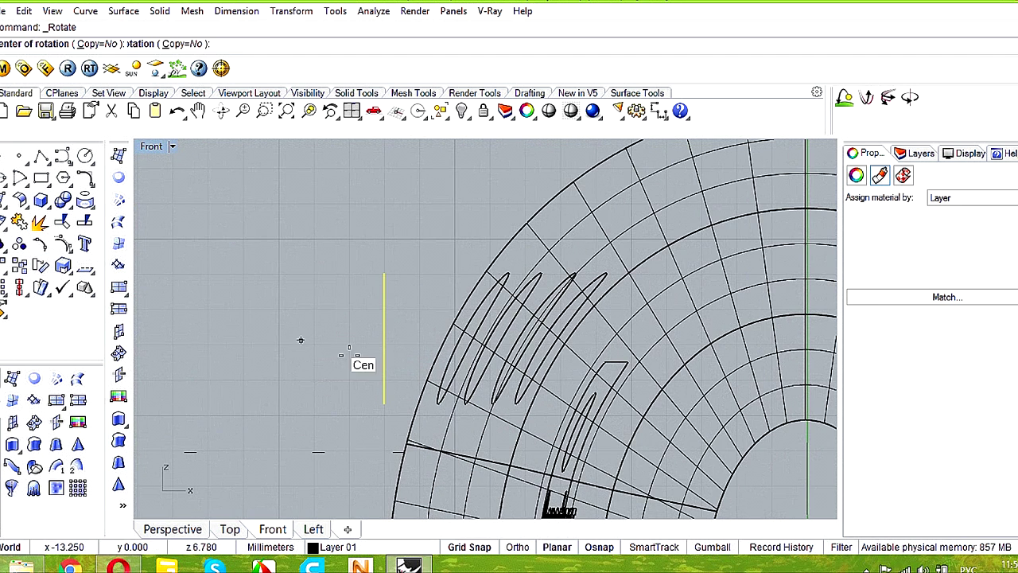
left_click(383, 404)
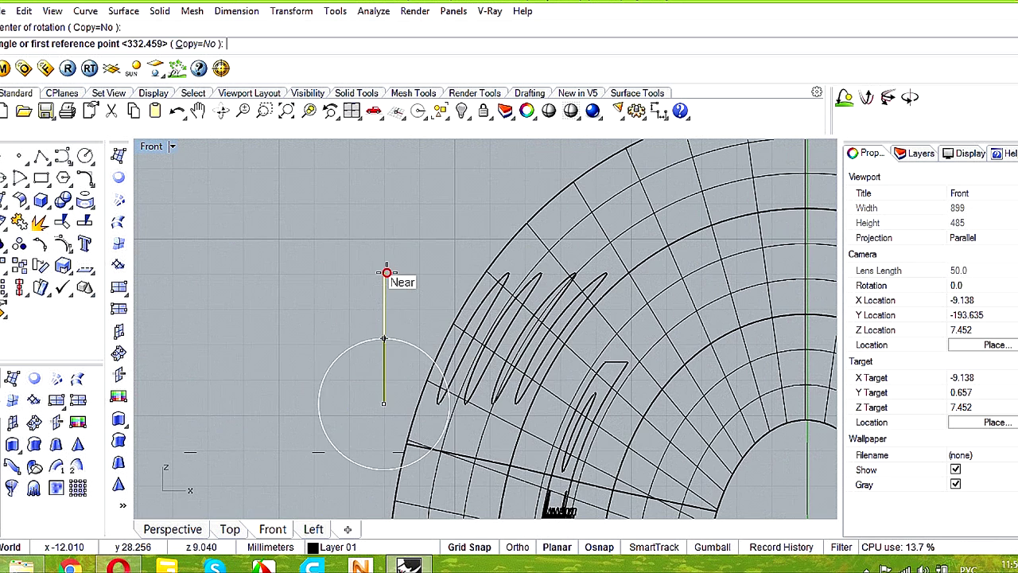
left_click(387, 273)
left_click(435, 259)
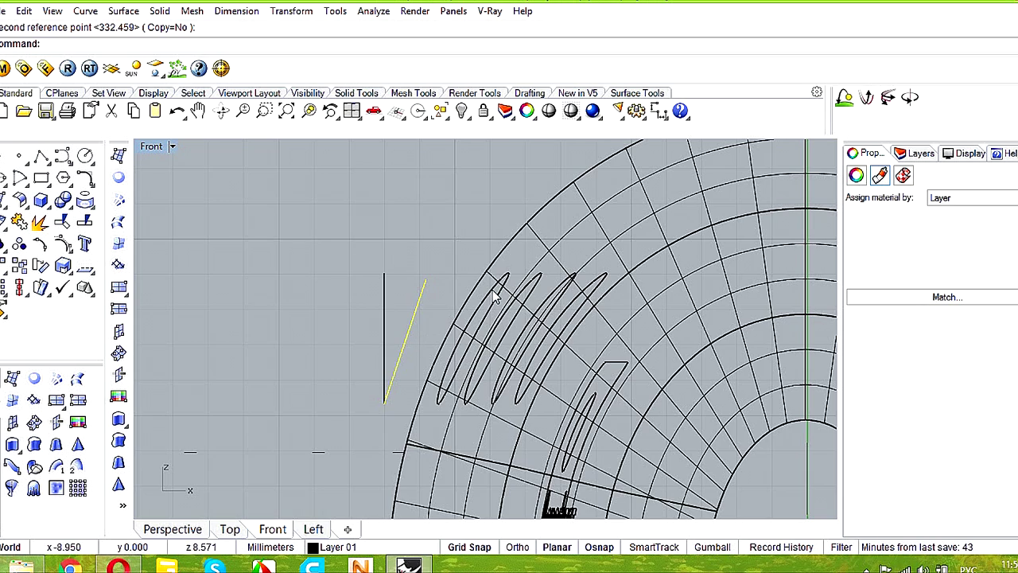
- Inspect the tilted window circle against the fuselage windows in the perspective view
double_click(152, 146)
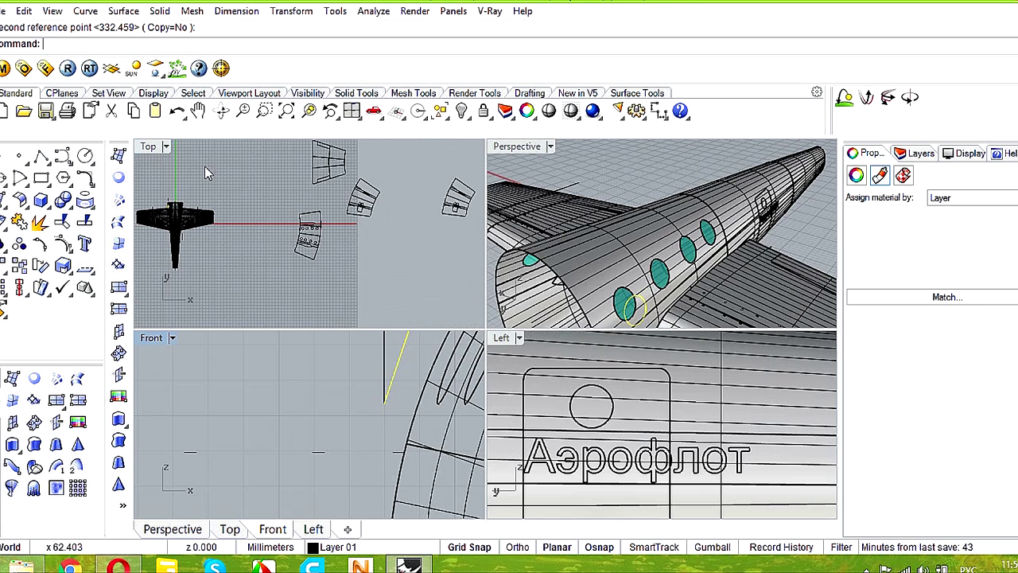
double_click(509, 146)
right_click_drag(585, 371, 556, 381)
scroll(575, 354, "down", 10)
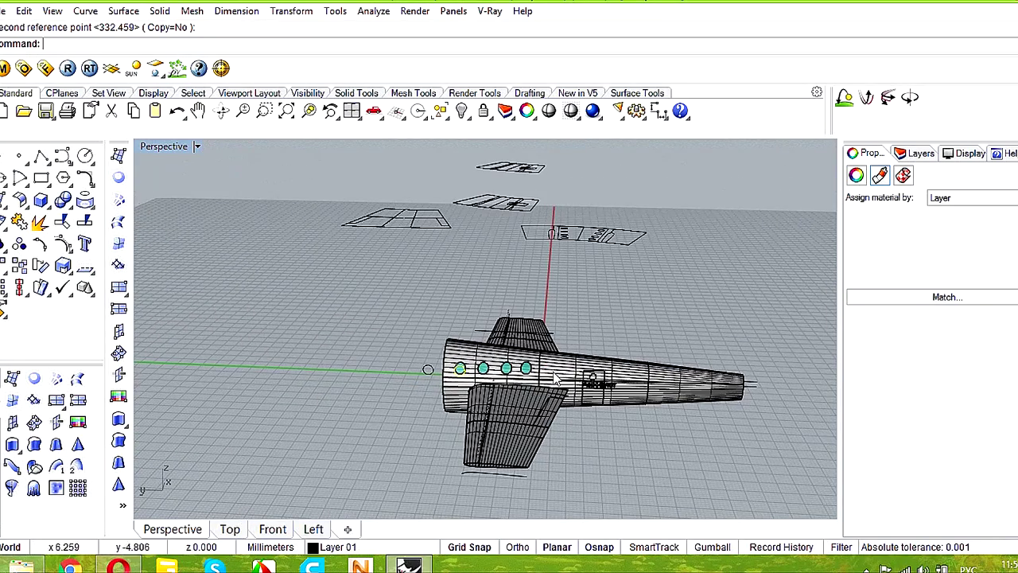